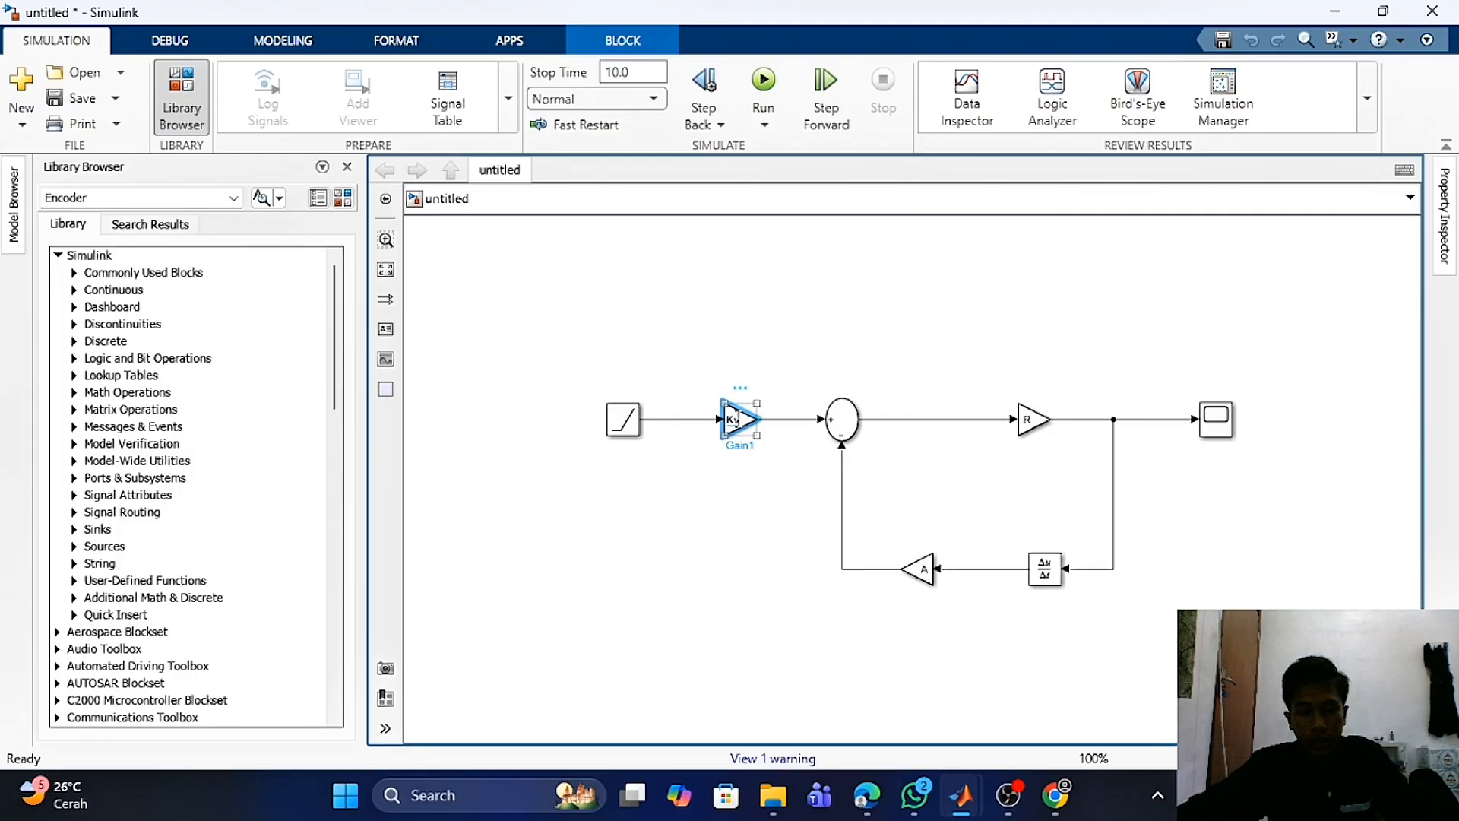
# - Inspect the ramp-driven tank model's blocks in turn: Kv gain, R gain, derivative, A gain and Scope
pyautogui.click(851, 434)
pyautogui.click(1038, 430)
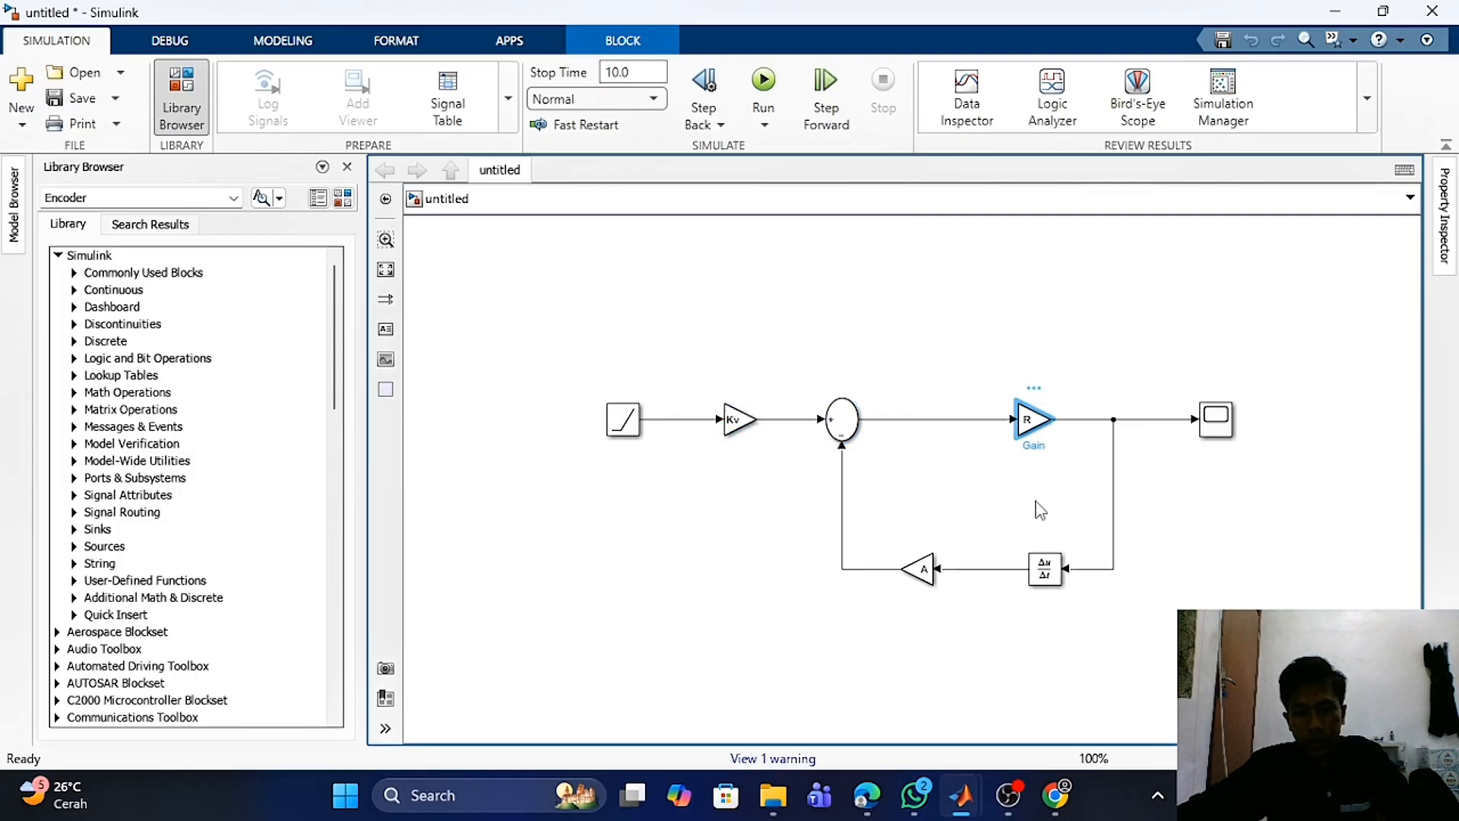
pyautogui.click(1044, 571)
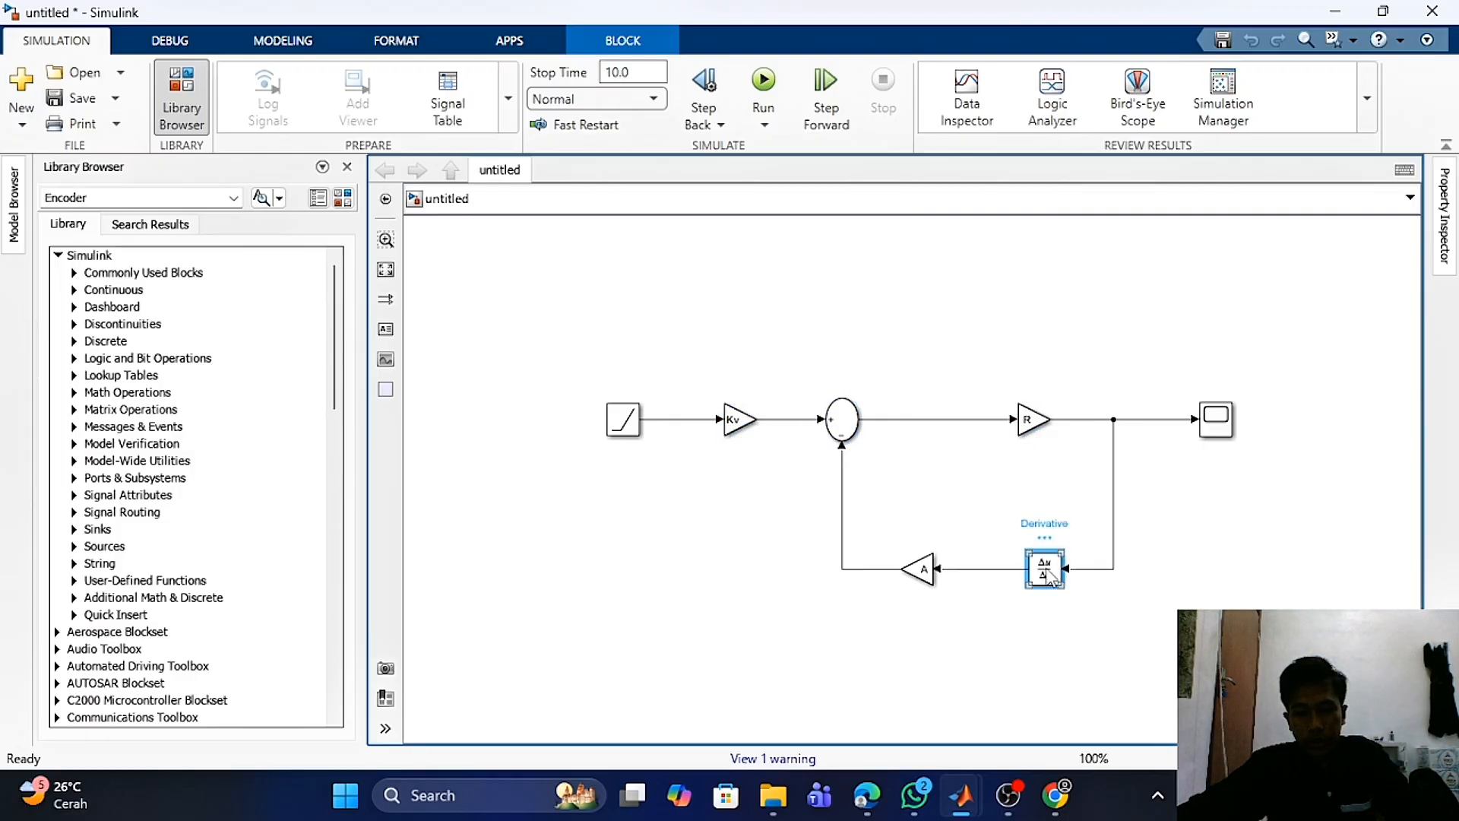
pyautogui.click(920, 570)
pyautogui.click(1210, 440)
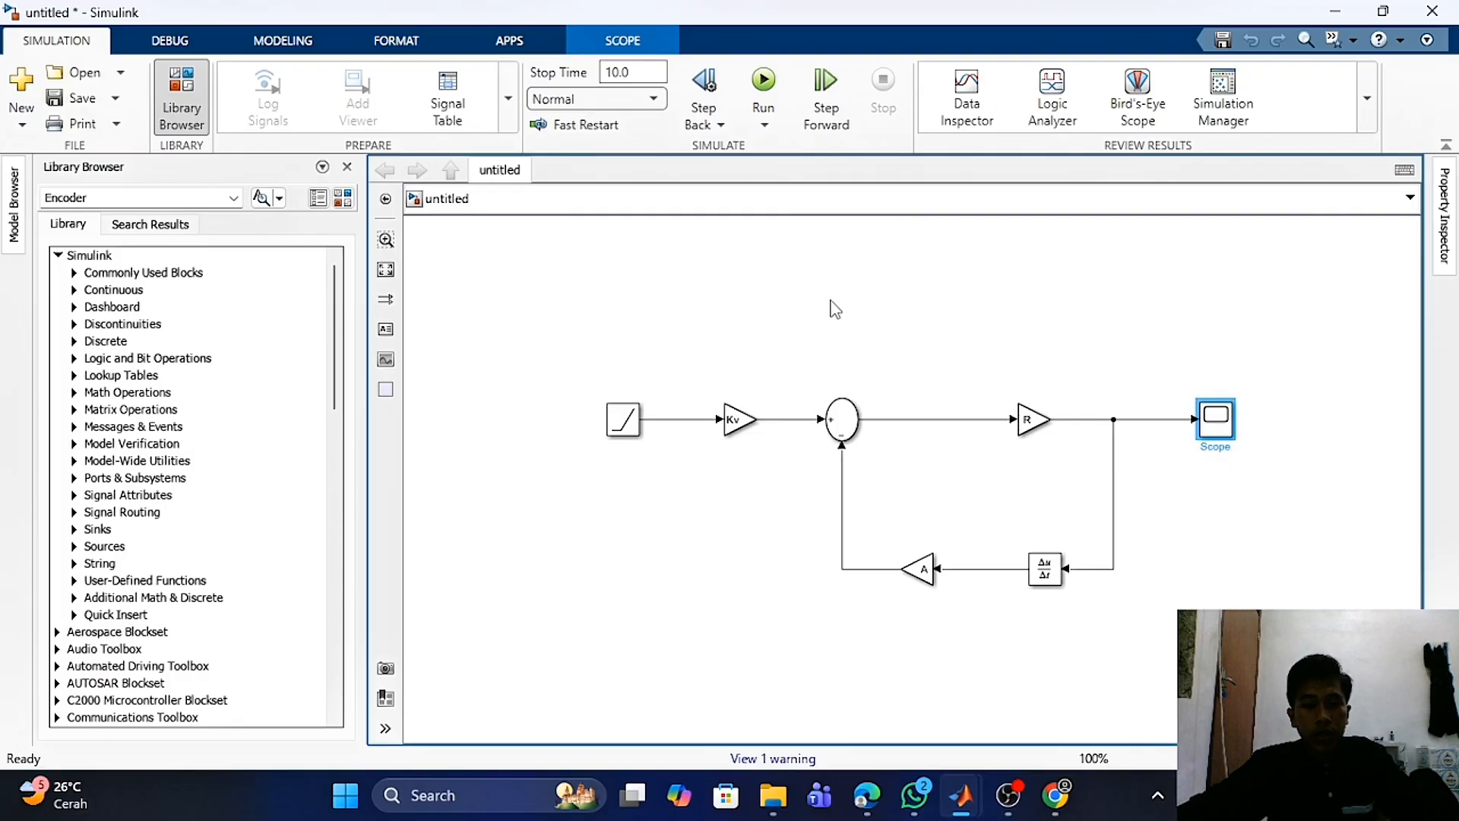
# - Run the simulation and open the Scope to view the tank level response, then close it
pyautogui.click(764, 81)
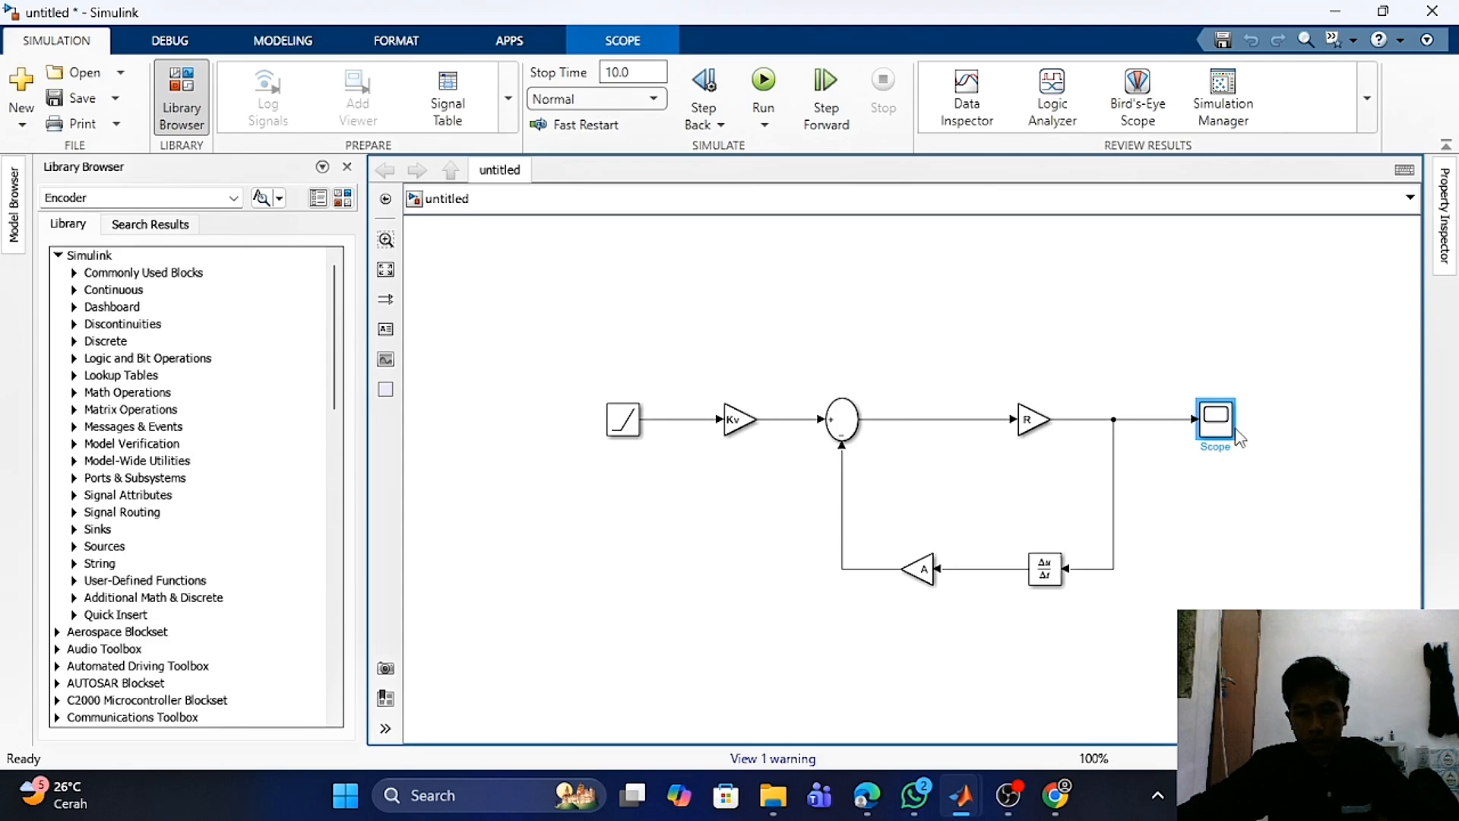
pyautogui.doubleClick(1215, 422)
pyautogui.moveTo(964, 778)
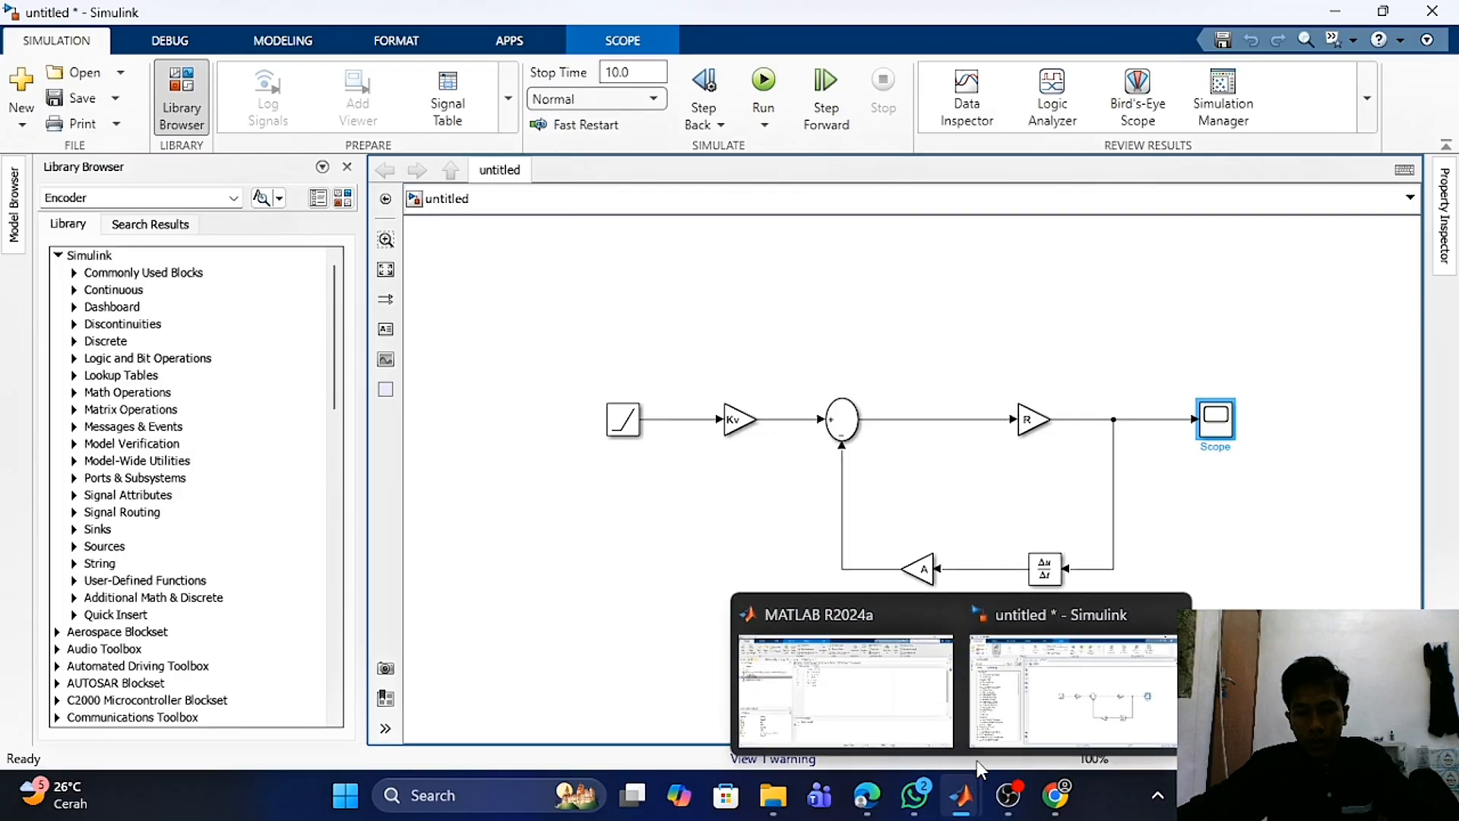
pyautogui.click(1185, 499)
pyautogui.doubleClick(1215, 431)
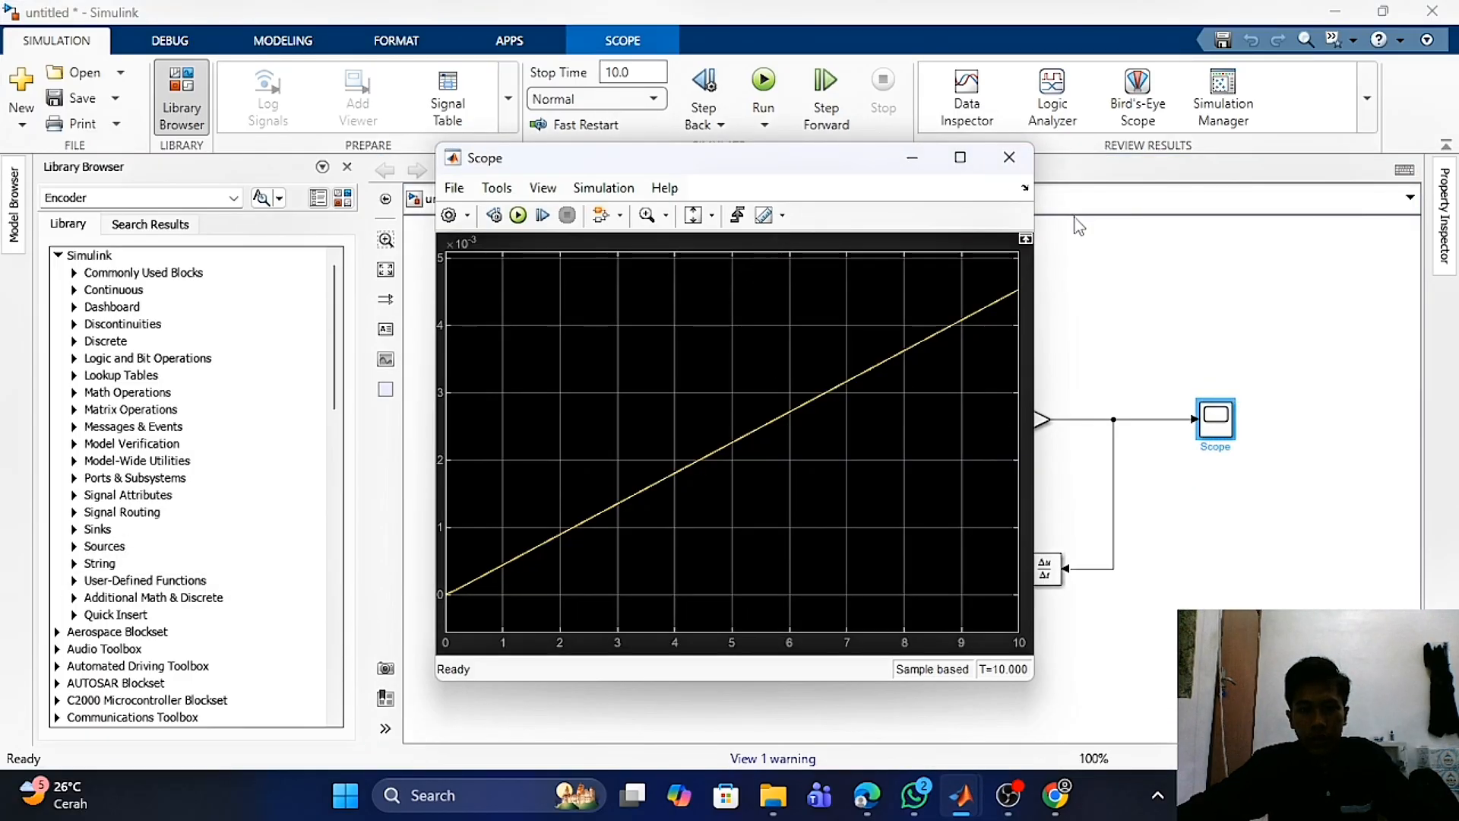
pyautogui.moveTo(845, 167); pyautogui.dragTo(1152, 131)
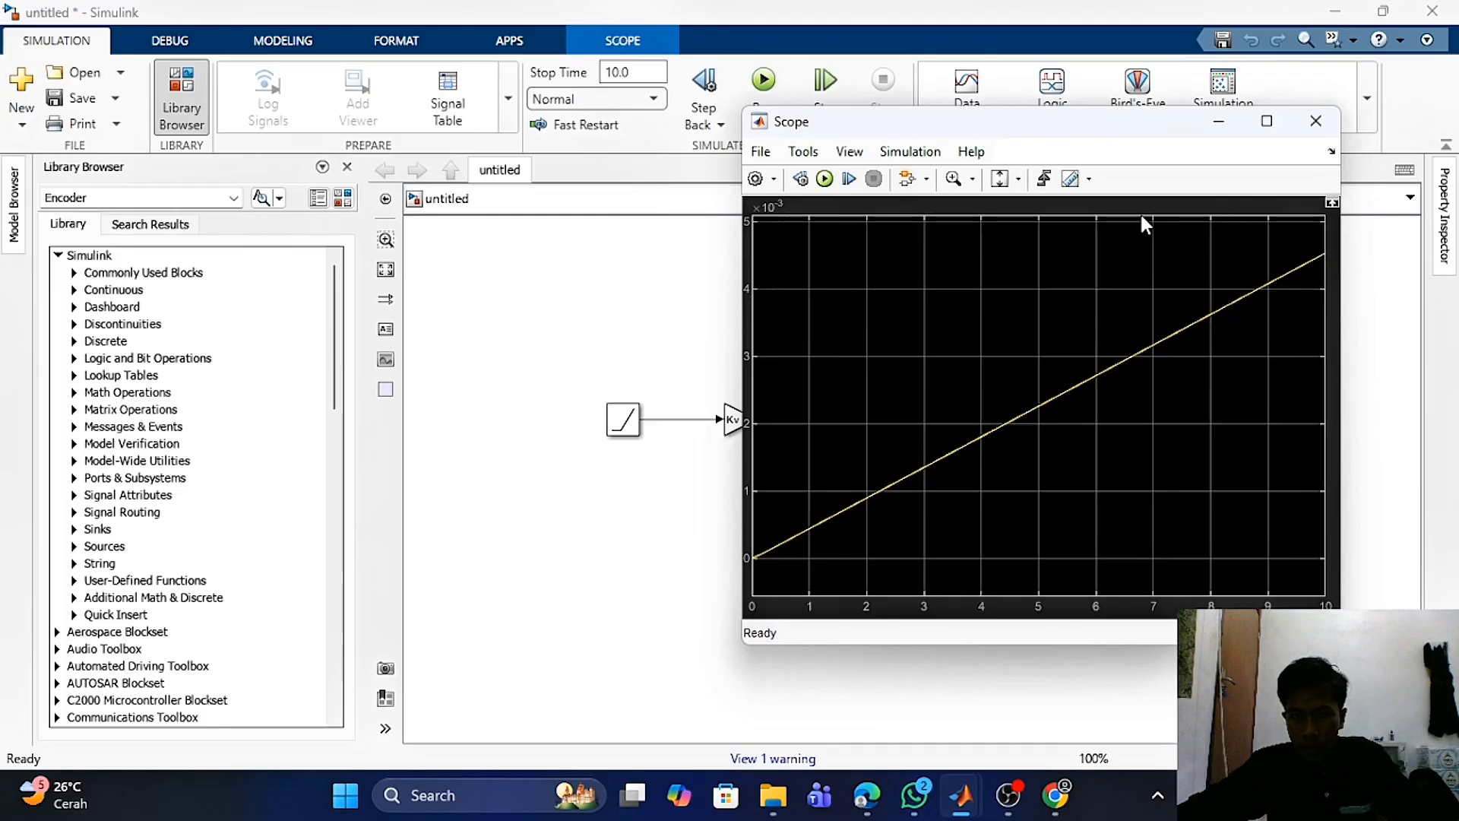
pyautogui.moveTo(1081, 134); pyautogui.dragTo(481, 109)
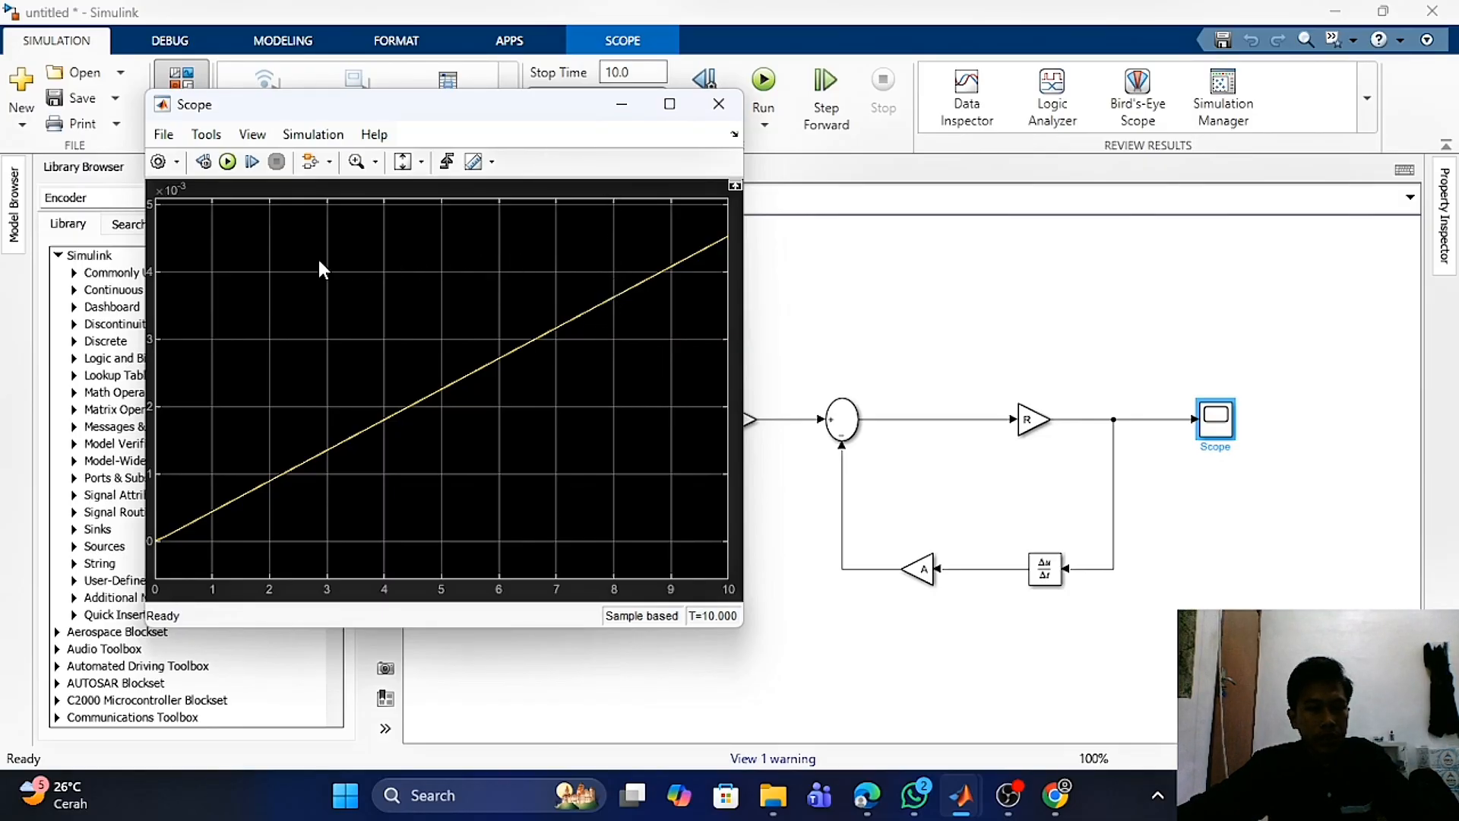
pyautogui.moveTo(529, 105); pyautogui.dragTo(498, 128)
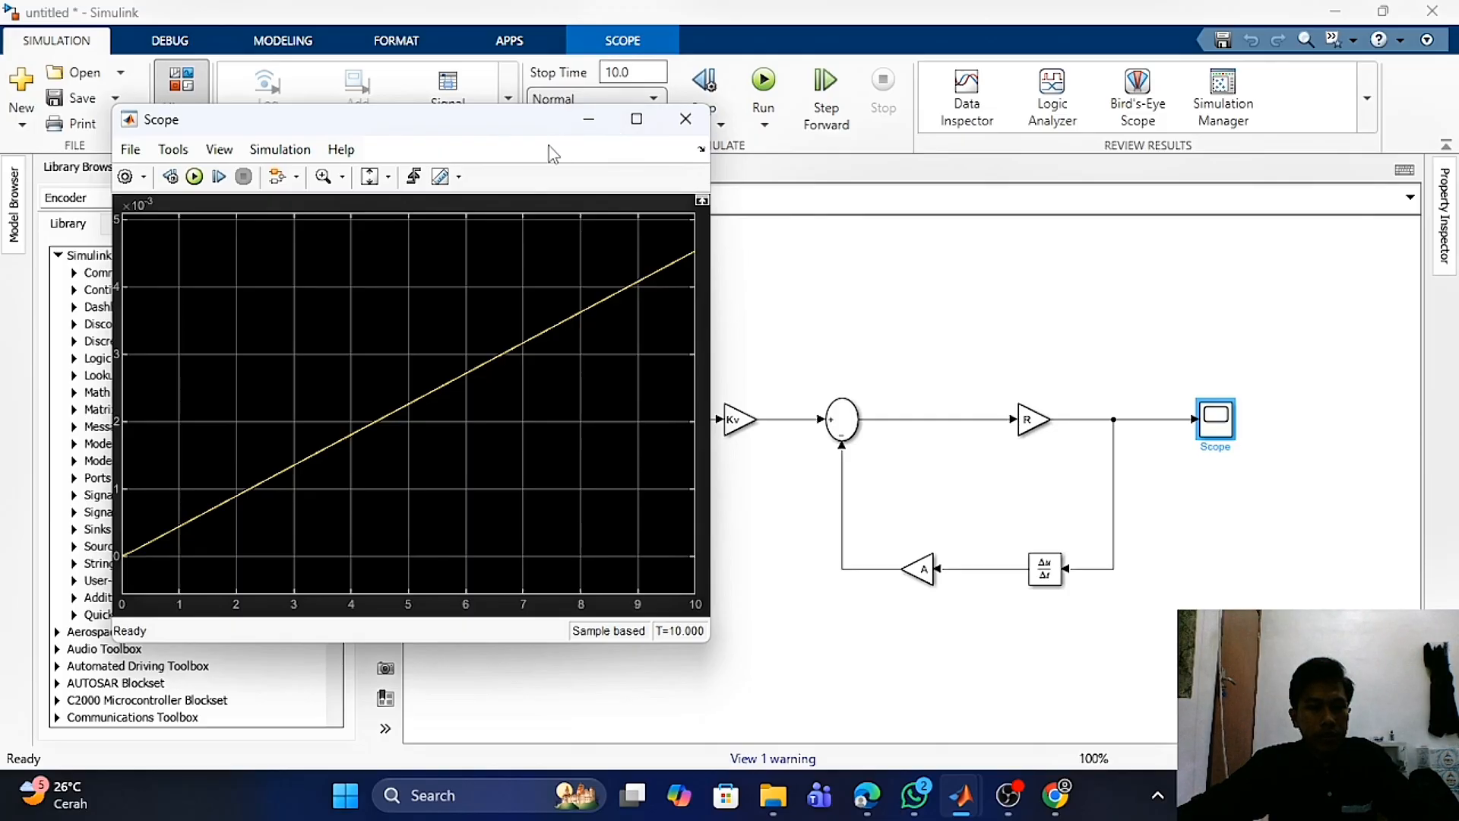
pyautogui.moveTo(475, 130)
pyautogui.mouseDown()
pyautogui.moveTo(571, 165)
pyautogui.moveTo(956, 104)
pyautogui.moveTo(1237, 103)
pyautogui.moveTo(1056, 97)
pyautogui.moveTo(477, 153)
pyautogui.moveTo(463, 122)
pyautogui.mouseUp()
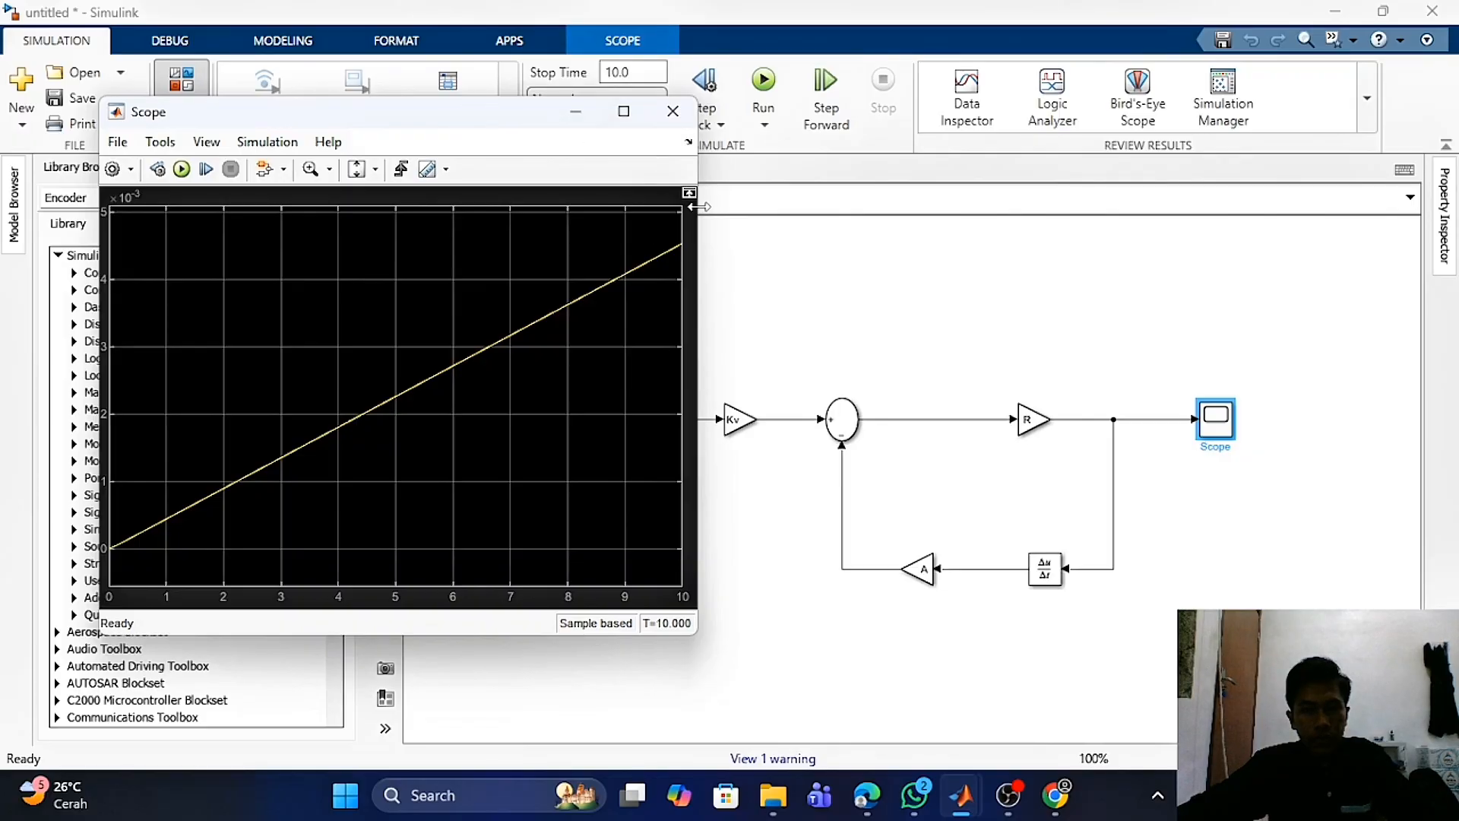
pyautogui.click(577, 112)
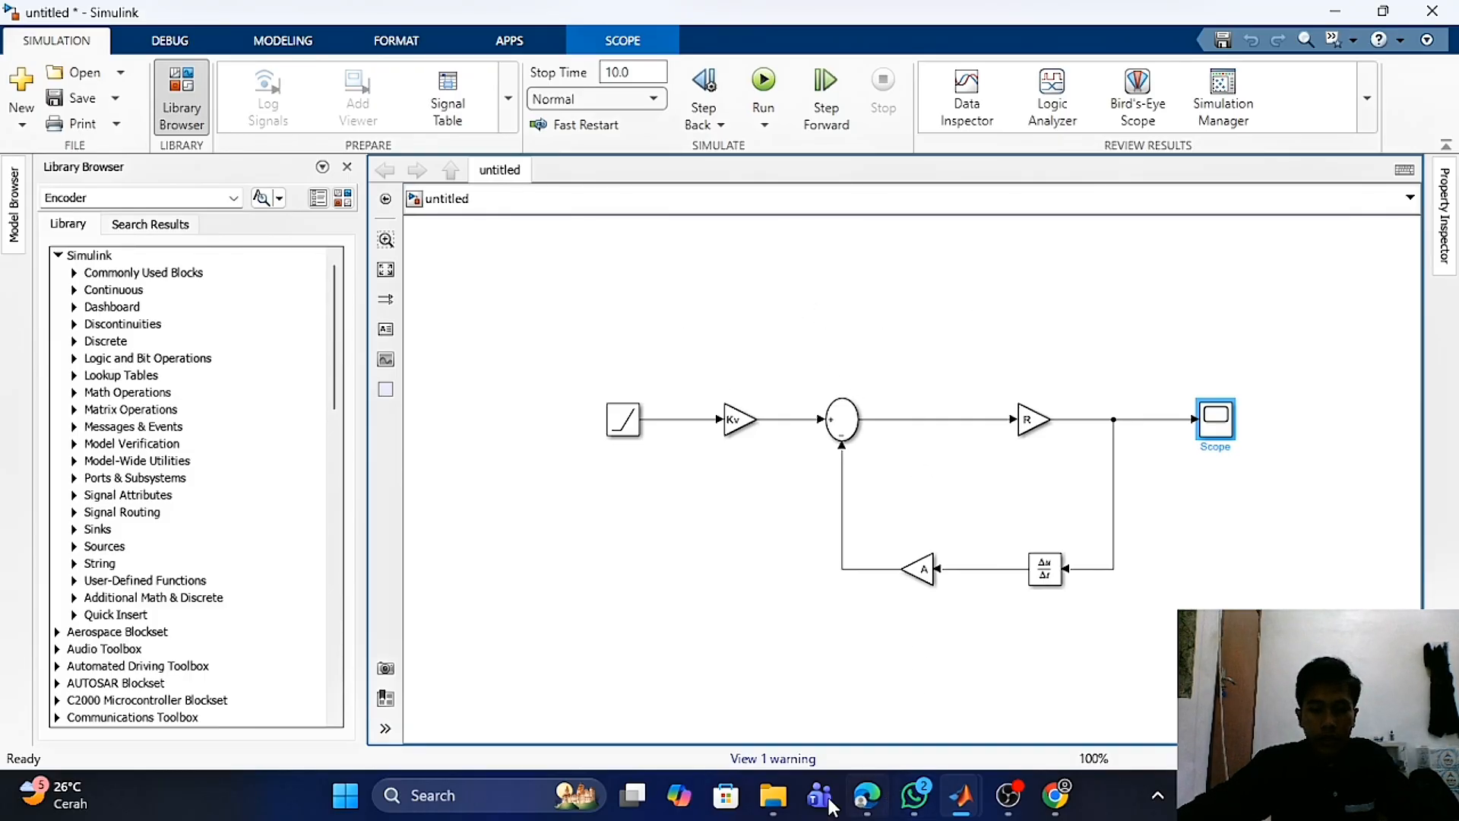
# - Switch to the browser and page through the assignment slides on the tank level and mass-spring models
pyautogui.click(867, 795)
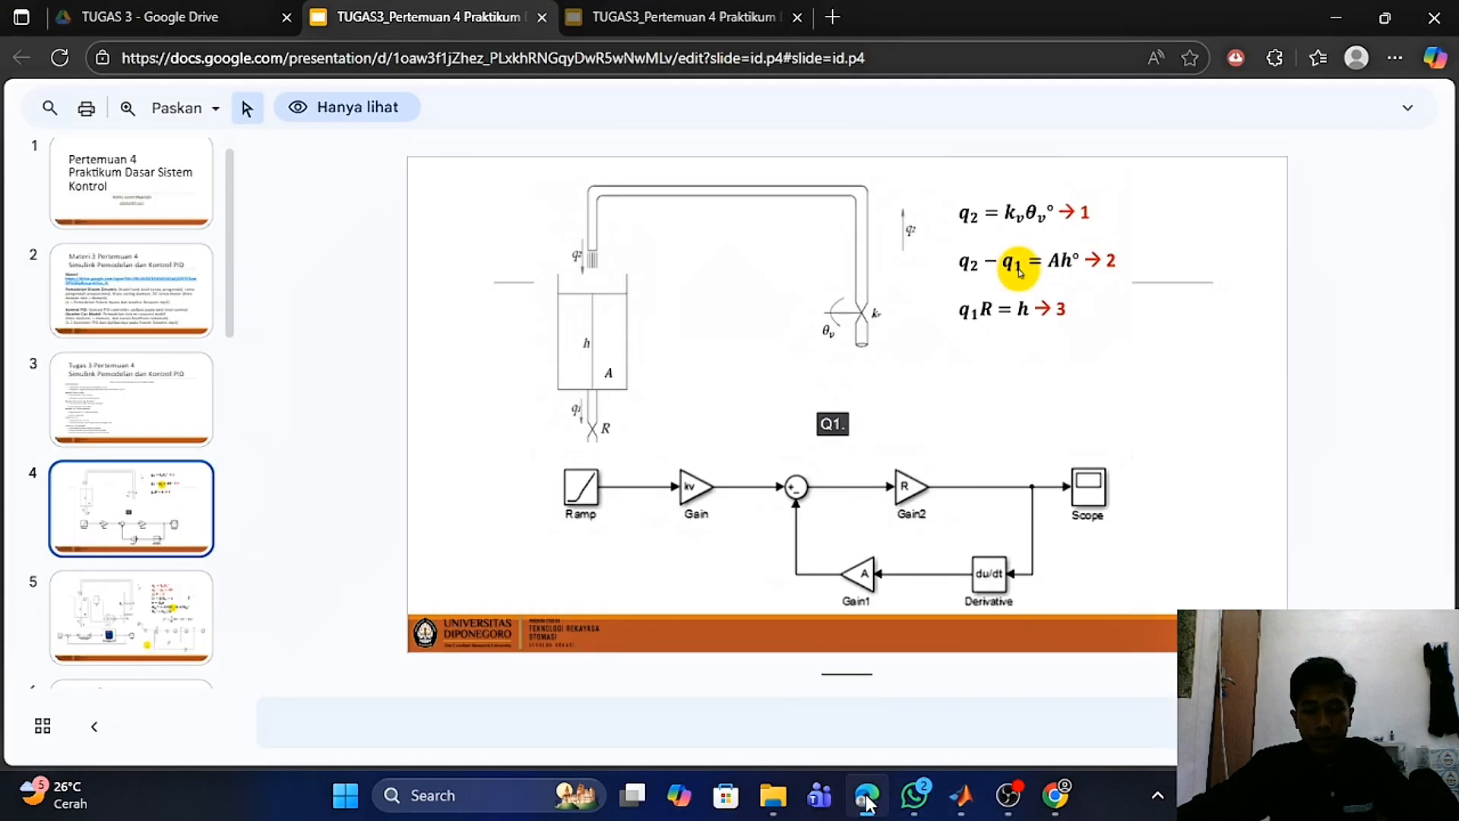
pyautogui.click(139, 430)
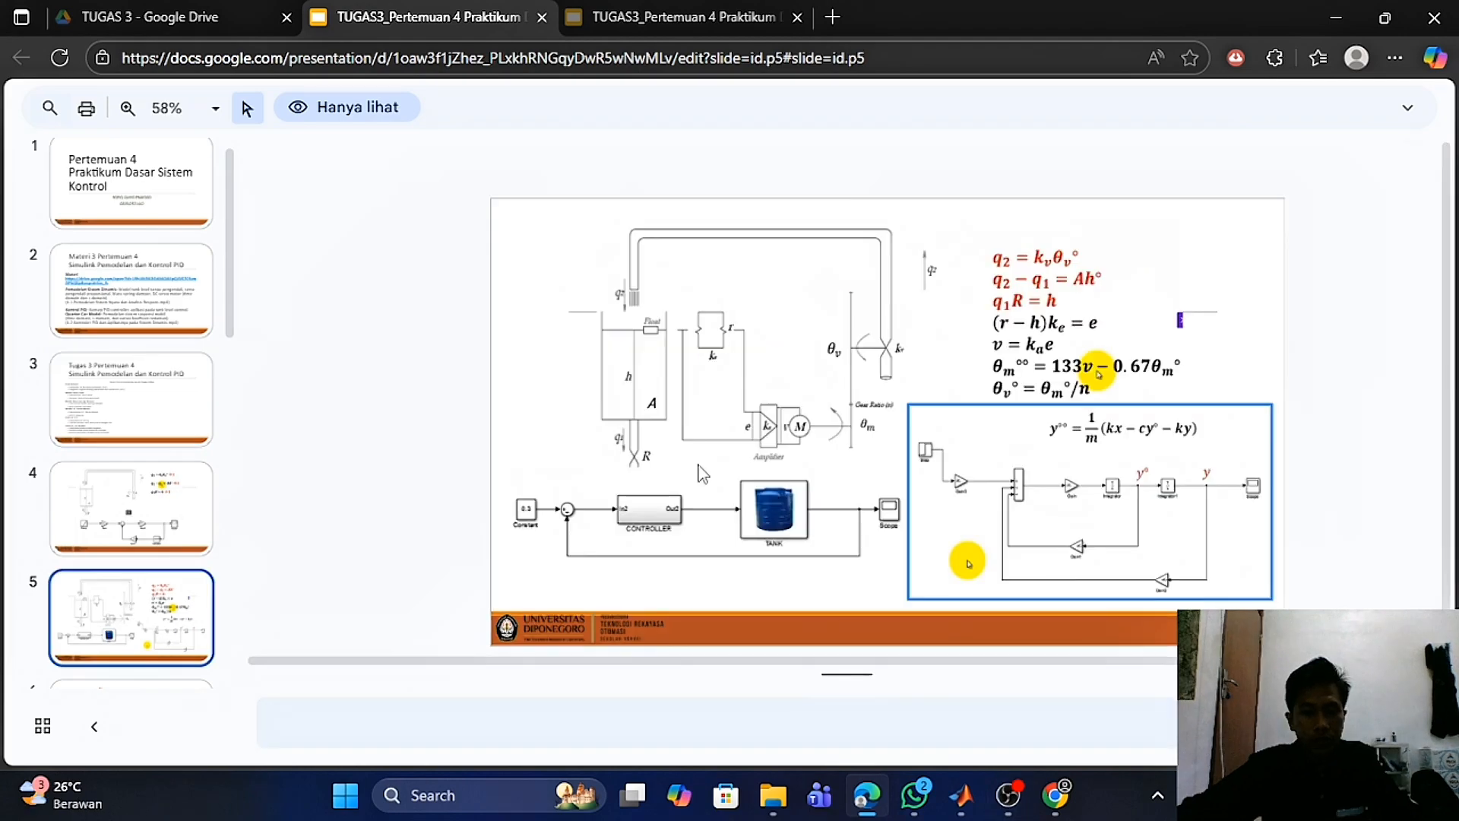
pyautogui.press('Down')
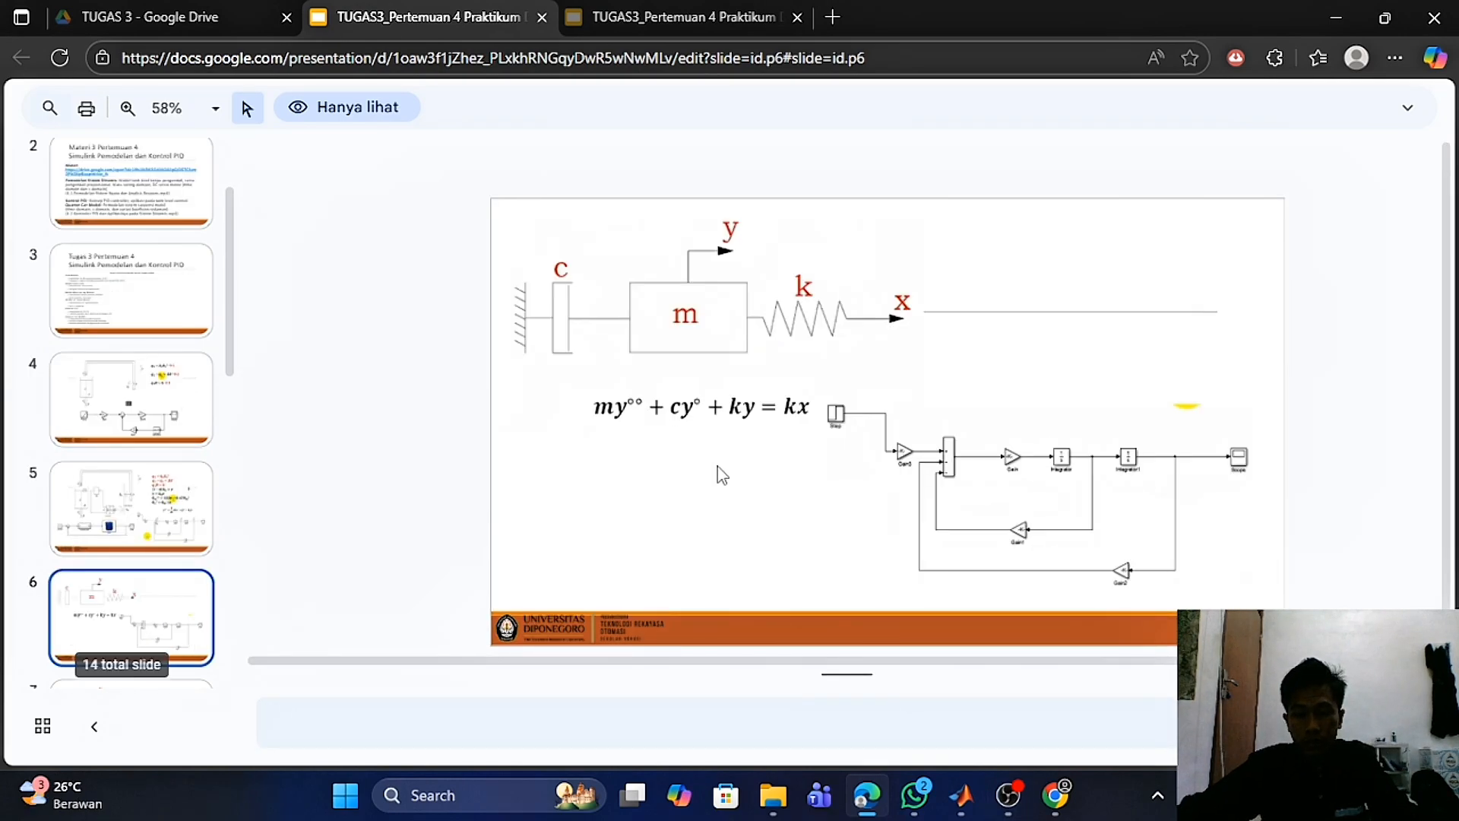
pyautogui.press('Up')
pyautogui.press('Up')
pyautogui.press('Up')
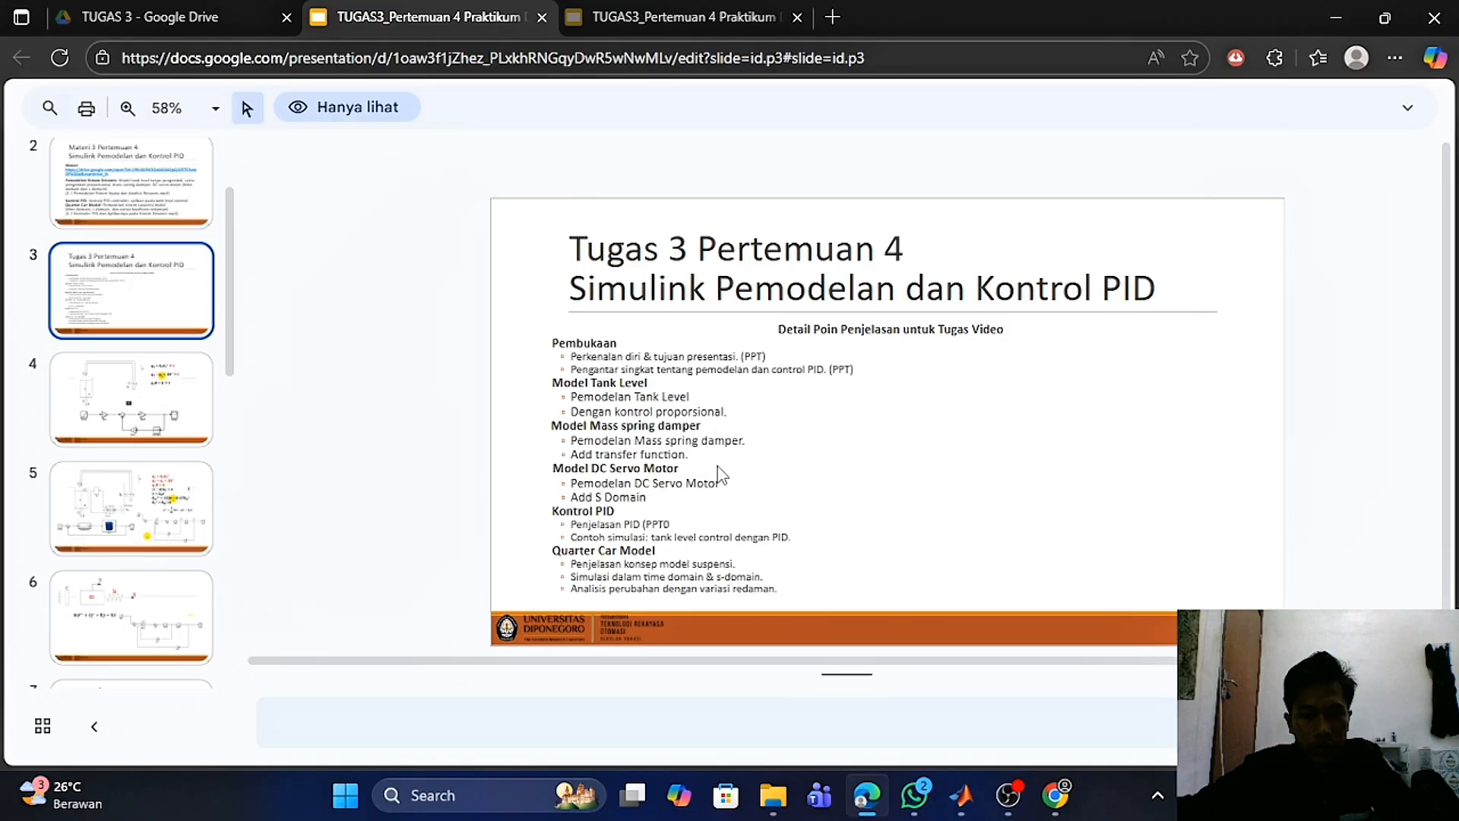
pyautogui.press('Down')
pyautogui.press('Down')
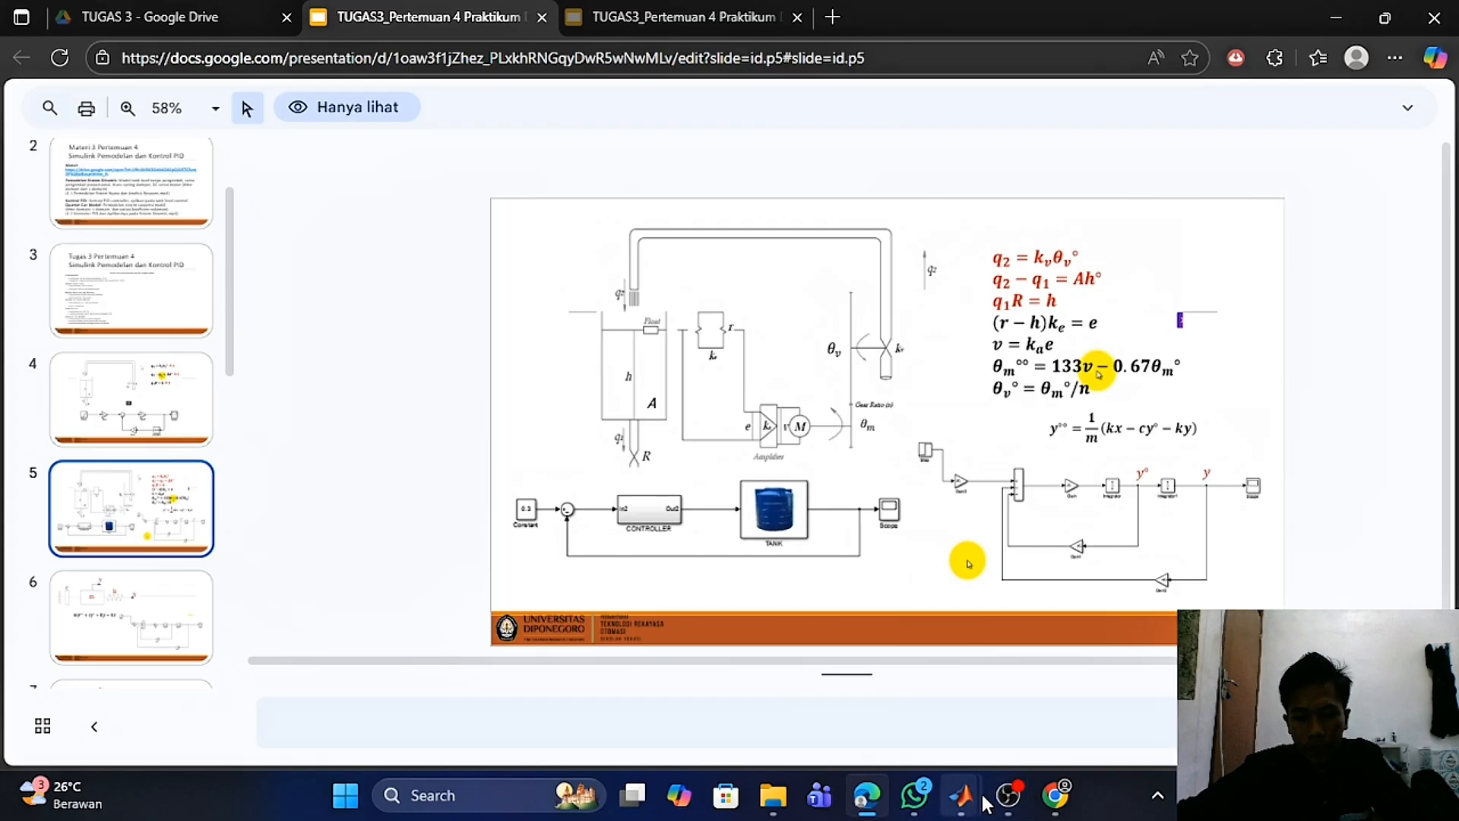
# - Switch to MATLAB to view the Tank_Level parameter script, then open the WIRE_1 Simulink model
pyautogui.moveTo(971, 810)
pyautogui.click(768, 684)
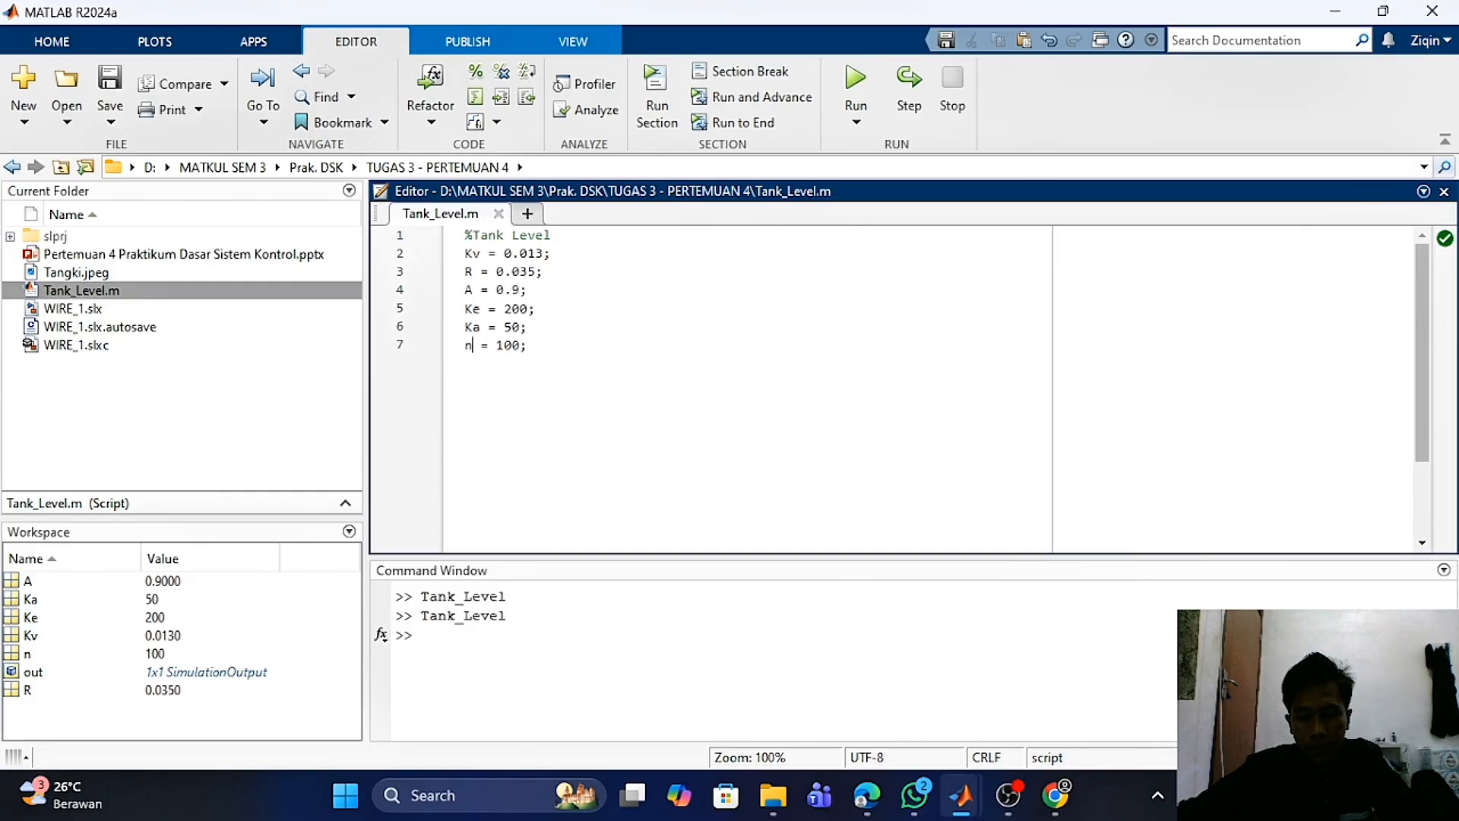
pyautogui.moveTo(964, 797)
pyautogui.click(981, 652)
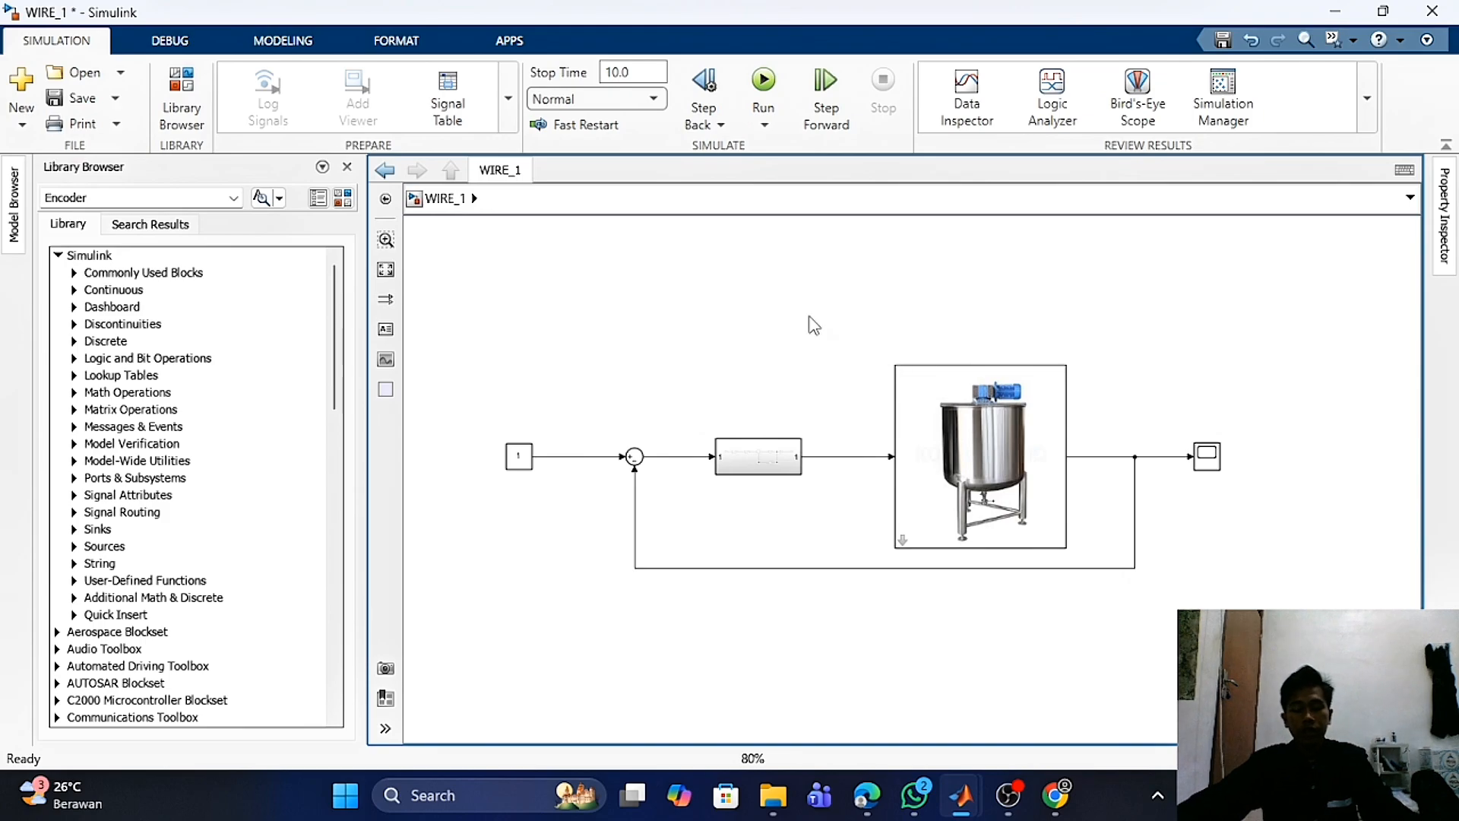
# - Look inside the tank subsystem of WIRE_1 and return to the top-level model
pyautogui.click(519, 462)
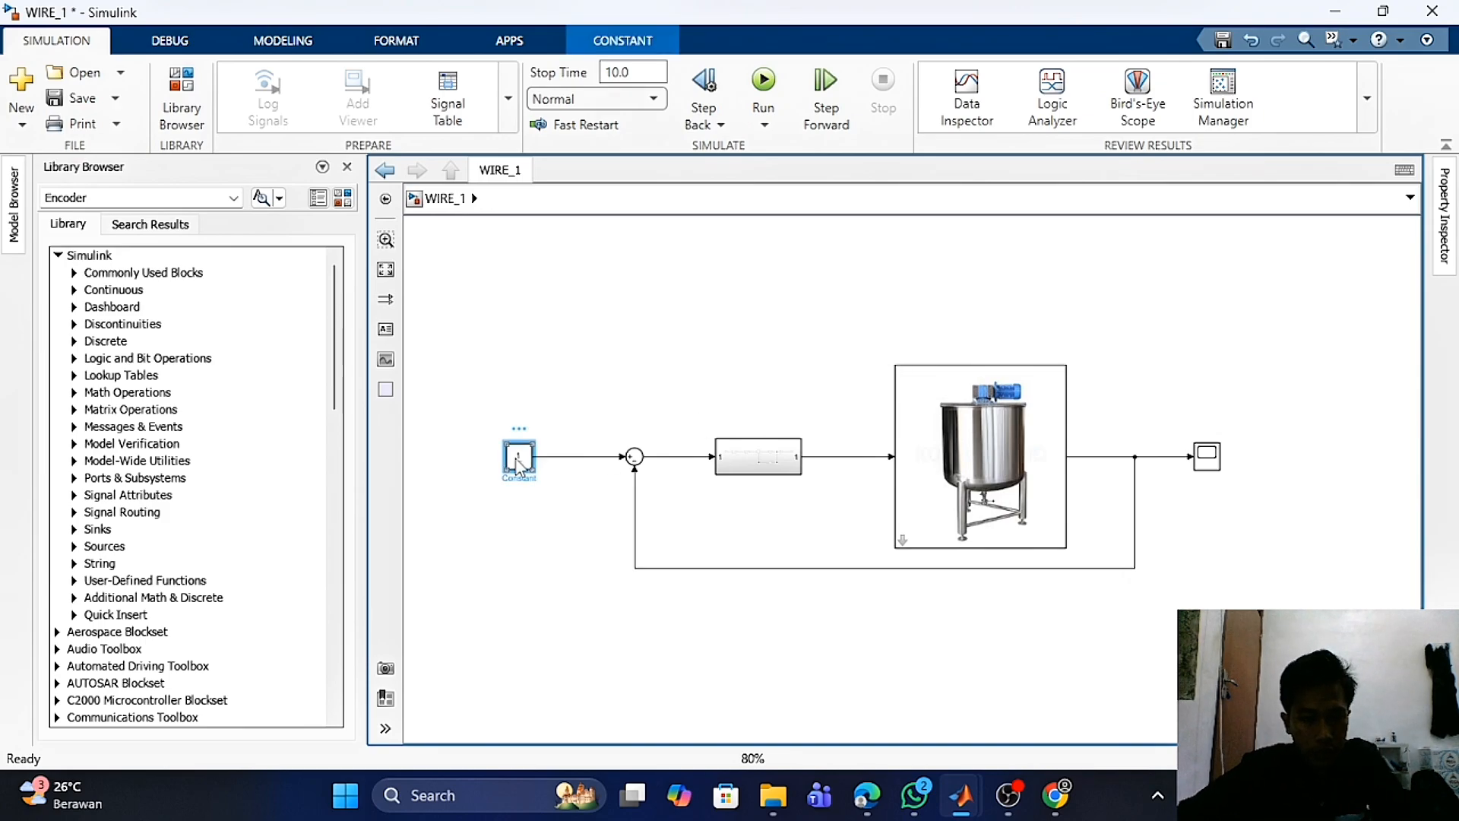
pyautogui.click(1210, 457)
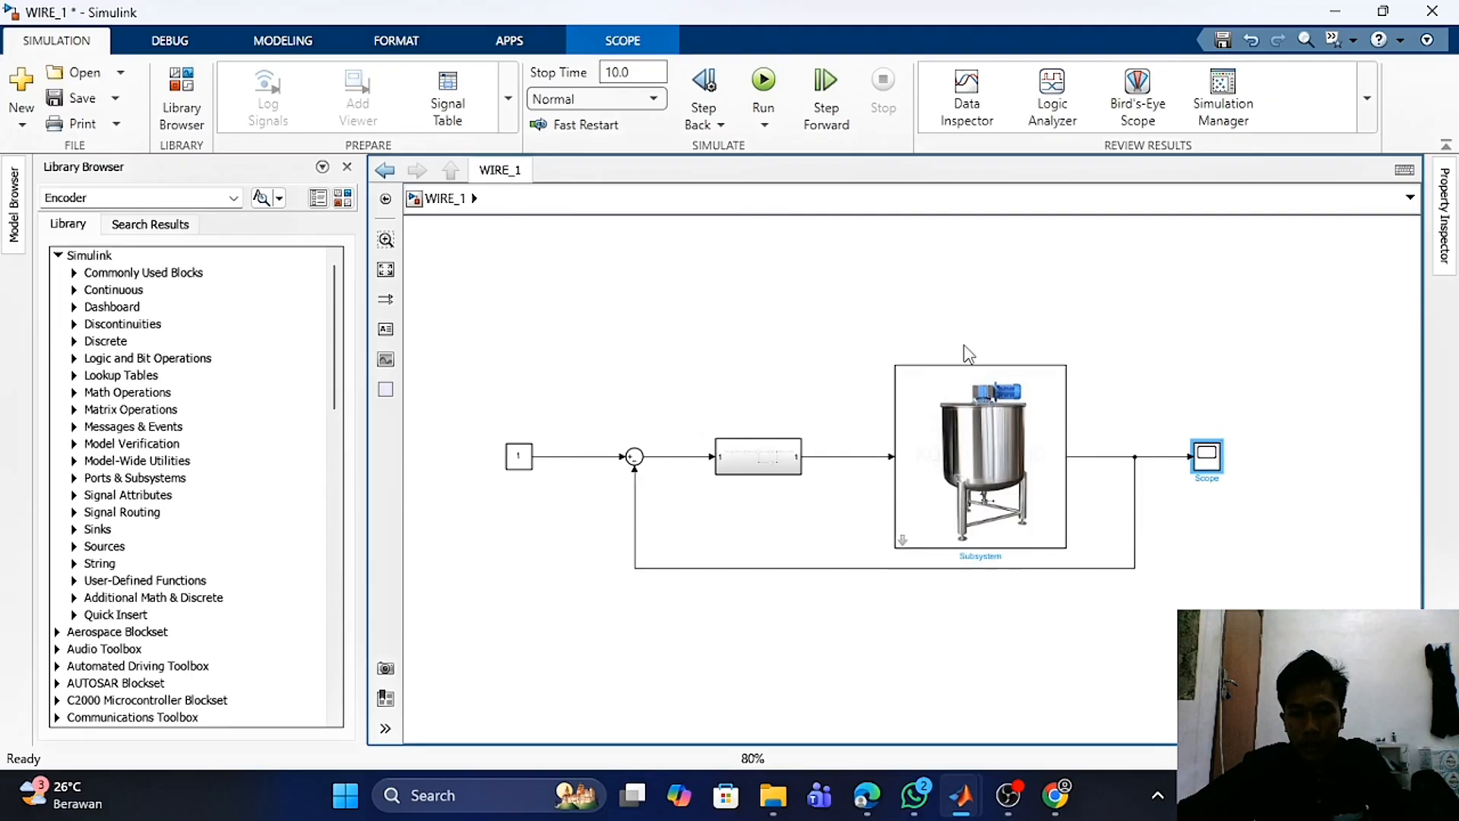
pyautogui.click(904, 541)
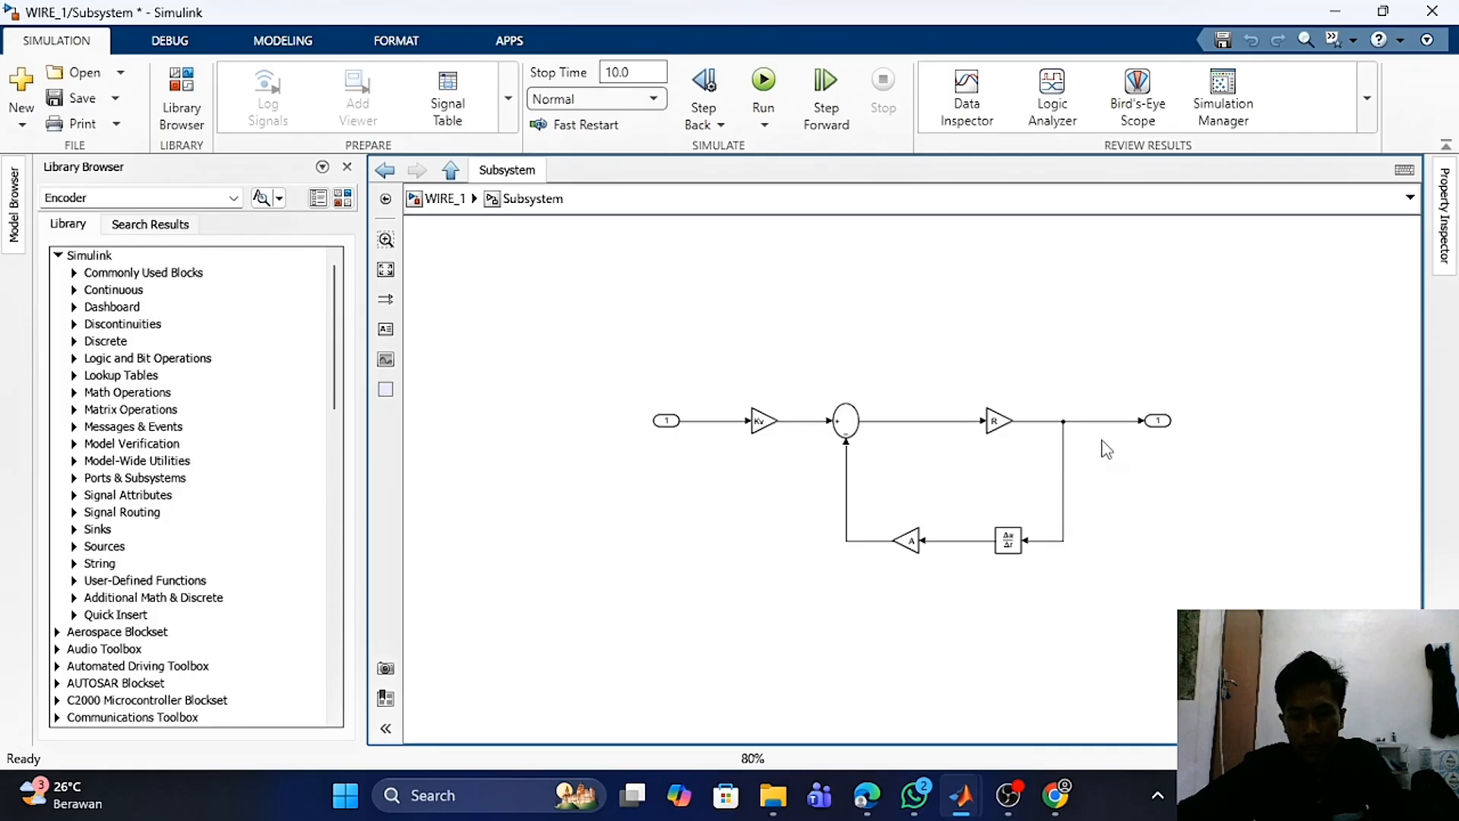
pyautogui.click(447, 199)
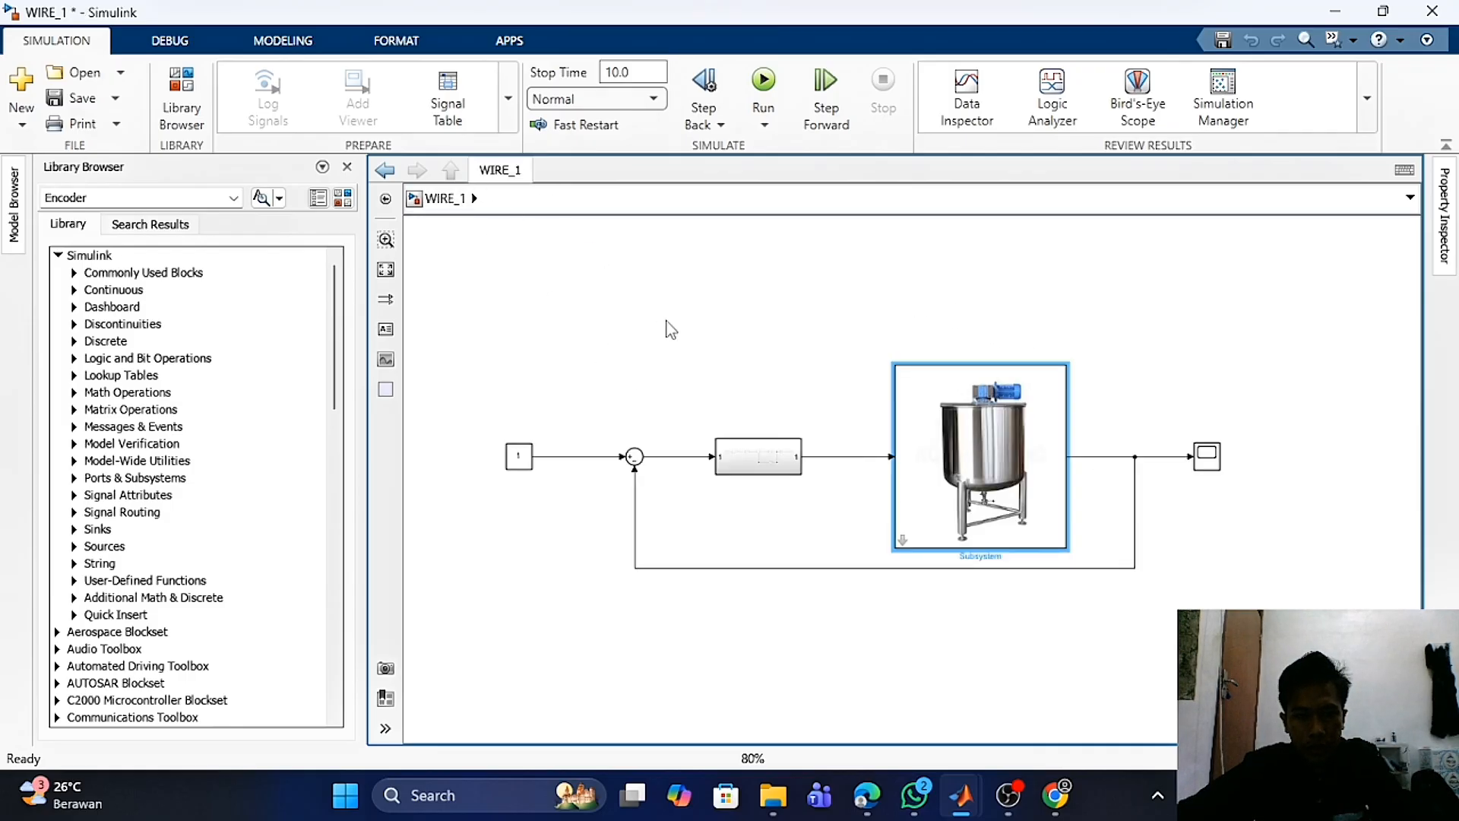
# - Open the controller subsystem, inspect its Ke*Ka, 133, 1/n and 0.67 gain blocks, and return to the top level
pyautogui.doubleClick(762, 462)
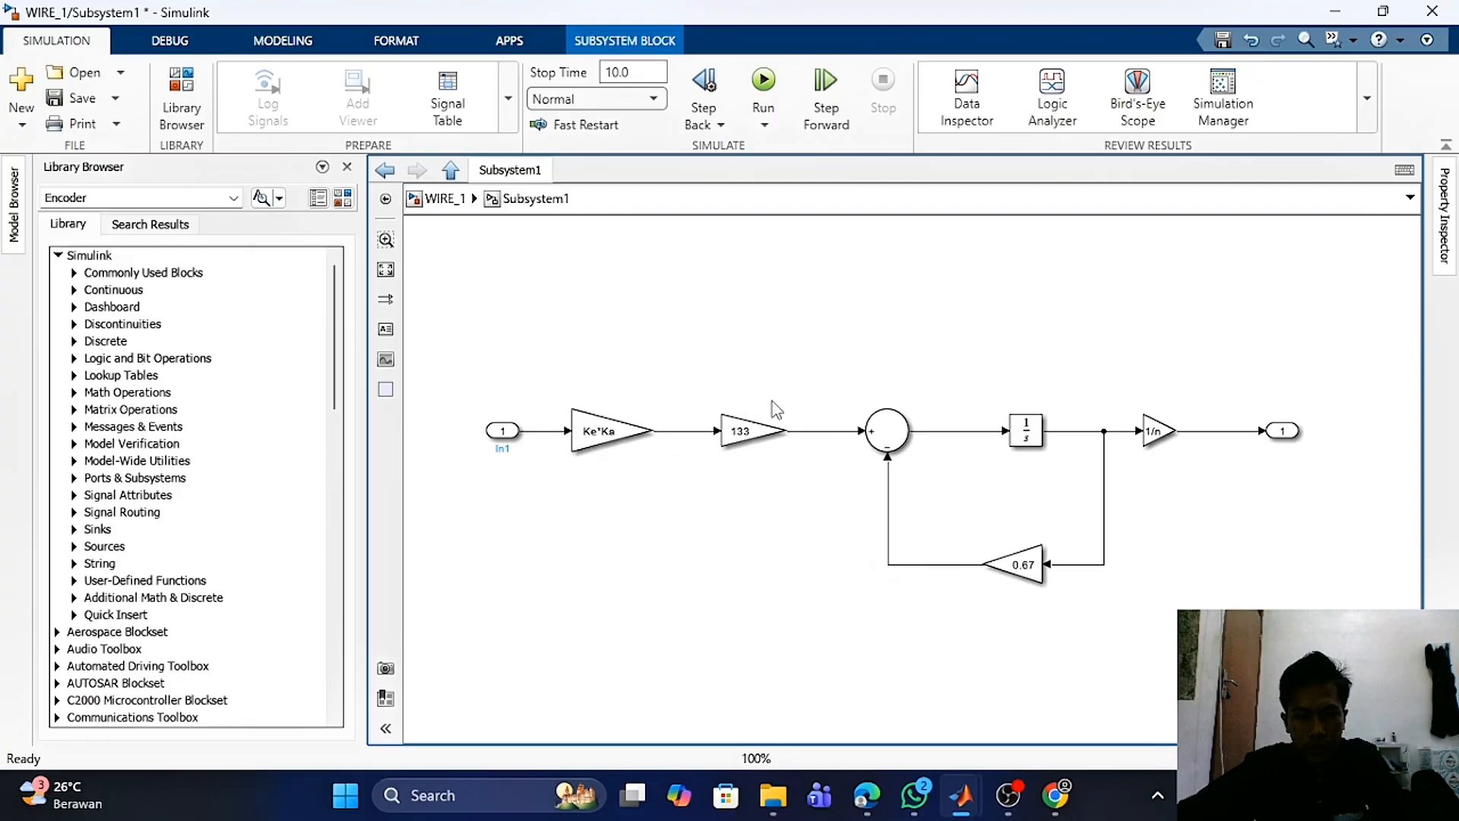
pyautogui.click(610, 430)
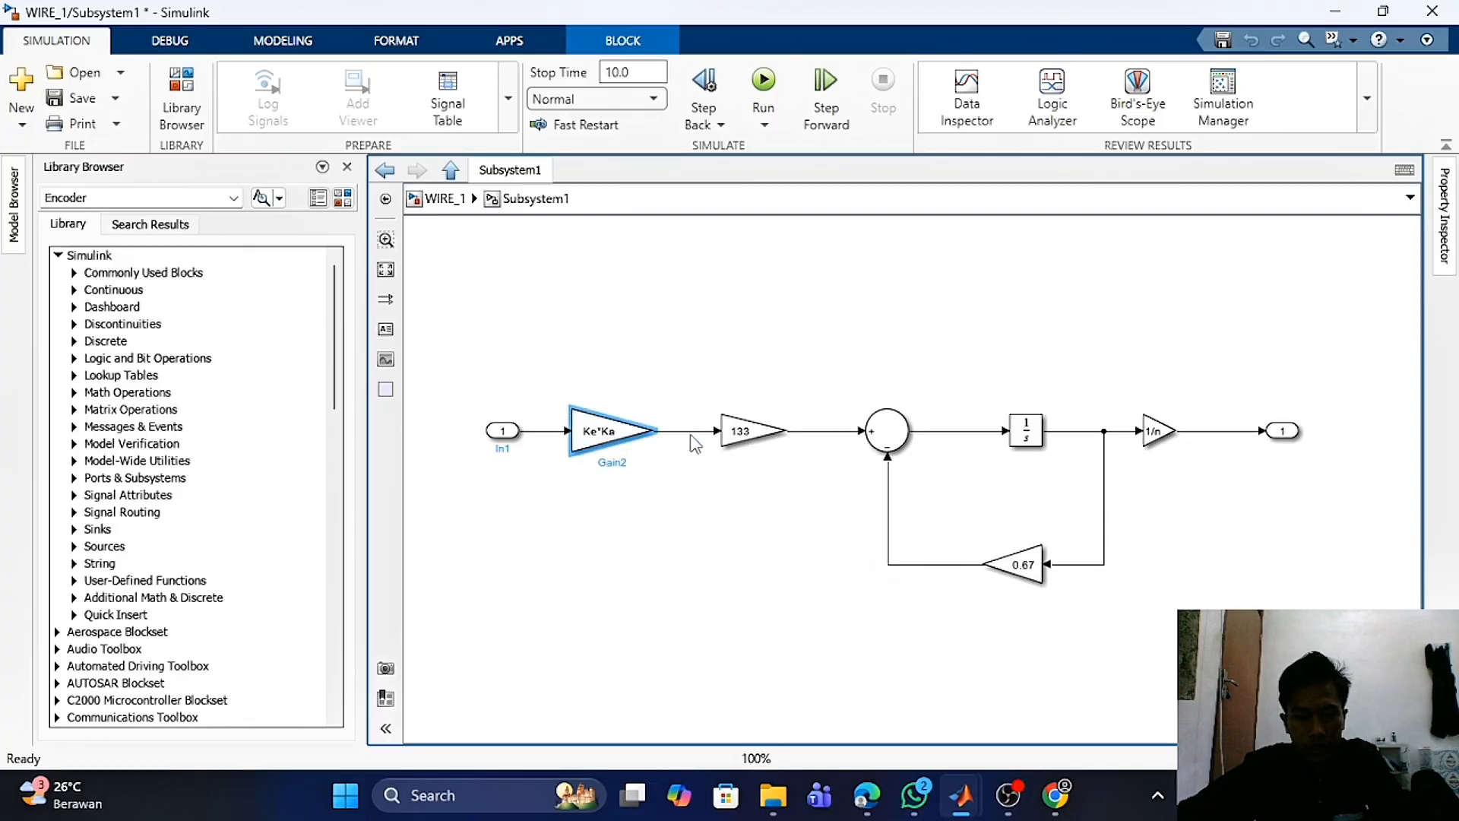
pyautogui.click(762, 443)
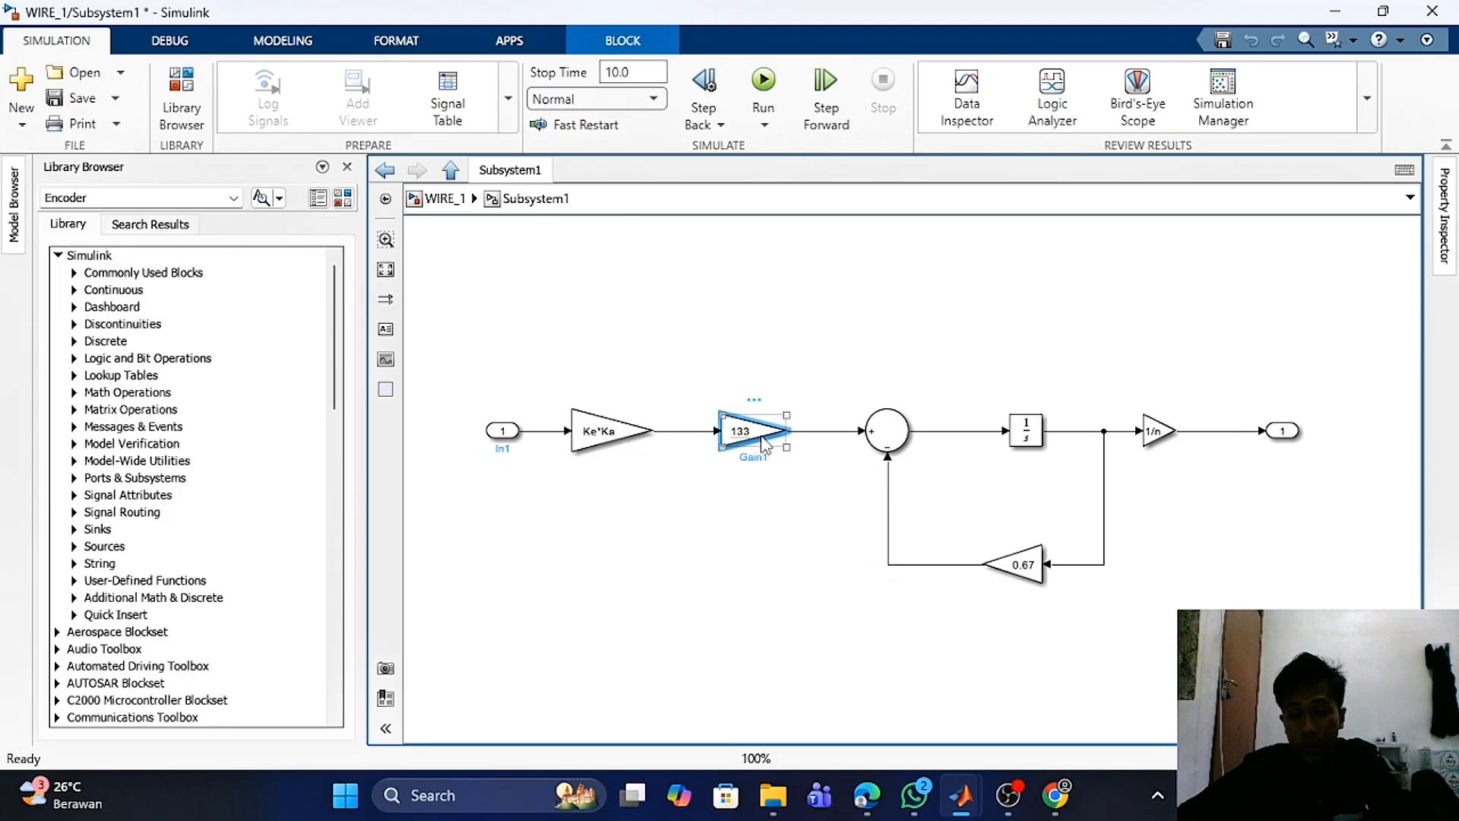
pyautogui.click(1172, 446)
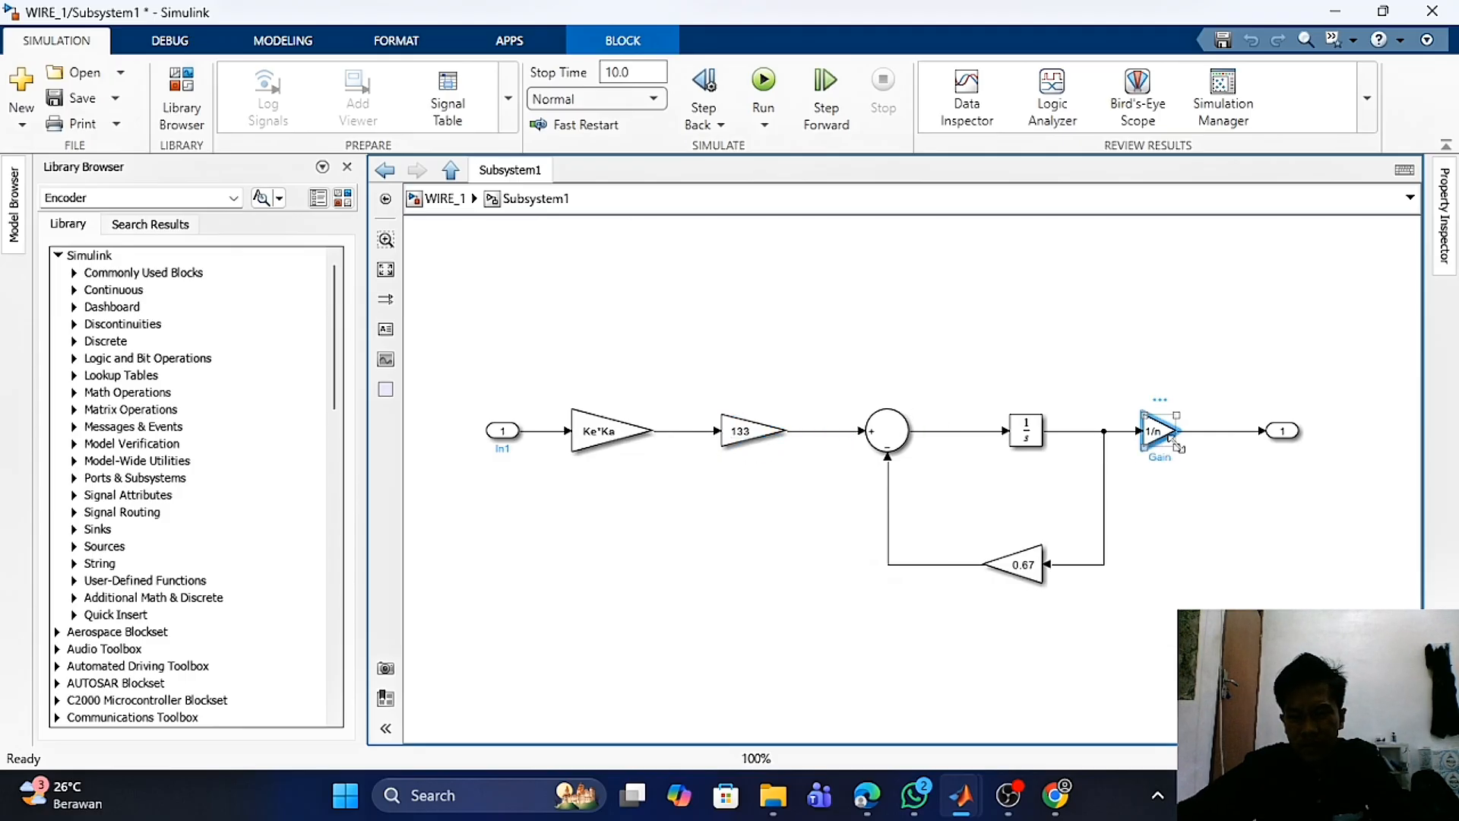
pyautogui.click(1035, 582)
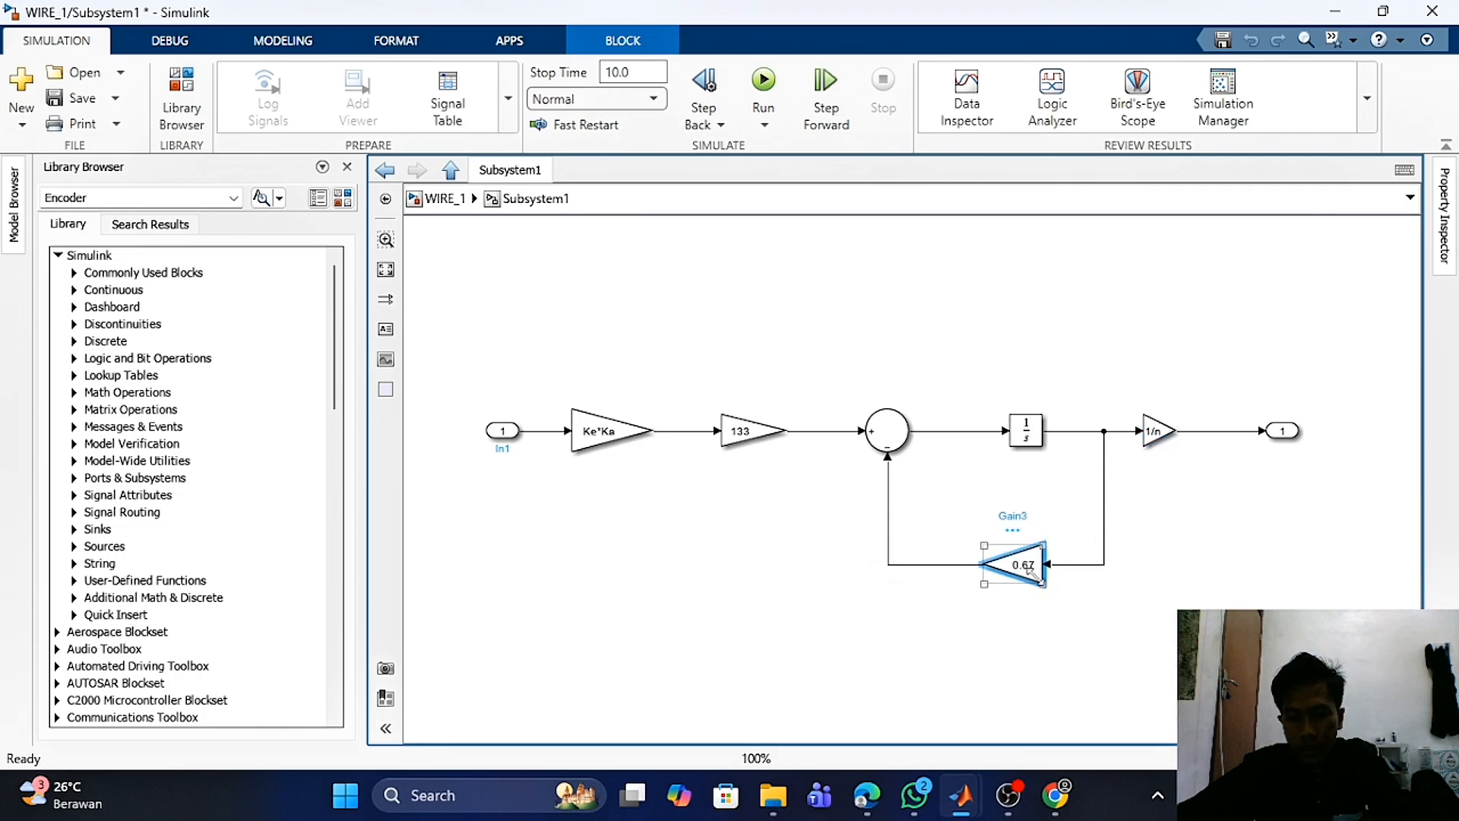
pyautogui.click(1098, 590)
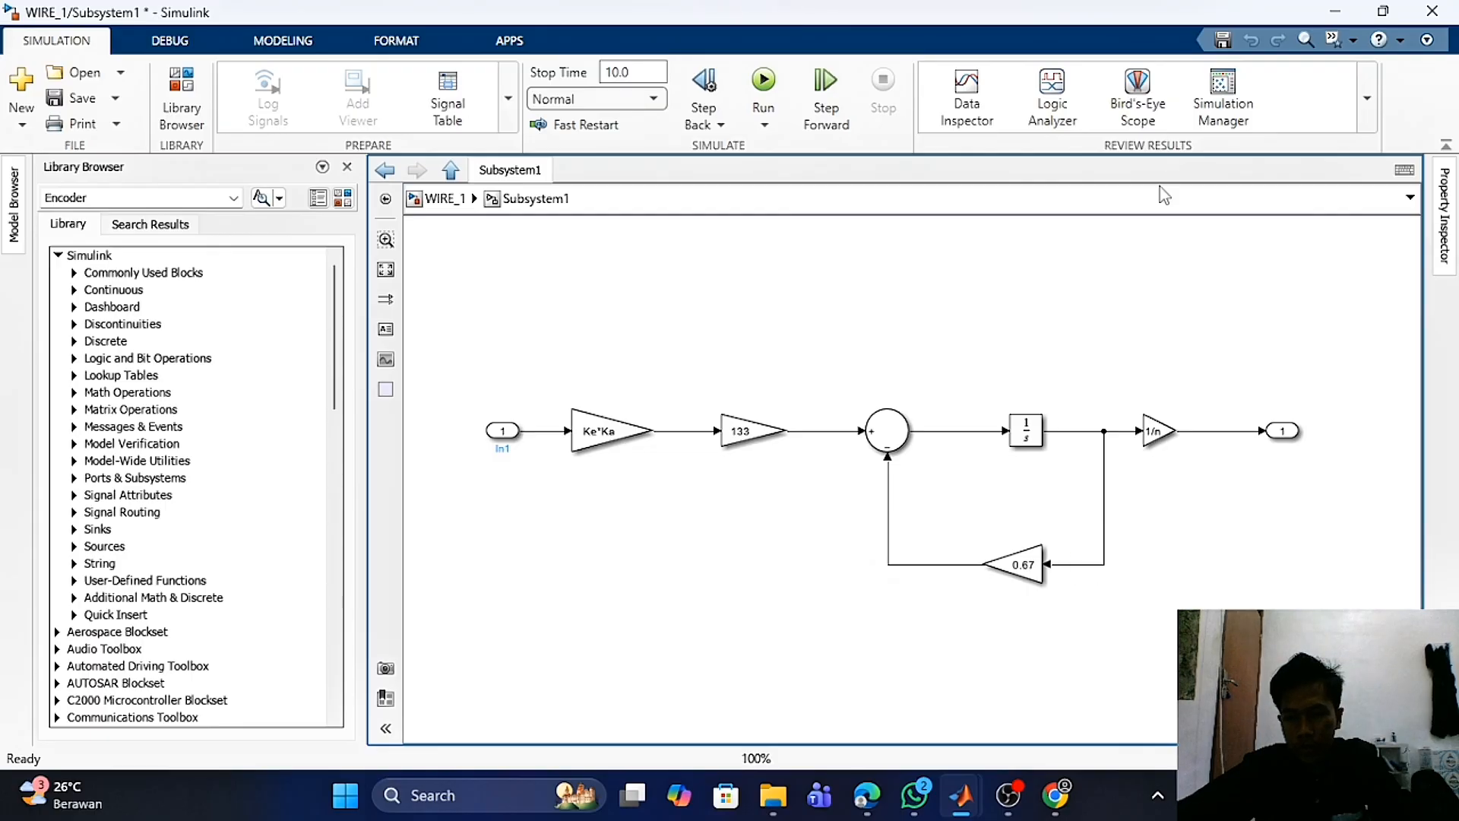
pyautogui.click(443, 198)
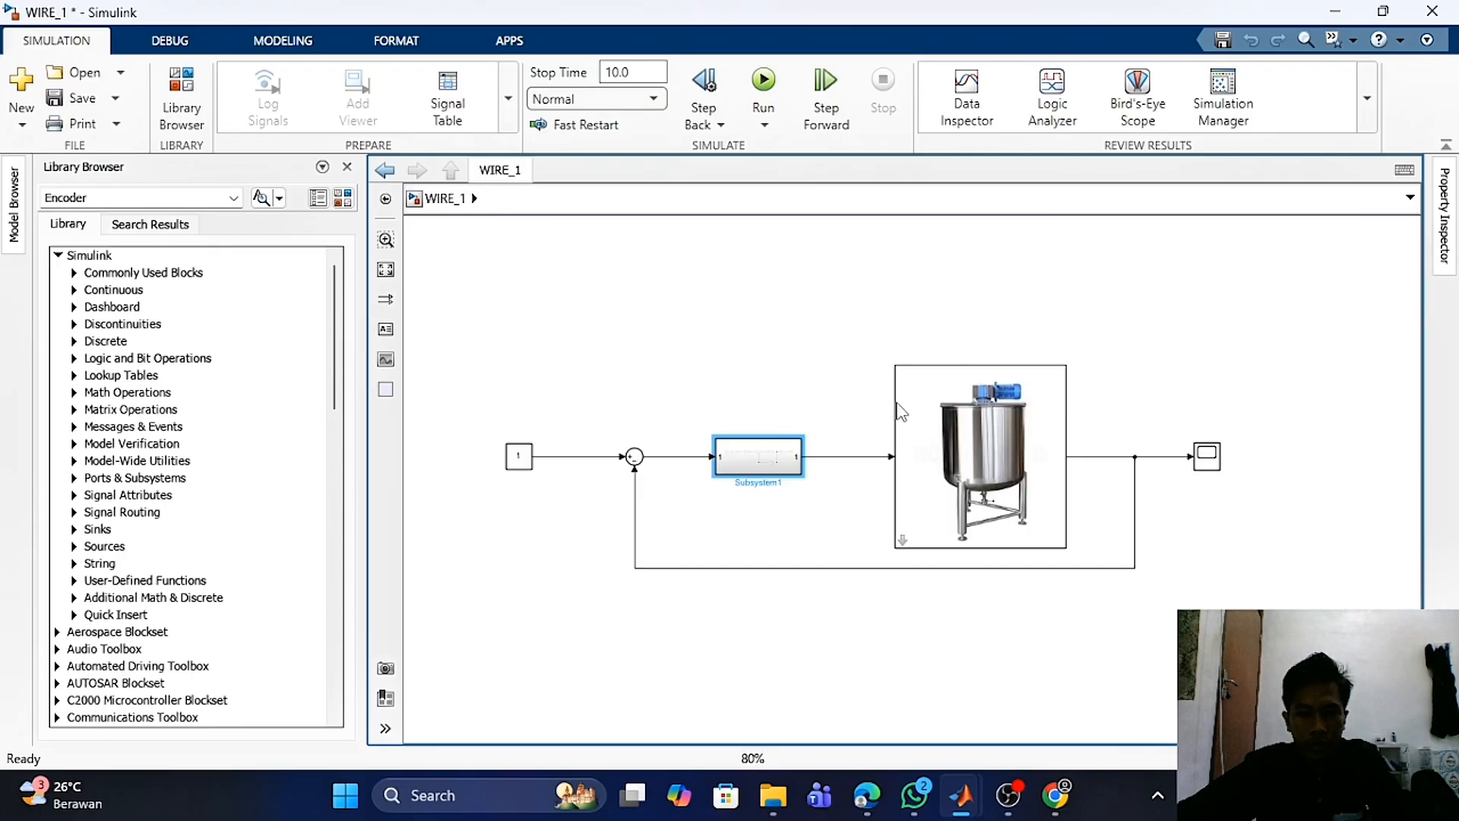
# - Run the WIRE_1 simulation and open the Scope to view the tank level response
pyautogui.click(1141, 413)
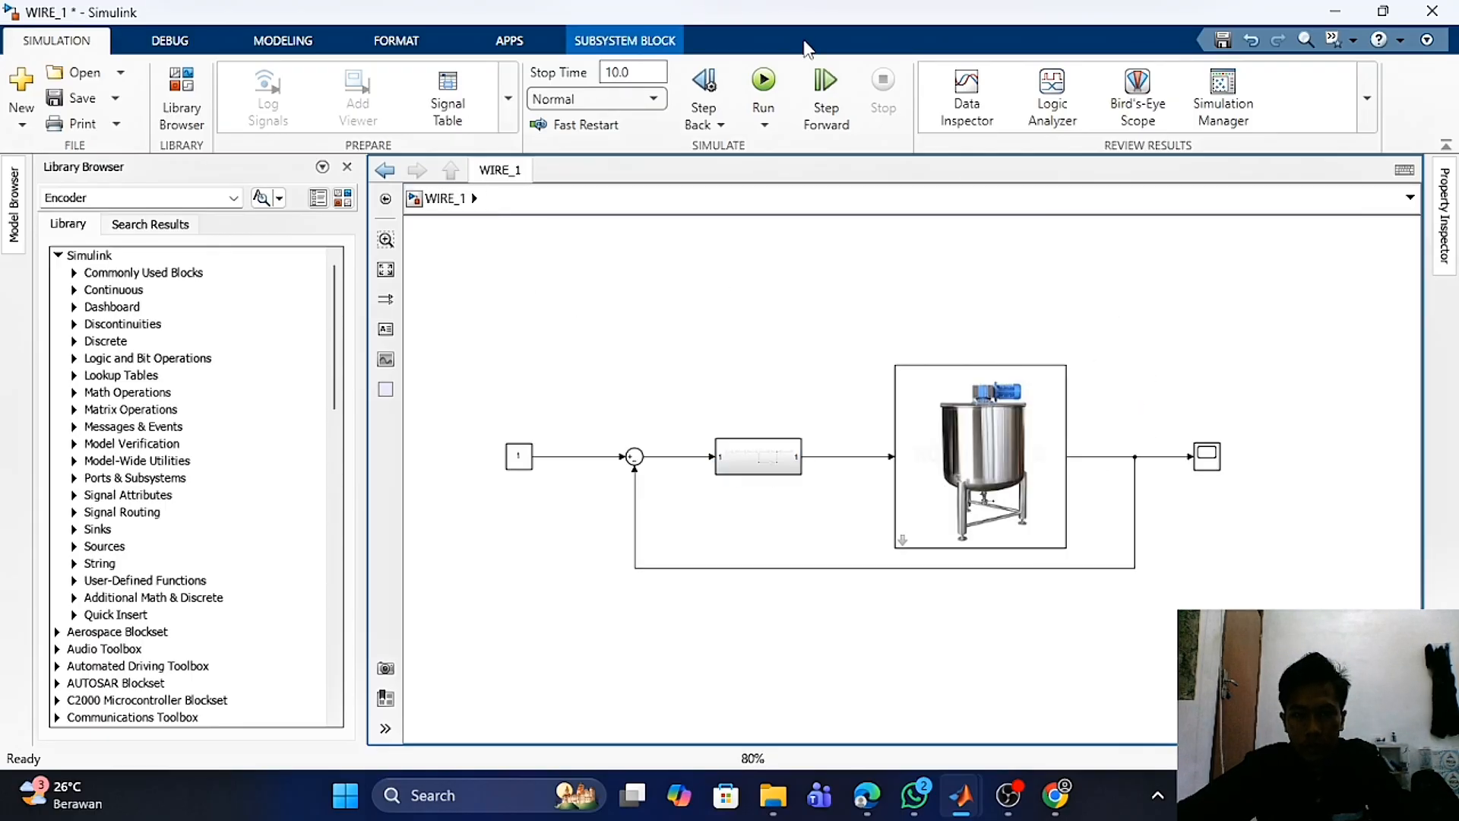
pyautogui.click(764, 83)
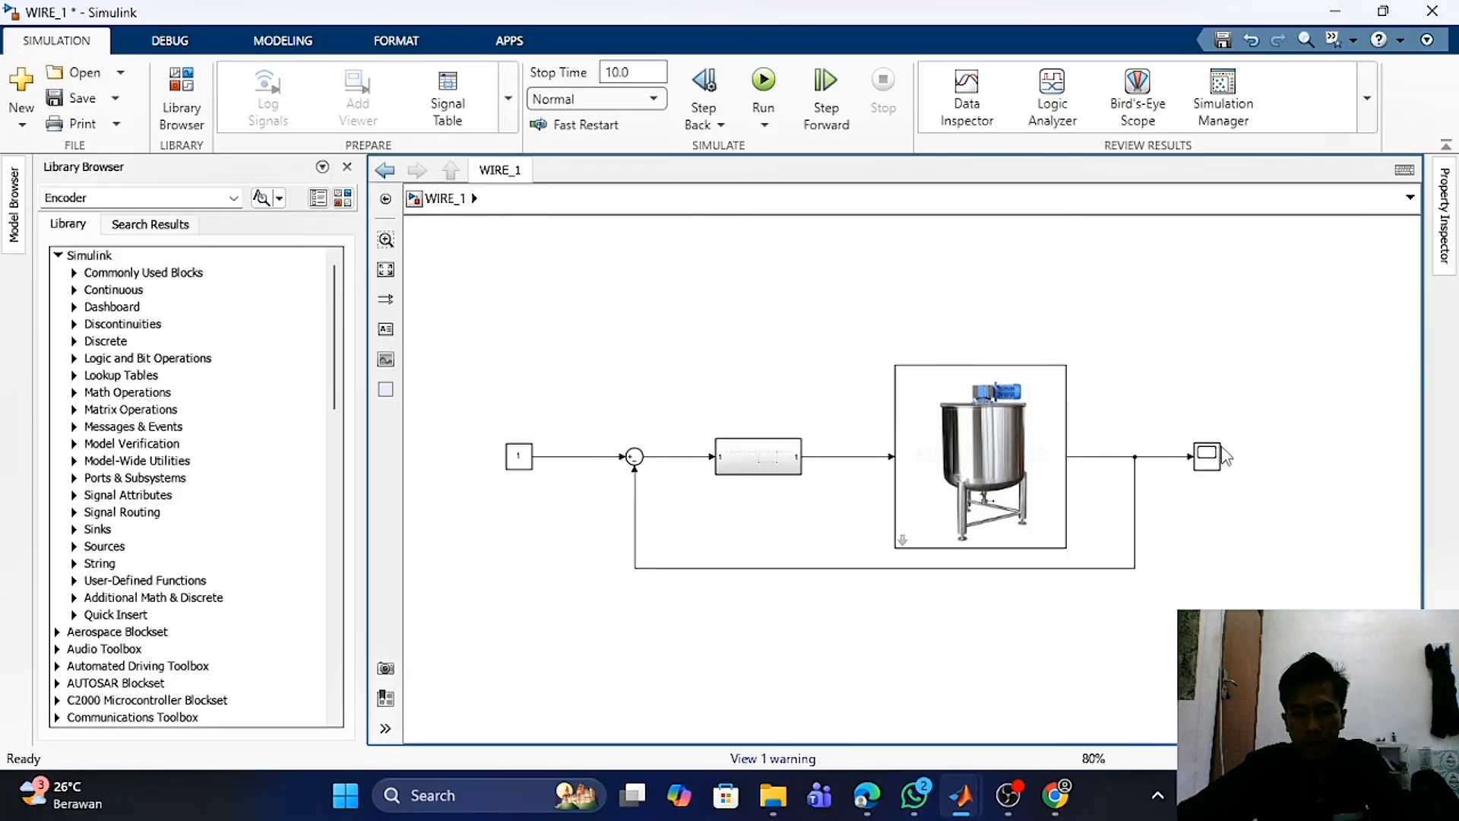
pyautogui.doubleClick(1208, 456)
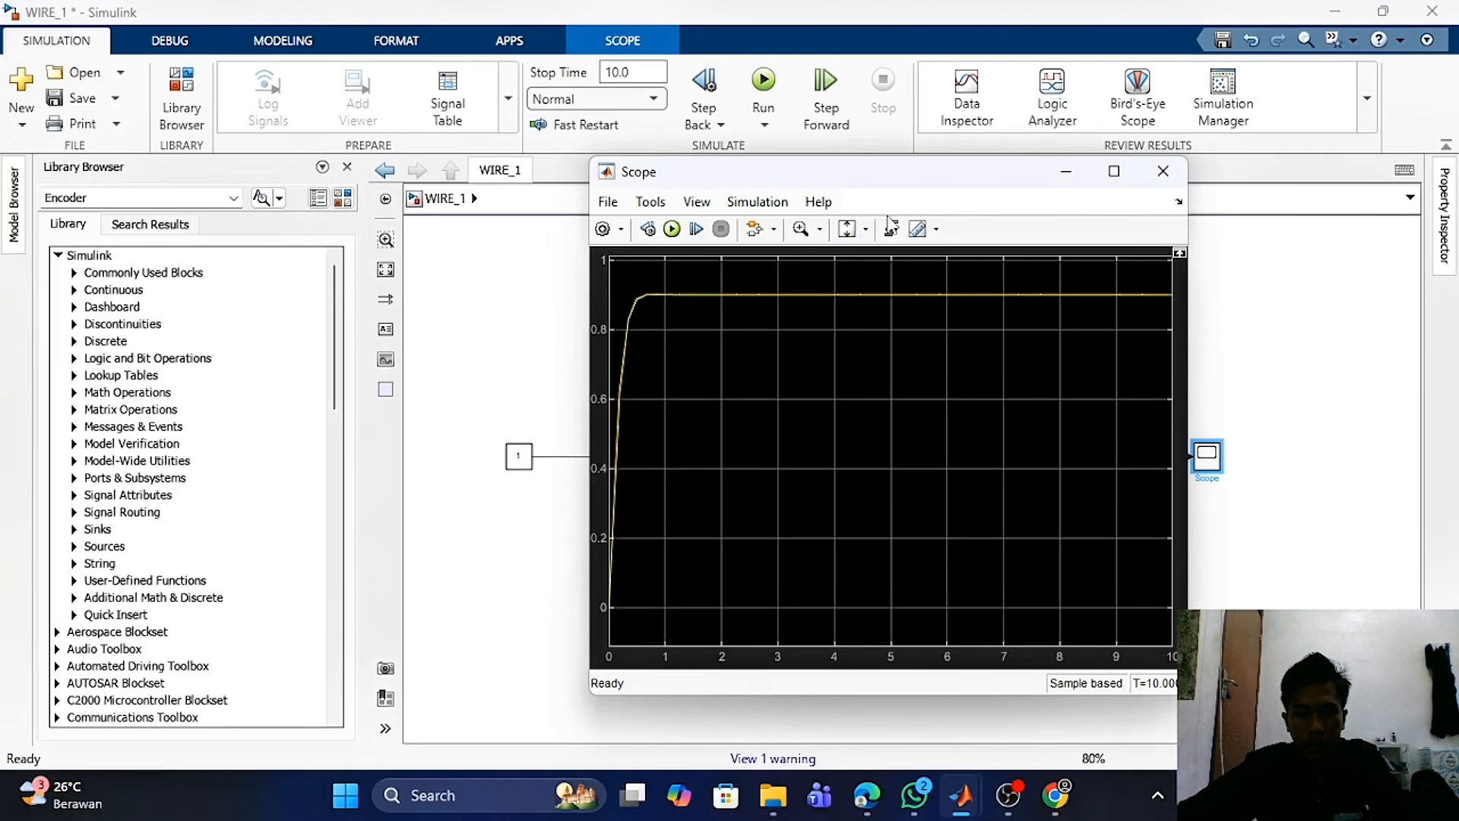
pyautogui.moveTo(920, 192); pyautogui.dragTo(1054, 187)
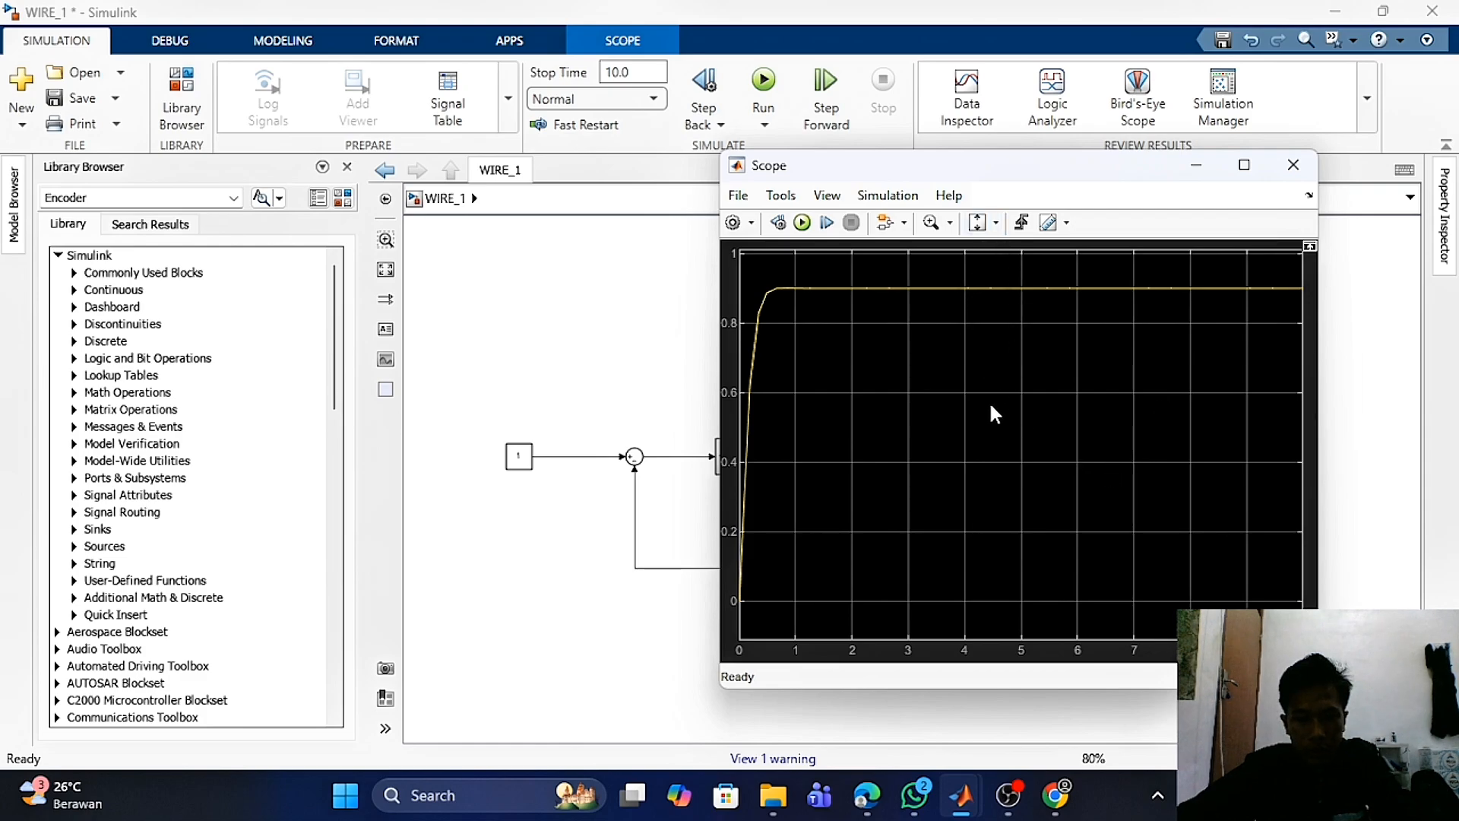
pyautogui.click(526, 468)
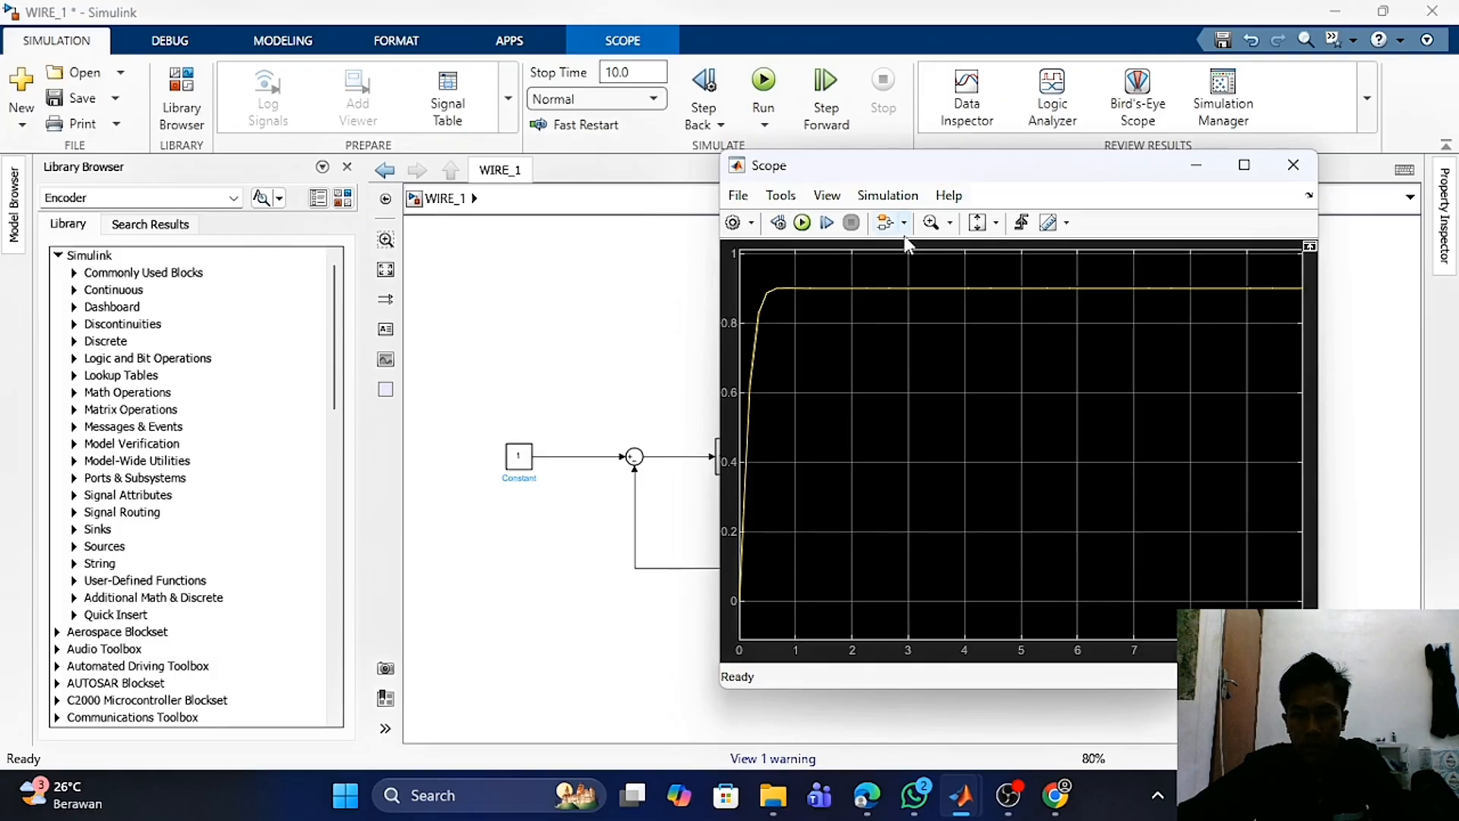
pyautogui.moveTo(1038, 164)
pyautogui.mouseDown()
pyautogui.moveTo(1013, 176)
pyautogui.moveTo(1038, 174)
pyautogui.mouseUp()
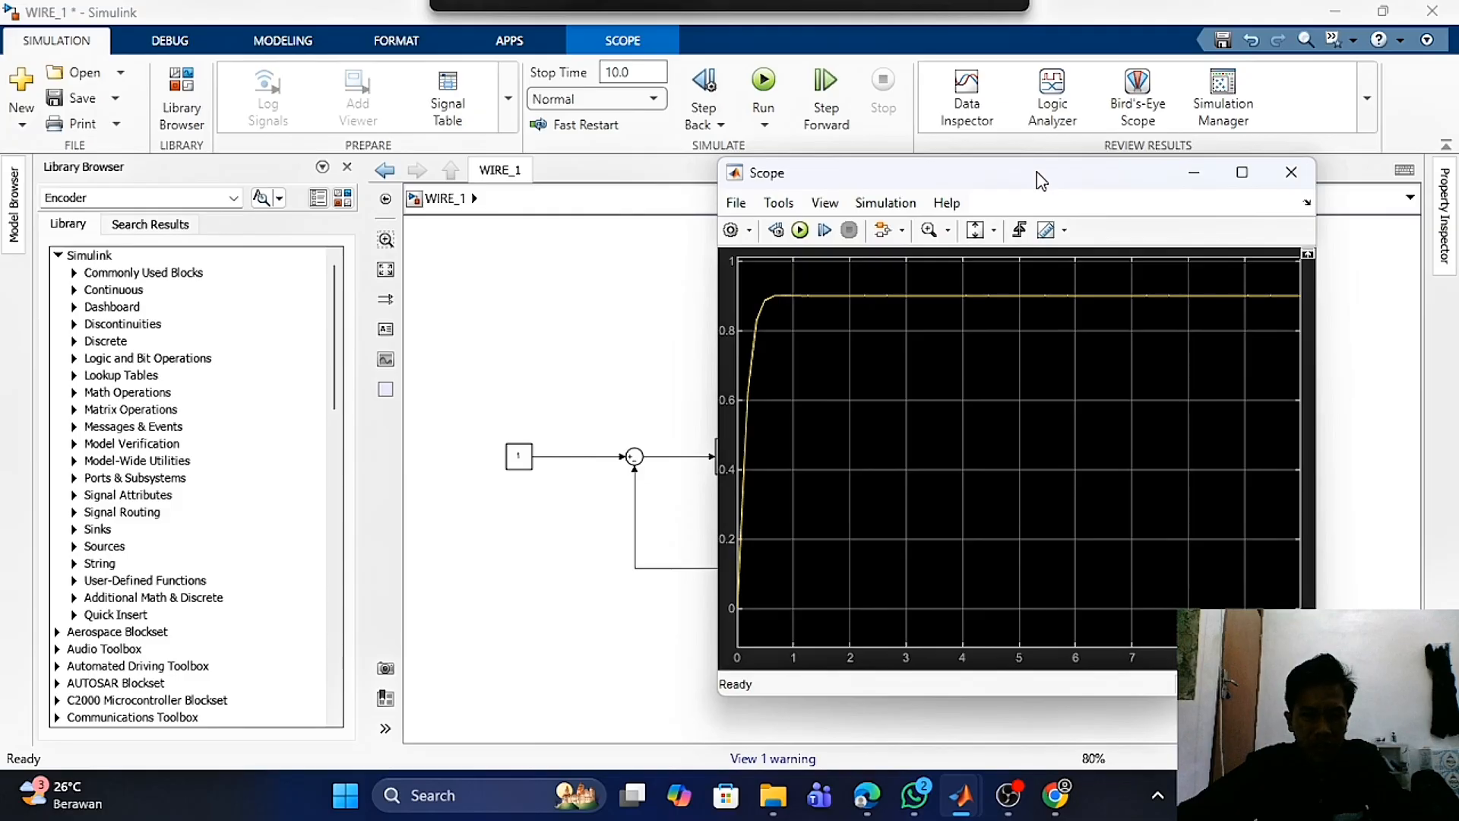
# - Close the Scope window of the WIRE_1 model and deselect everything in the diagram
pyautogui.moveTo(1036, 171); pyautogui.dragTo(1036, 172)
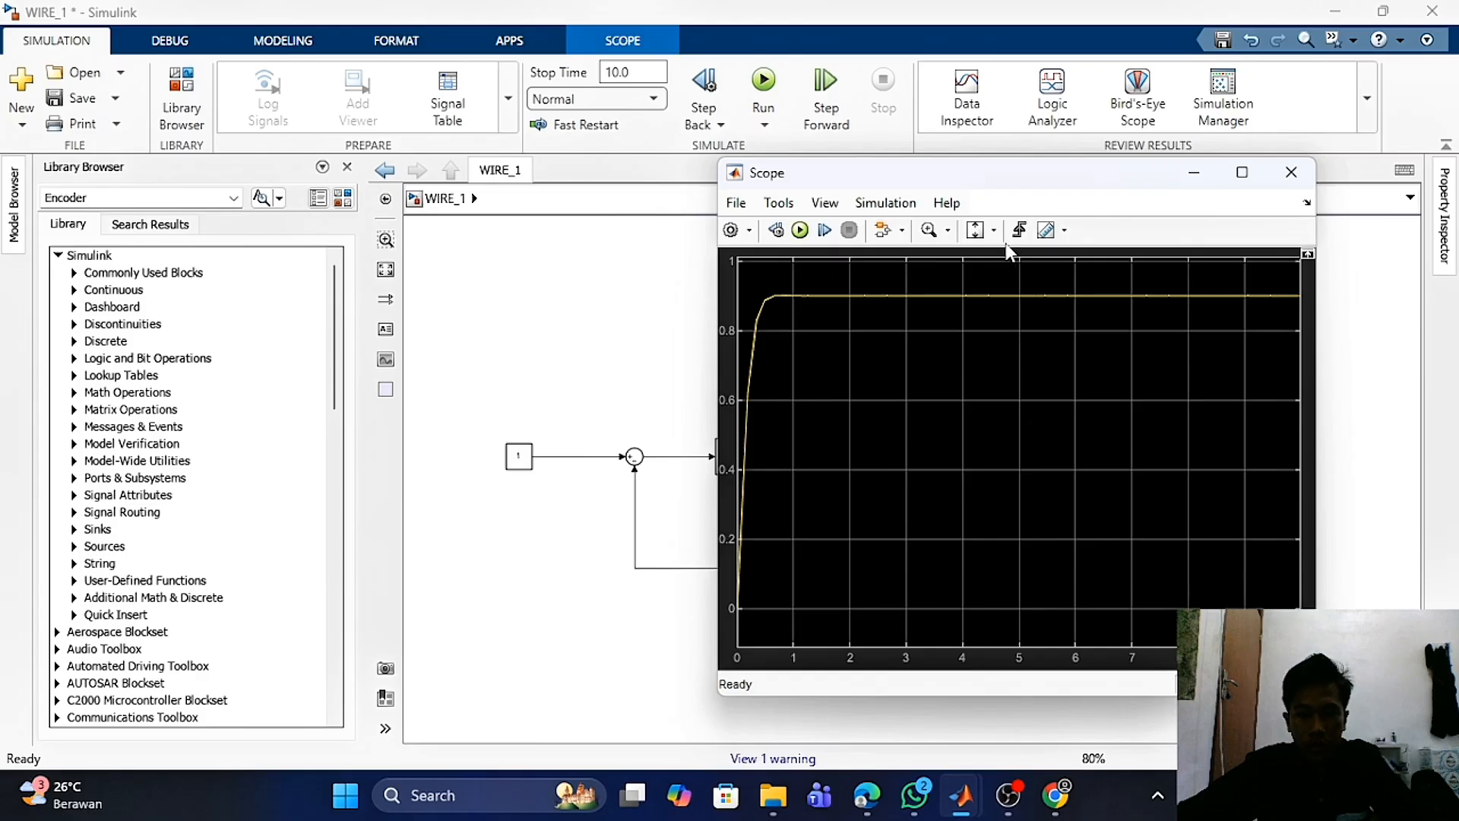
pyautogui.moveTo(1052, 188)
pyautogui.mouseDown()
pyautogui.moveTo(934, 200)
pyautogui.moveTo(1069, 189)
pyautogui.mouseUp()
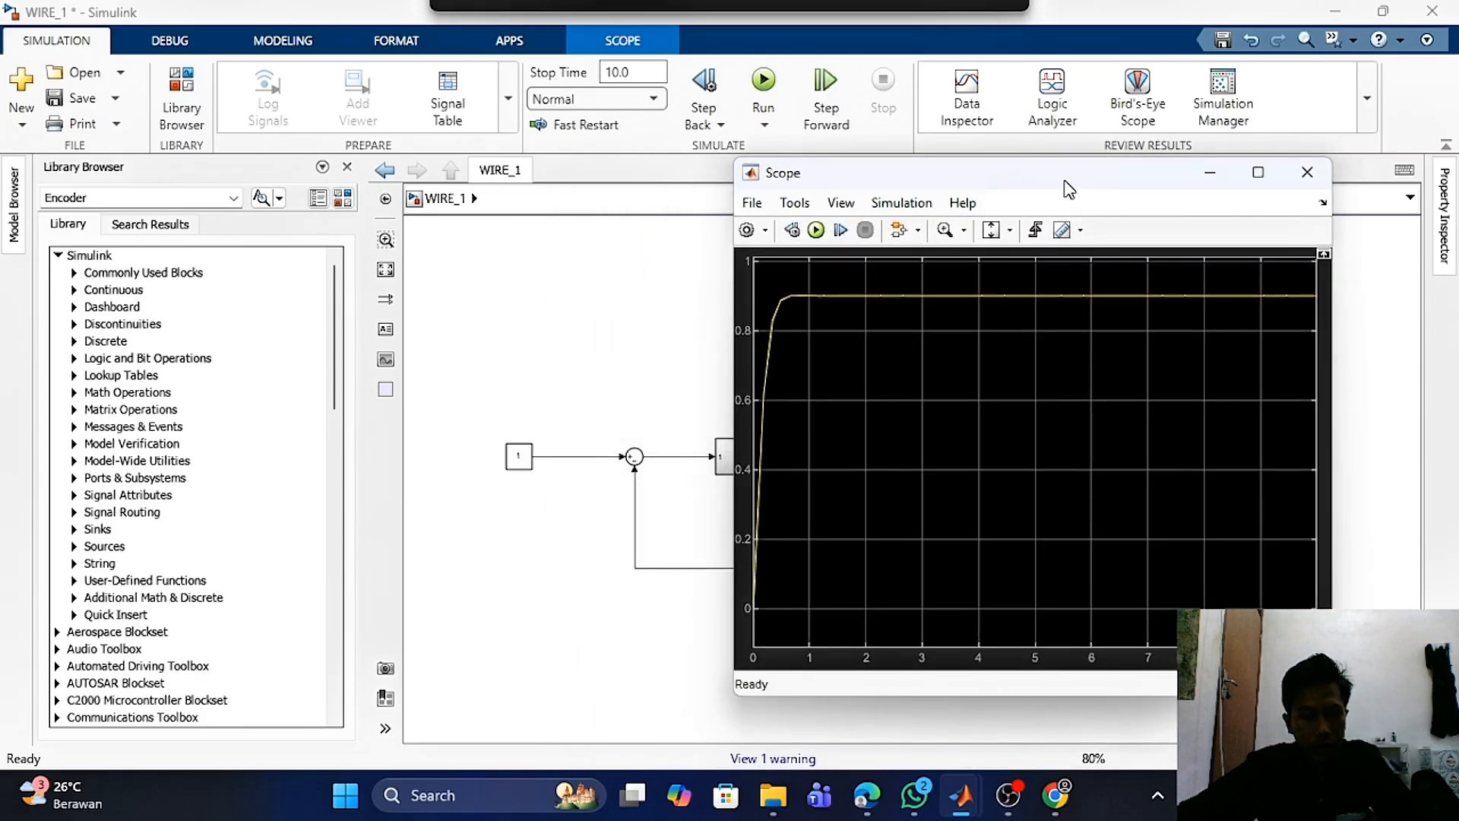
pyautogui.moveTo(1069, 188)
pyautogui.mouseDown()
pyautogui.moveTo(1042, 185)
pyautogui.moveTo(1055, 188)
pyautogui.mouseUp()
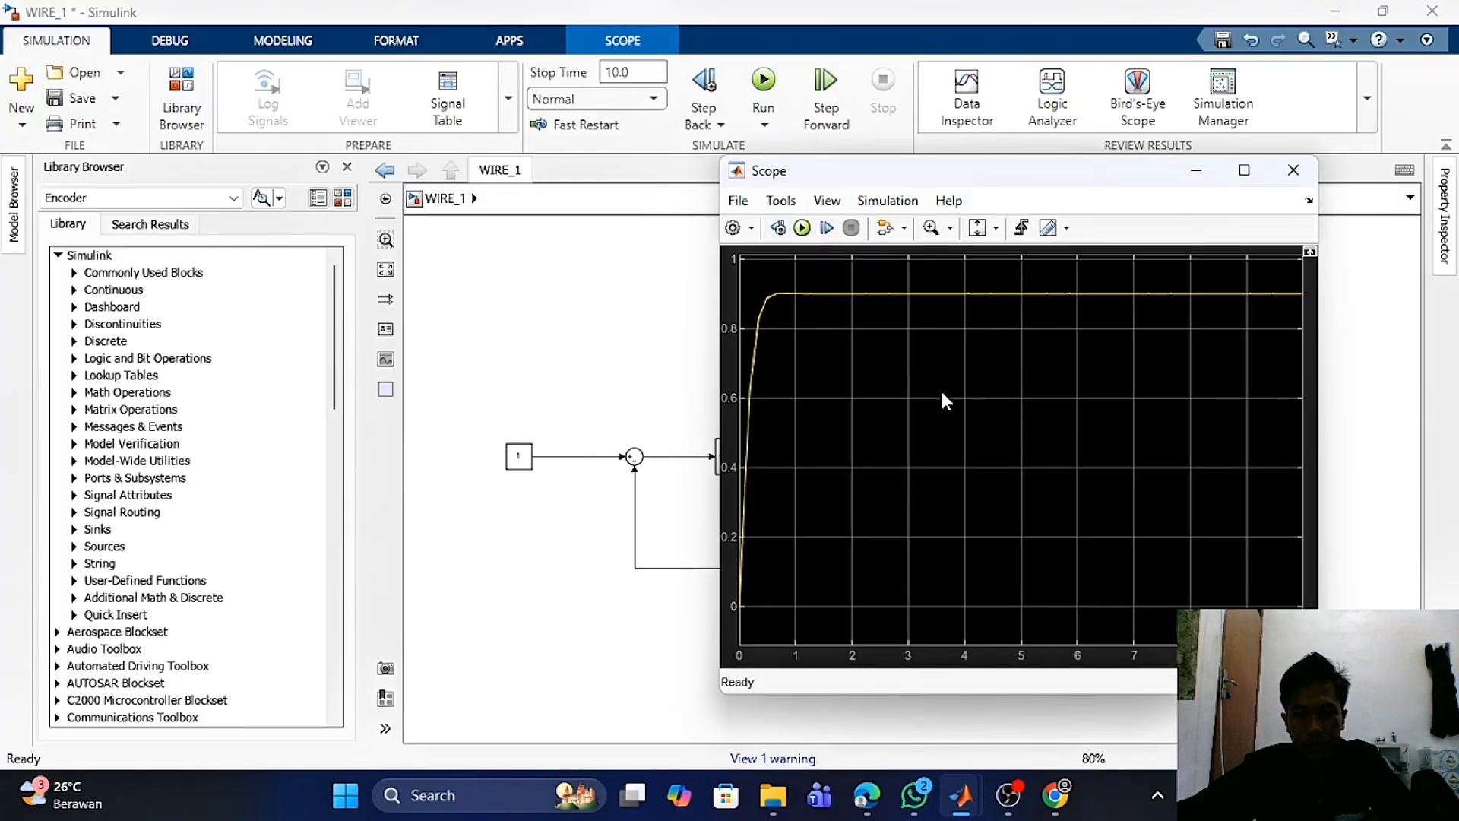
pyautogui.click(1293, 169)
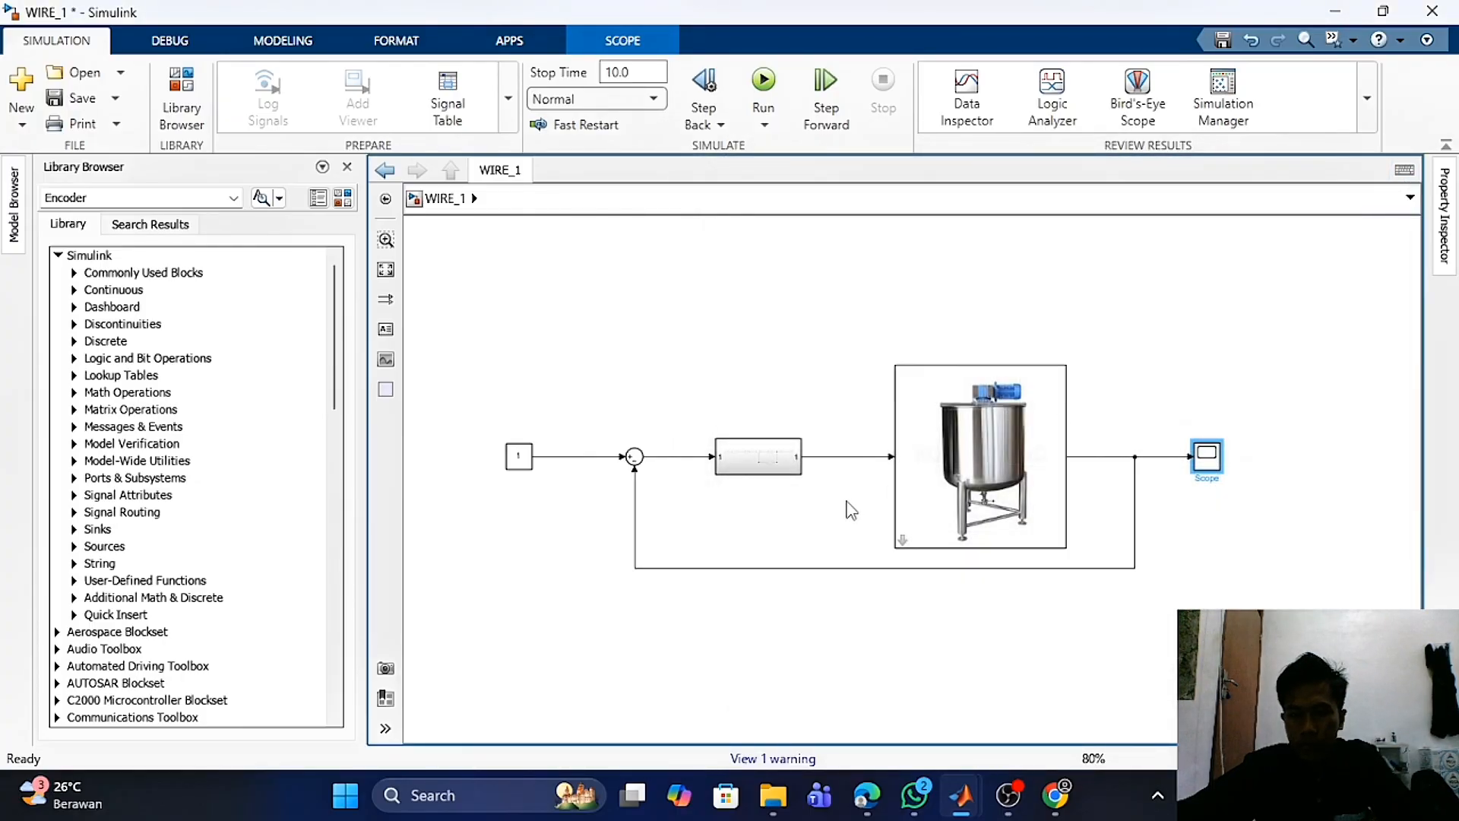
pyautogui.click(724, 309)
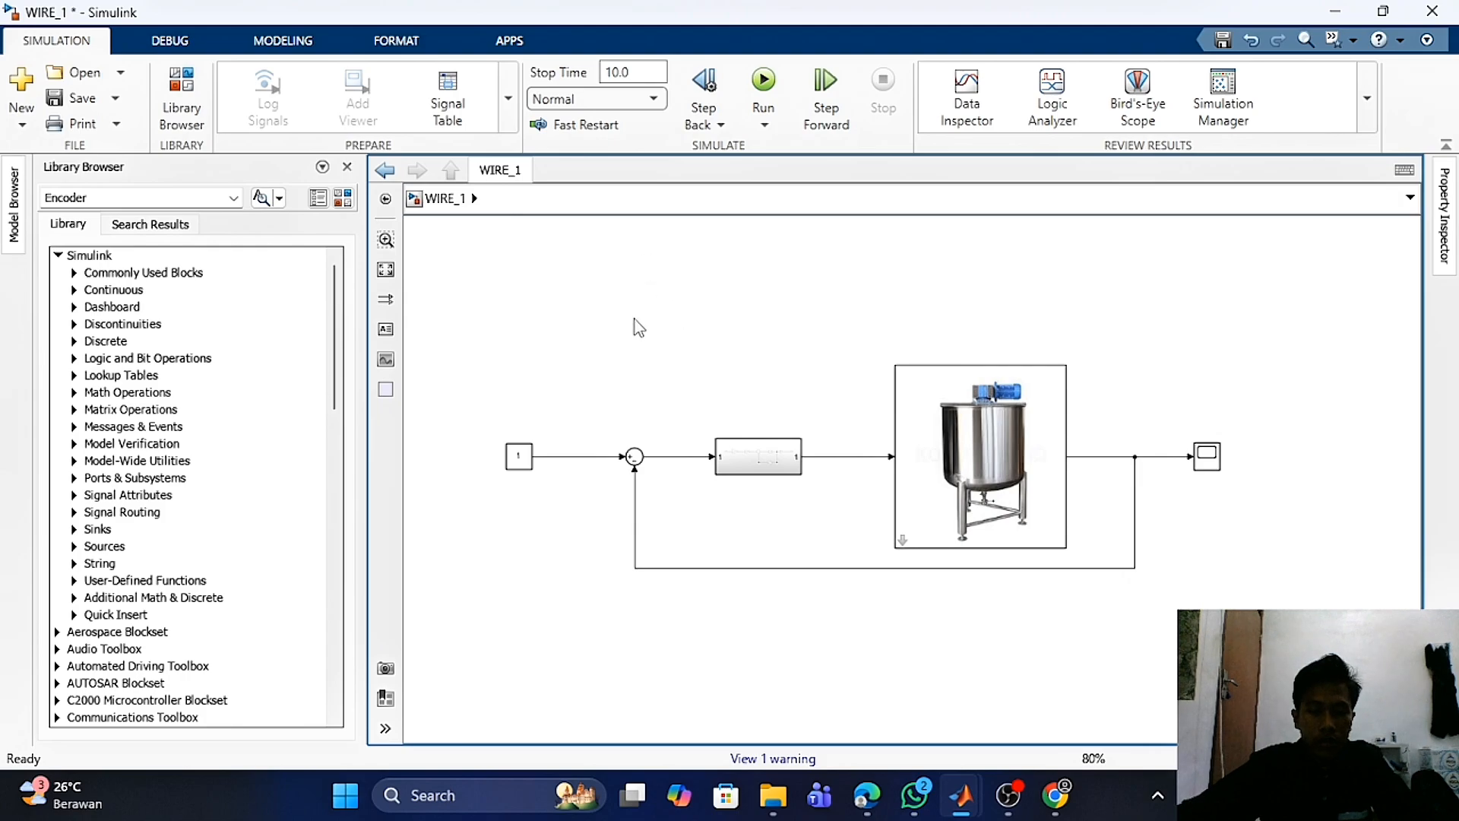
pyautogui.click(939, 466)
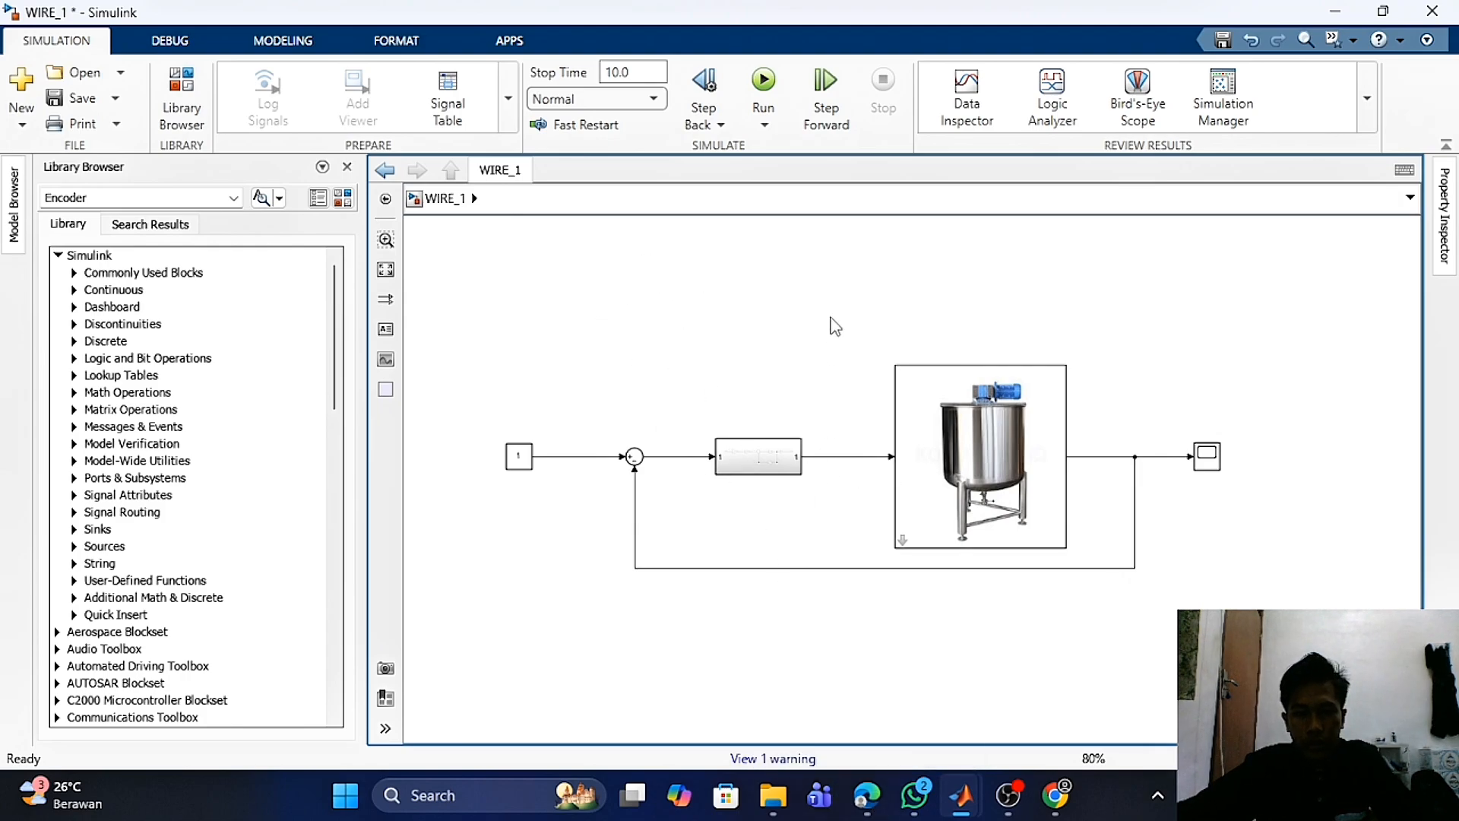
# - Switch to the assignment slides, highlight the Model Mass spring damper item, and scroll to the mass-spring-damper diagram slide
pyautogui.hotkey('alt', 'Tab')
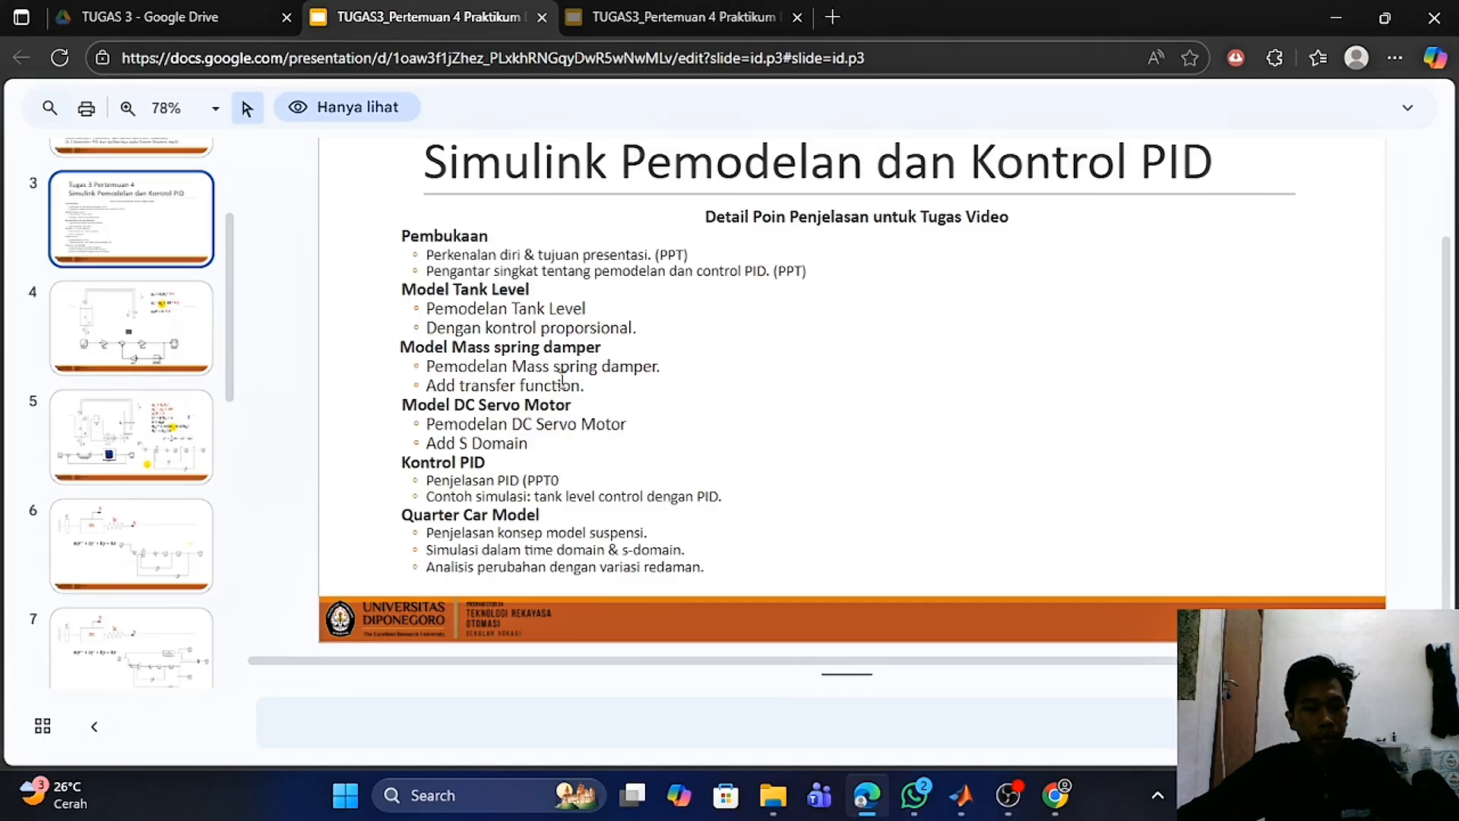
pyautogui.moveTo(401, 346); pyautogui.dragTo(604, 348)
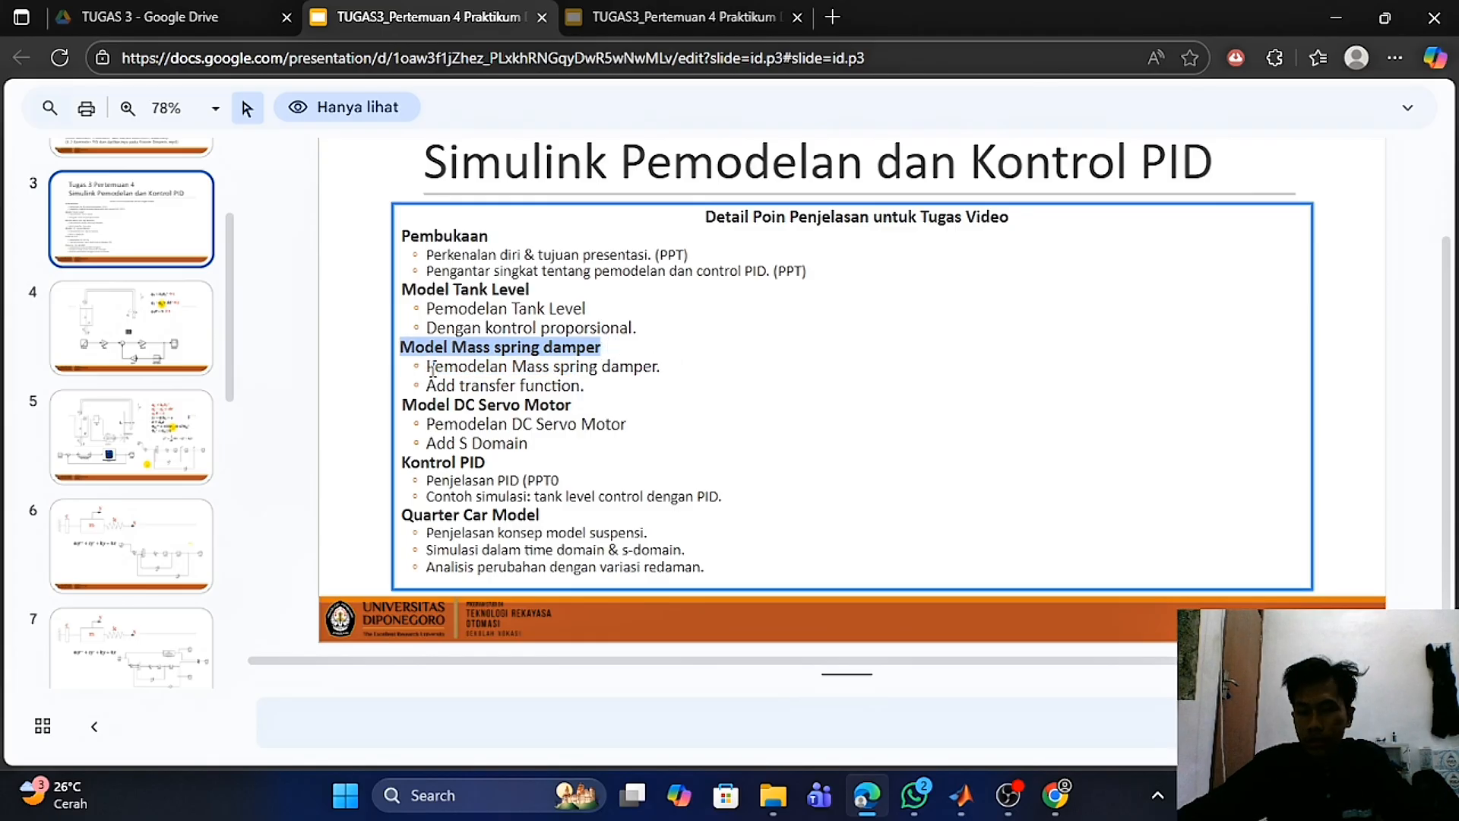
pyautogui.moveTo(432, 369); pyautogui.dragTo(665, 372)
pyautogui.click(673, 411)
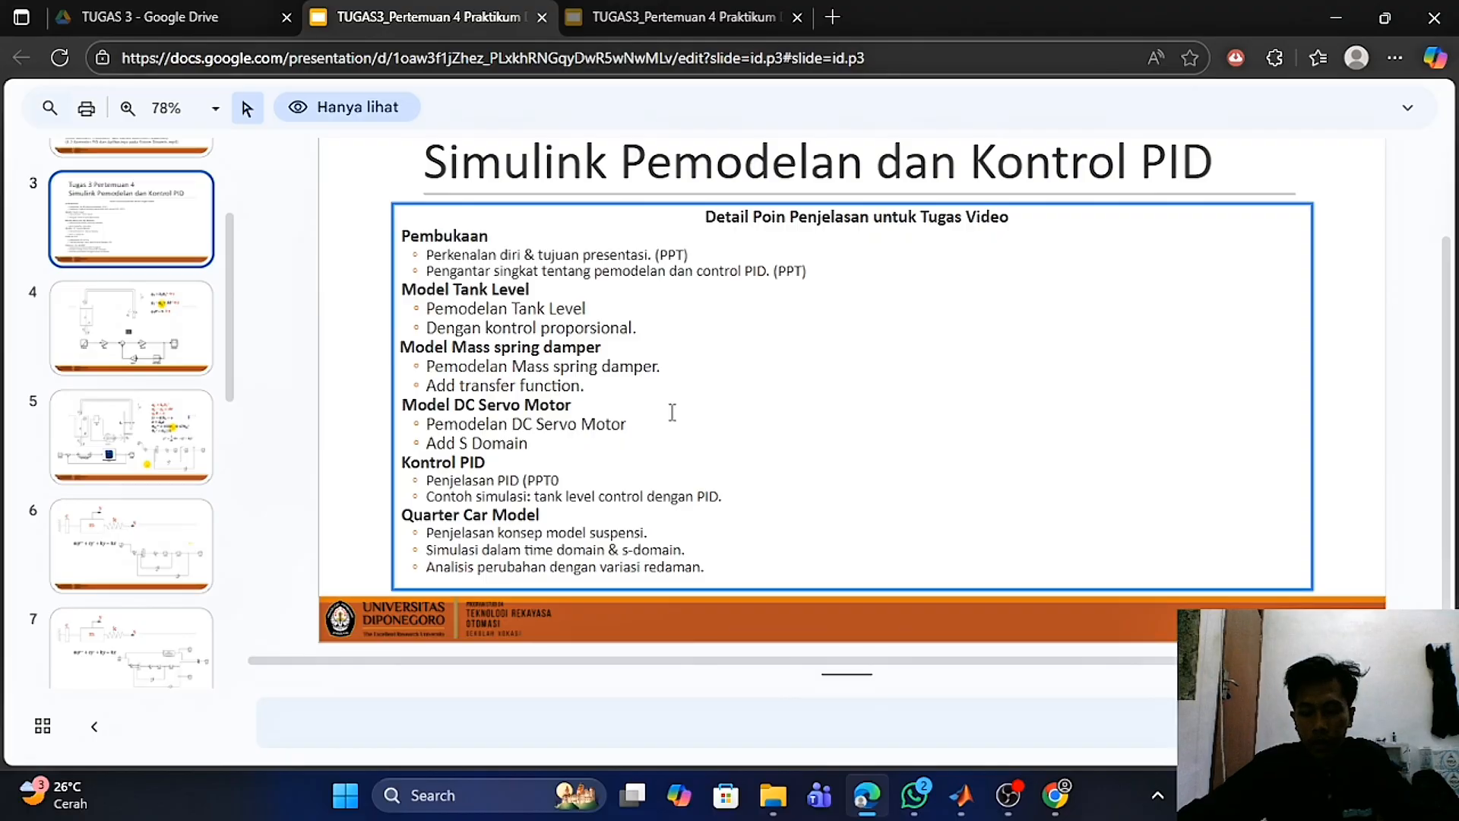
pyautogui.scroll(-10, 673, 412)
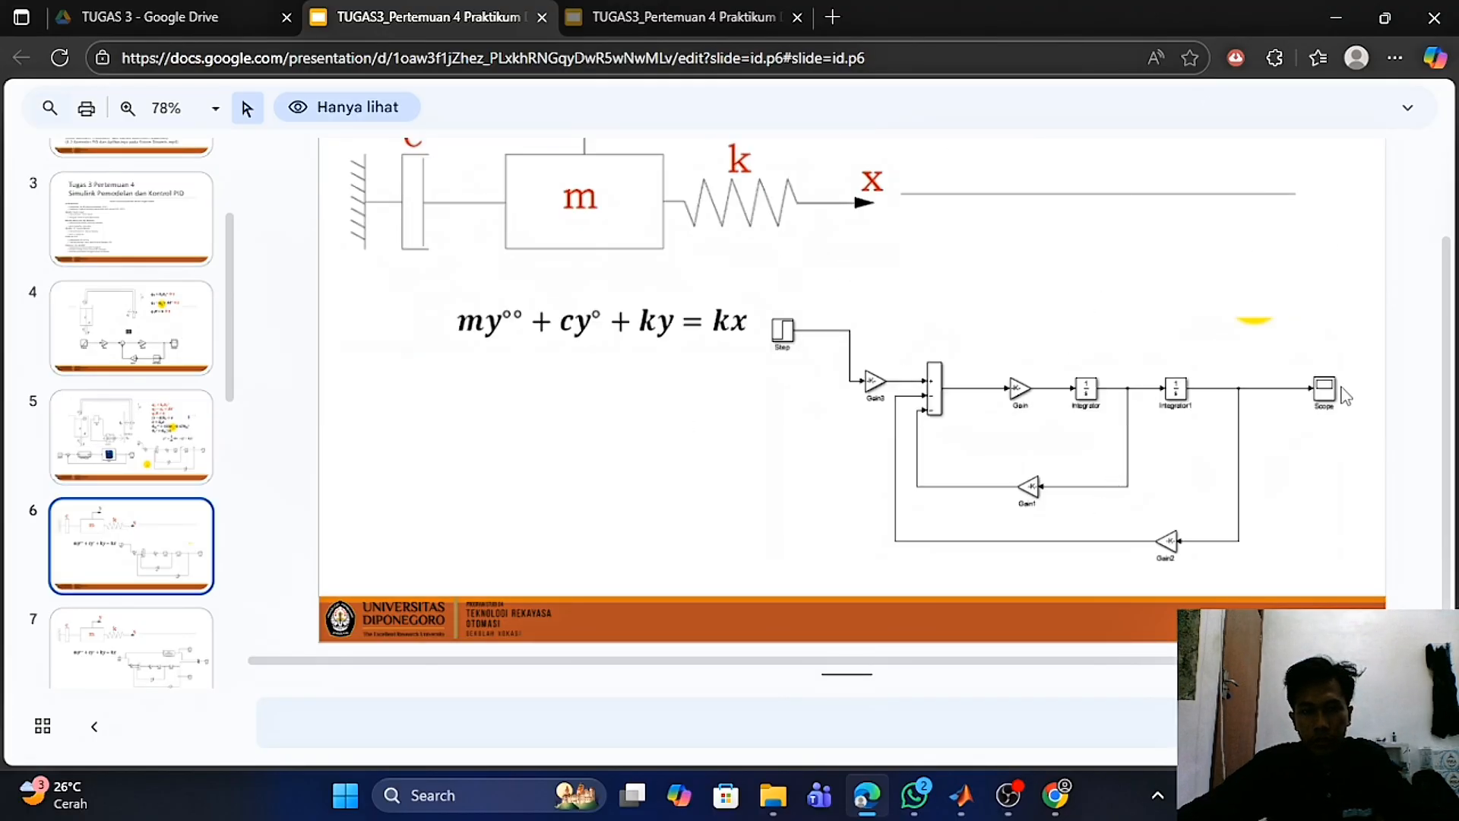
# - Switch to the WIRE_3 model and inspect its Step, 40000, 1/25, 150 and 40000 gain blocks
pyautogui.moveTo(962, 795)
pyautogui.click(980, 684)
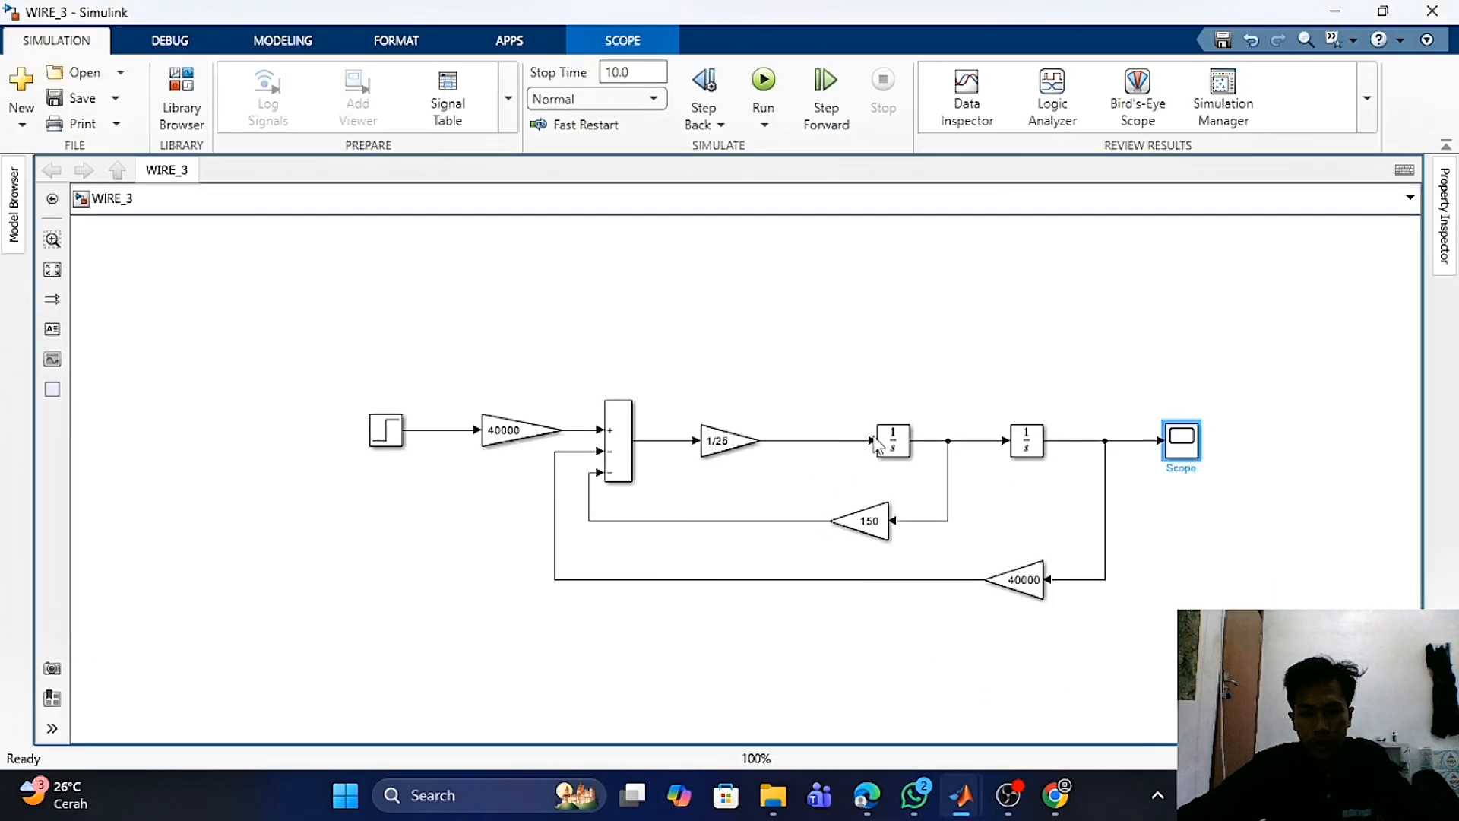
pyautogui.click(399, 439)
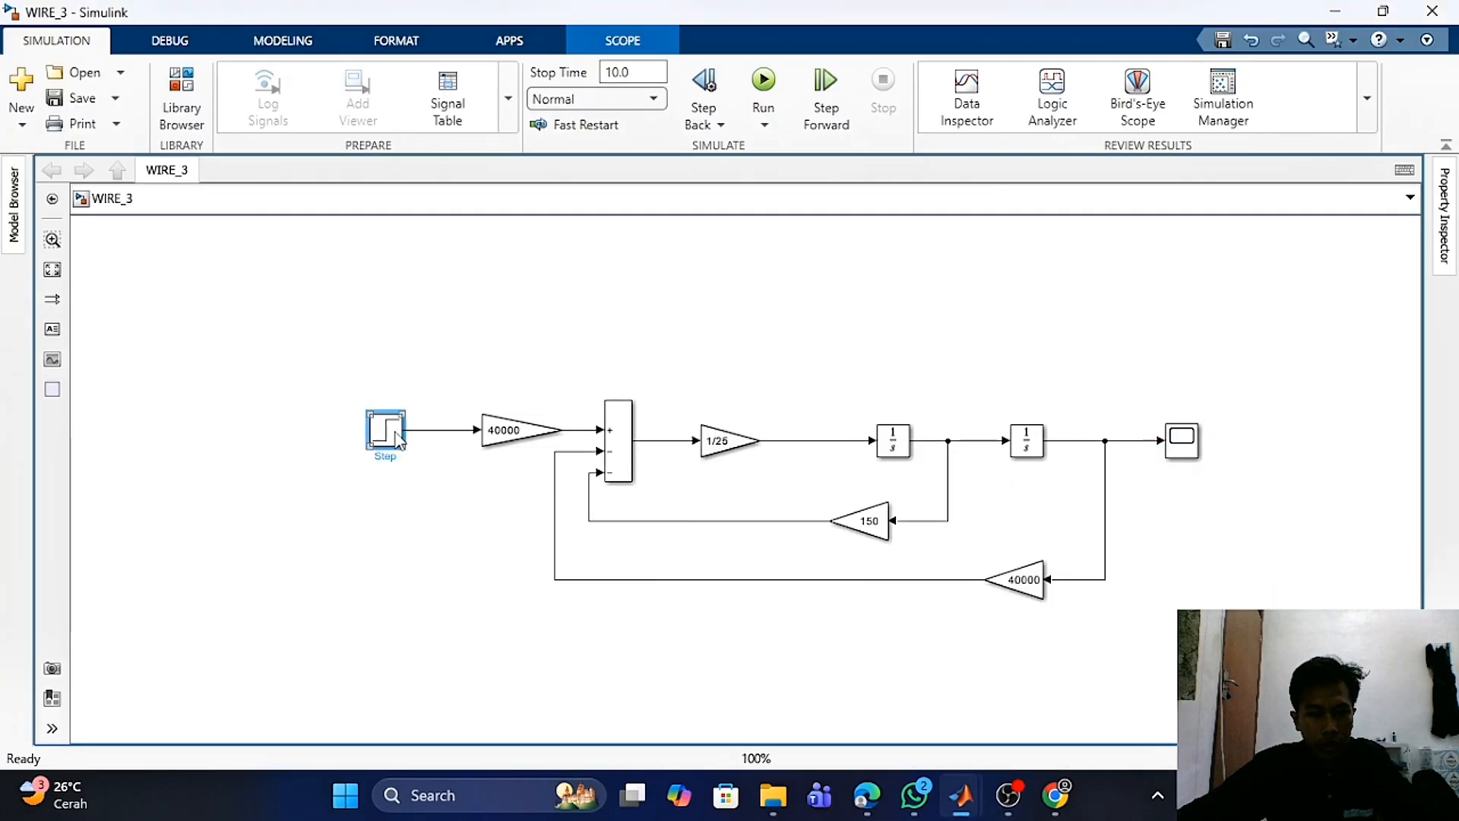
pyautogui.click(550, 325)
pyautogui.click(391, 439)
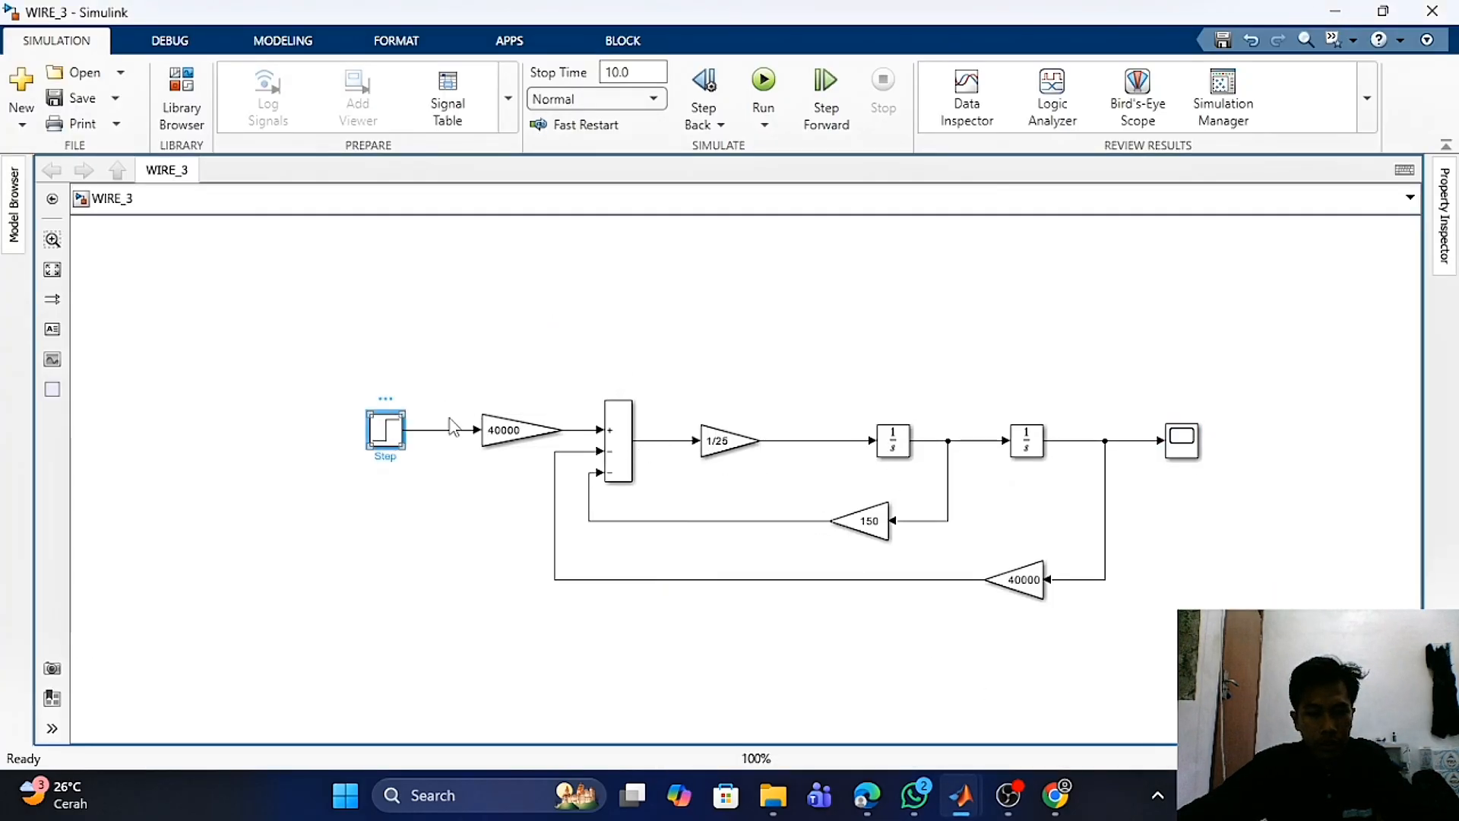
pyautogui.click(787, 371)
pyautogui.click(543, 431)
pyautogui.click(729, 442)
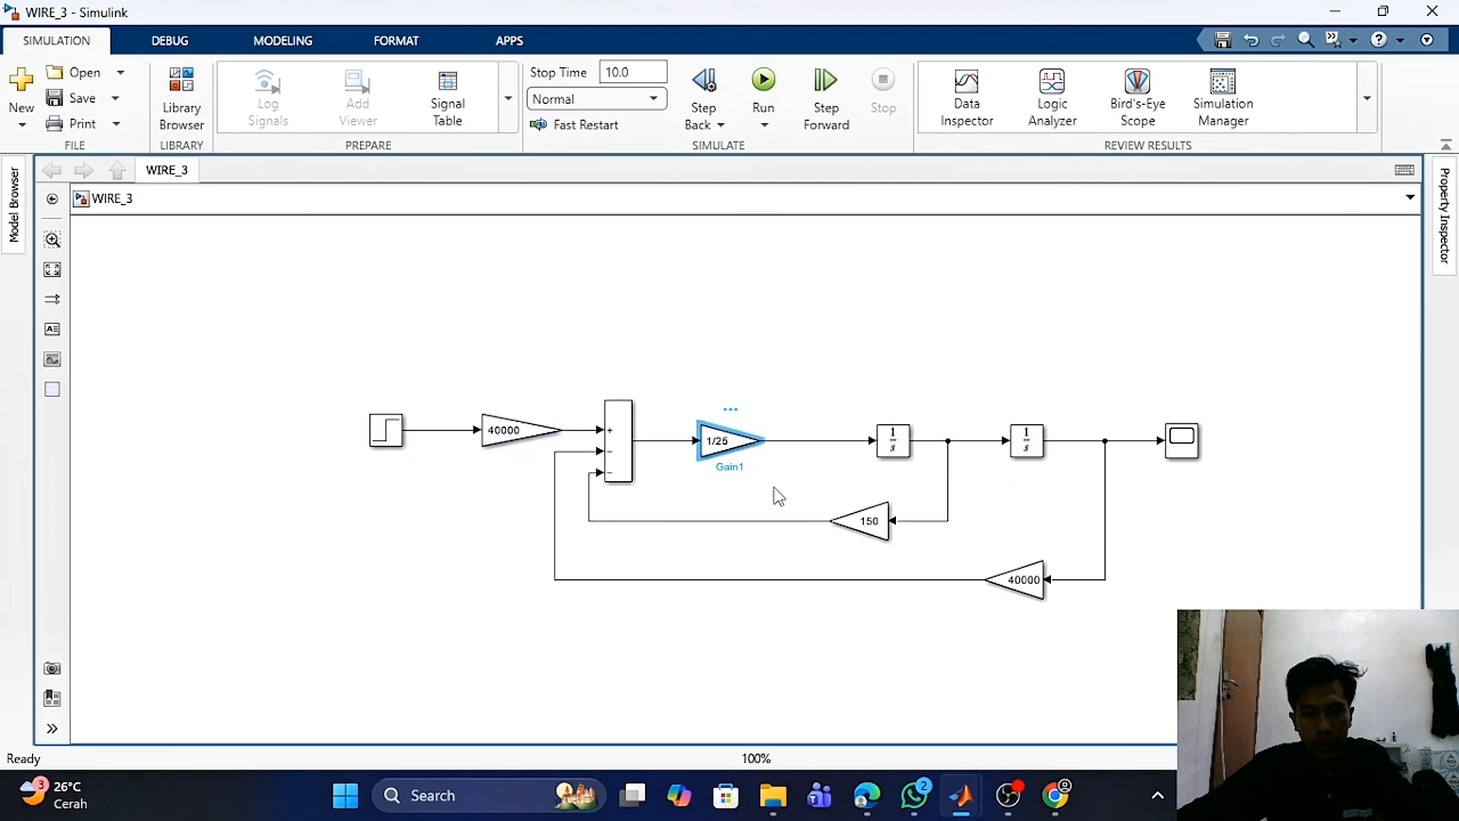
pyautogui.moveTo(855, 521); pyautogui.dragTo(860, 521)
pyautogui.click(1022, 580)
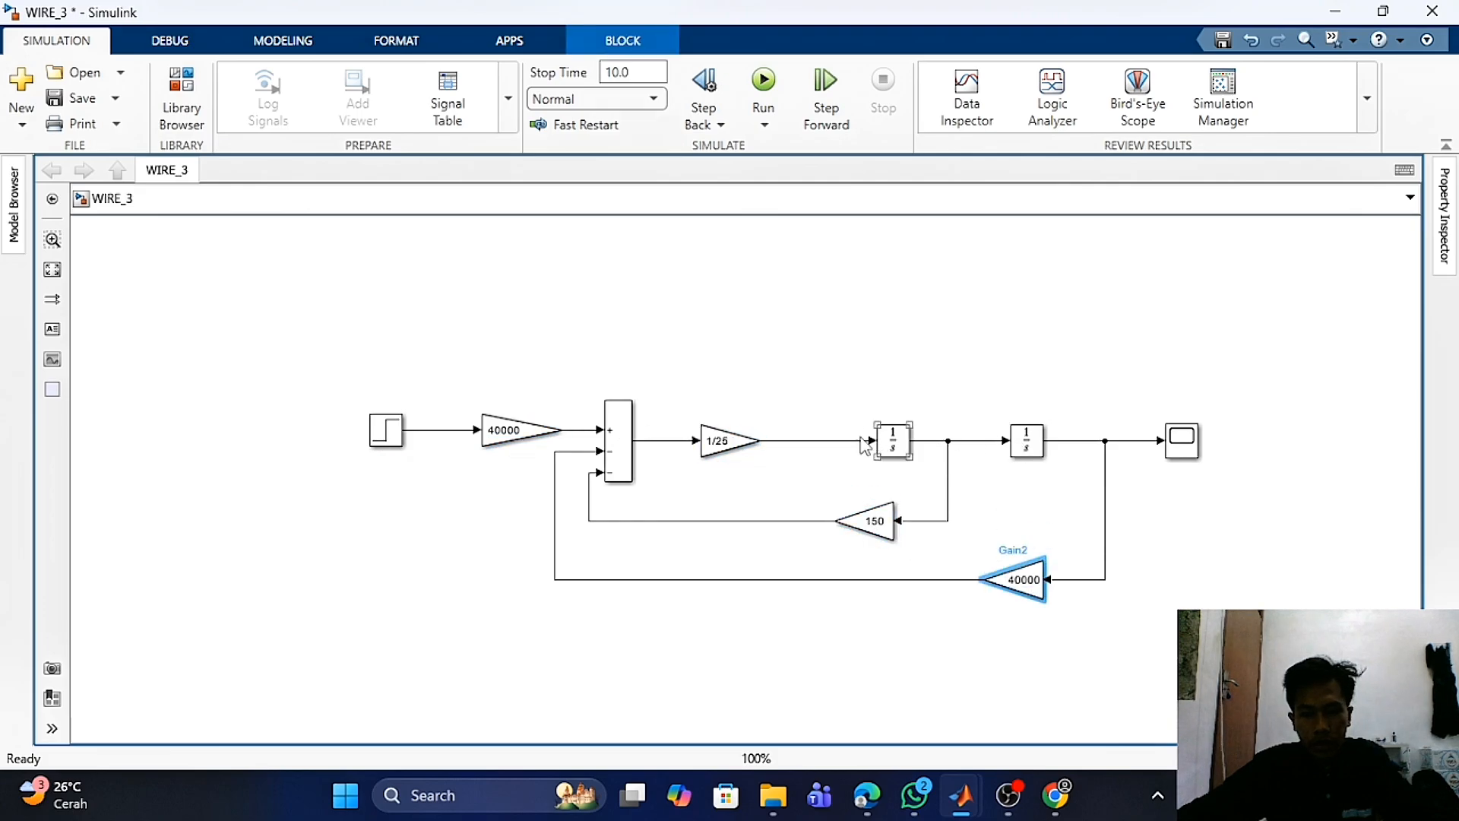
pyautogui.click(622, 443)
pyautogui.click(712, 317)
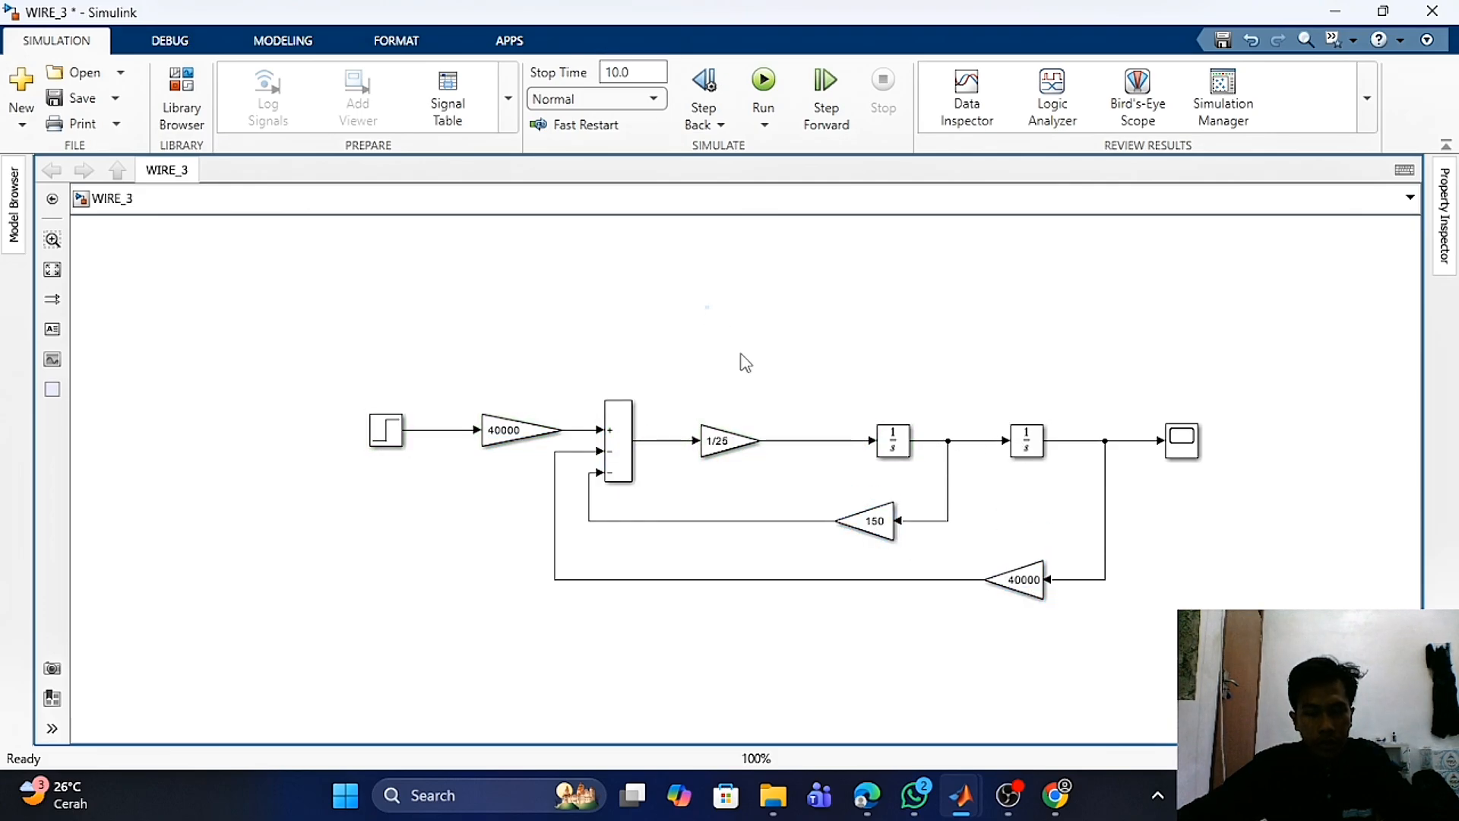
# - Run the WIRE_3 simulation and open its Scope to view the mass-spring-damper response
pyautogui.click(771, 89)
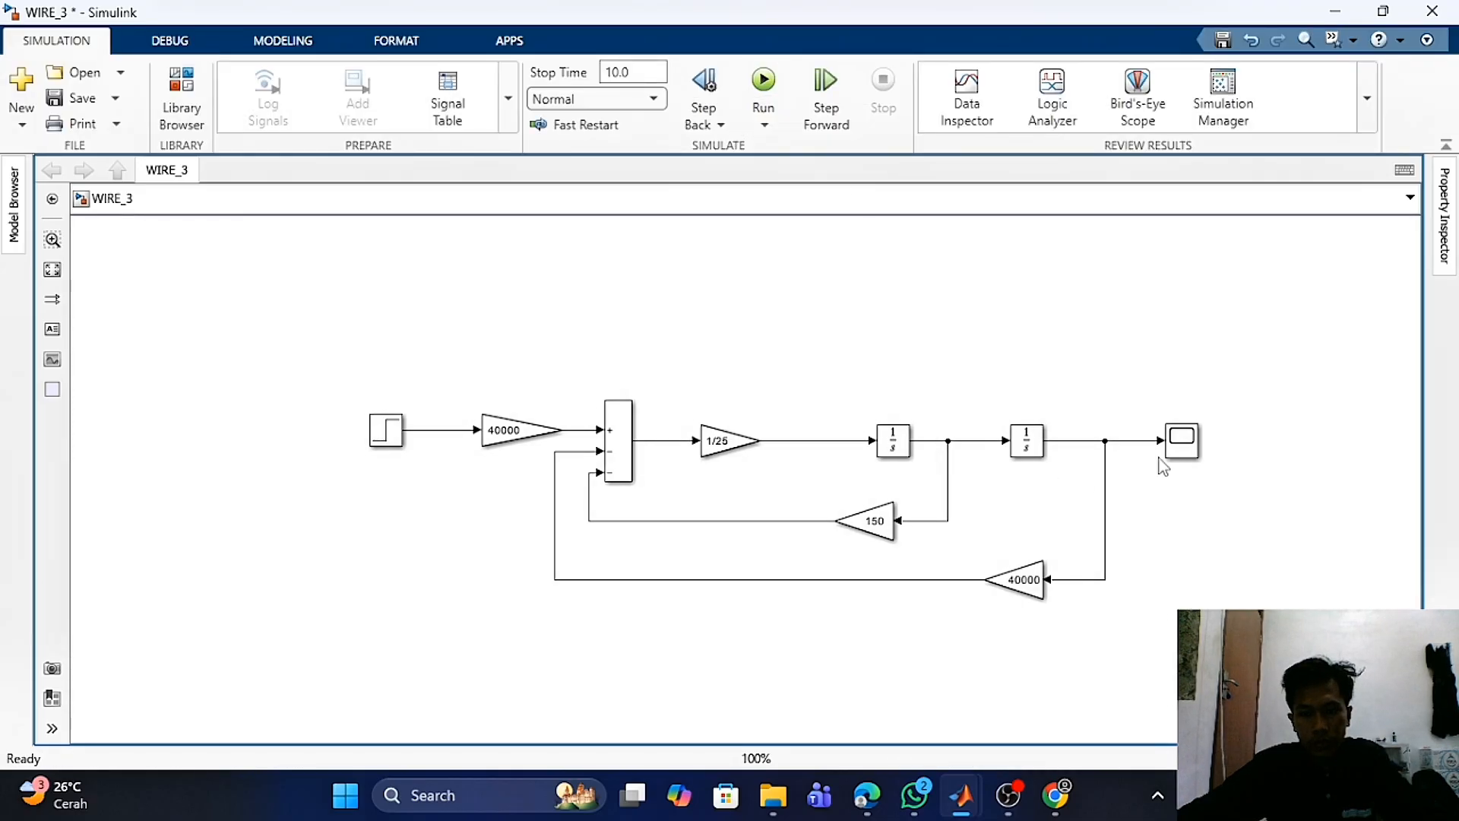
pyautogui.doubleClick(1182, 439)
pyautogui.moveTo(837, 145); pyautogui.dragTo(908, 143)
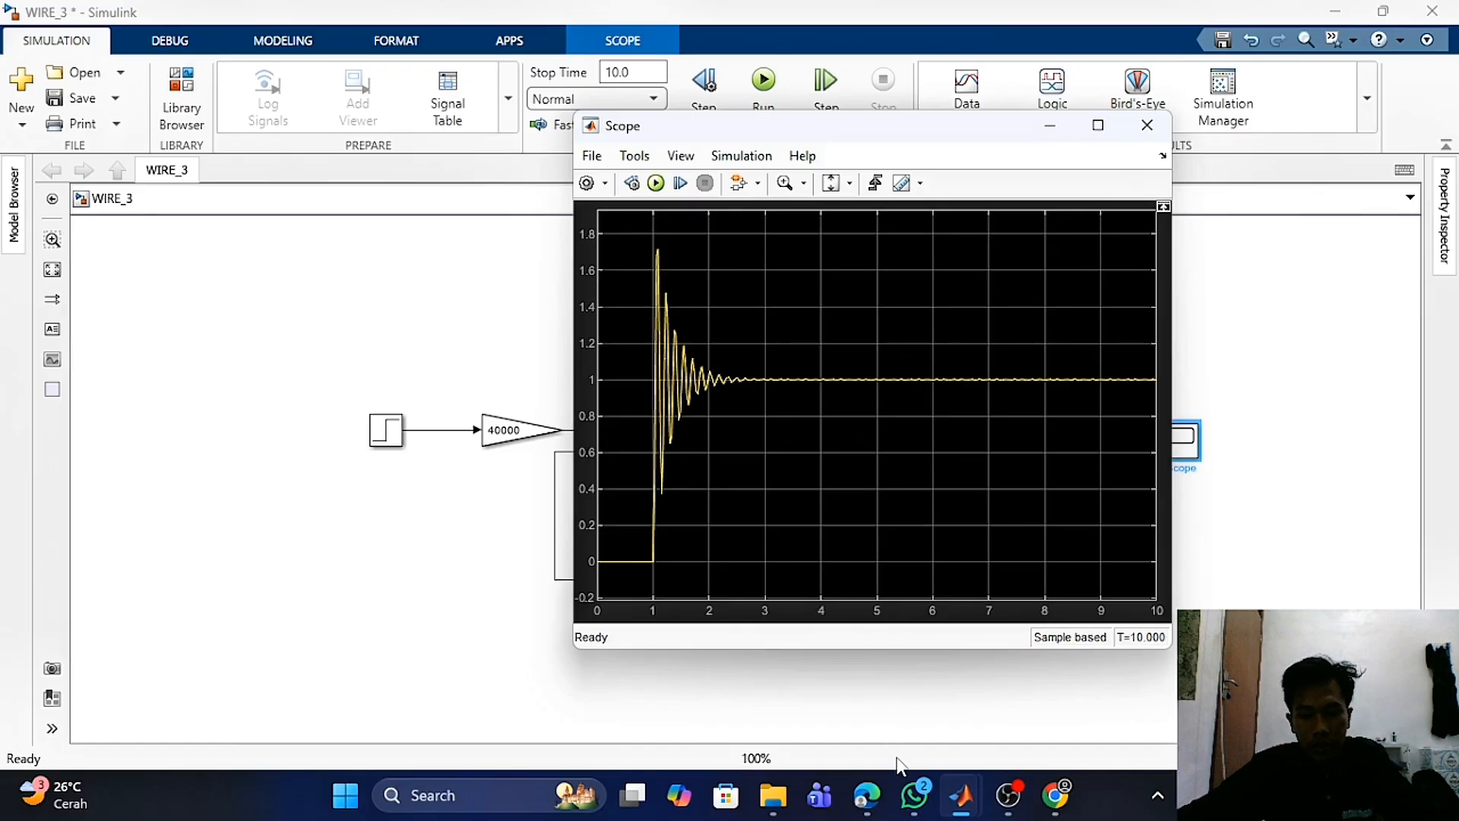
# - Return to the slide outline and highlight the Mass spring damper items, including Add transfer function
pyautogui.click(867, 795)
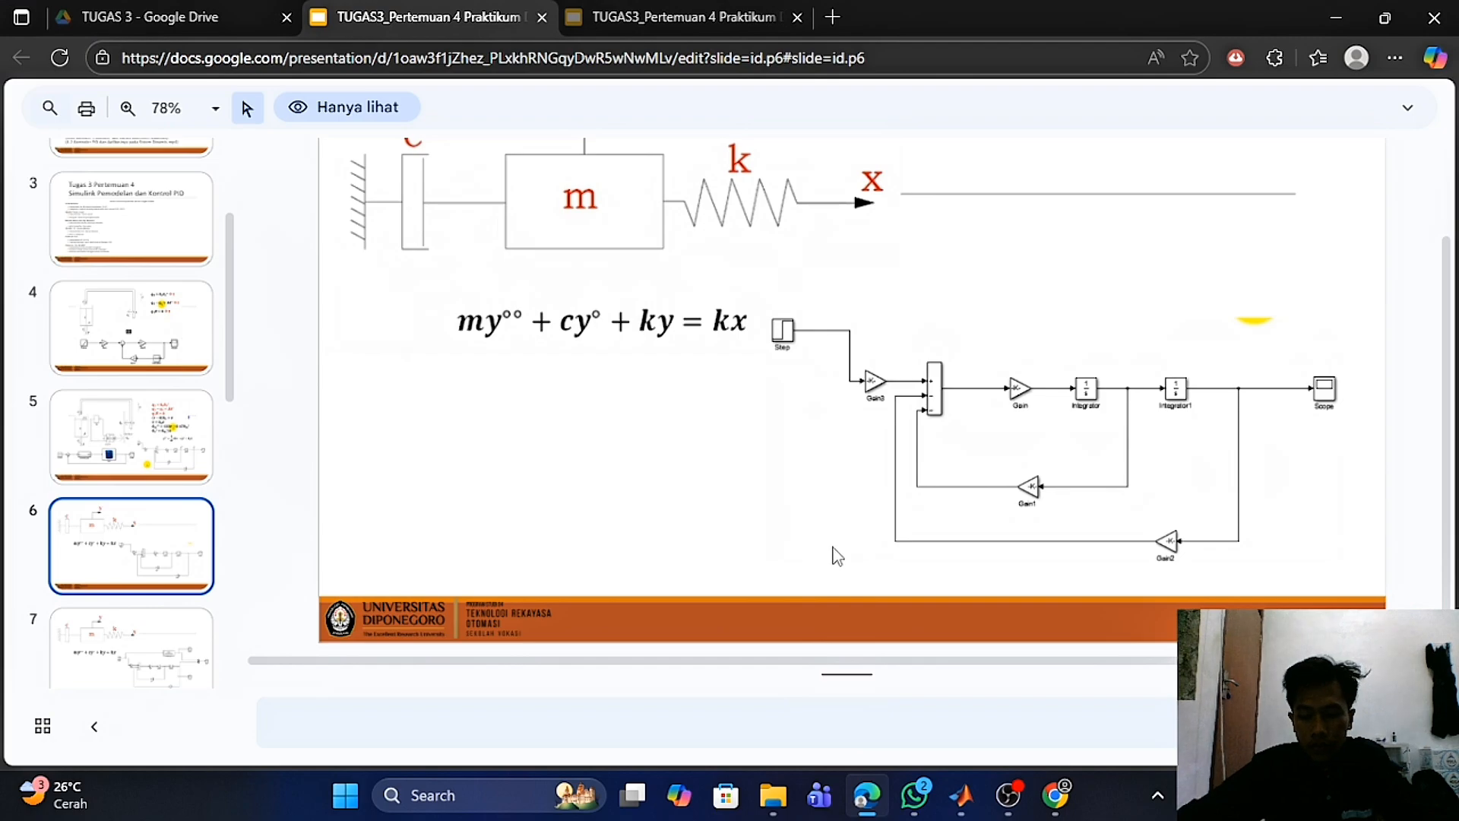
pyautogui.press('Up')
pyautogui.press('Up')
pyautogui.press('Up')
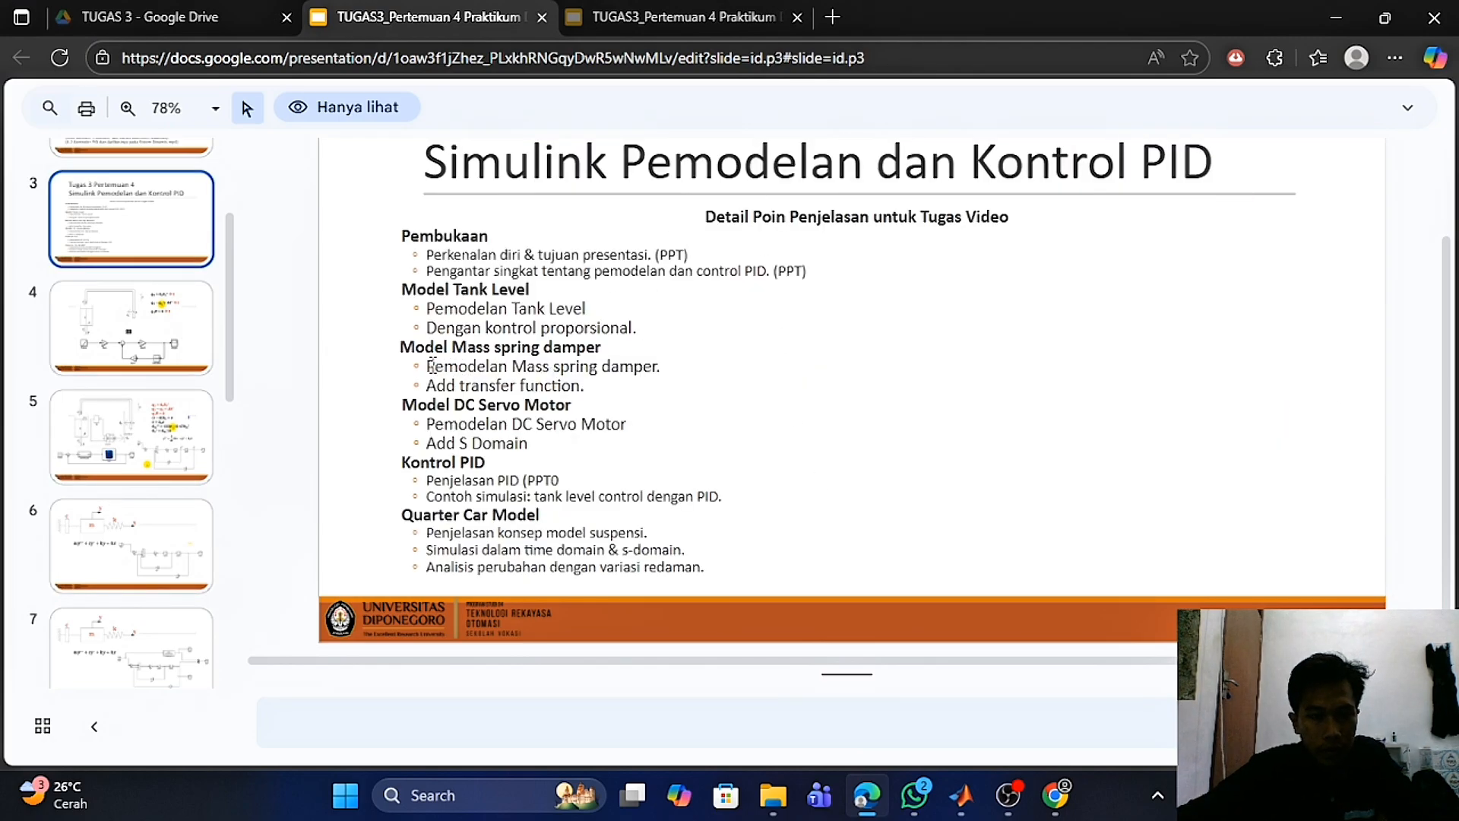
pyautogui.moveTo(430, 366); pyautogui.dragTo(472, 367)
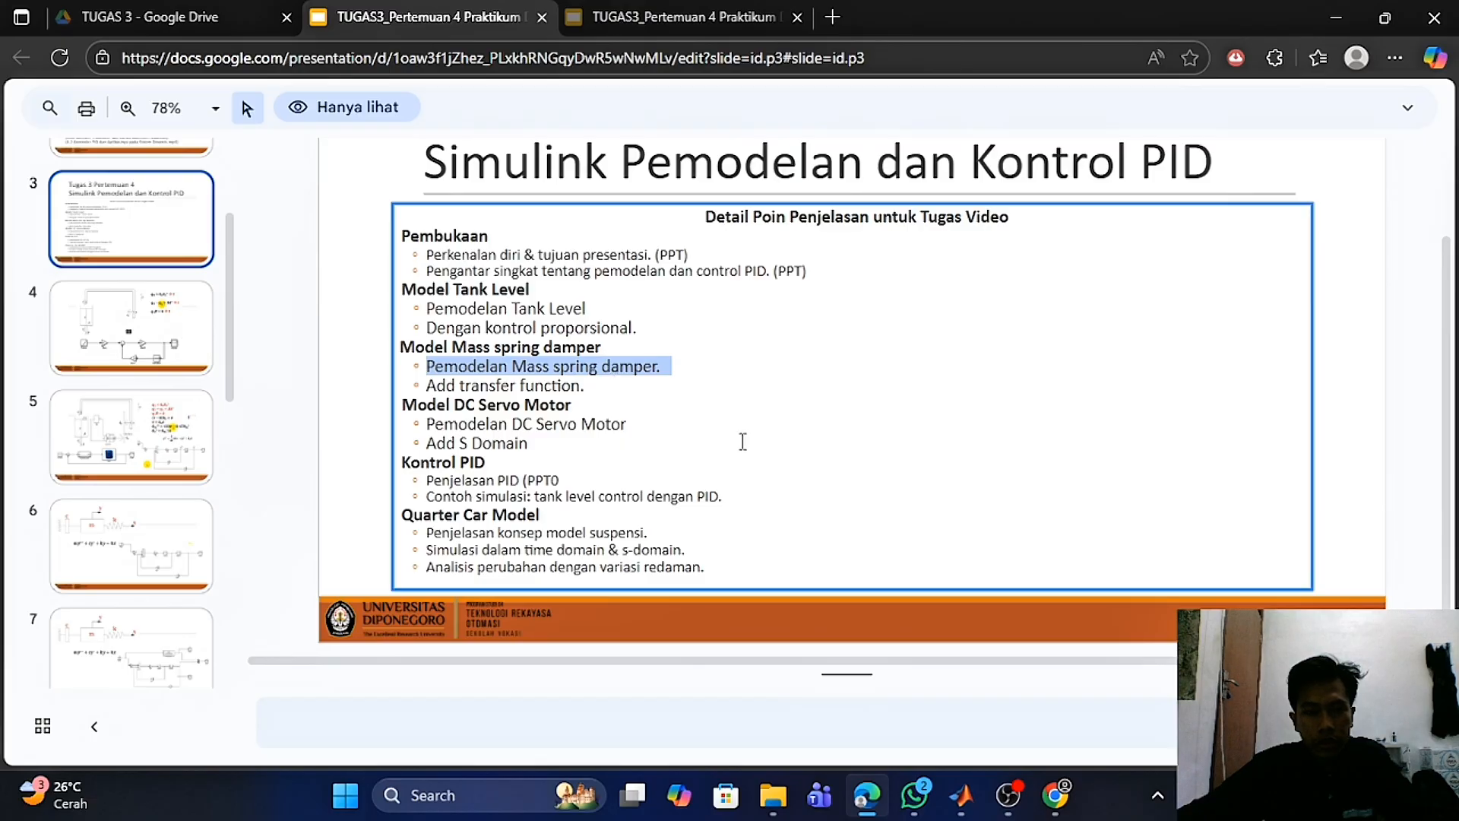
pyautogui.click(616, 400)
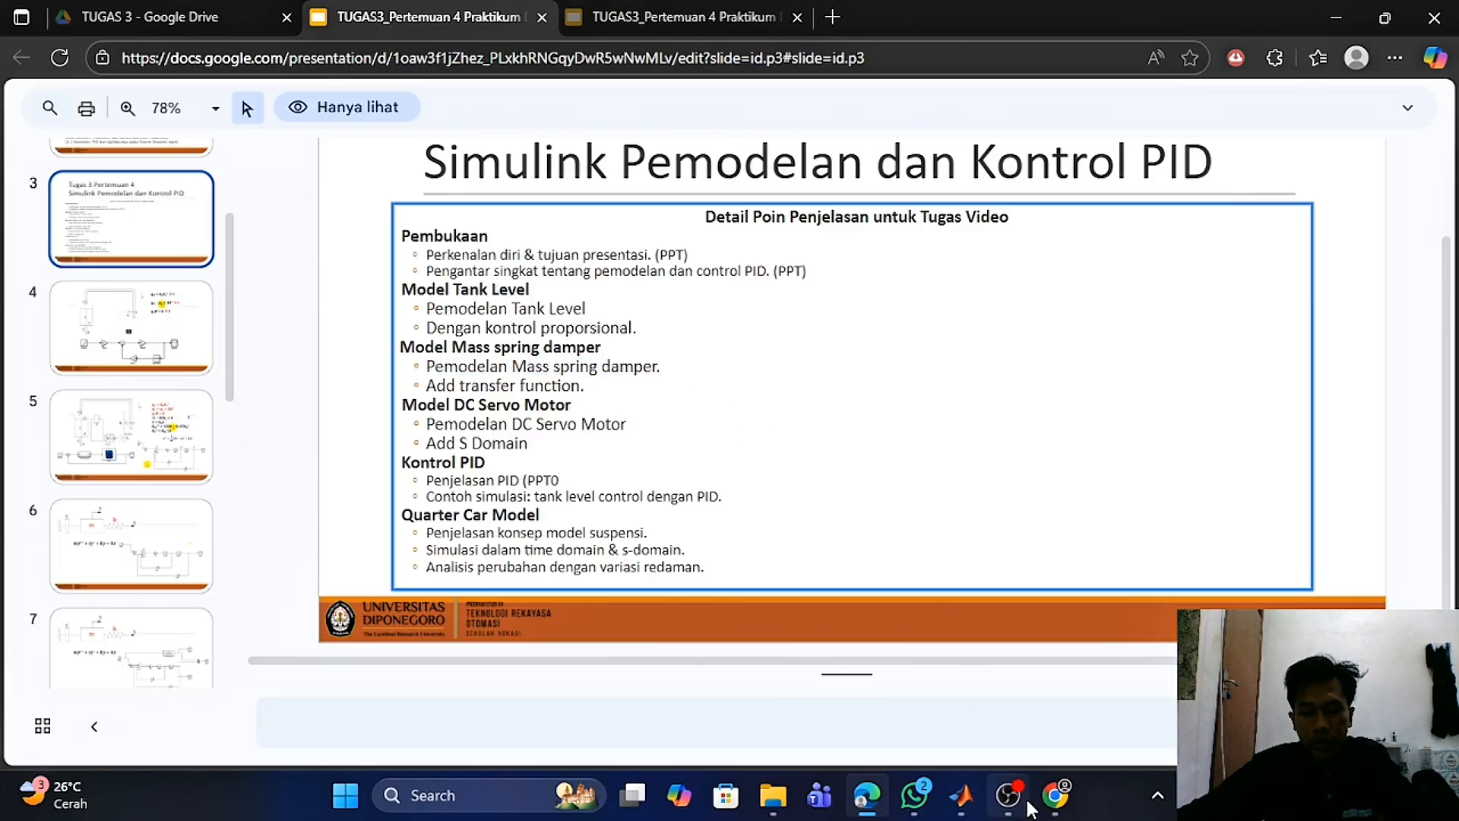
pyautogui.scroll(-3, 733, 433)
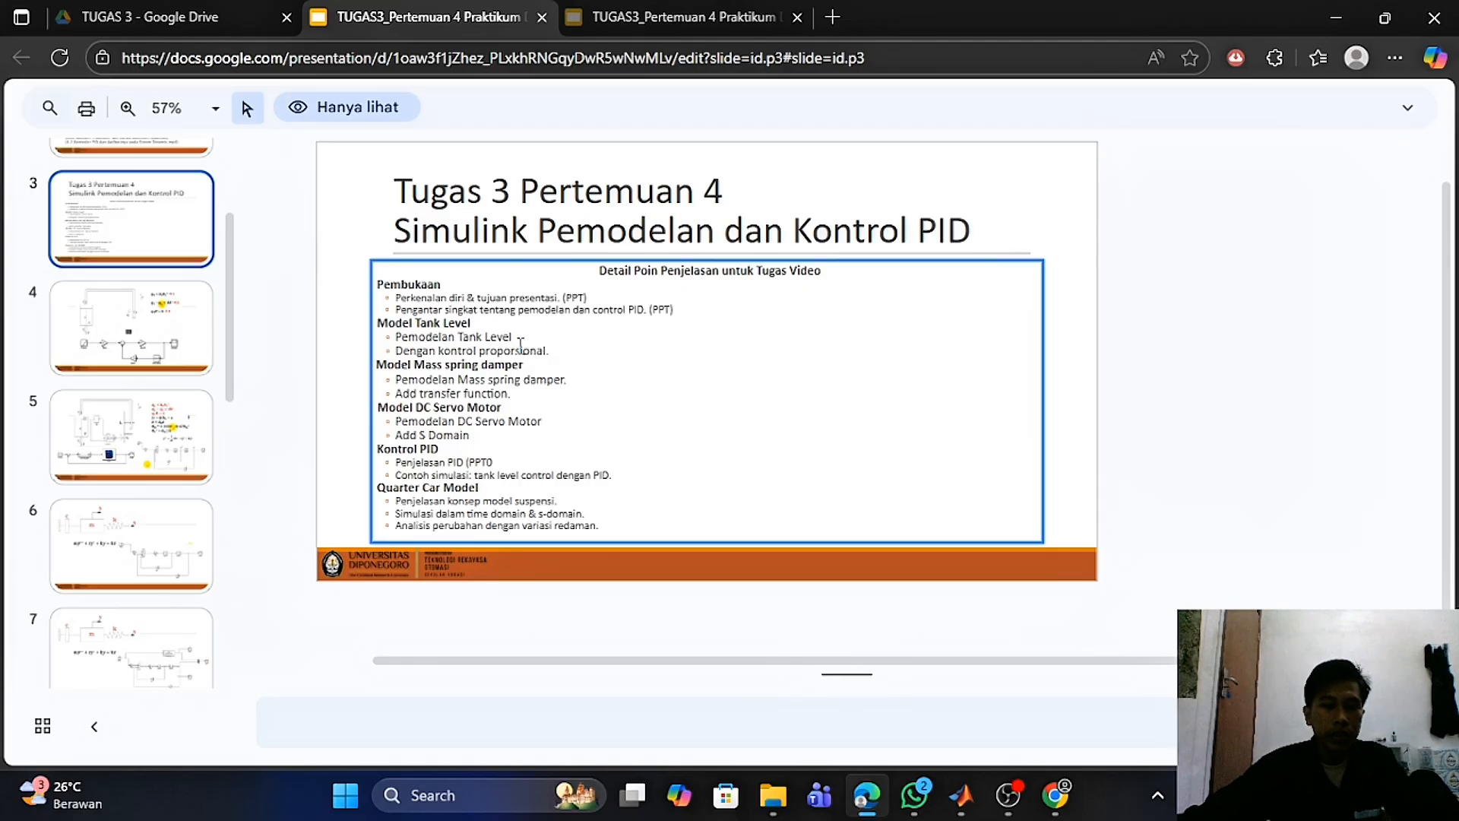
pyautogui.moveTo(384, 367); pyautogui.dragTo(530, 368)
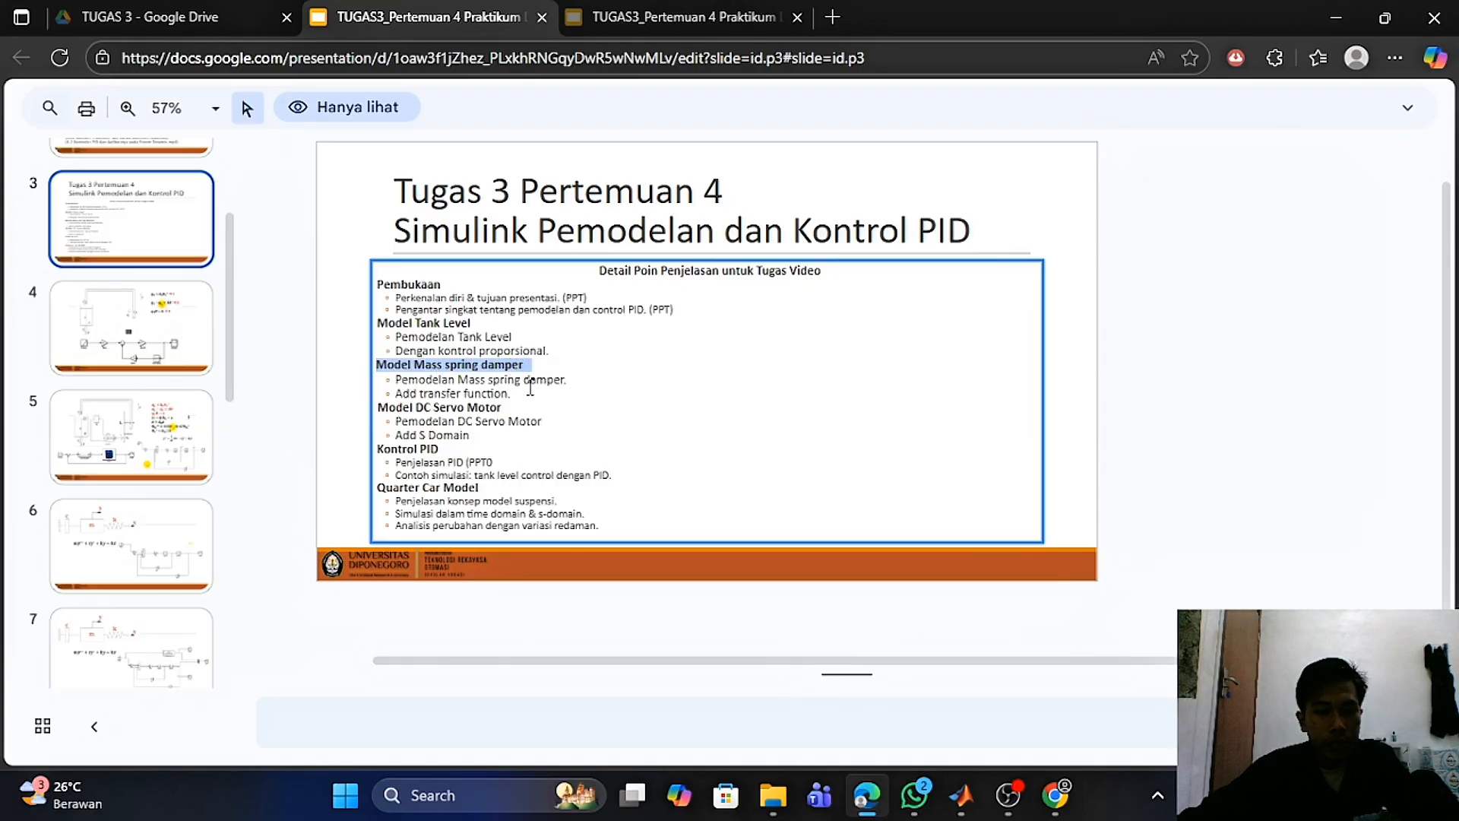
pyautogui.click(631, 380)
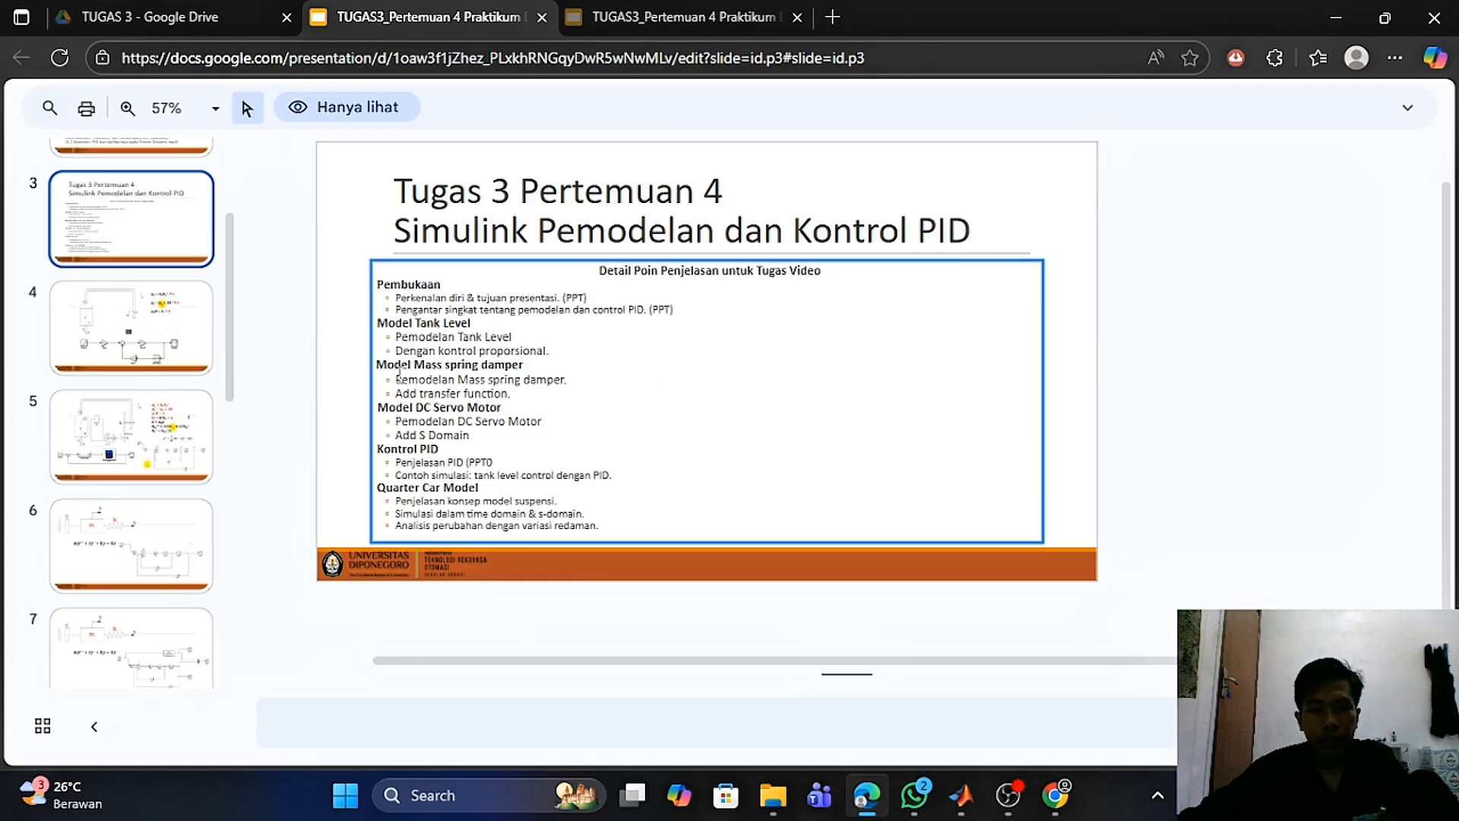
pyautogui.moveTo(397, 393); pyautogui.dragTo(509, 397)
pyautogui.click(649, 395)
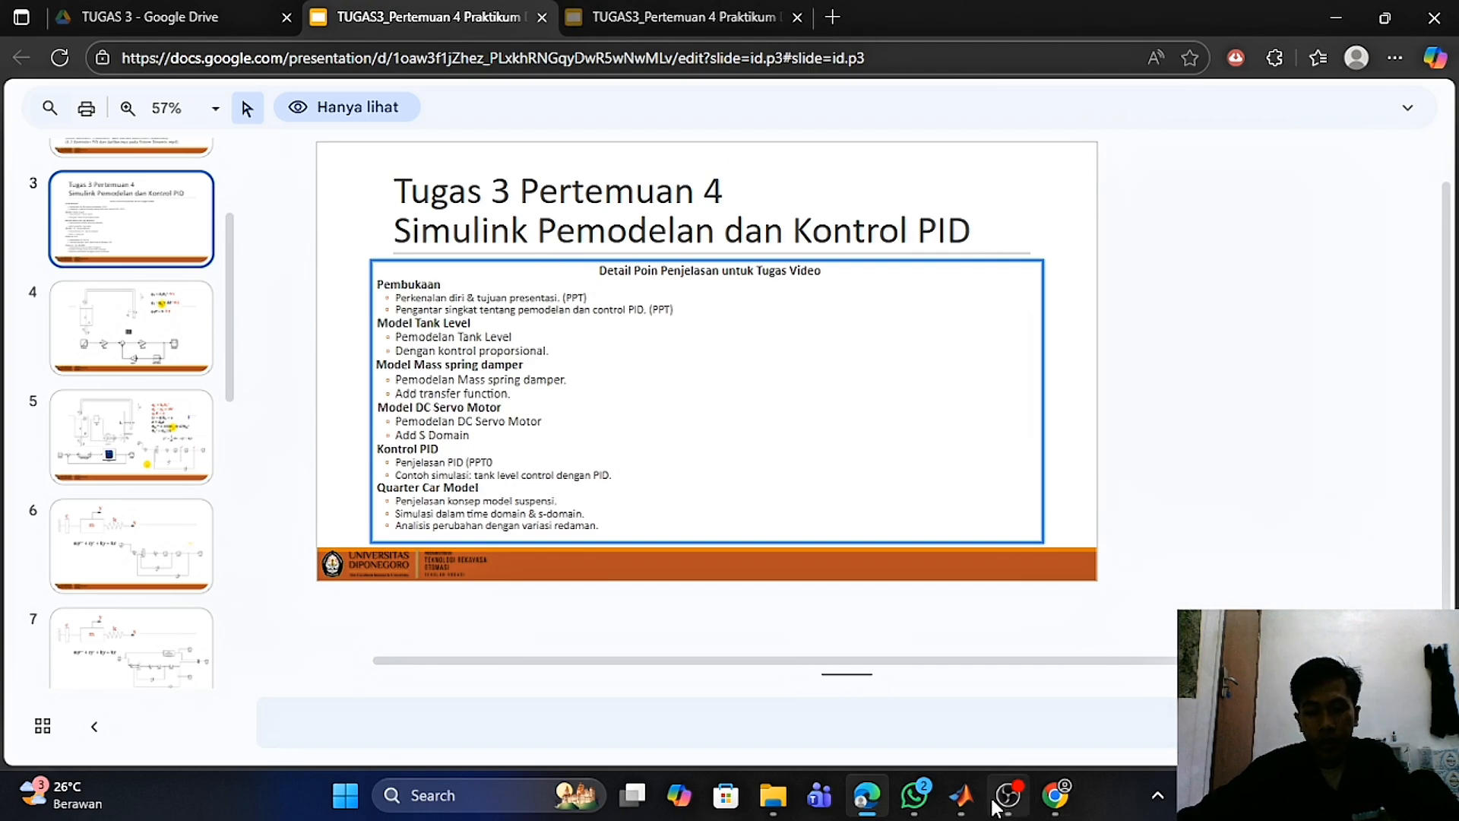
# - Switch to the WIRE_4 model and inspect its 40000/(25s²+150s+40000) transfer function block and the 150, 40000 and 1/25 gains
pyautogui.moveTo(962, 795)
pyautogui.click(991, 722)
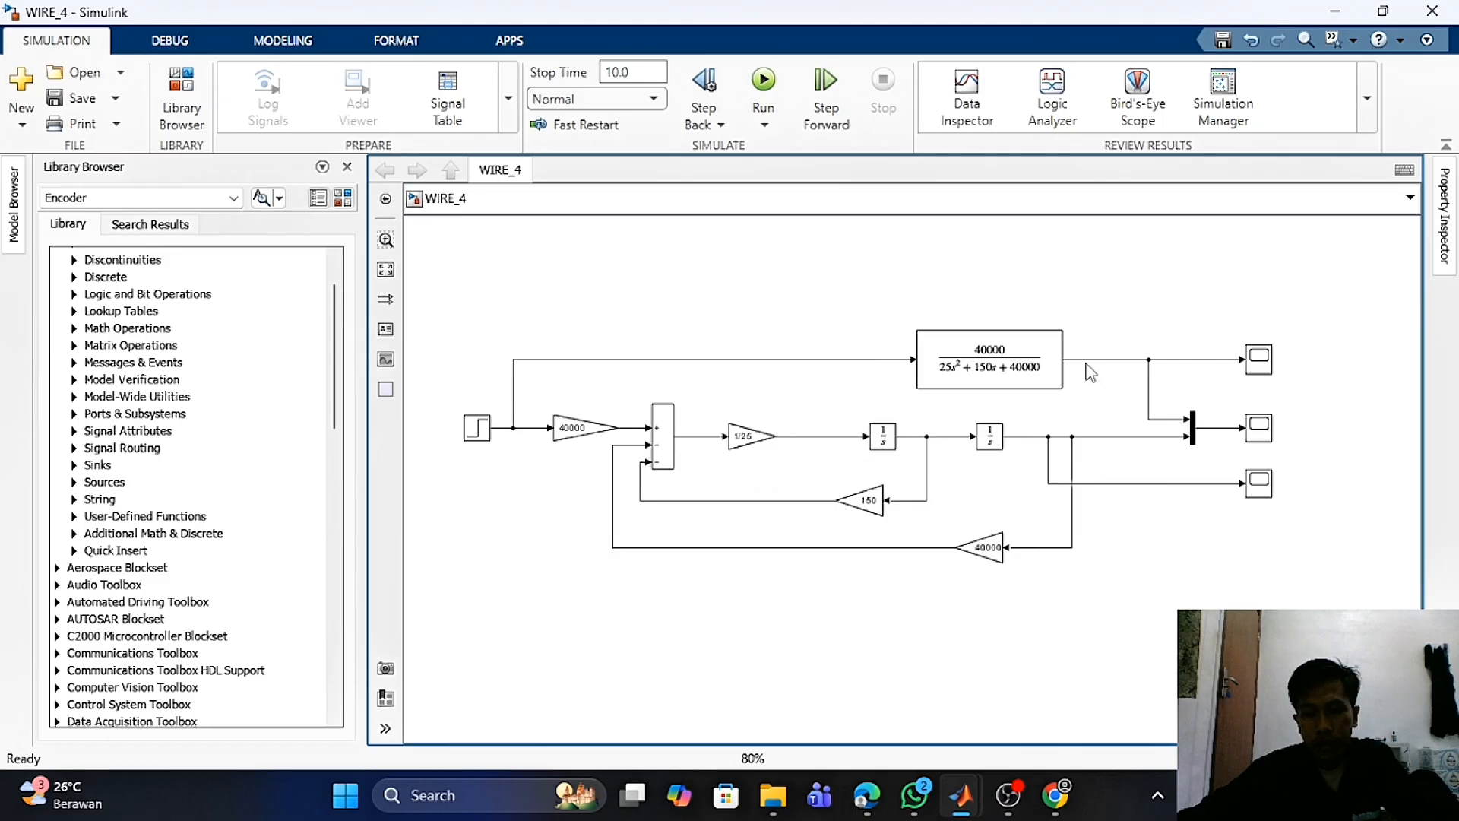
pyautogui.click(1051, 355)
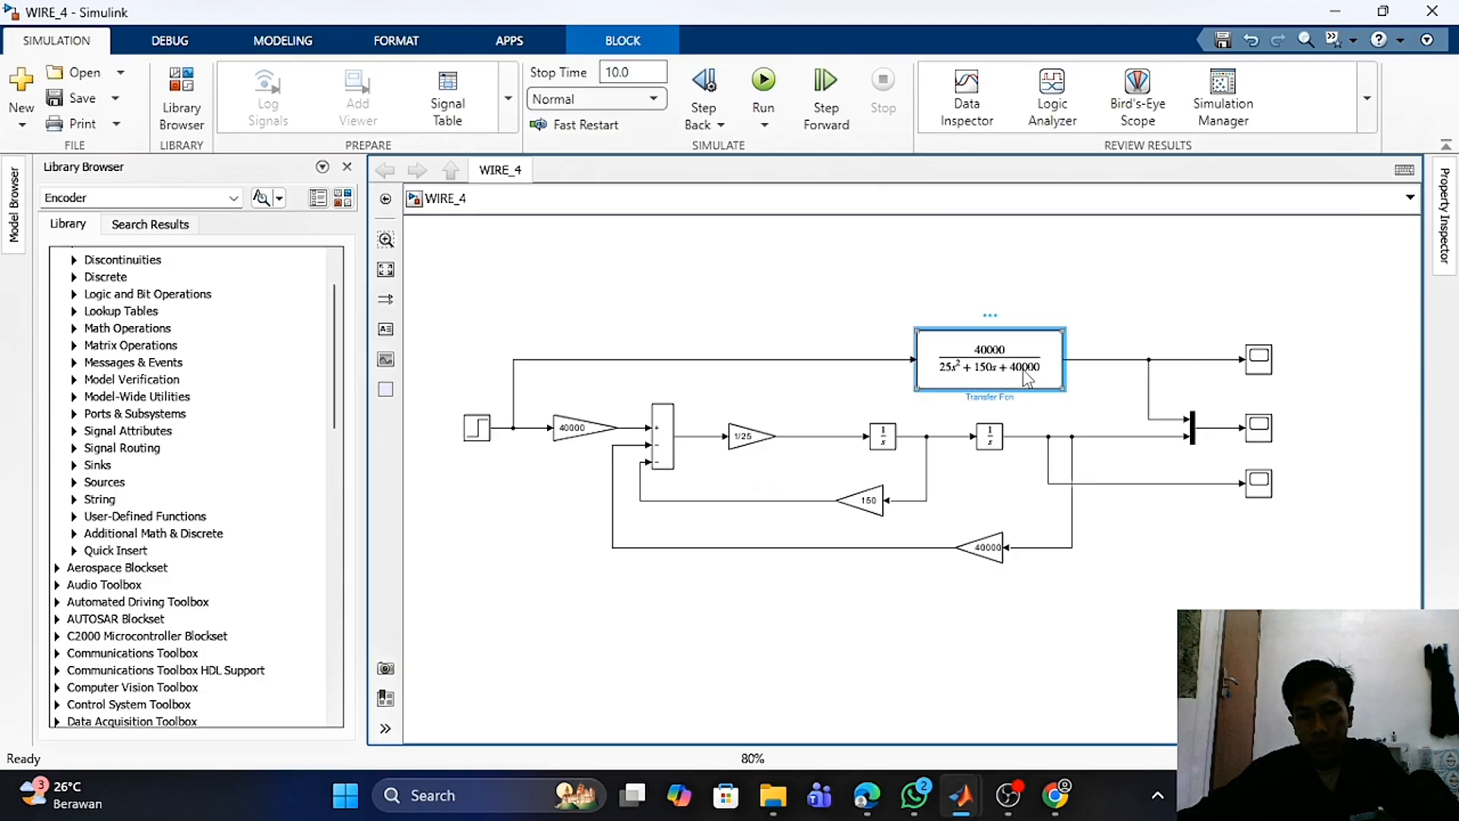
pyautogui.click(862, 500)
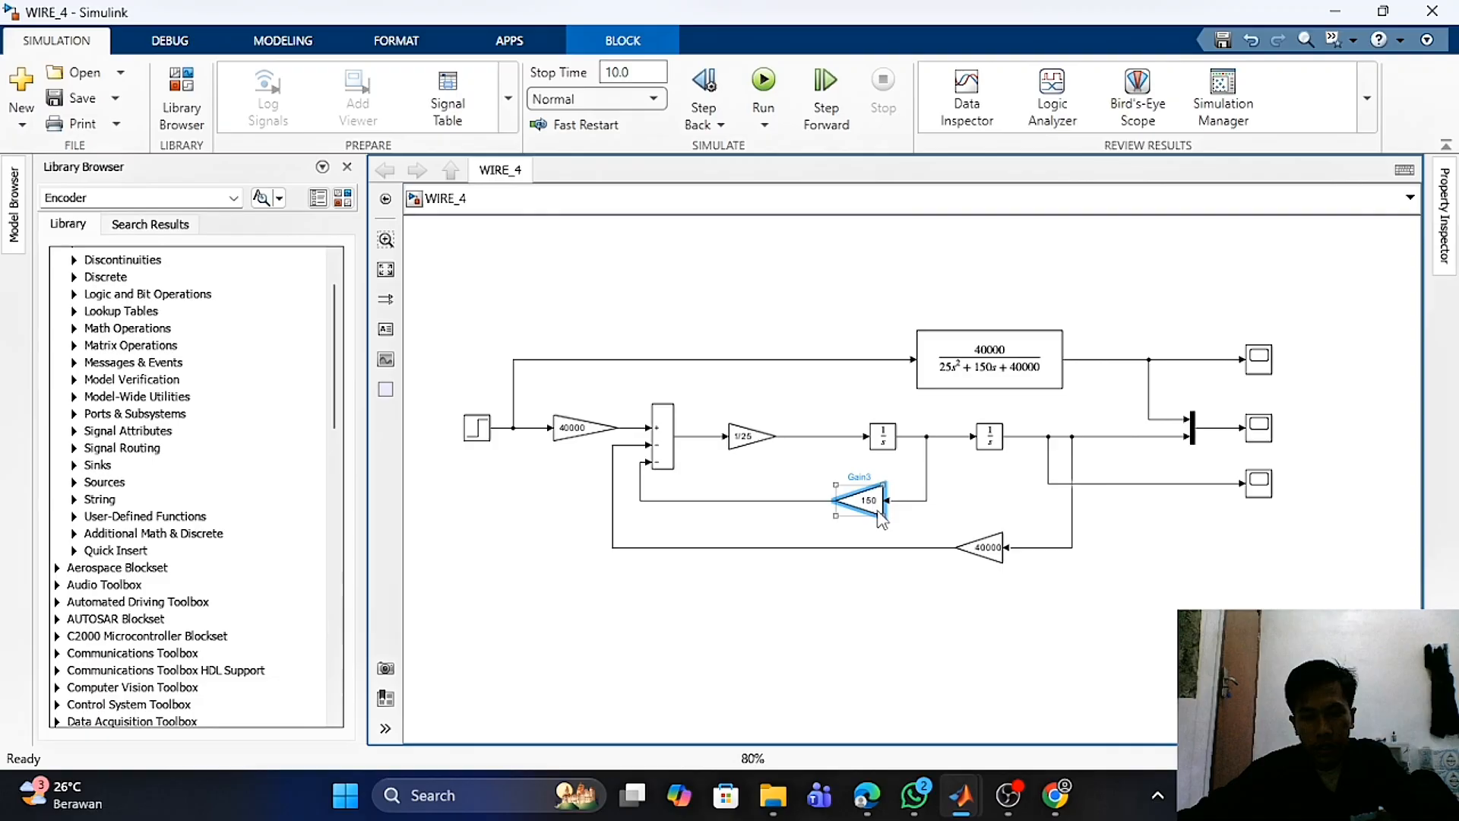
pyautogui.click(807, 390)
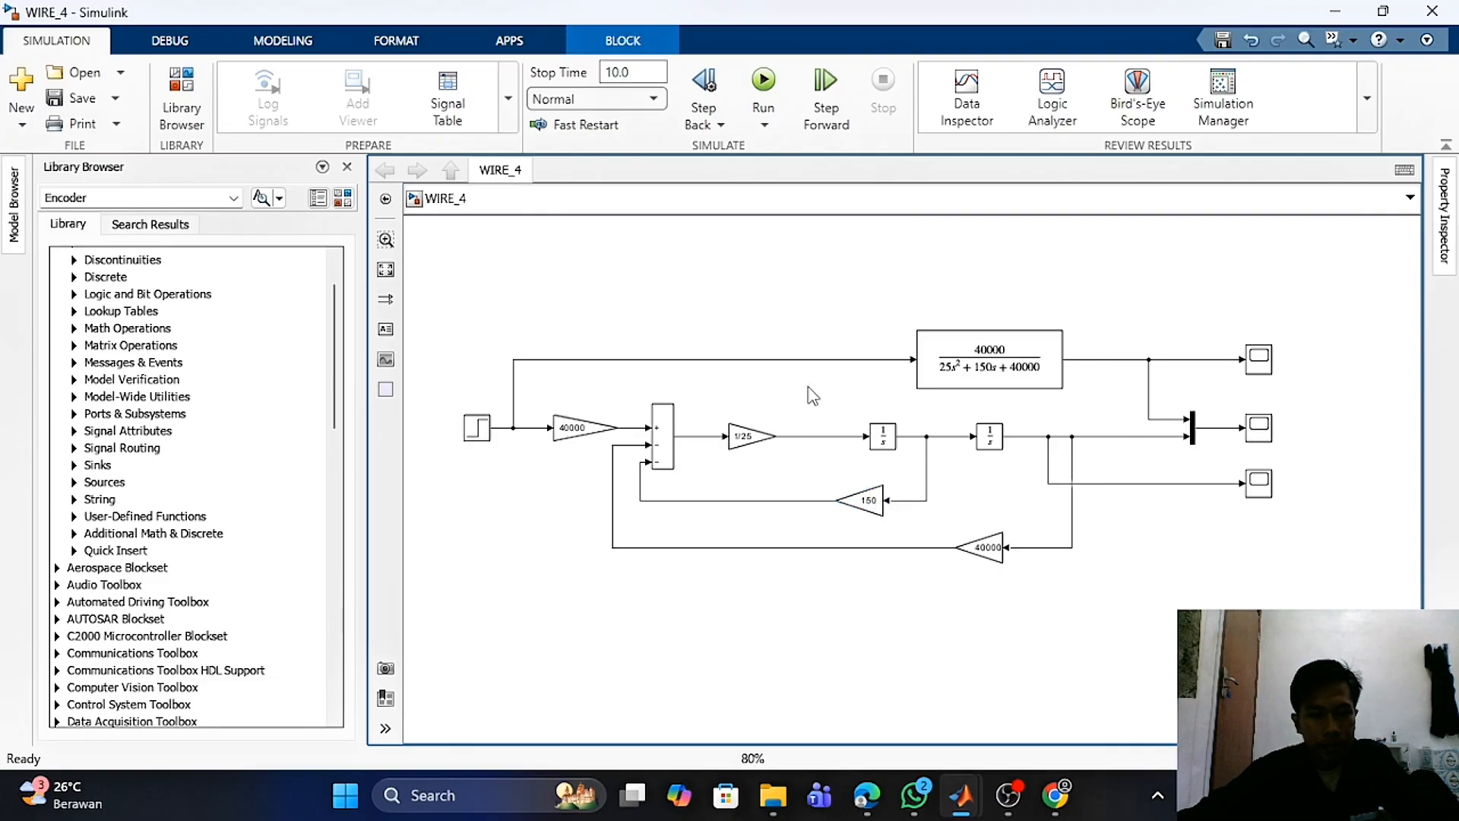
pyautogui.click(877, 518)
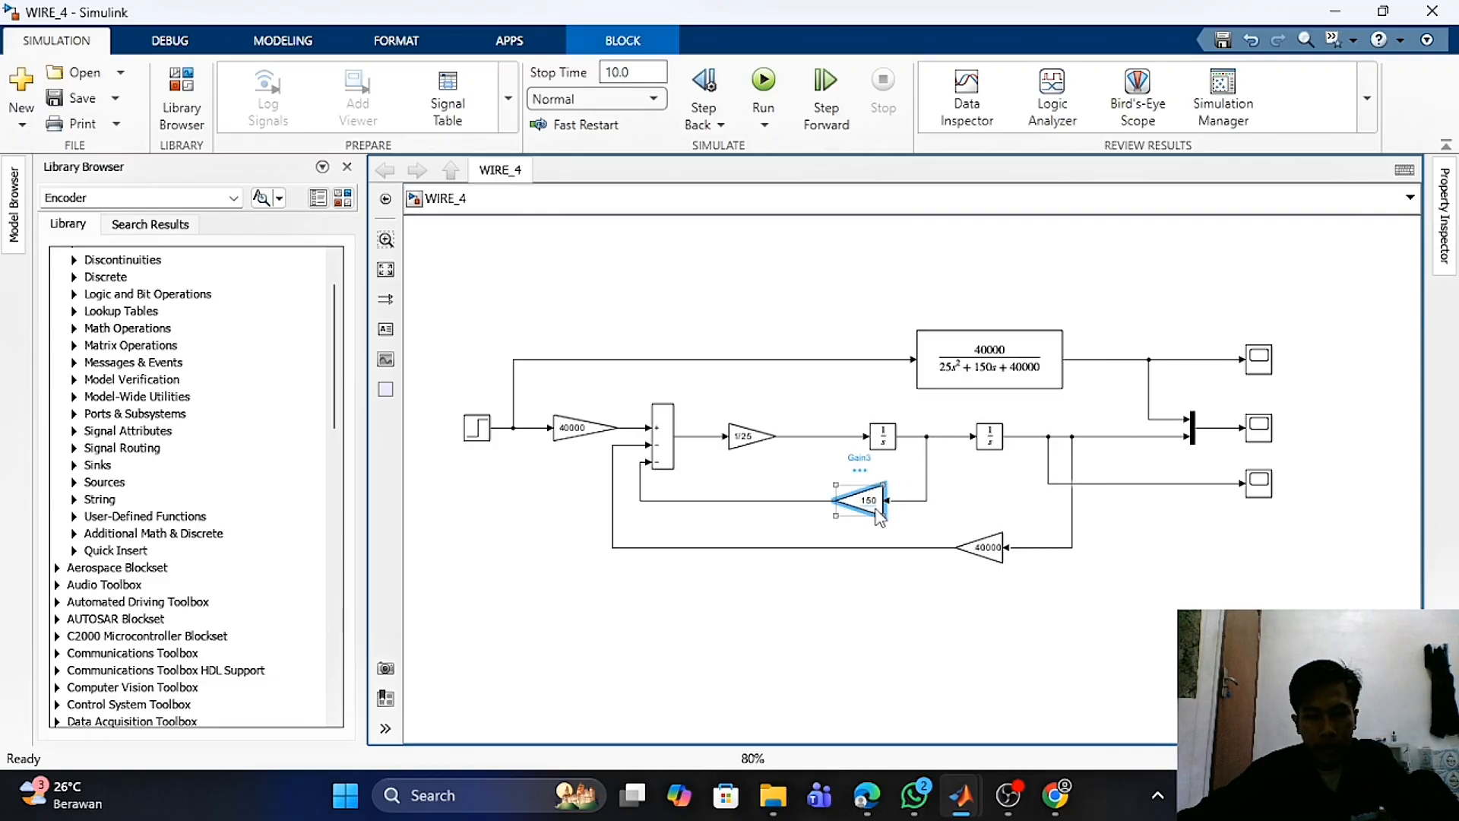
pyautogui.click(990, 557)
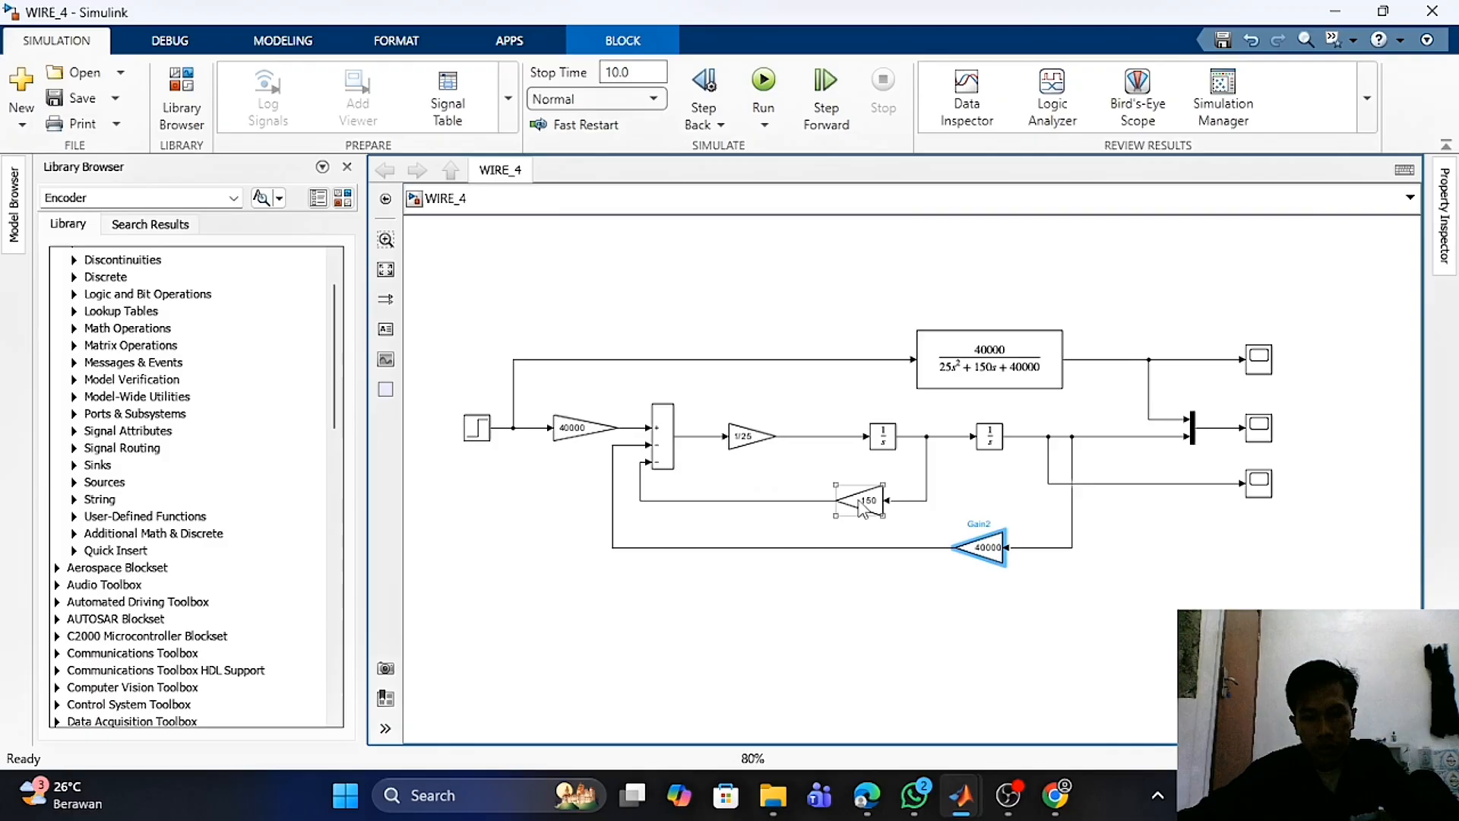
pyautogui.click(753, 453)
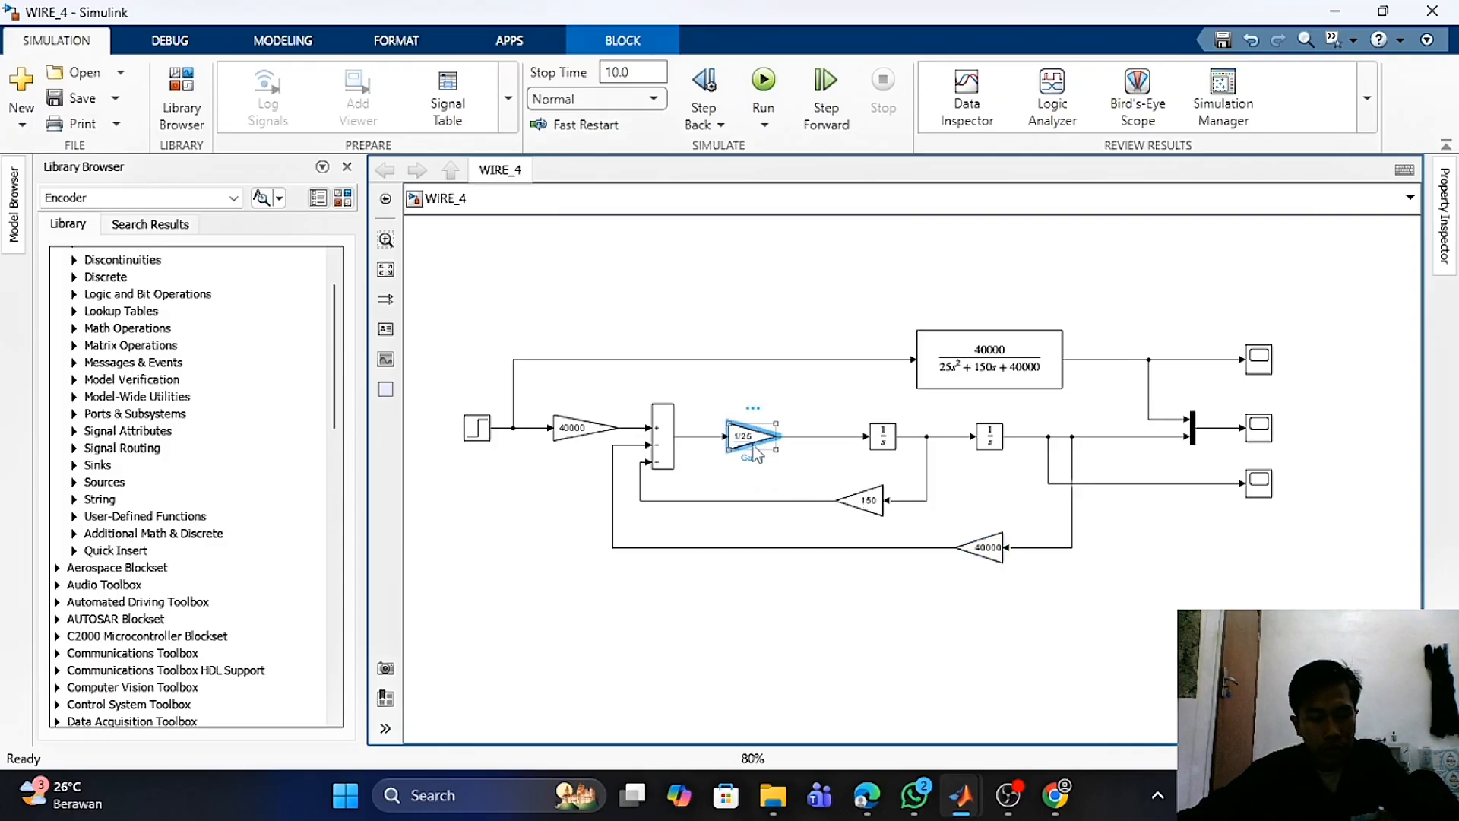
pyautogui.click(758, 246)
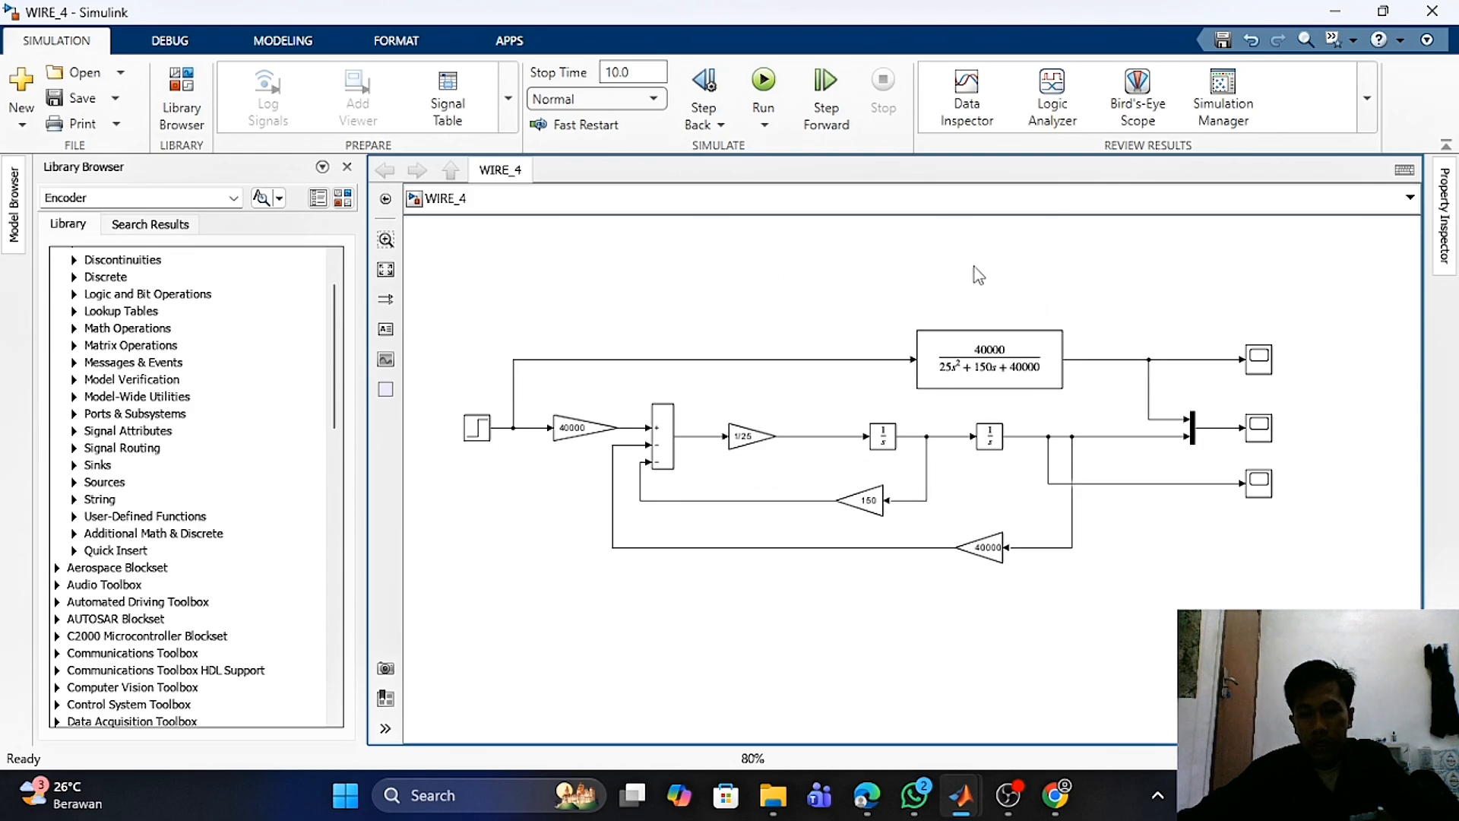
# - Run the WIRE_4 simulation and open the middle Scope1 to view the mass-spring-damper response
pyautogui.click(764, 81)
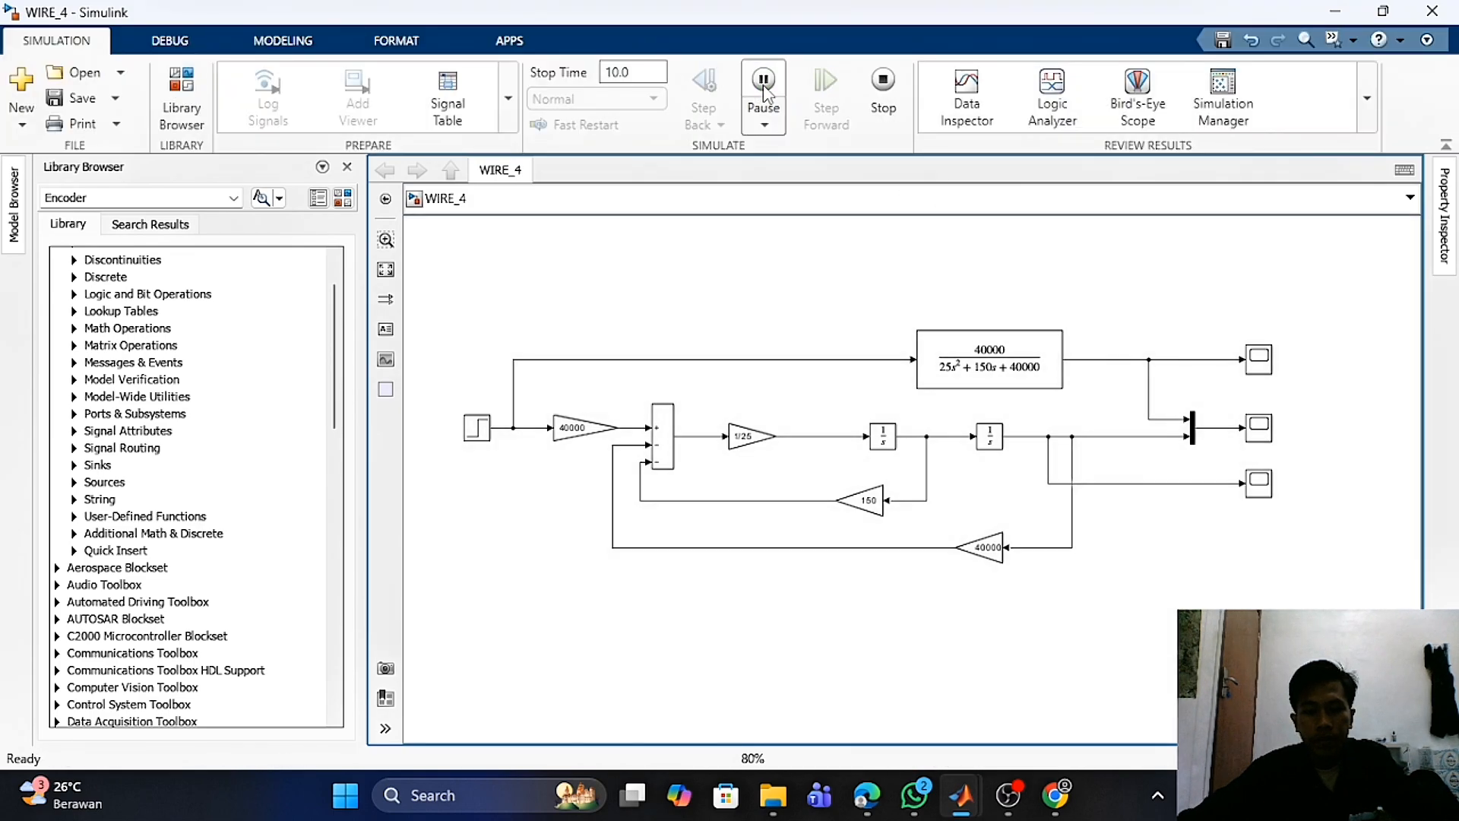
pyautogui.doubleClick(1264, 437)
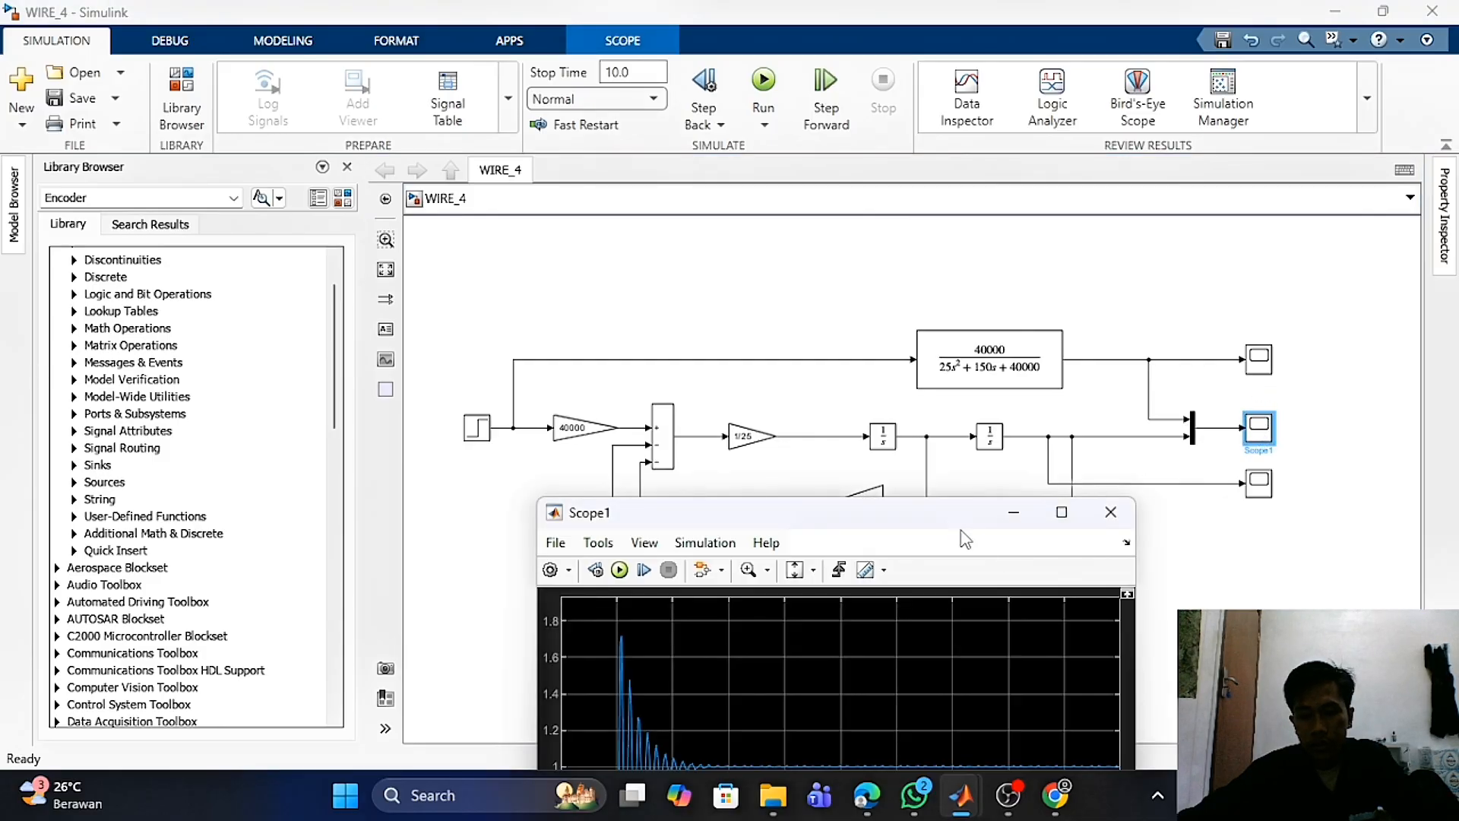
pyautogui.moveTo(952, 530); pyautogui.dragTo(932, 182)
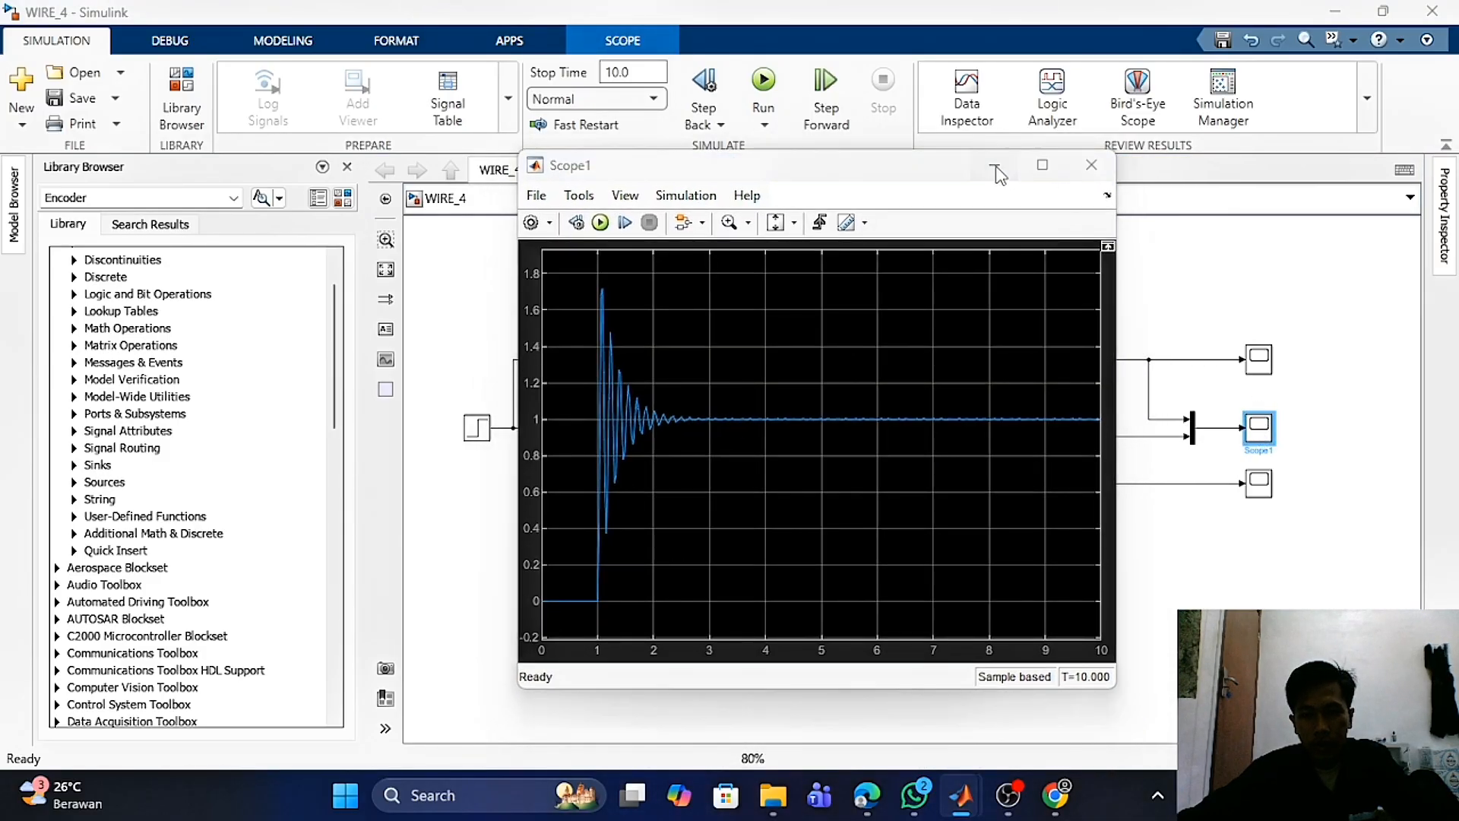
pyautogui.click(1091, 165)
# - Open Scope2 on the transfer function output and the bottom Scope to compare their responses
pyautogui.doubleClick(1257, 361)
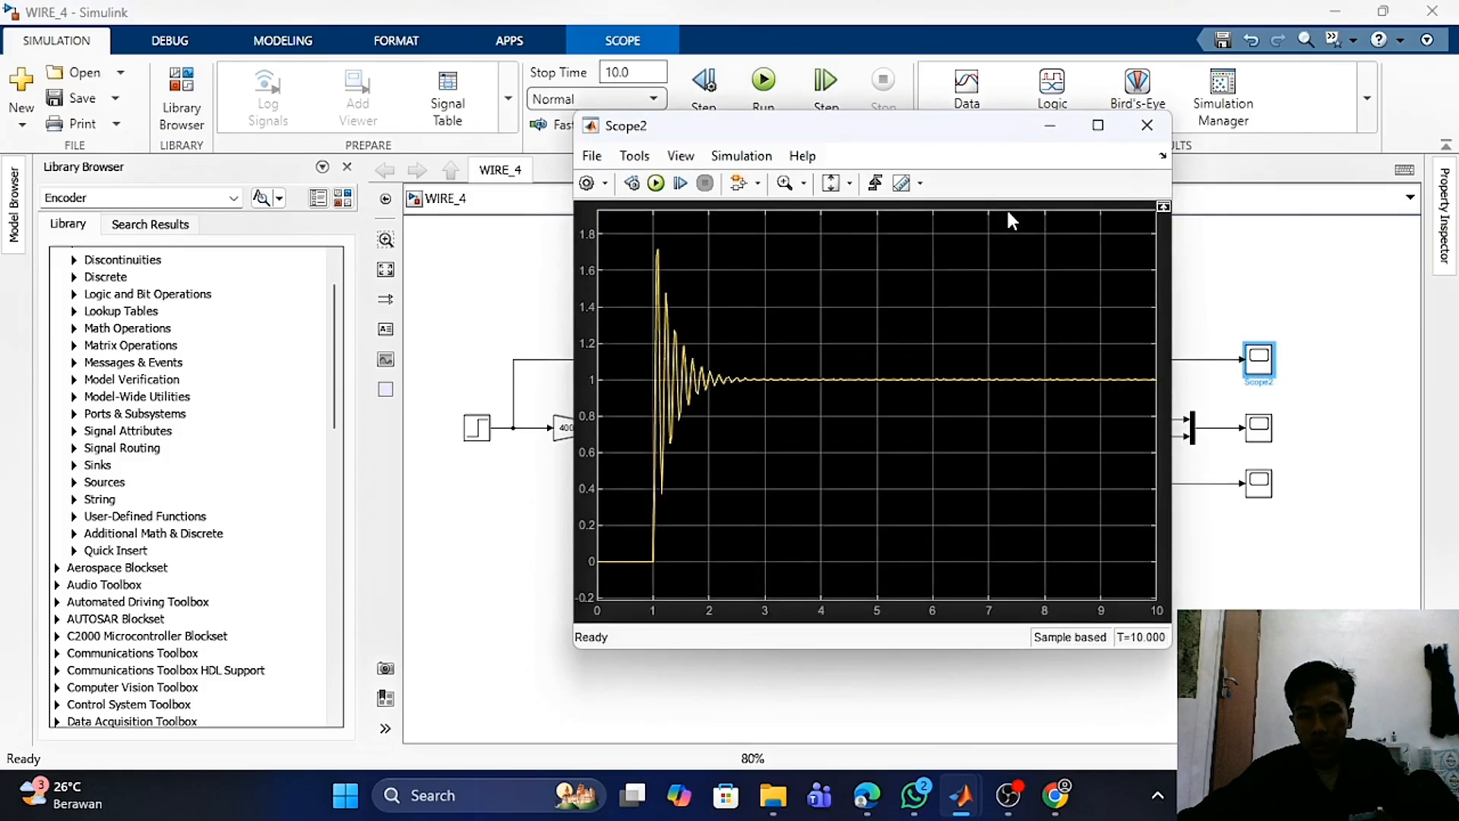
pyautogui.click(1055, 128)
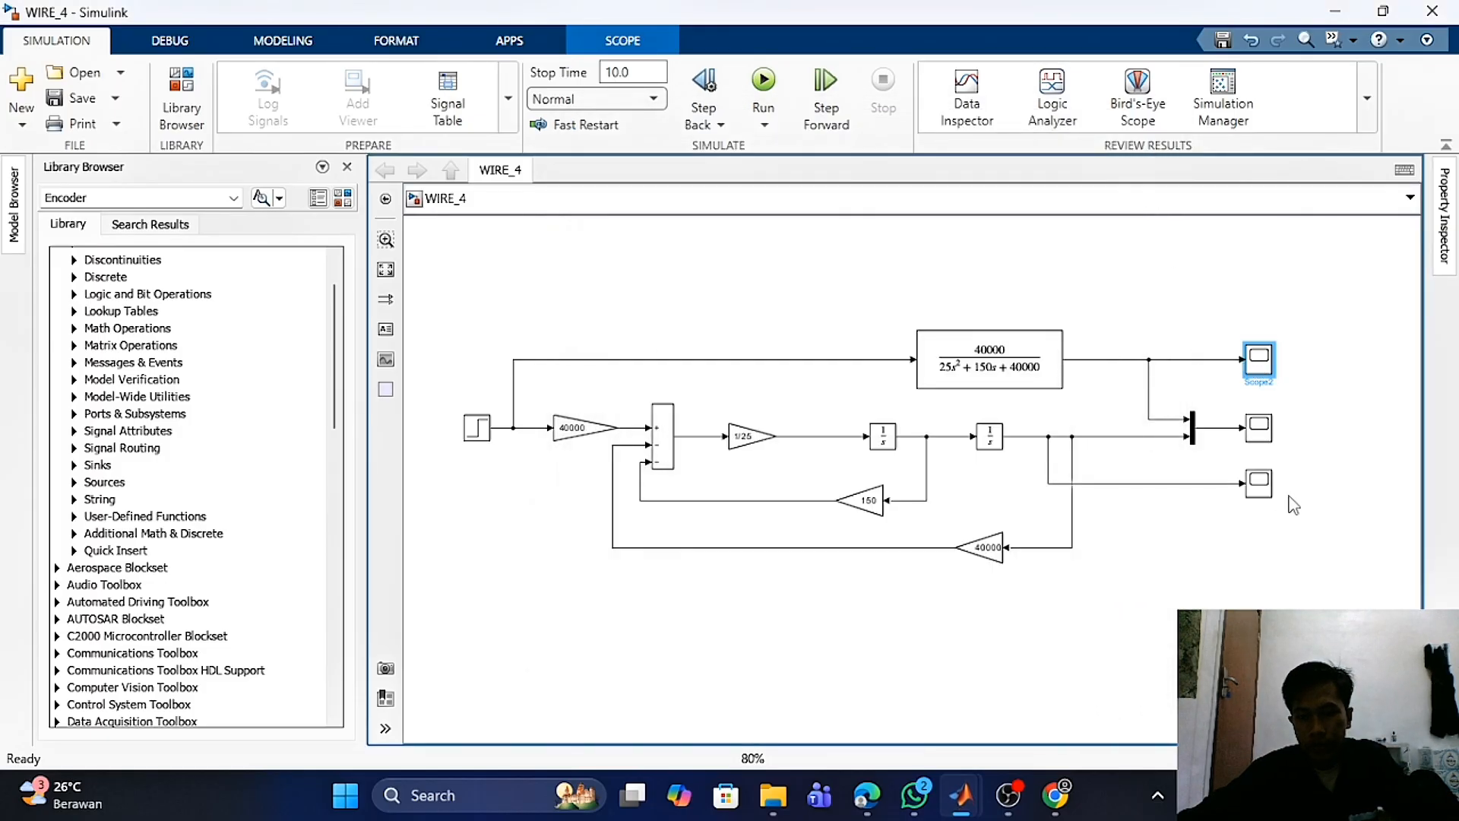
pyautogui.click(1265, 490)
pyautogui.doubleClick(1266, 490)
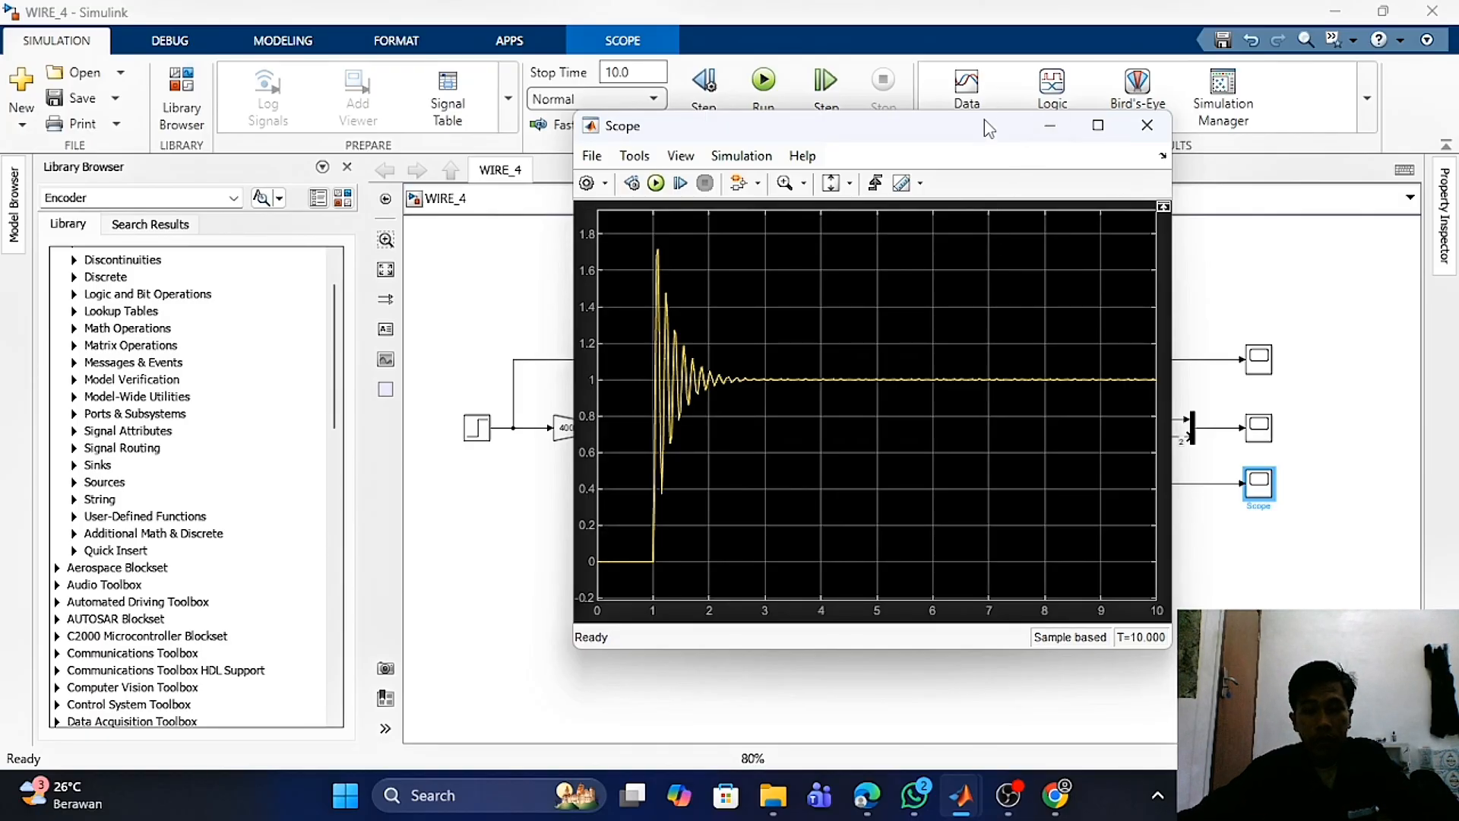
pyautogui.moveTo(965, 136); pyautogui.dragTo(991, 154)
pyautogui.click(1091, 152)
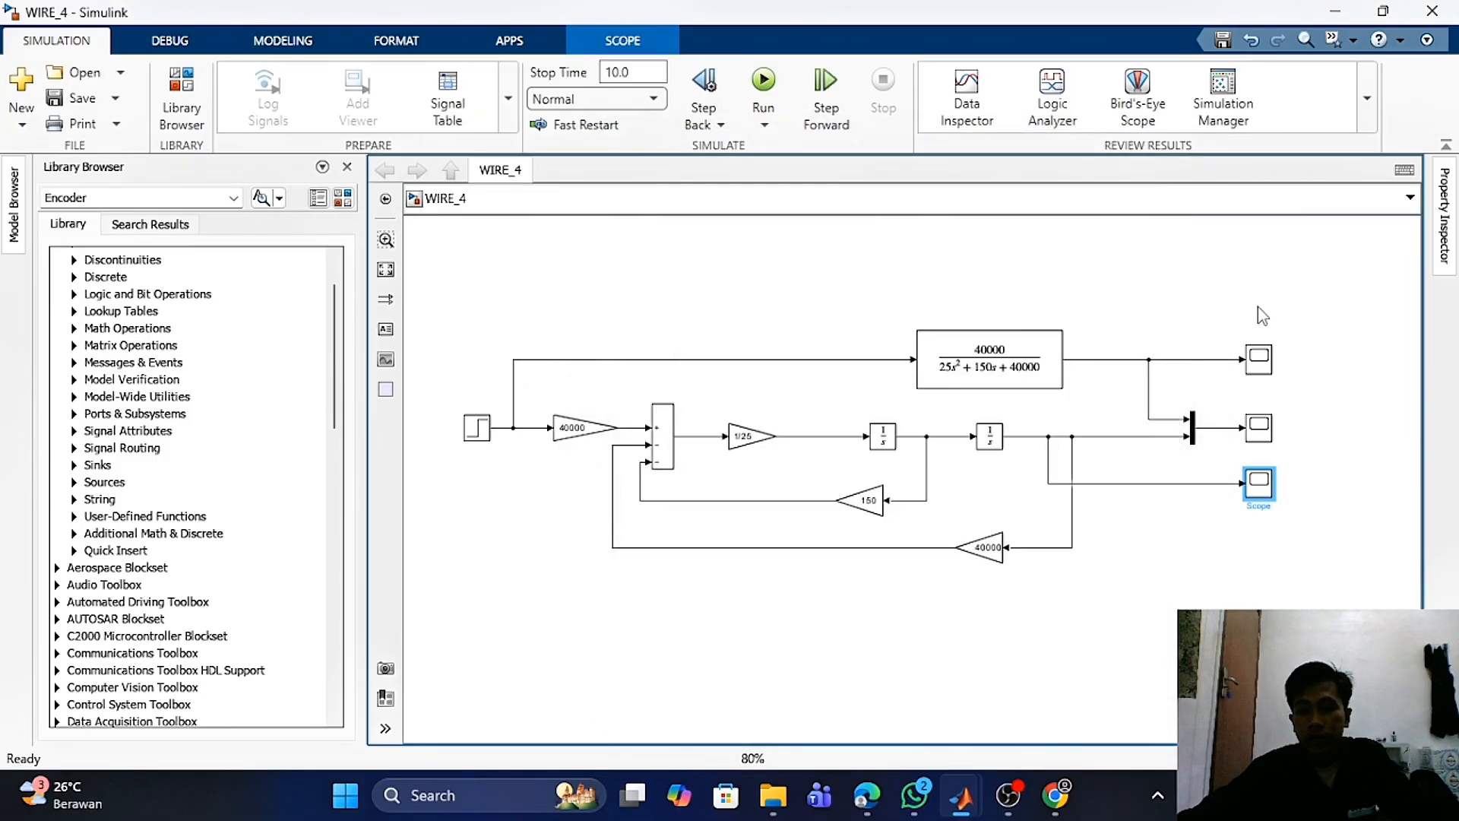
# - Reopen Scope1 and reposition its window to review the mass-spring-damper response again
pyautogui.doubleClick(1259, 428)
pyautogui.moveTo(893, 170); pyautogui.dragTo(1015, 142)
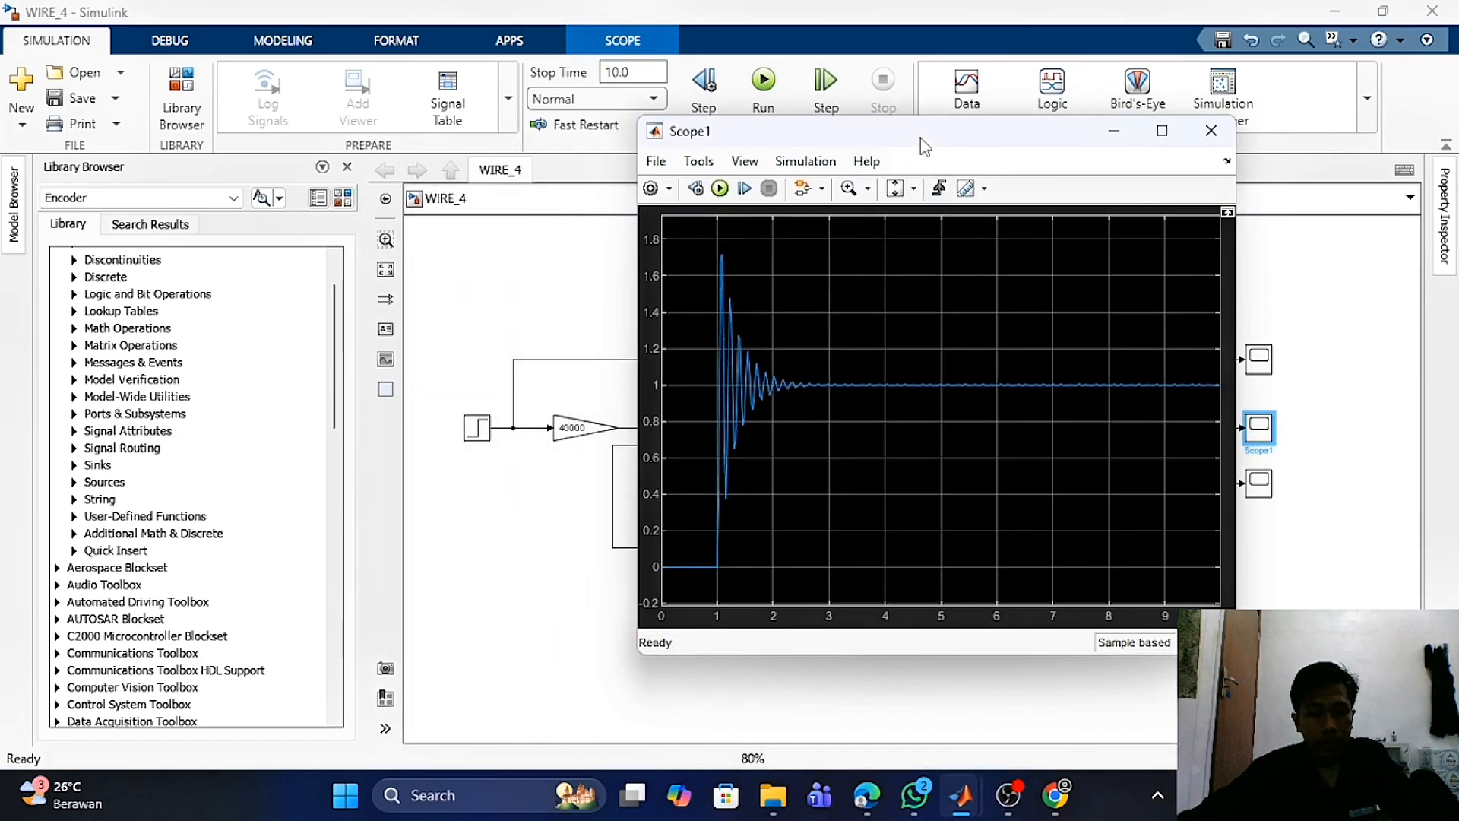
pyautogui.moveTo(919, 144); pyautogui.dragTo(1031, 185)
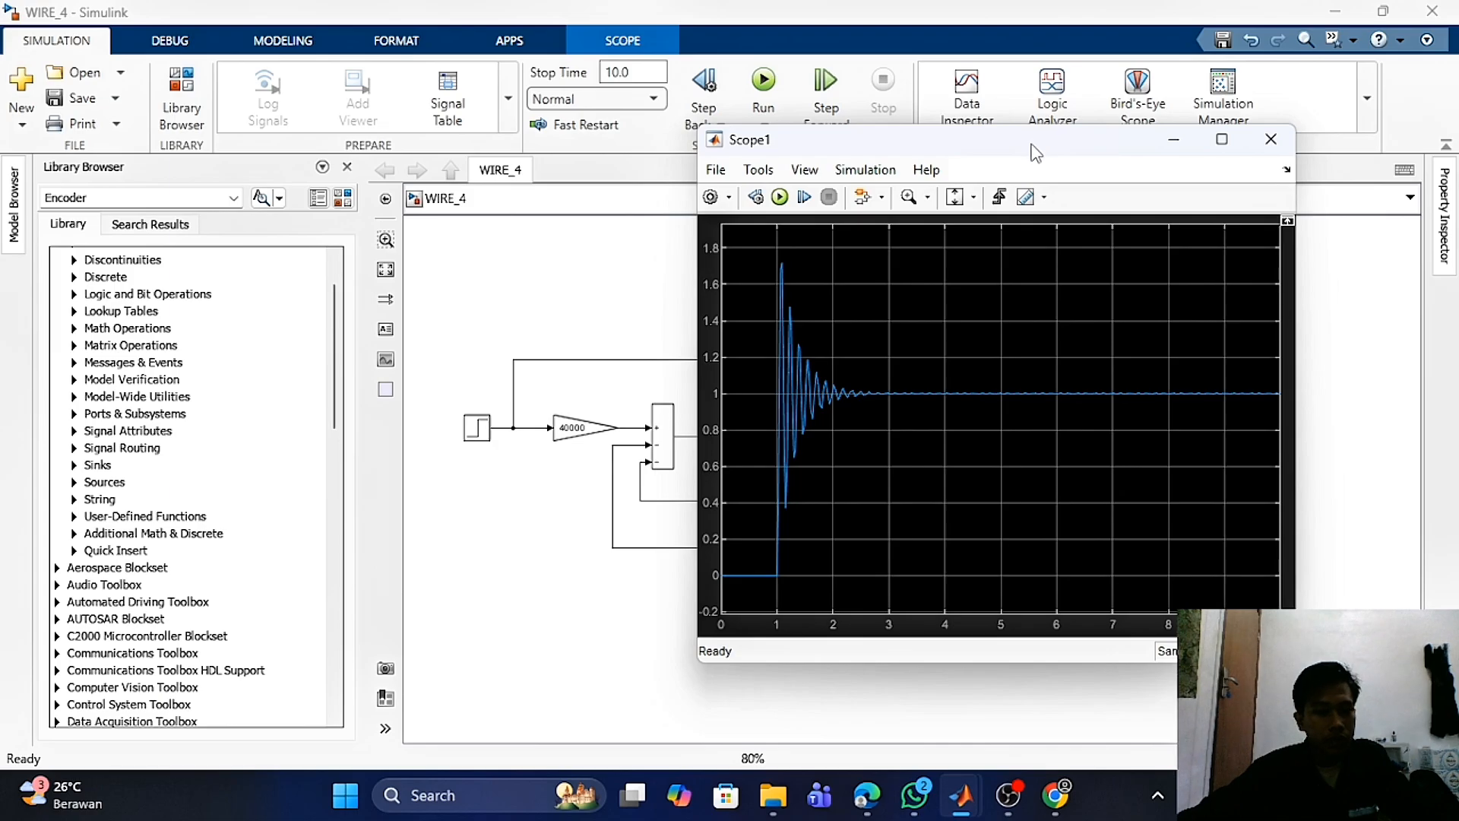
pyautogui.moveTo(1036, 152); pyautogui.dragTo(926, 164)
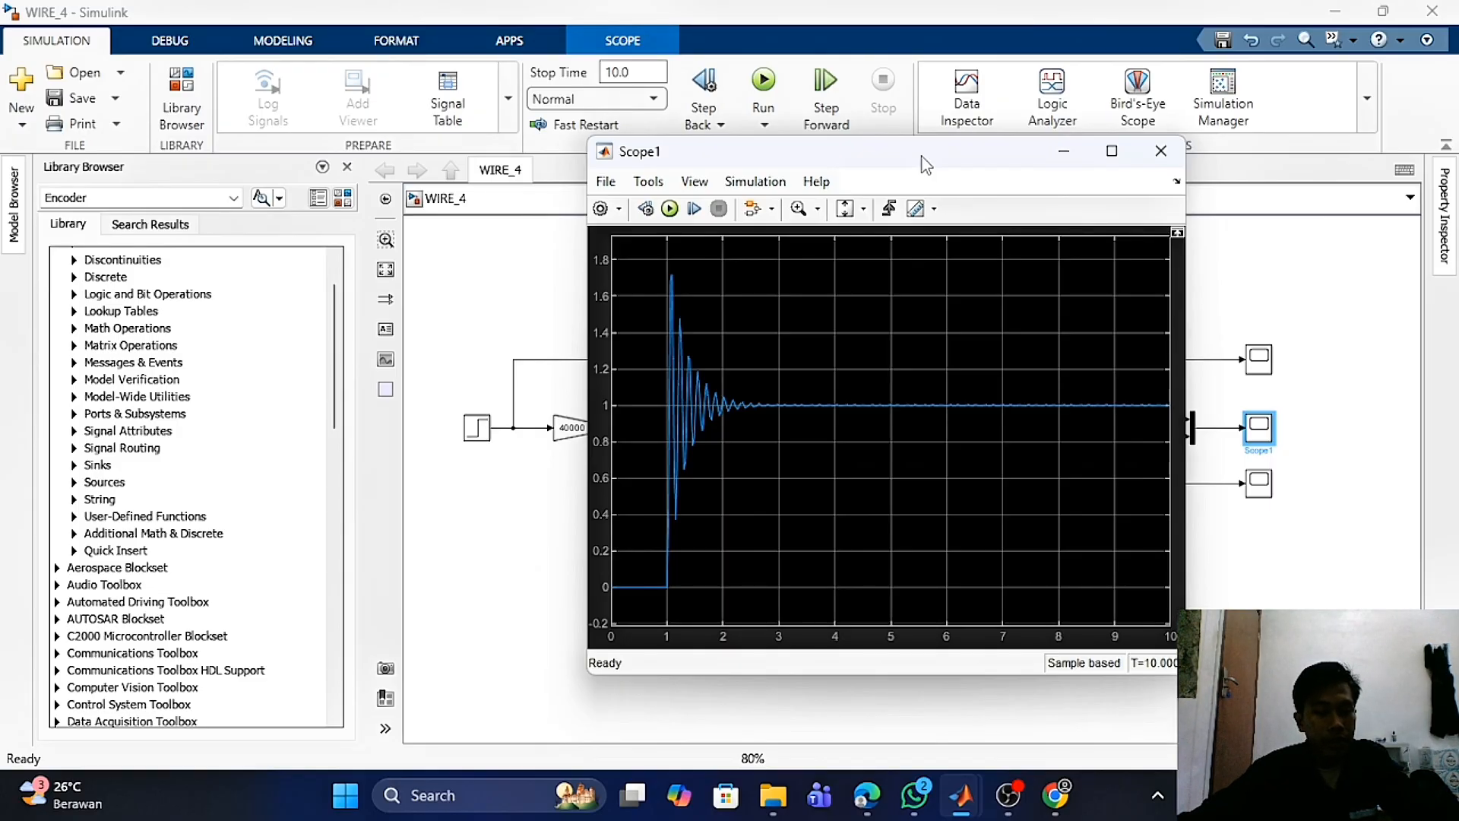
pyautogui.moveTo(934, 167); pyautogui.dragTo(979, 445)
pyautogui.click(976, 380)
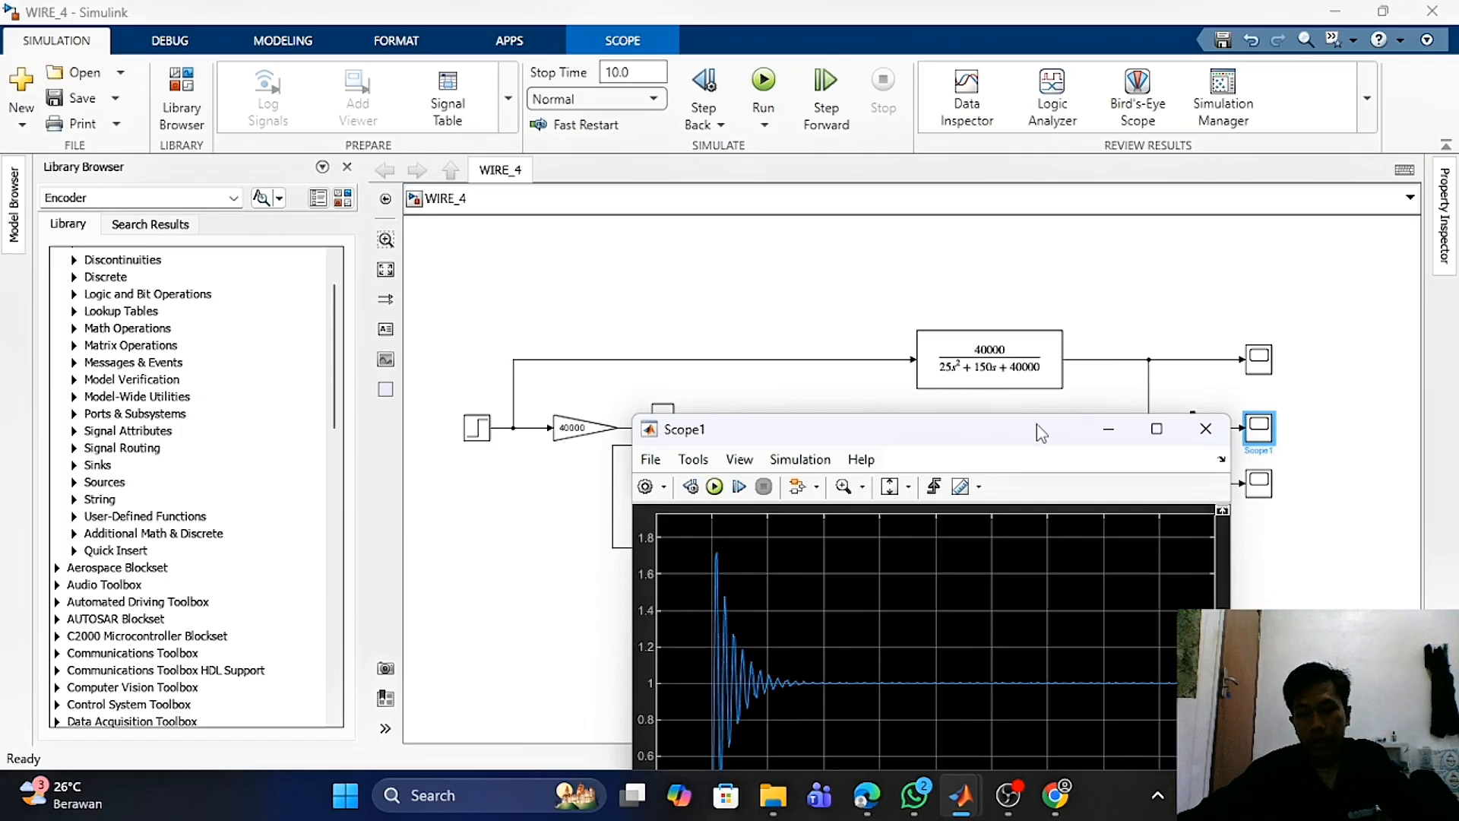
pyautogui.moveTo(1037, 439); pyautogui.dragTo(986, 93)
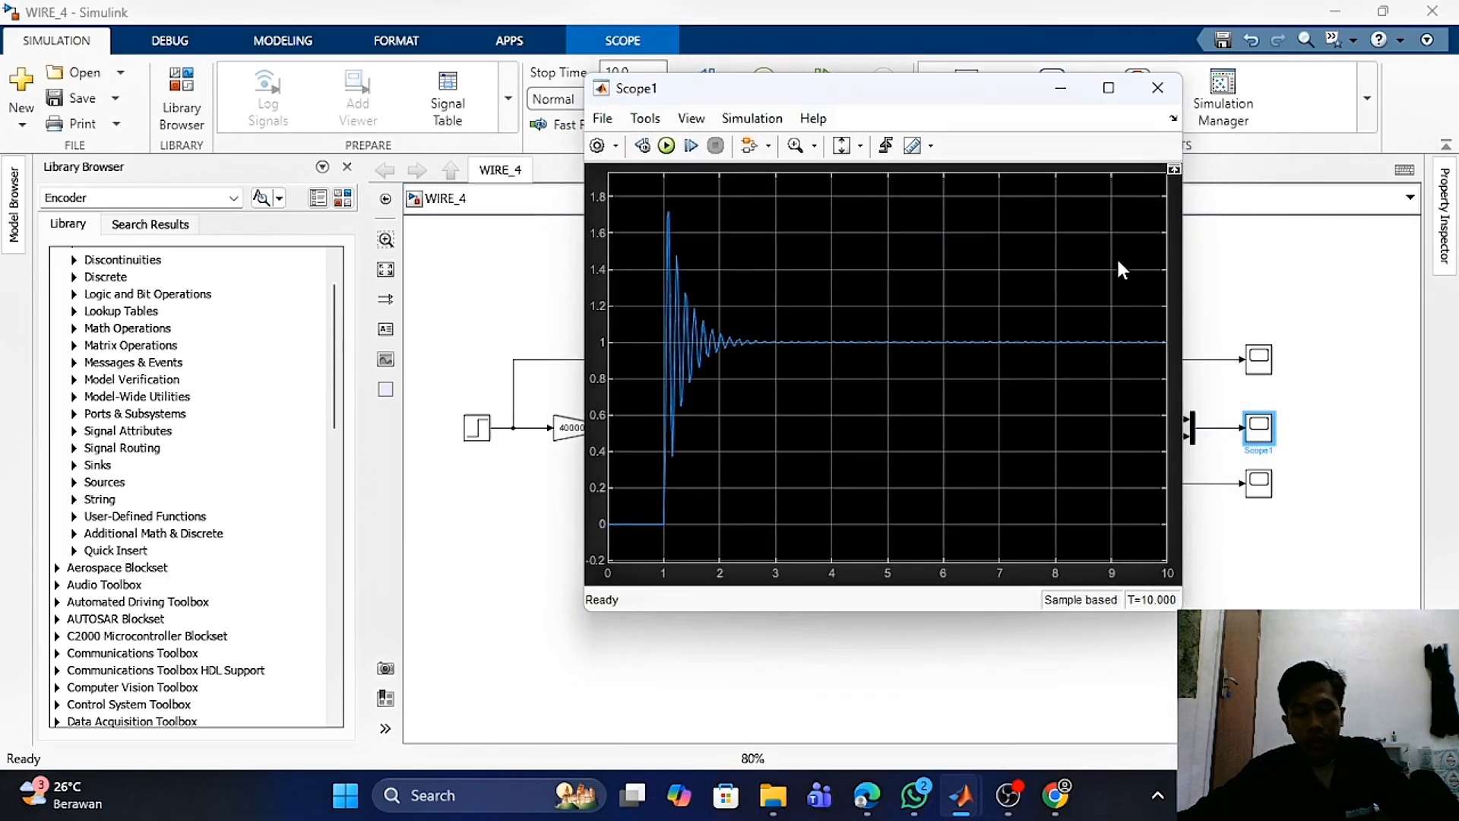
pyautogui.click(1246, 304)
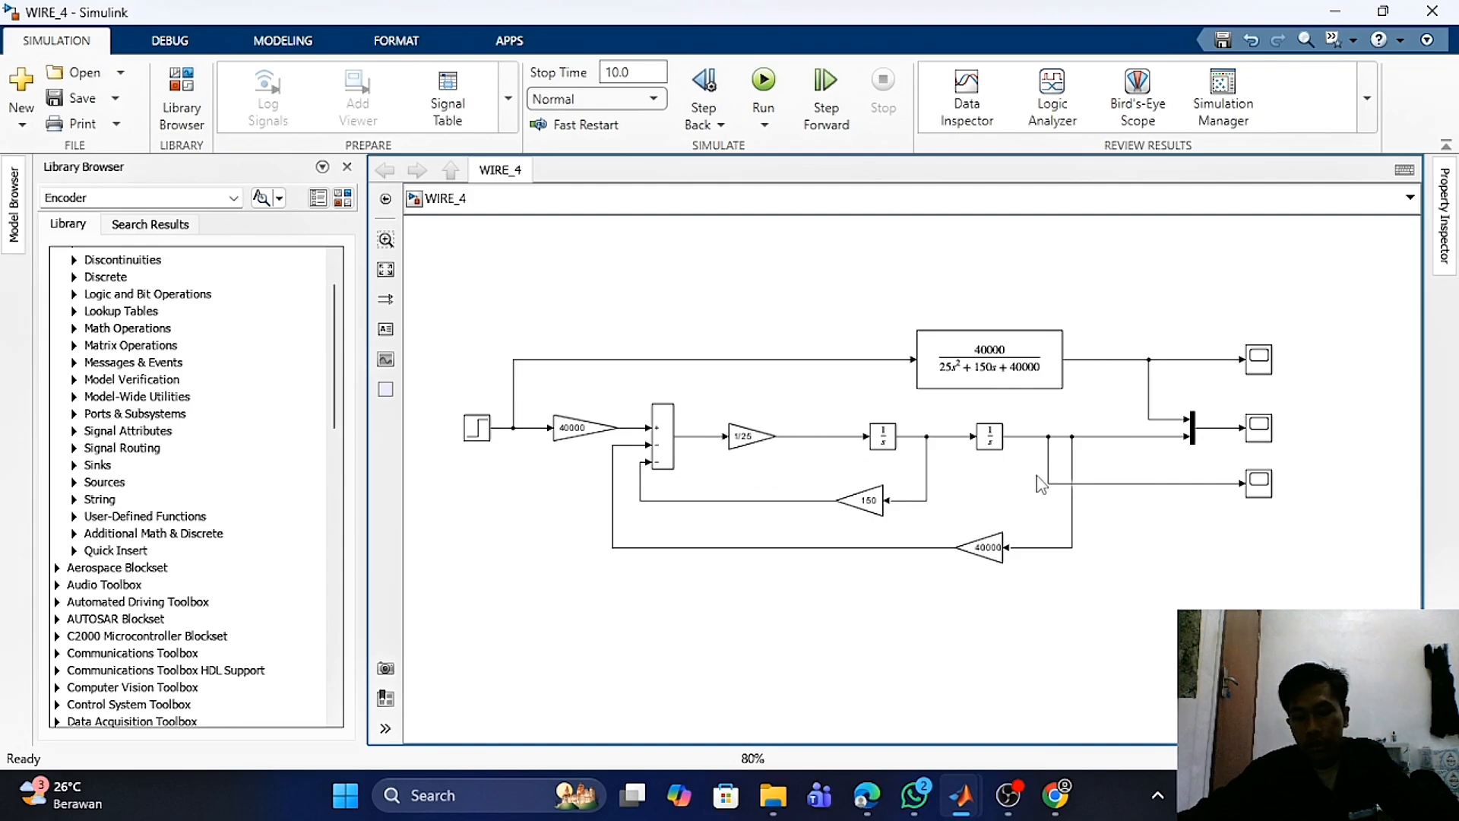
# - Inspect the 150 gain, both integrators, and the 40000 and 1/25 gains in the WIRE_4 model
pyautogui.click(874, 503)
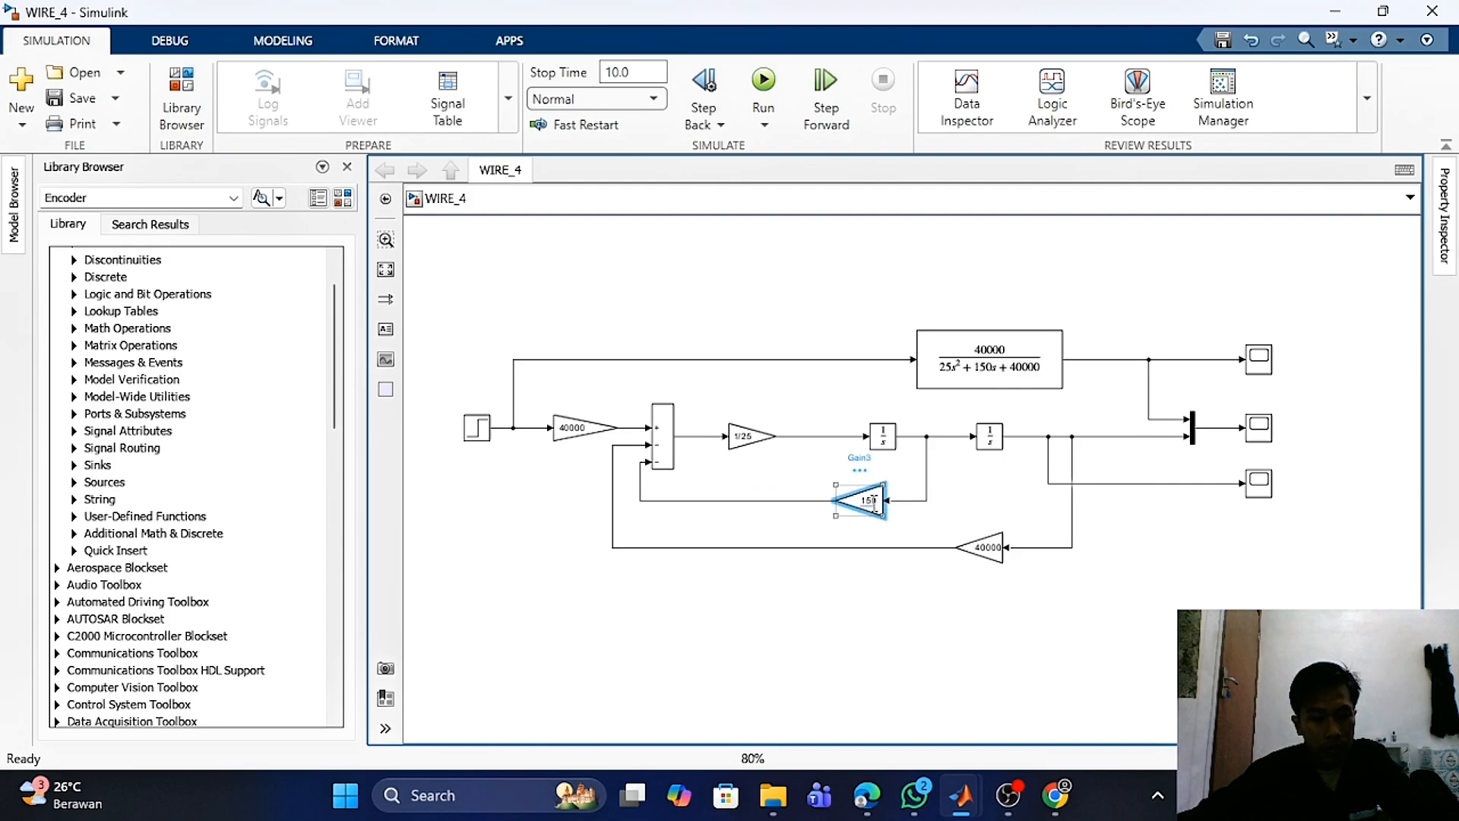
pyautogui.click(806, 300)
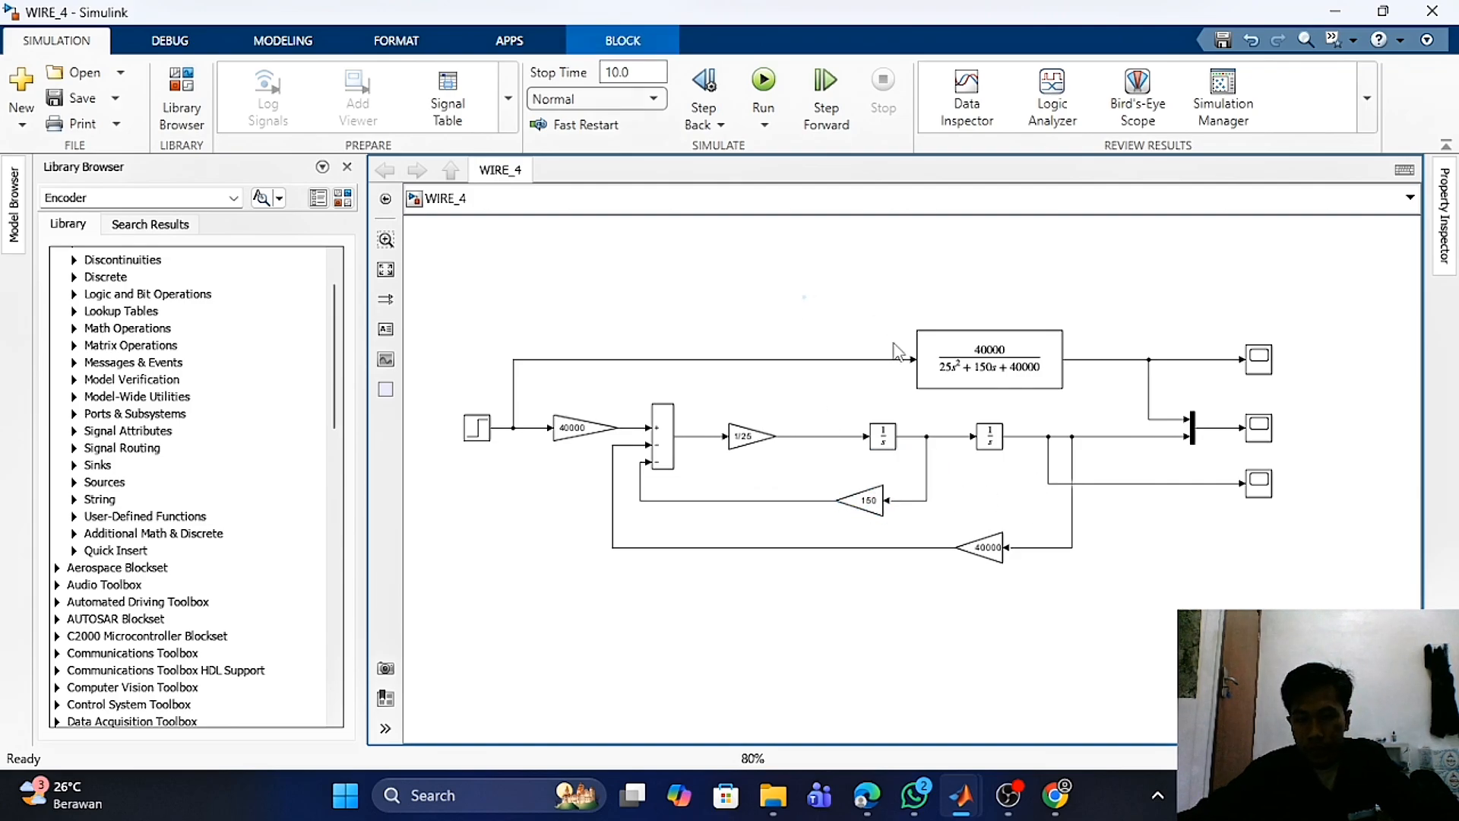
pyautogui.click(886, 449)
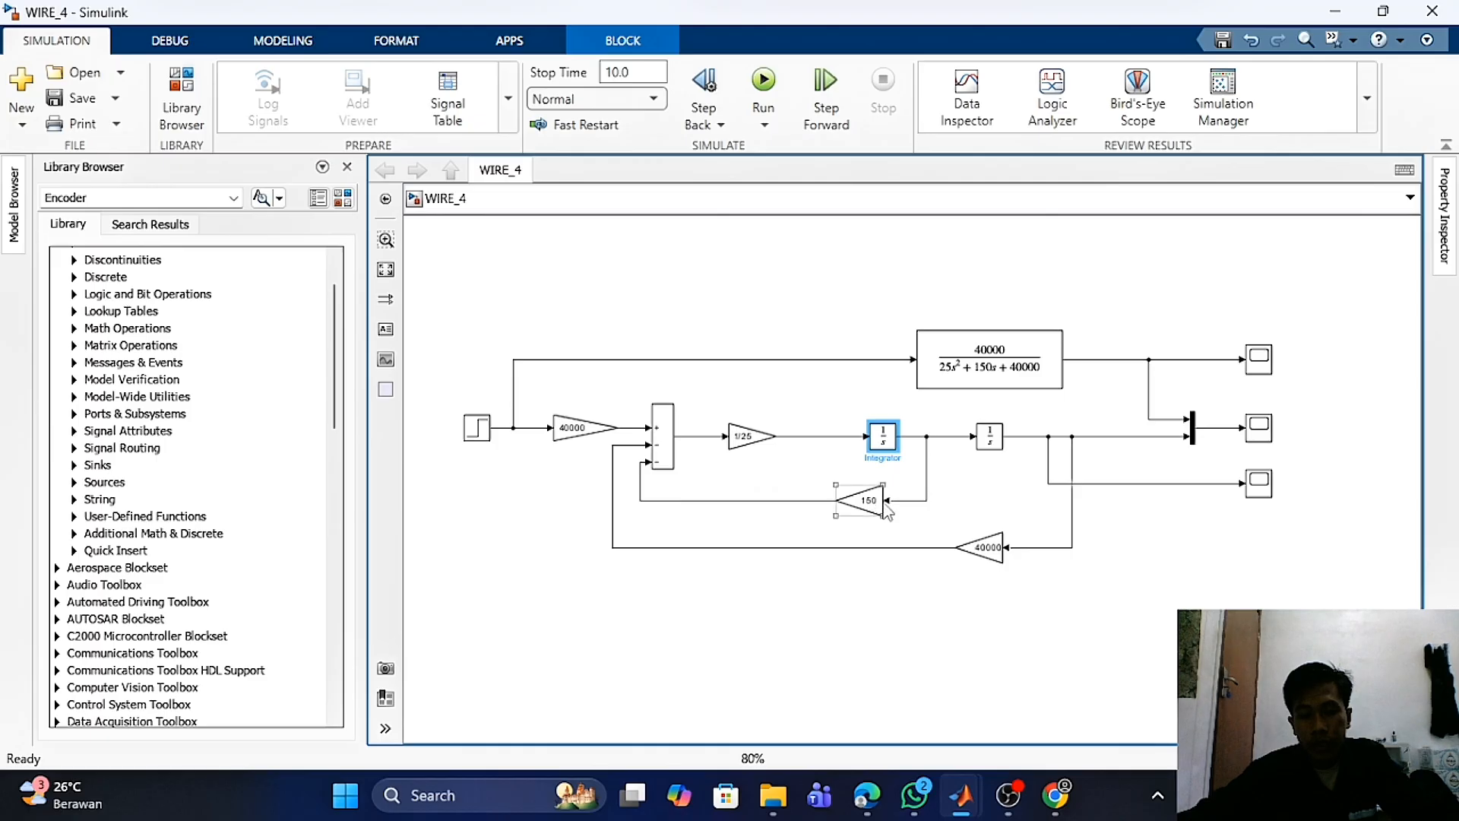
pyautogui.click(998, 447)
pyautogui.click(1010, 586)
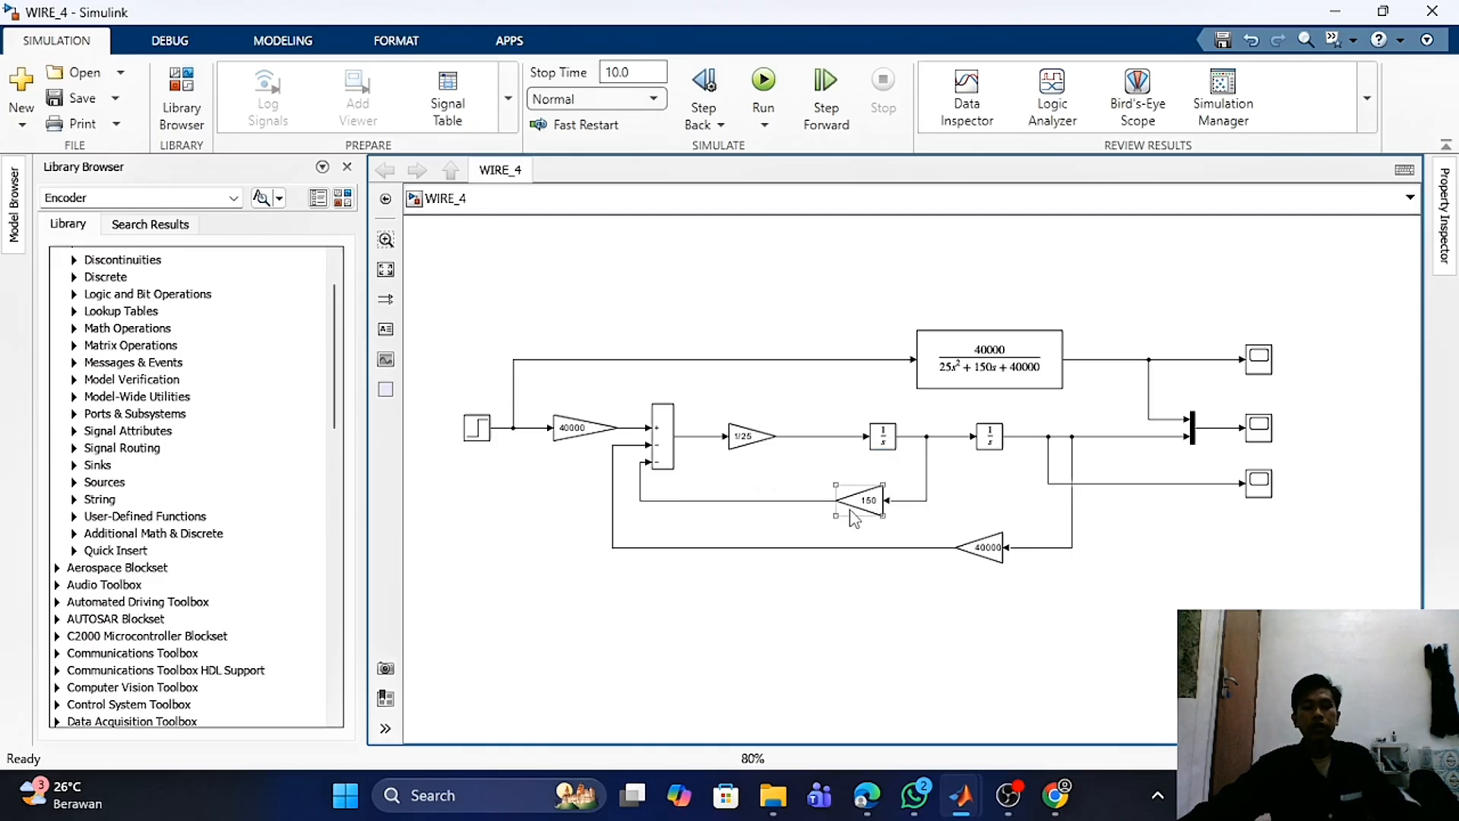
pyautogui.click(863, 500)
pyautogui.click(994, 553)
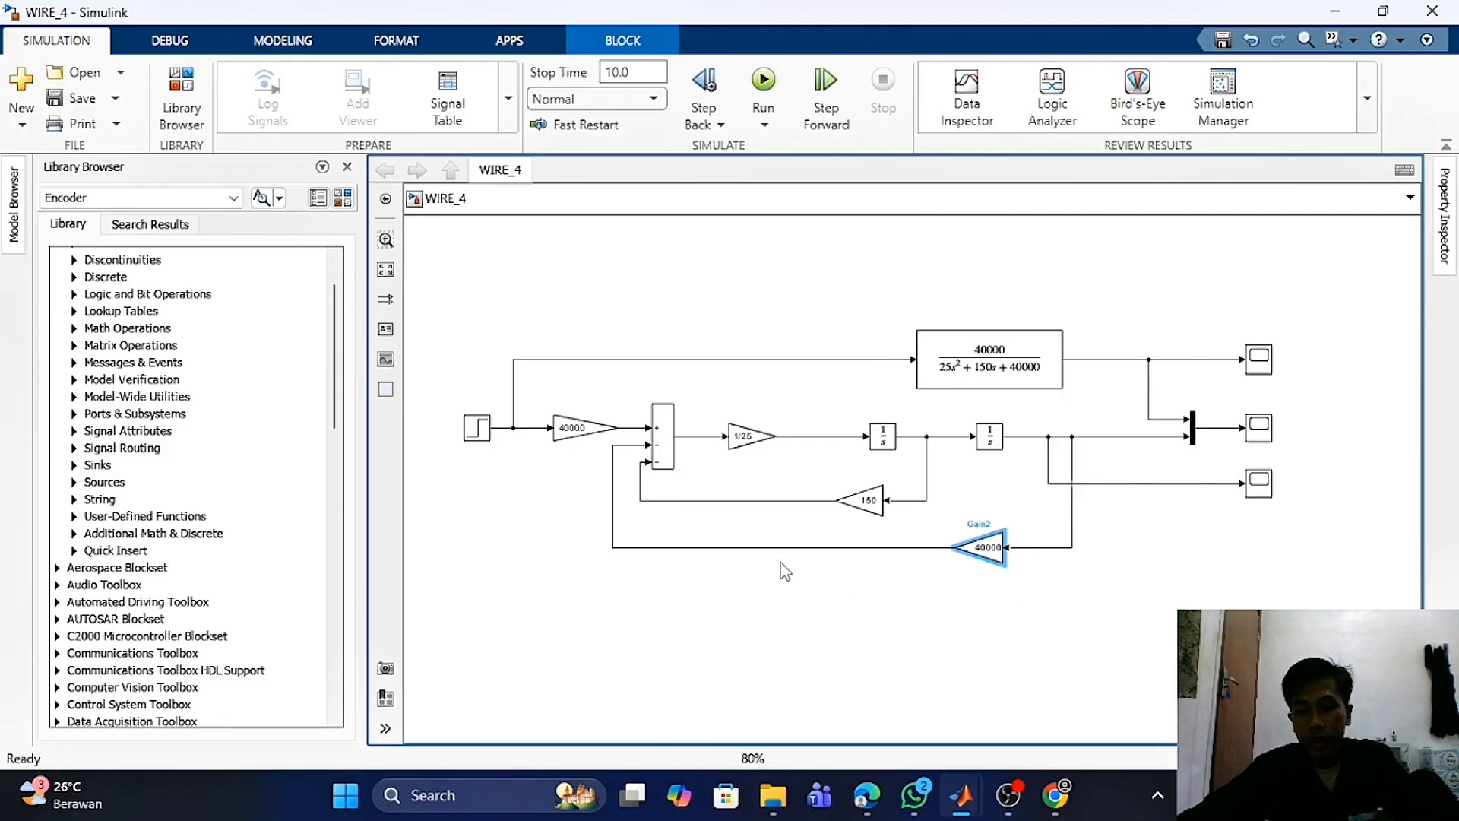
pyautogui.click(751, 443)
pyautogui.click(783, 284)
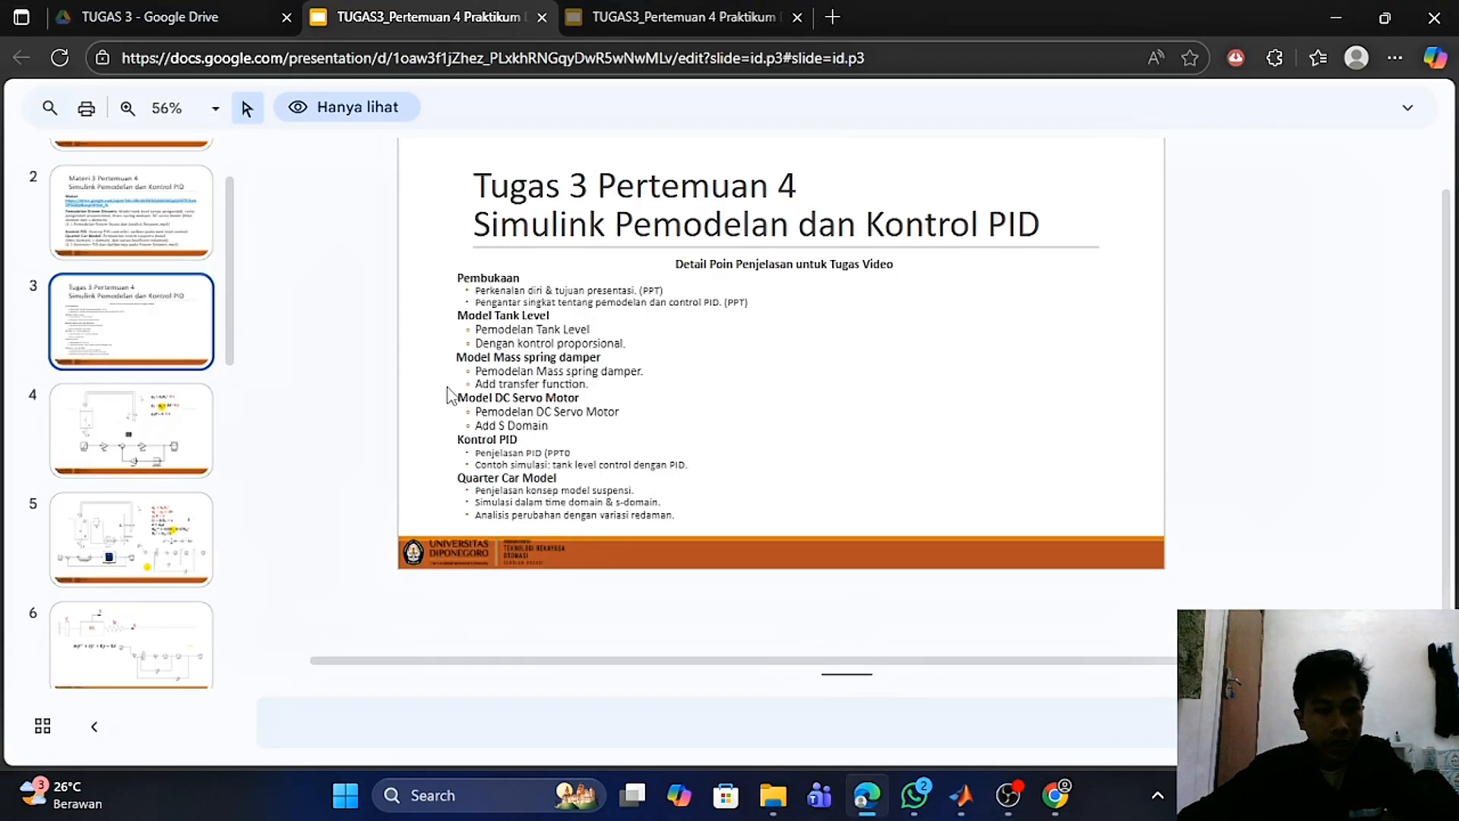
# - Highlight the Model DC Servo Motor section in the slide outline and return to the Simulink model
pyautogui.moveTo(458, 392); pyautogui.dragTo(582, 404)
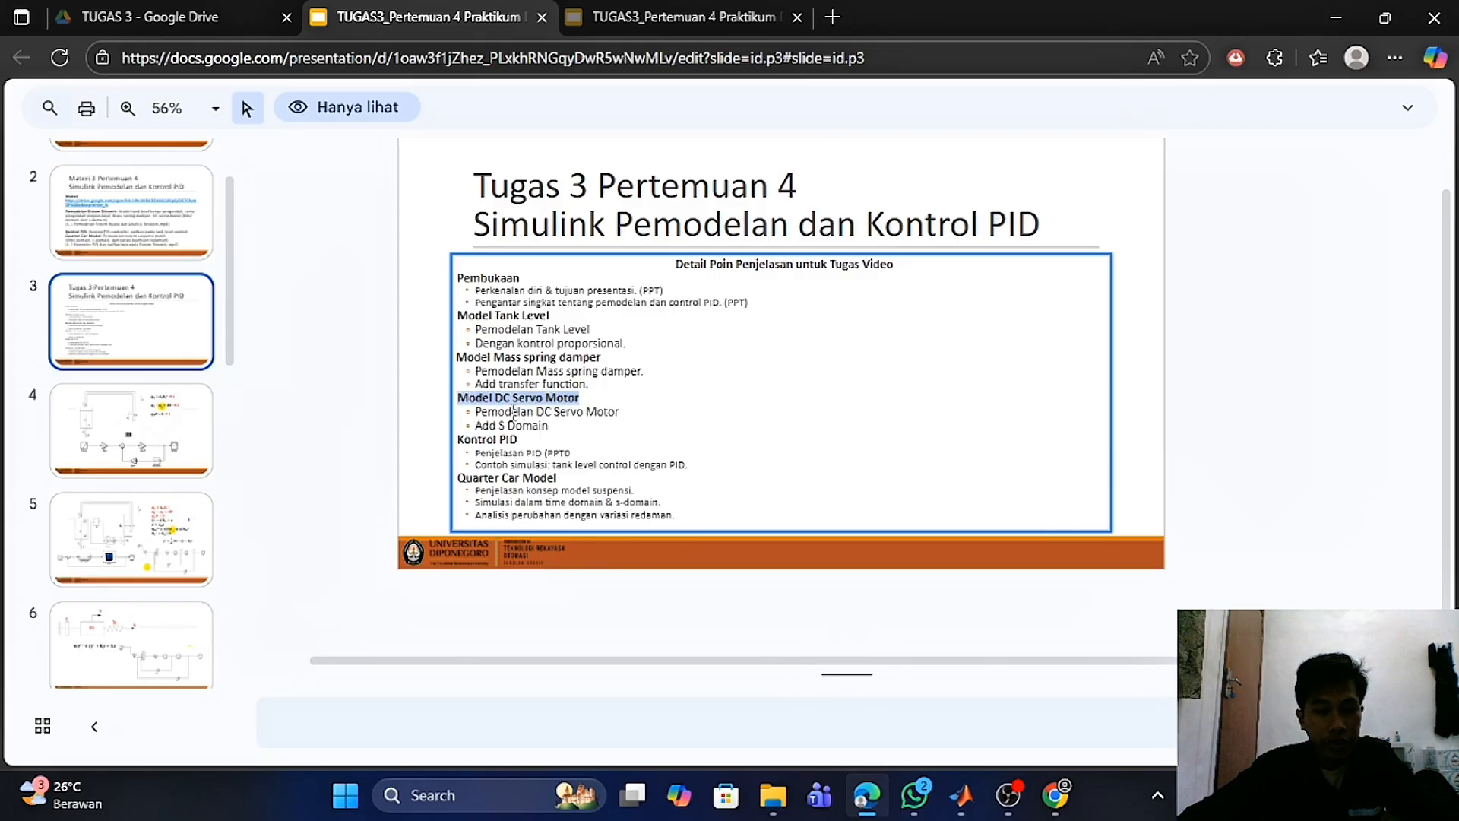
pyautogui.click(479, 415)
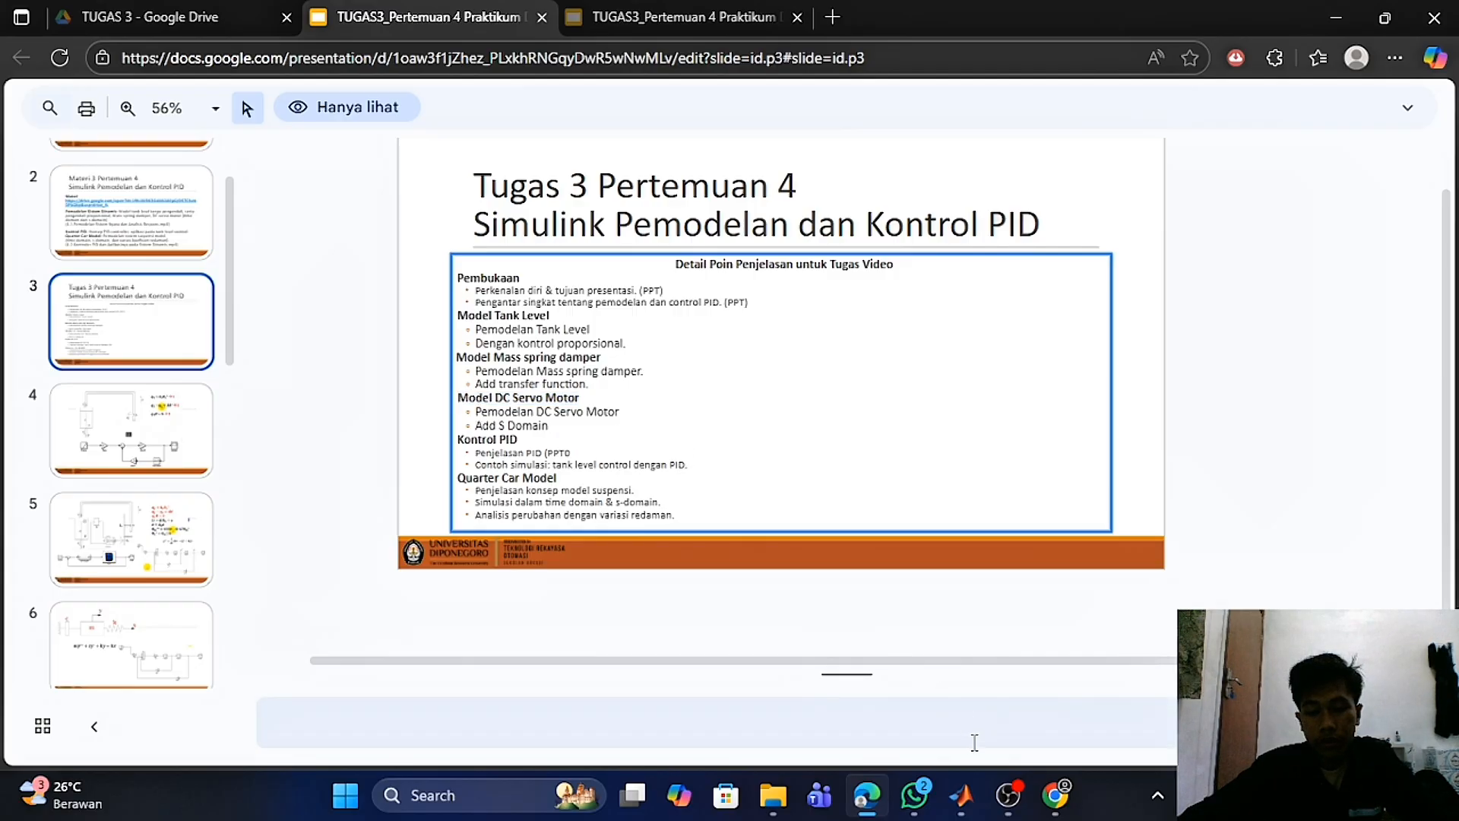
pyautogui.click(961, 795)
pyautogui.click(1042, 692)
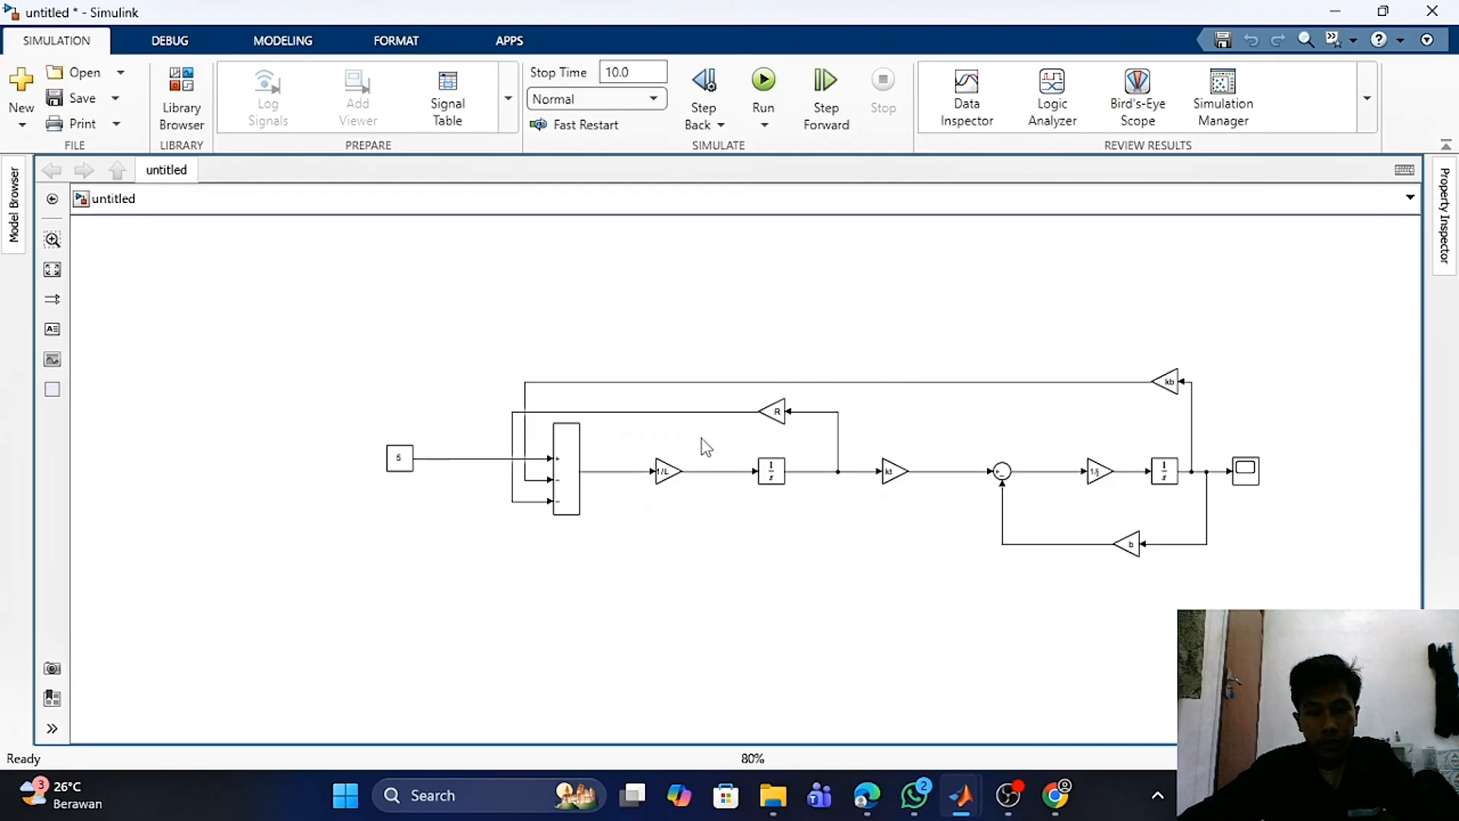
# - Inspect the DC servo motor model's constant 5 input, Scope, and the b and R gain blocks
pyautogui.click(399, 459)
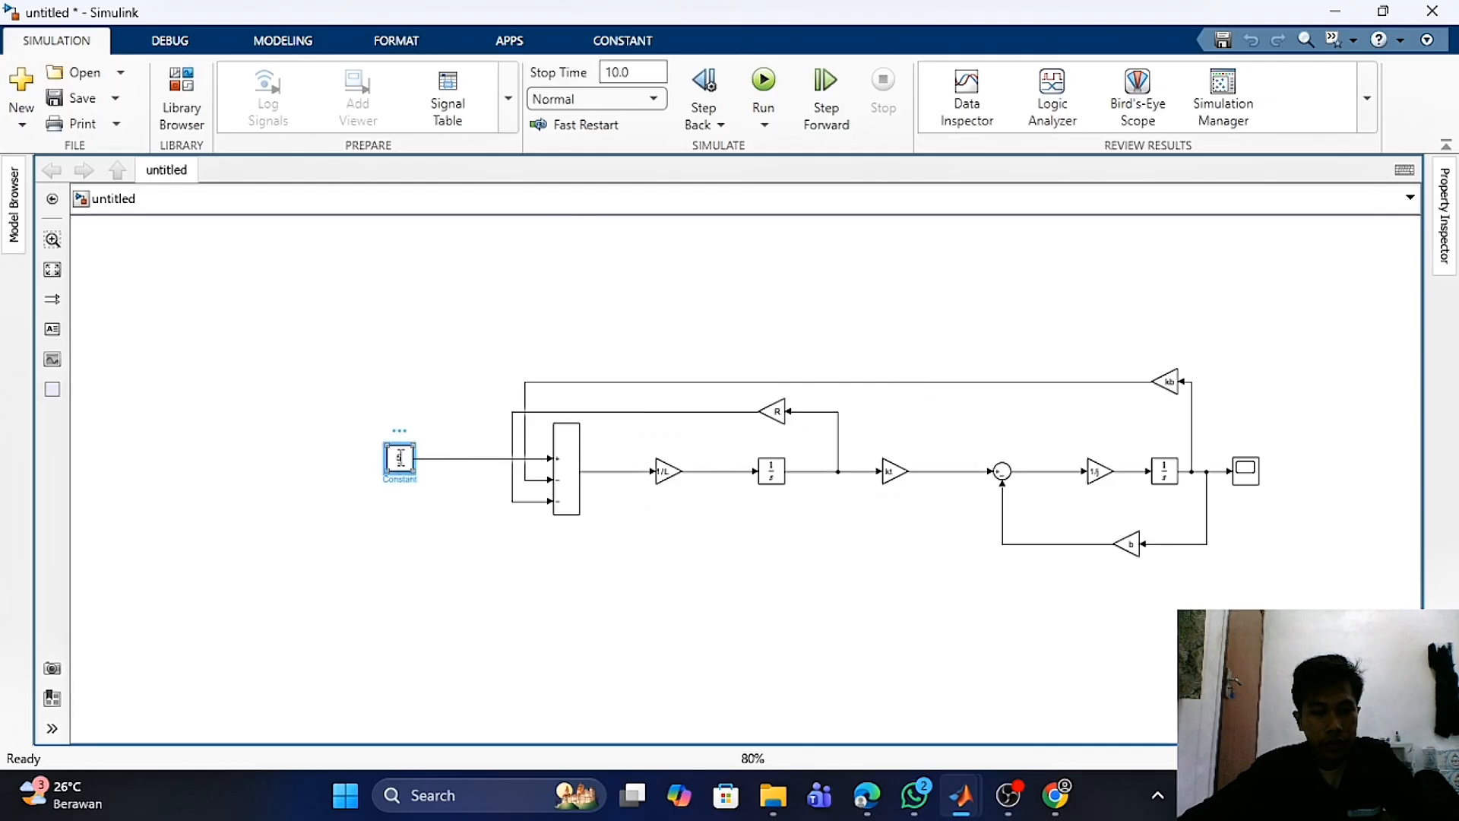
pyautogui.click(1251, 474)
pyautogui.click(1252, 479)
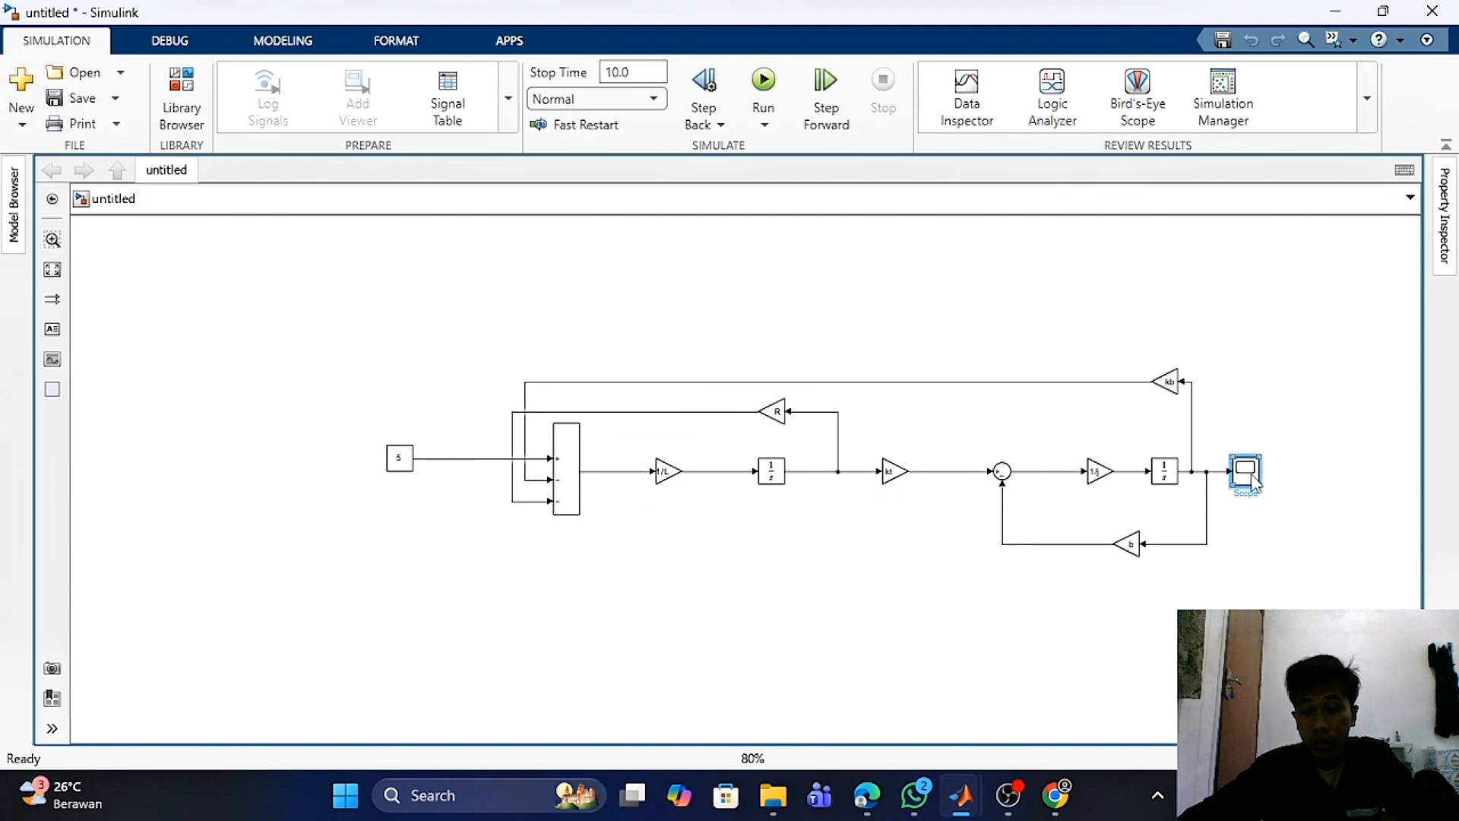
pyautogui.click(1174, 555)
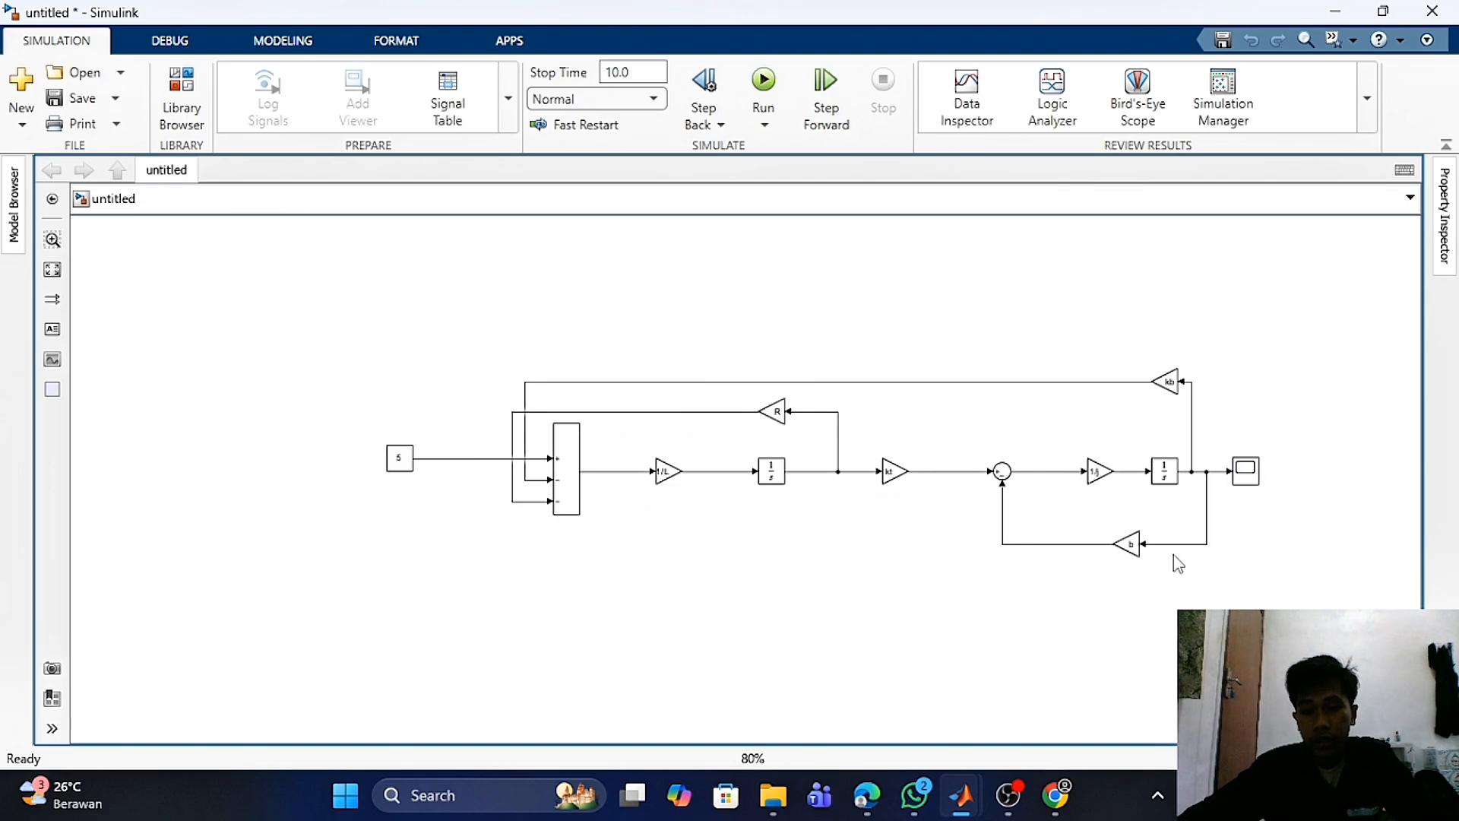
pyautogui.click(1137, 552)
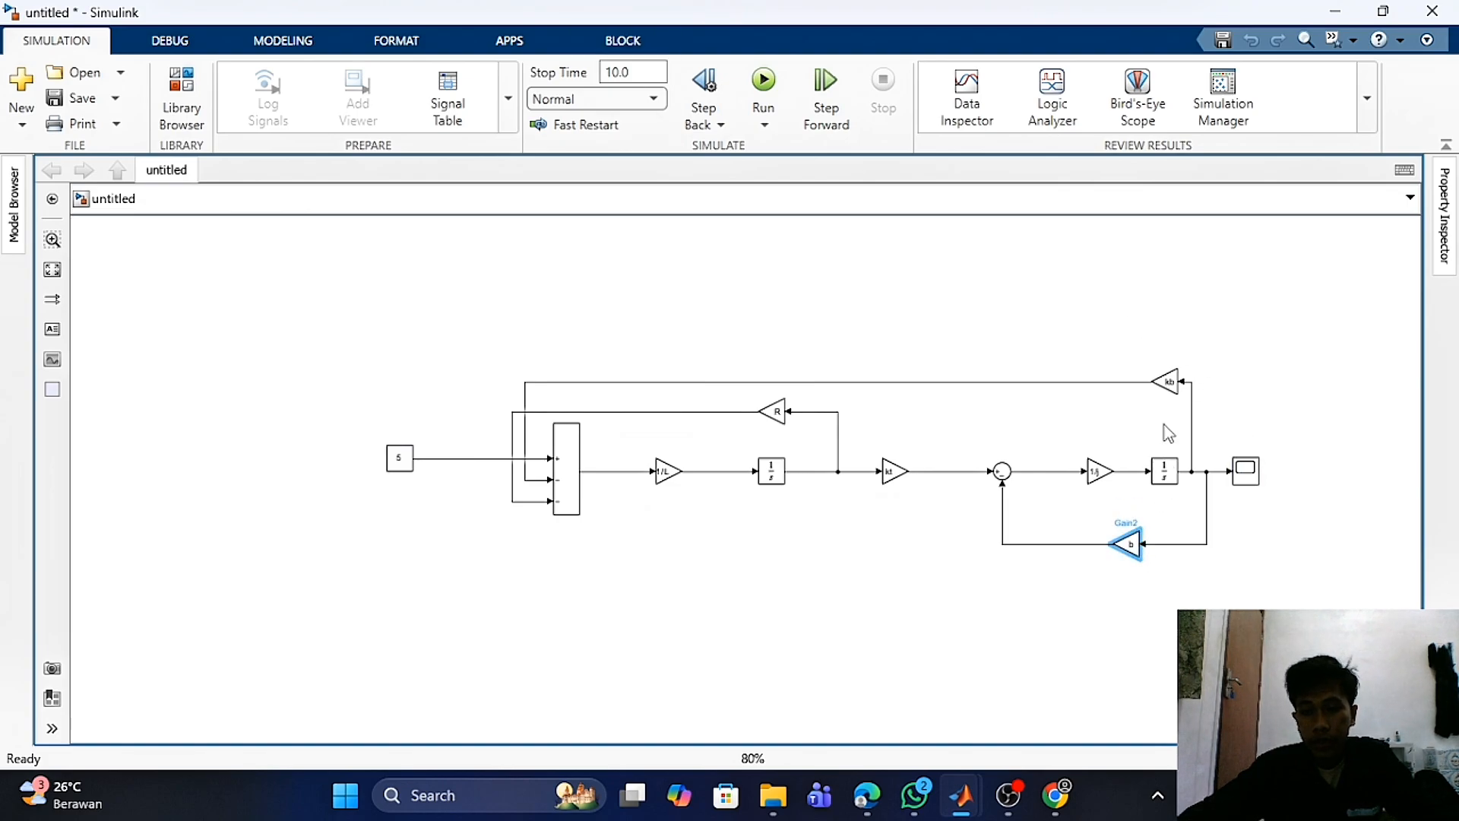
pyautogui.click(862, 414)
pyautogui.click(774, 409)
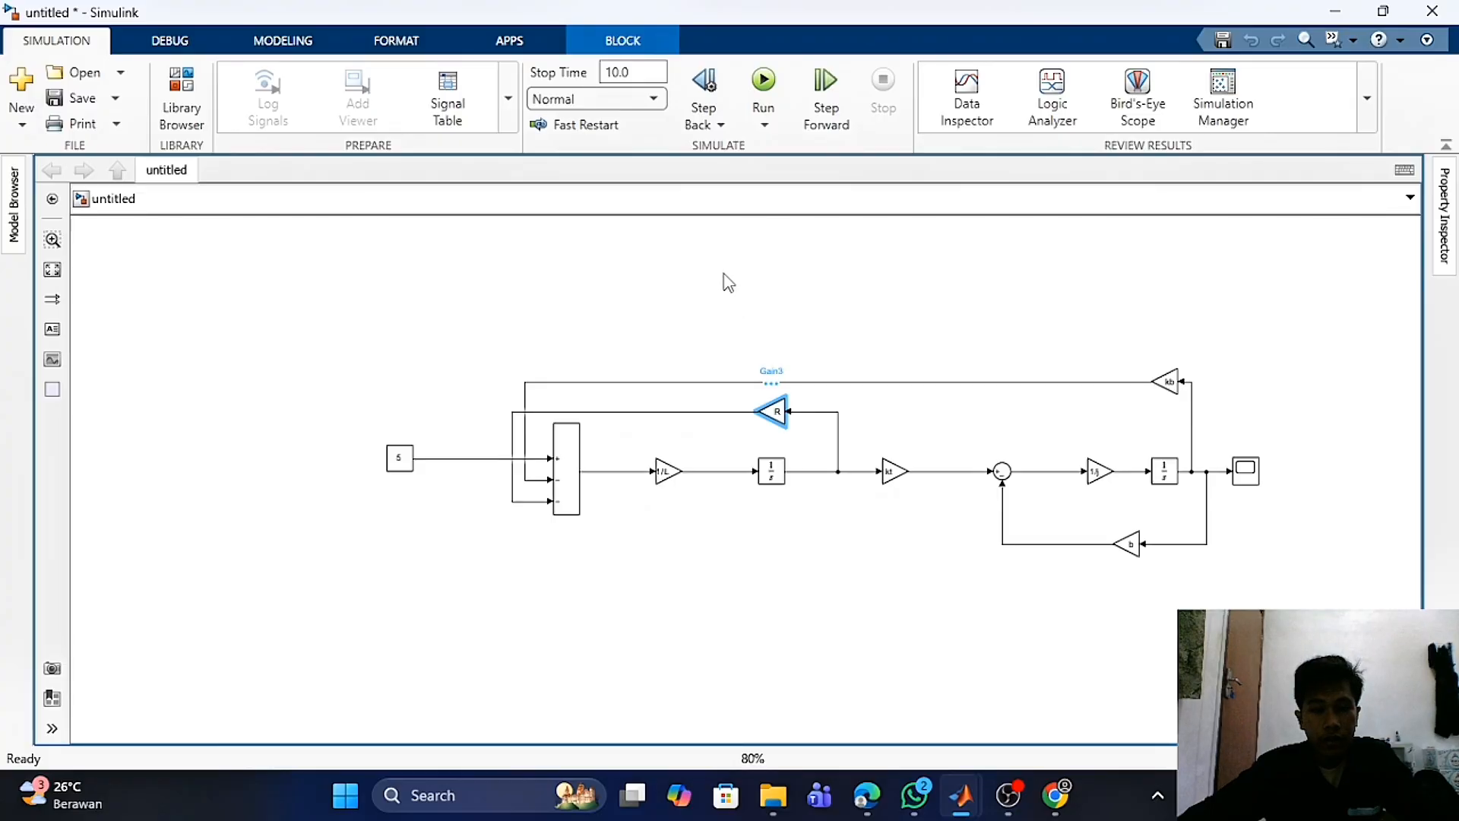
pyautogui.click(935, 238)
# - Run the DC servo motor simulation and open its Scope to view the speed response
pyautogui.click(764, 80)
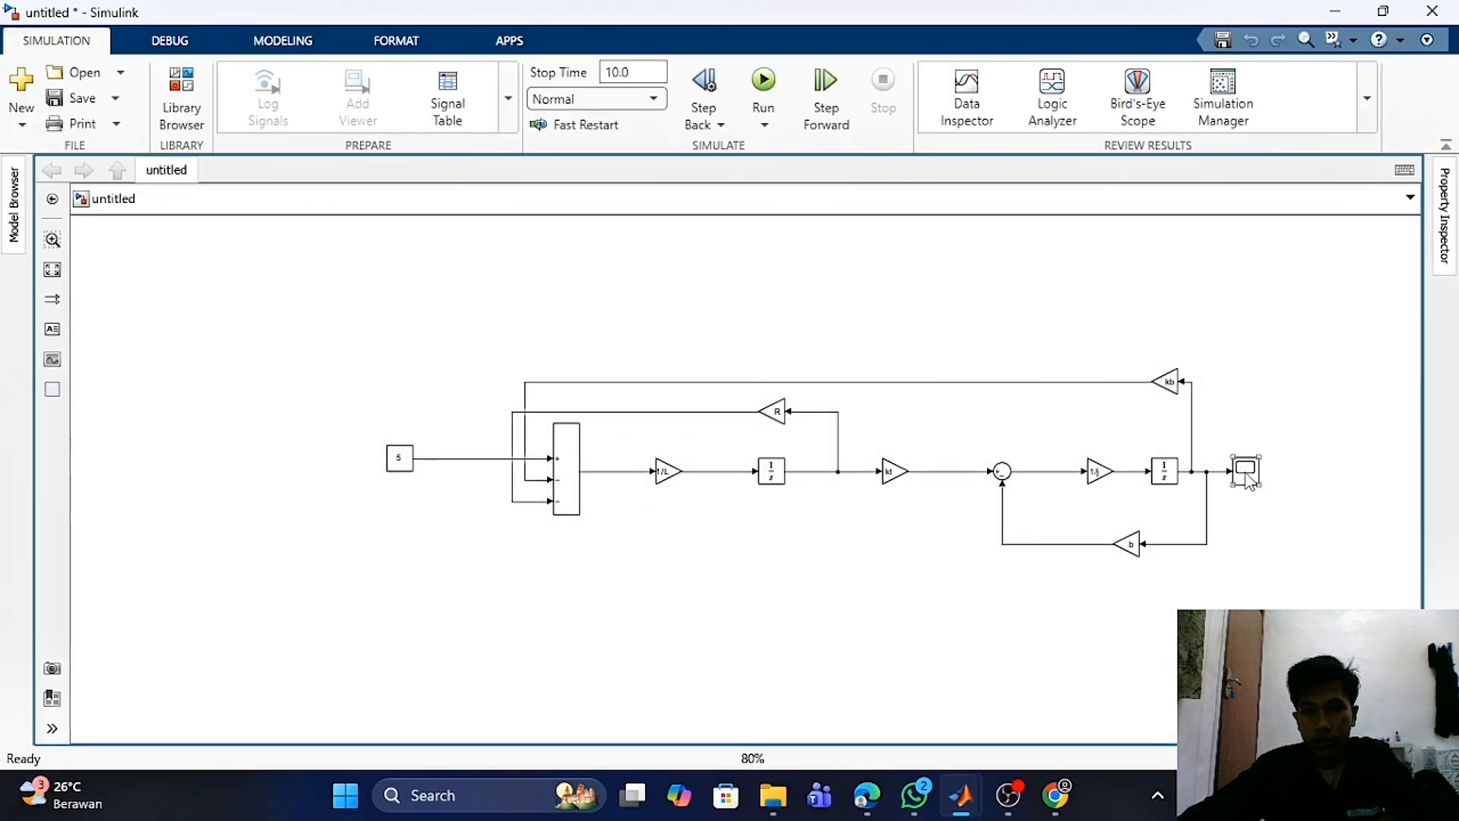
pyautogui.doubleClick(1247, 471)
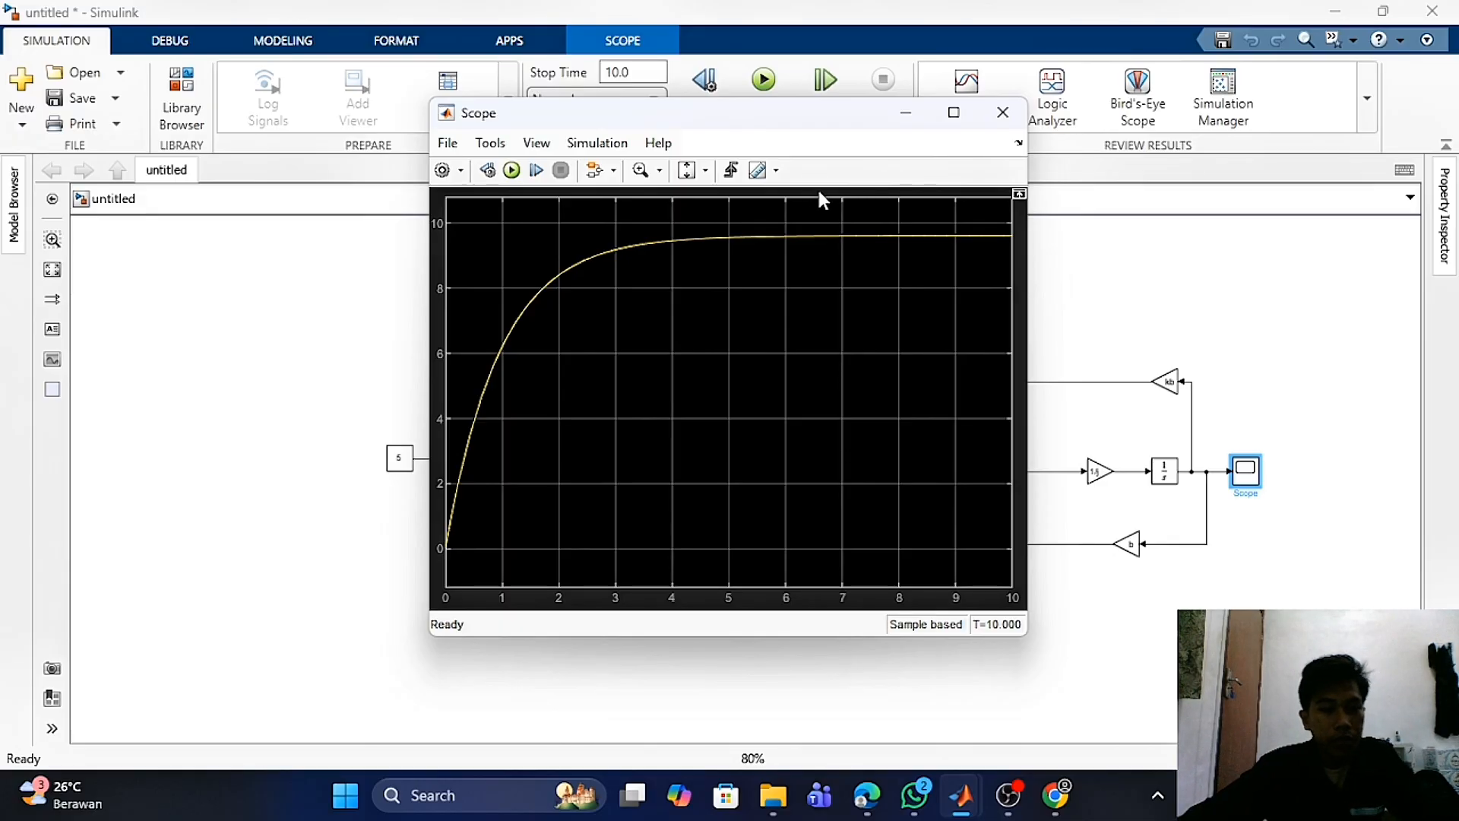
pyautogui.moveTo(788, 120); pyautogui.dragTo(820, 157)
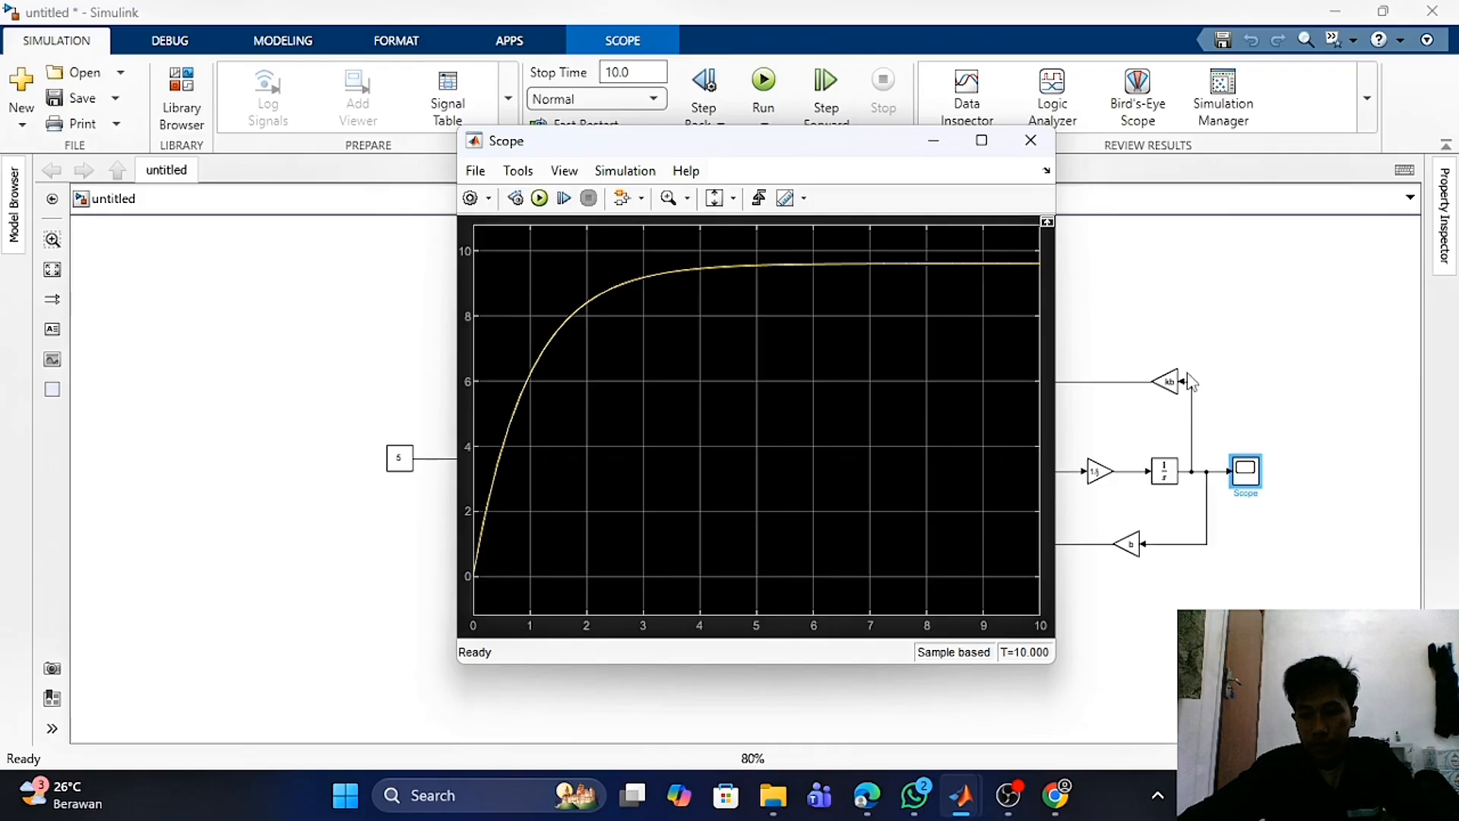
pyautogui.click(1154, 335)
# - Inspect the b, kb and R feedback gain blocks of the DC servo motor model
pyautogui.click(1127, 544)
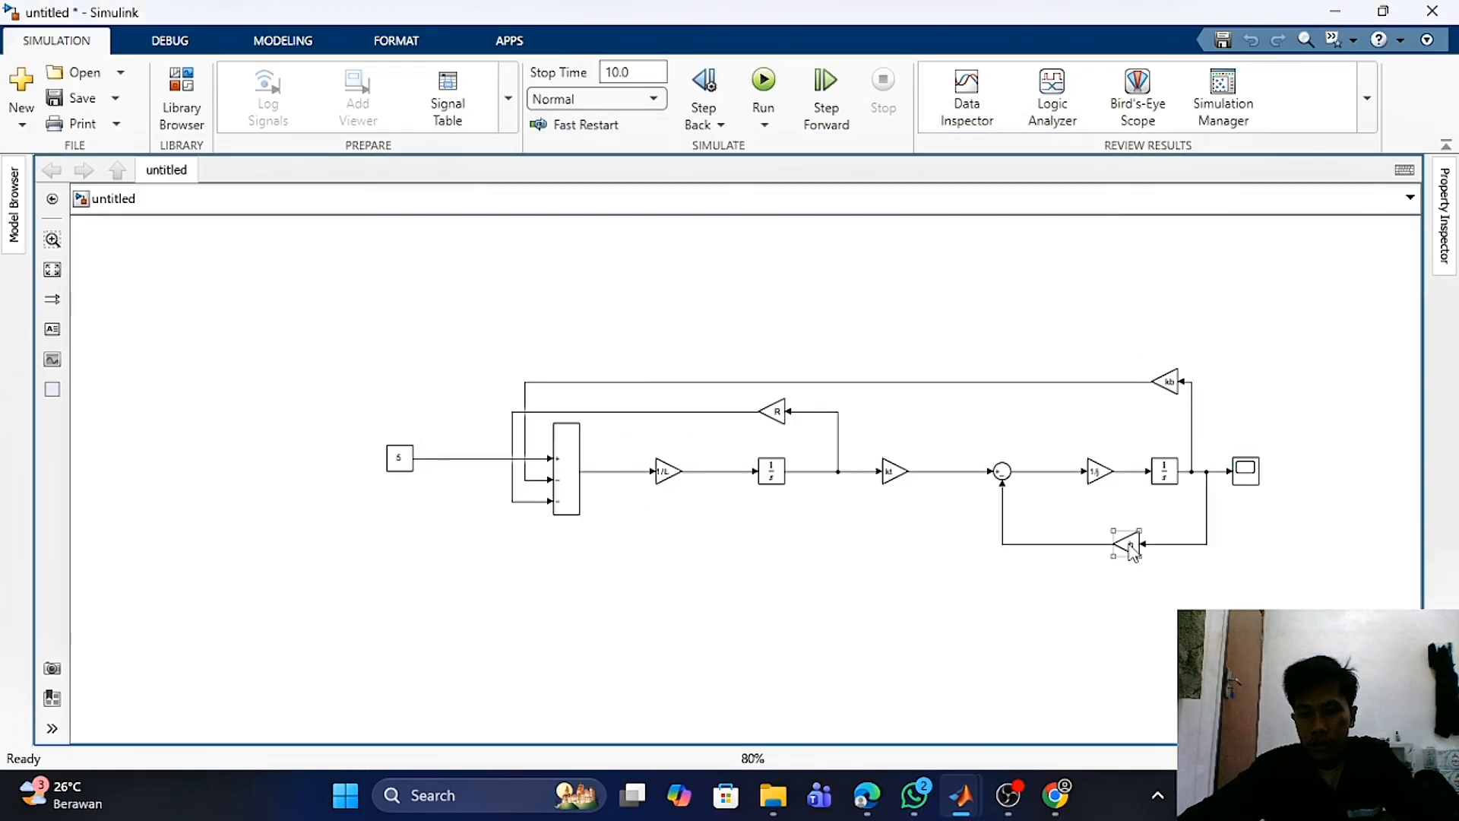
pyautogui.click(1167, 380)
pyautogui.click(775, 411)
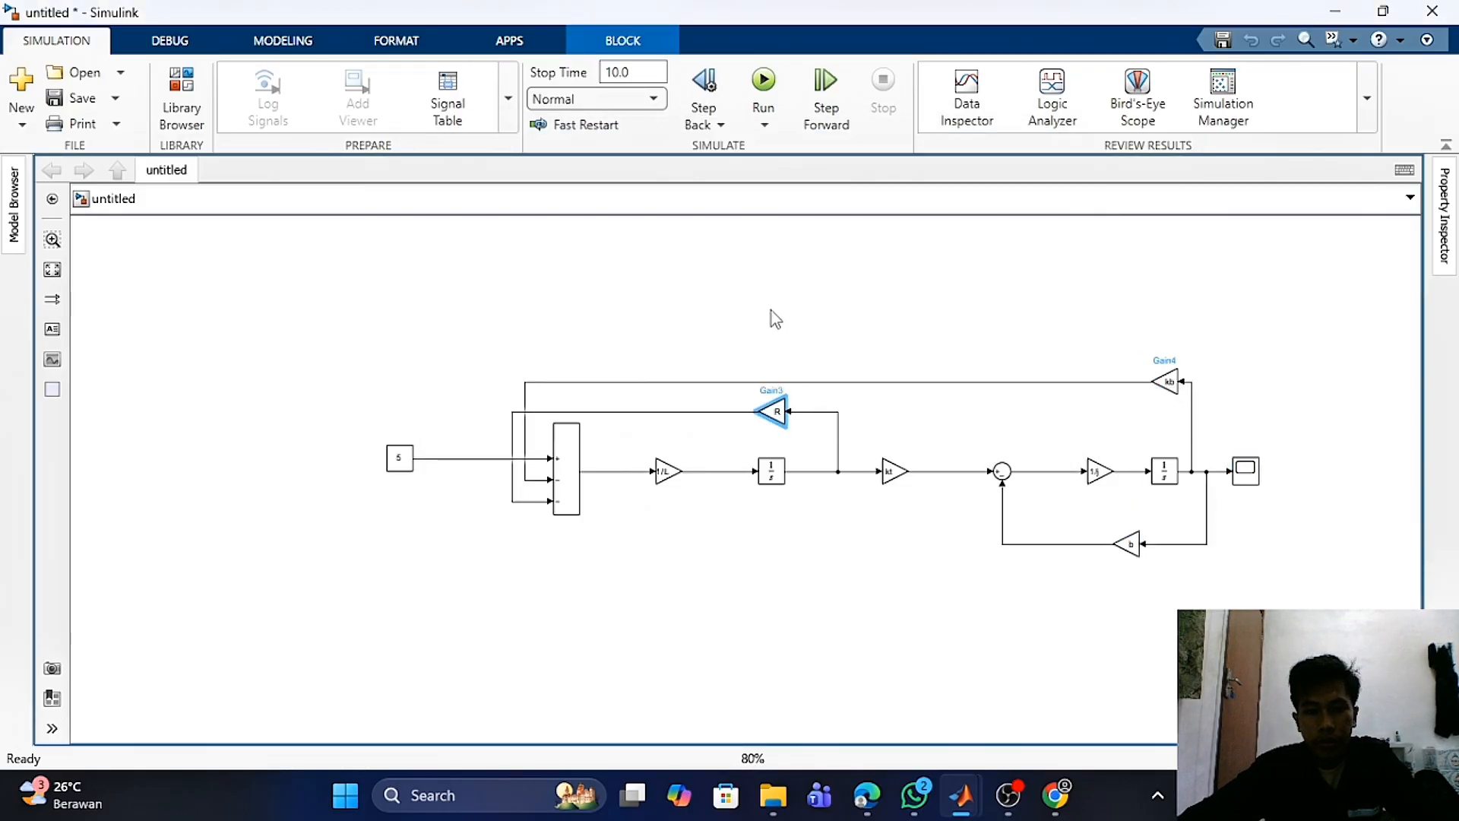
pyautogui.click(772, 295)
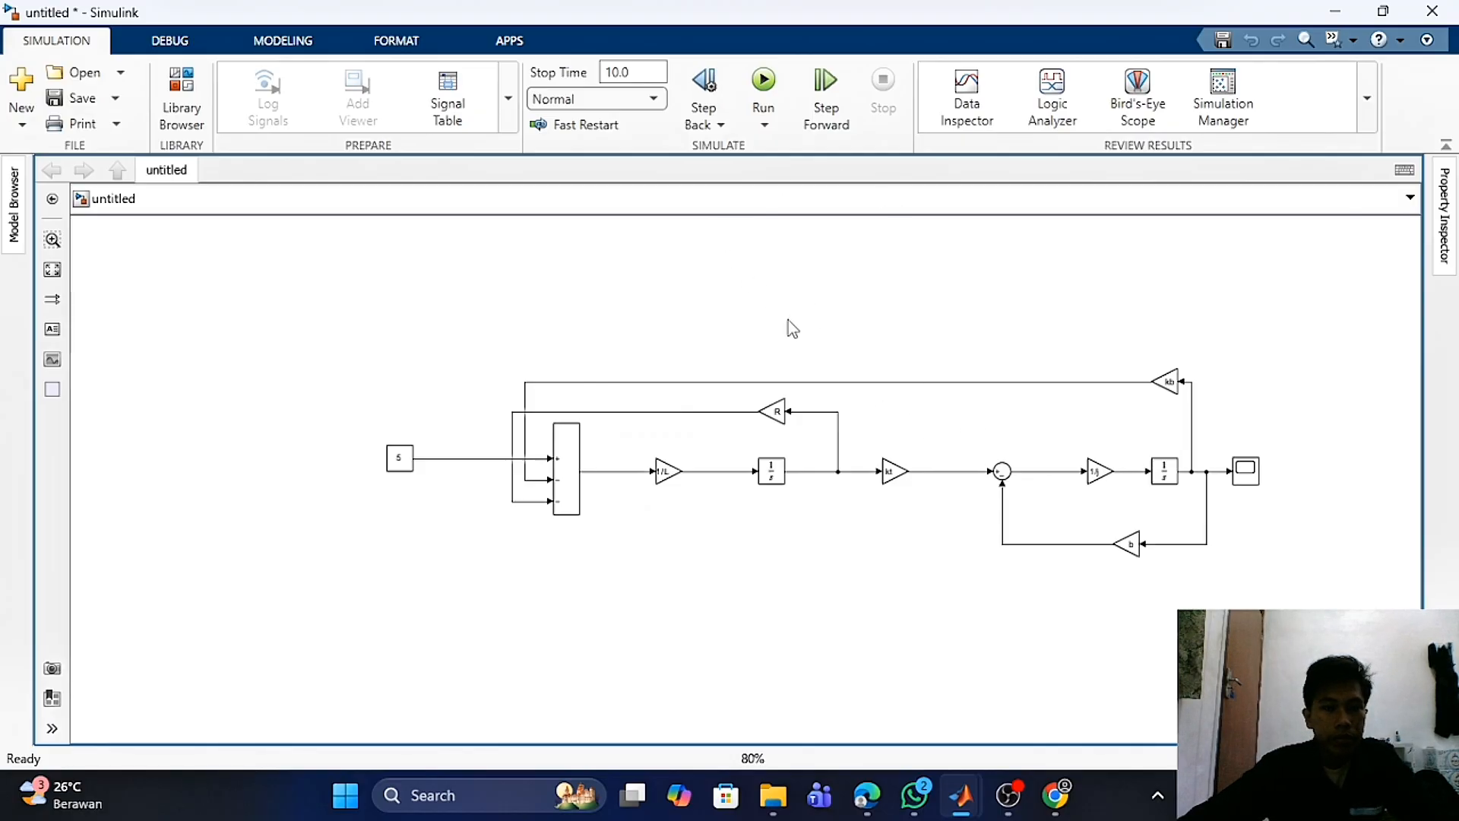
pyautogui.moveTo(762, 253); pyautogui.dragTo(959, 257)
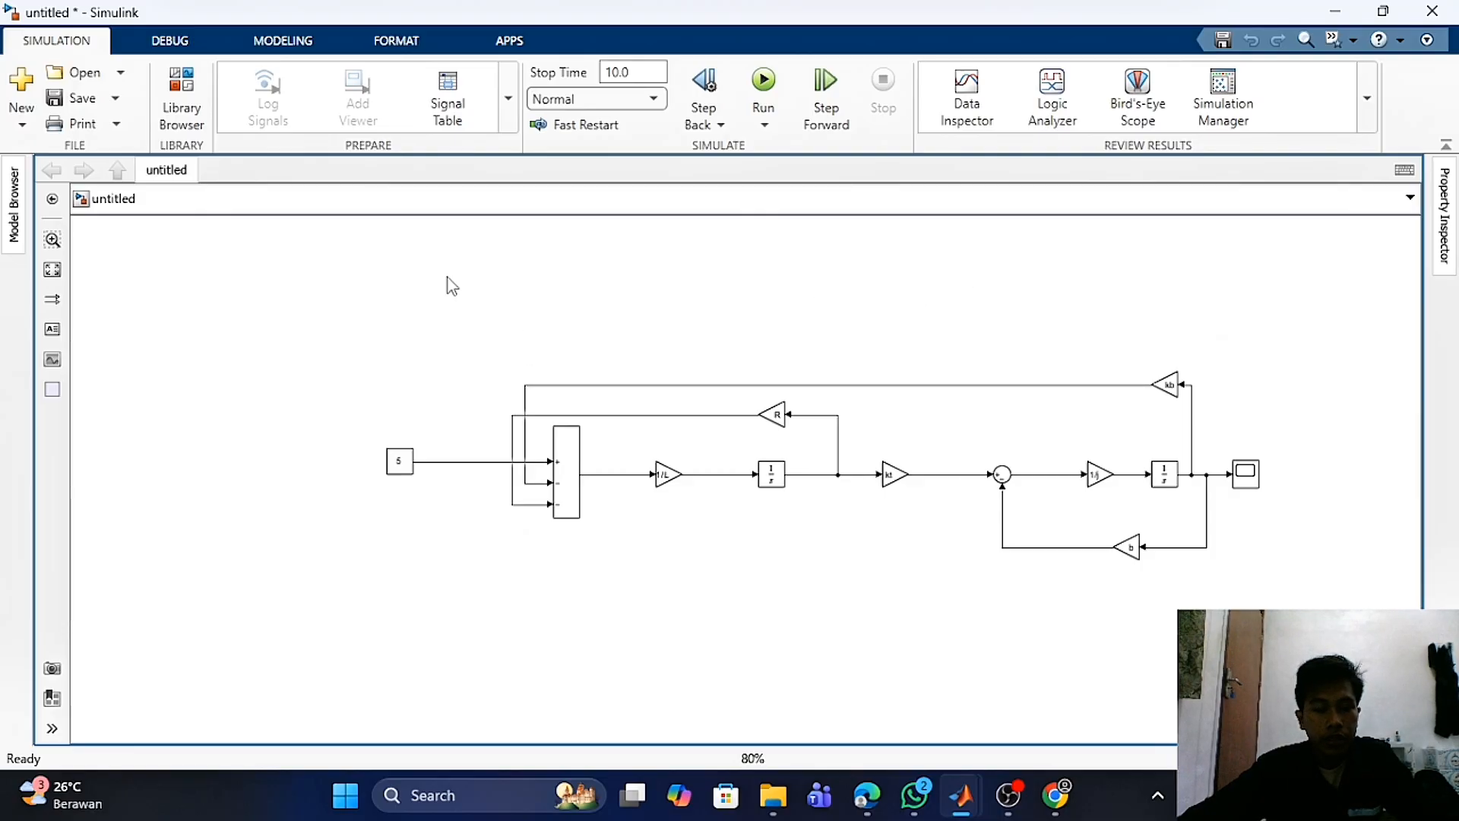
pyautogui.moveTo(448, 278); pyautogui.dragTo(664, 298)
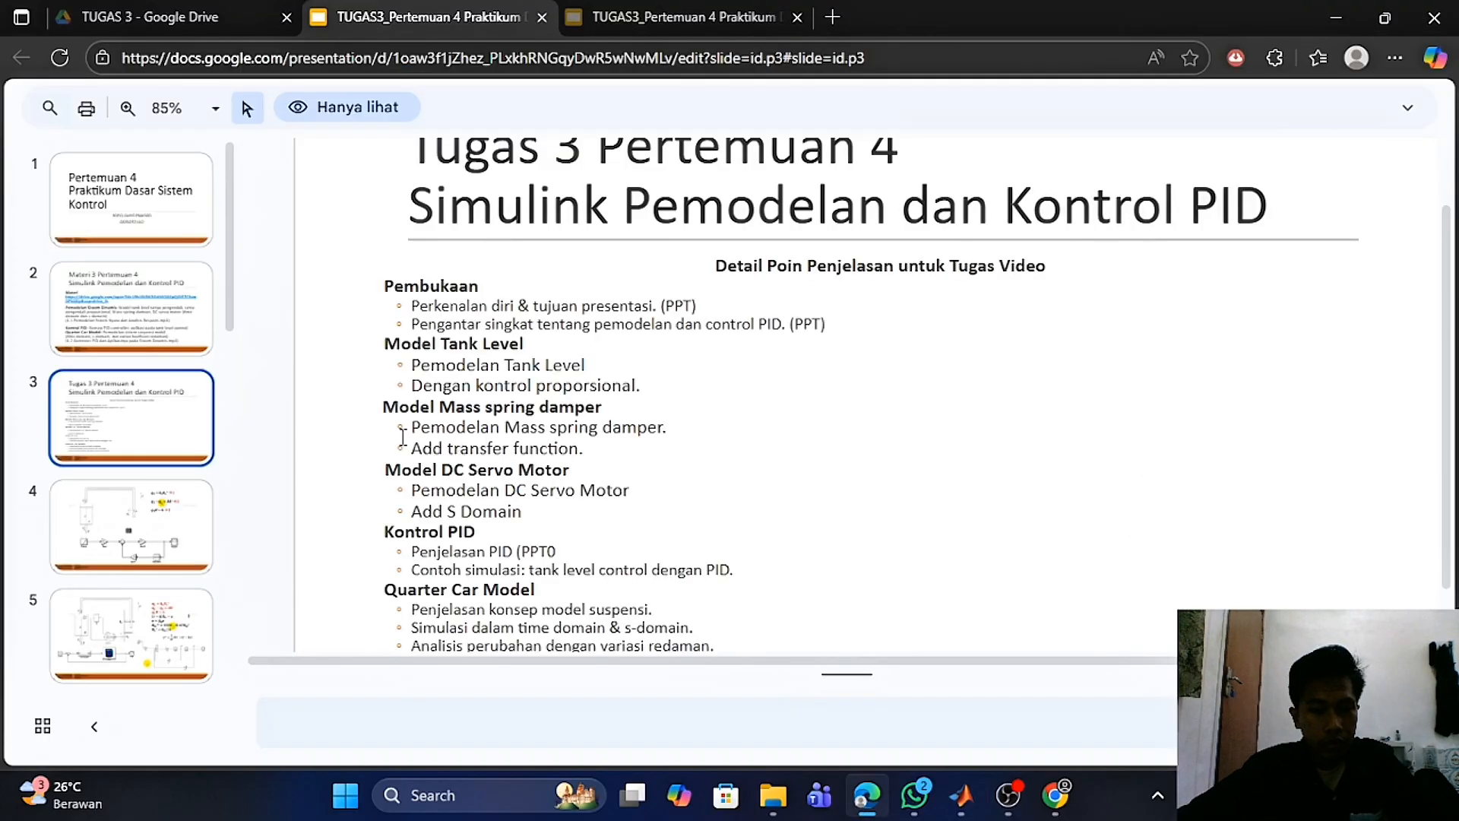
# - Highlight the Add S Domain item in the slide outline and return to the Simulink model
pyautogui.moveTo(410, 508); pyautogui.dragTo(522, 516)
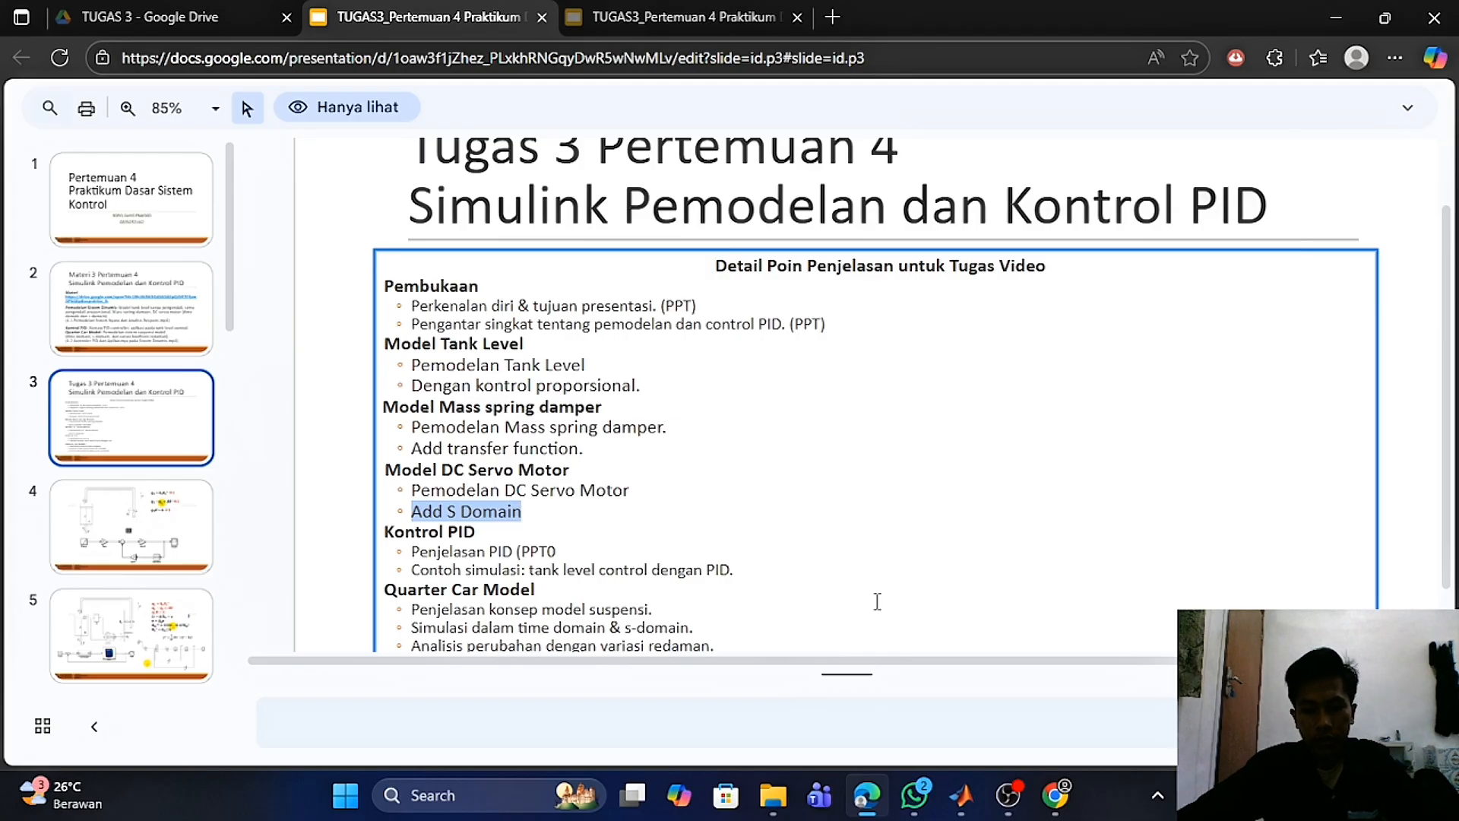
pyautogui.click(1015, 684)
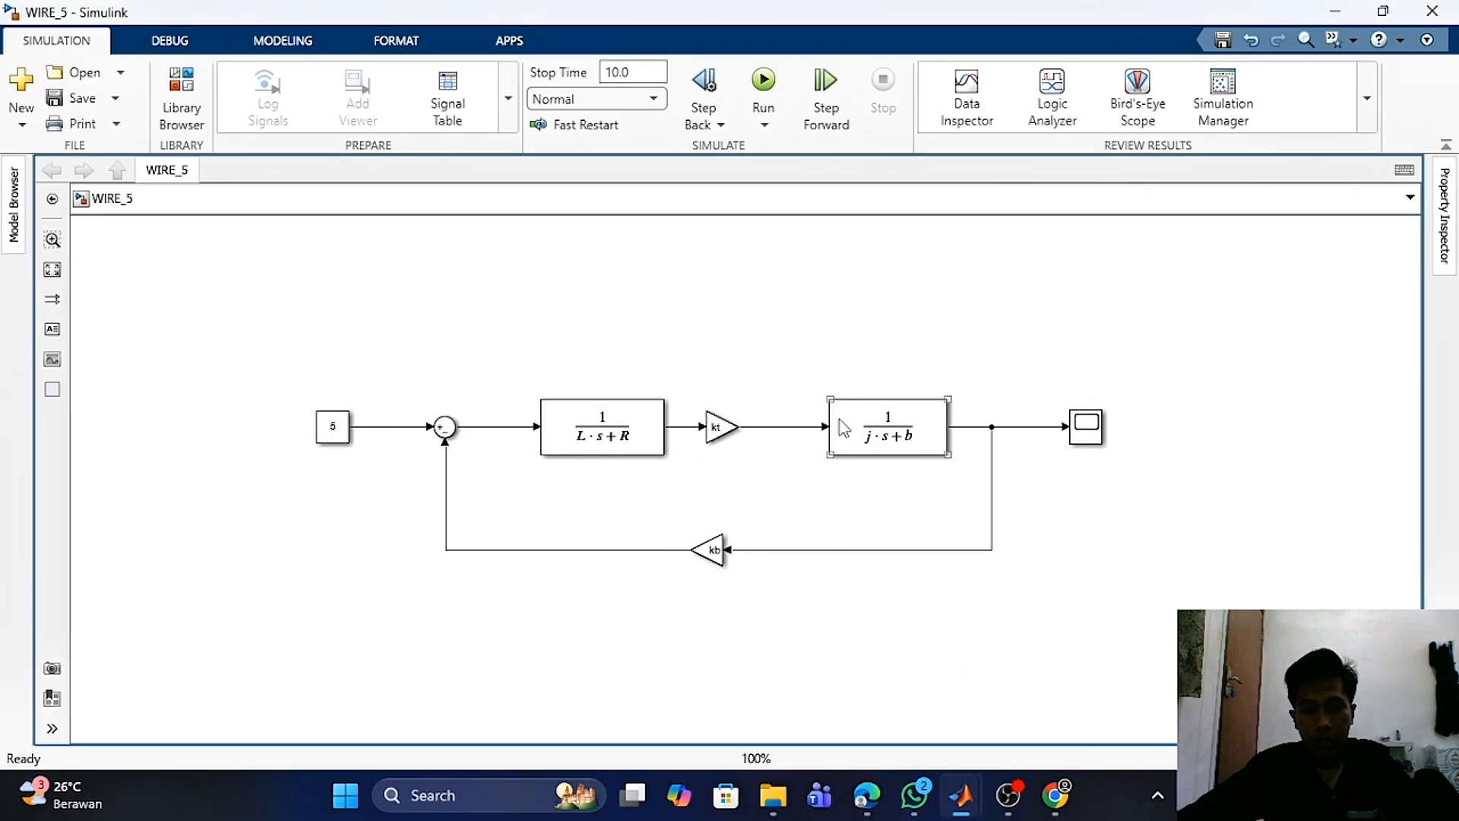
# - Inspect the two transfer function blocks of the DC servo motor model, L·s+R and j·s+b
pyautogui.moveTo(191, 301); pyautogui.dragTo(1143, 609)
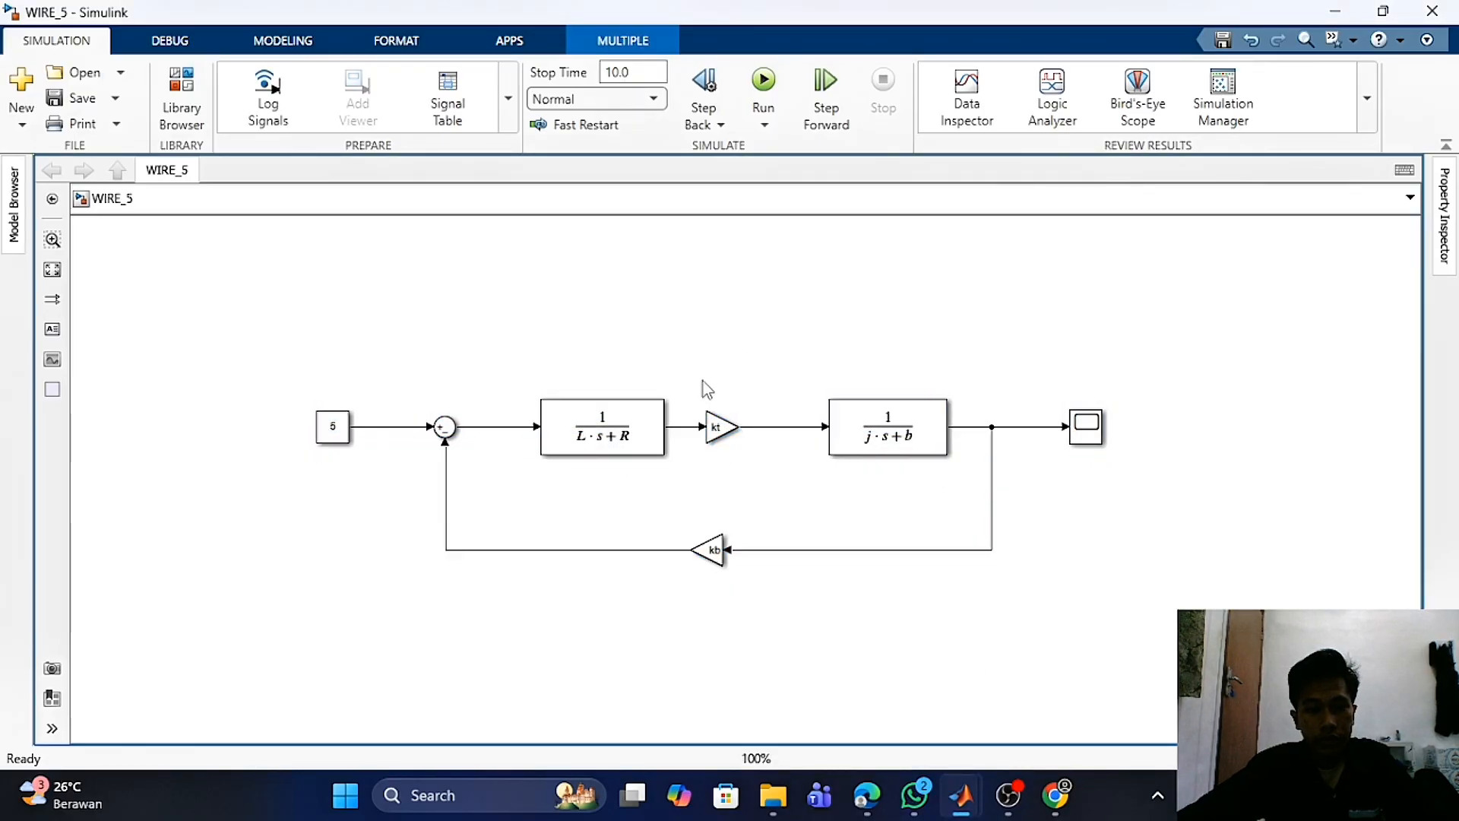
pyautogui.click(649, 419)
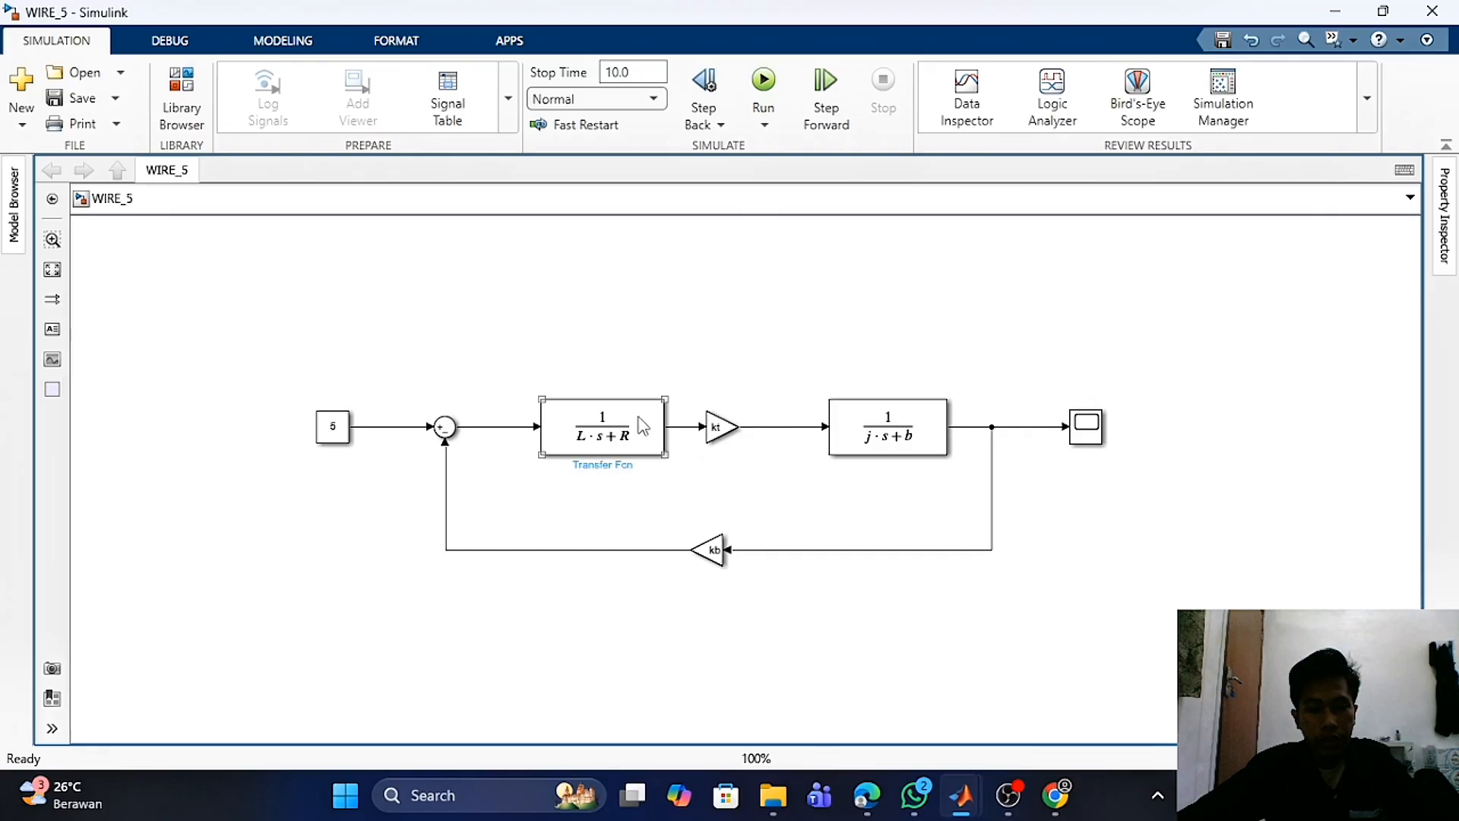
pyautogui.click(852, 423)
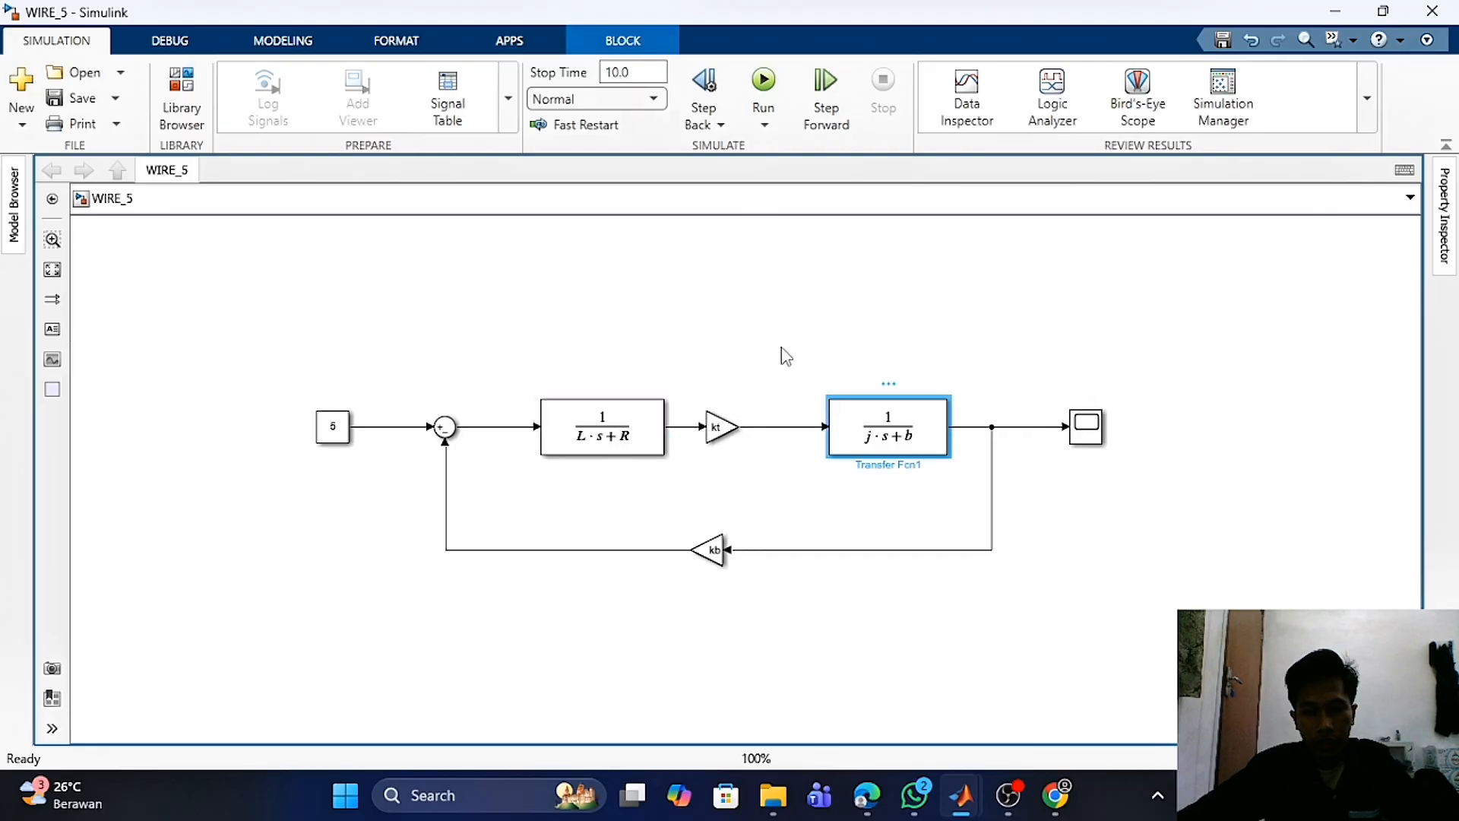
pyautogui.click(729, 308)
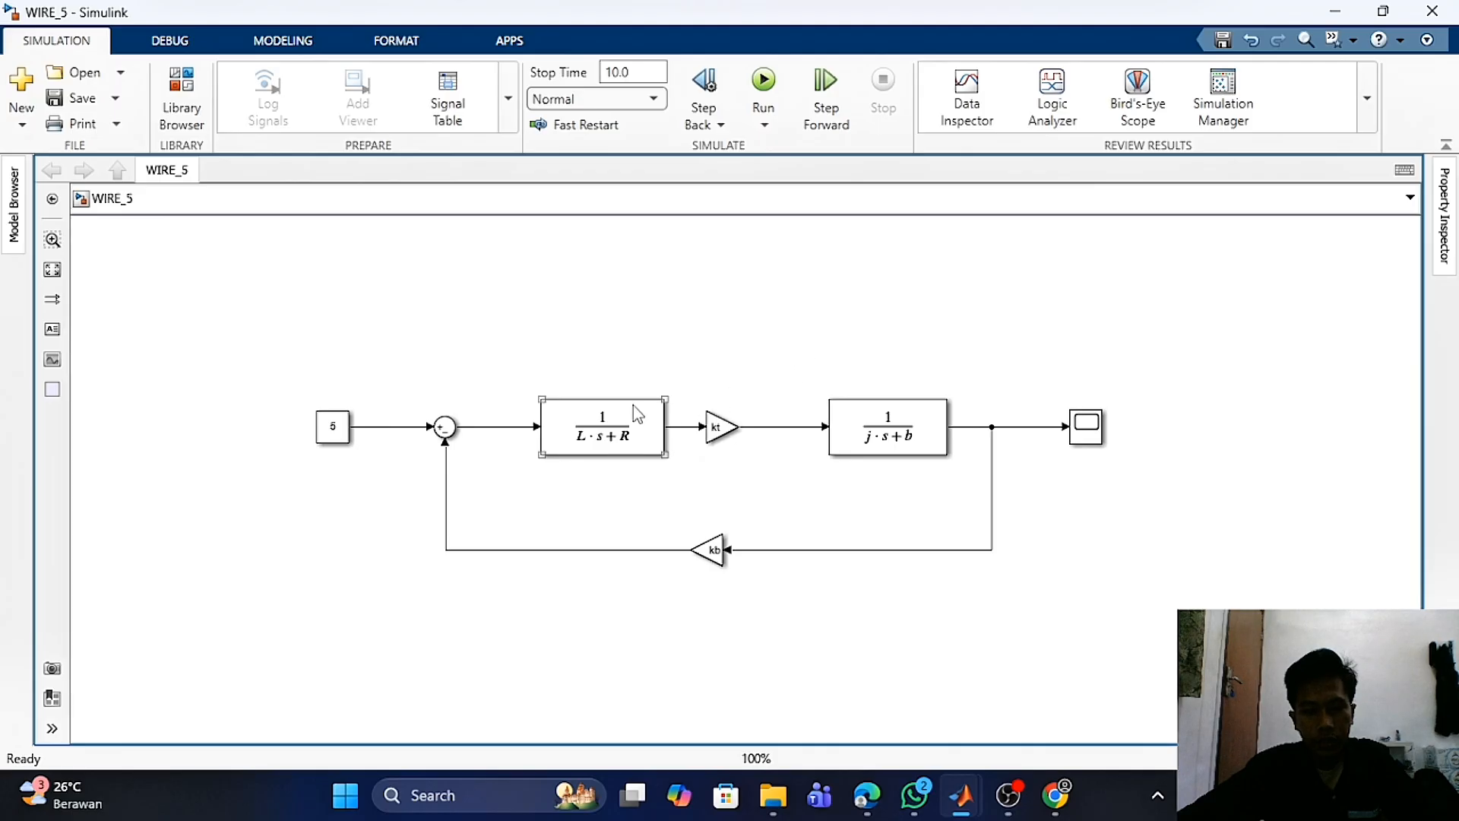
# - Review the Servo_Motor.m parameter script in MATLAB and switch back to the Simulink model
pyautogui.moveTo(965, 799)
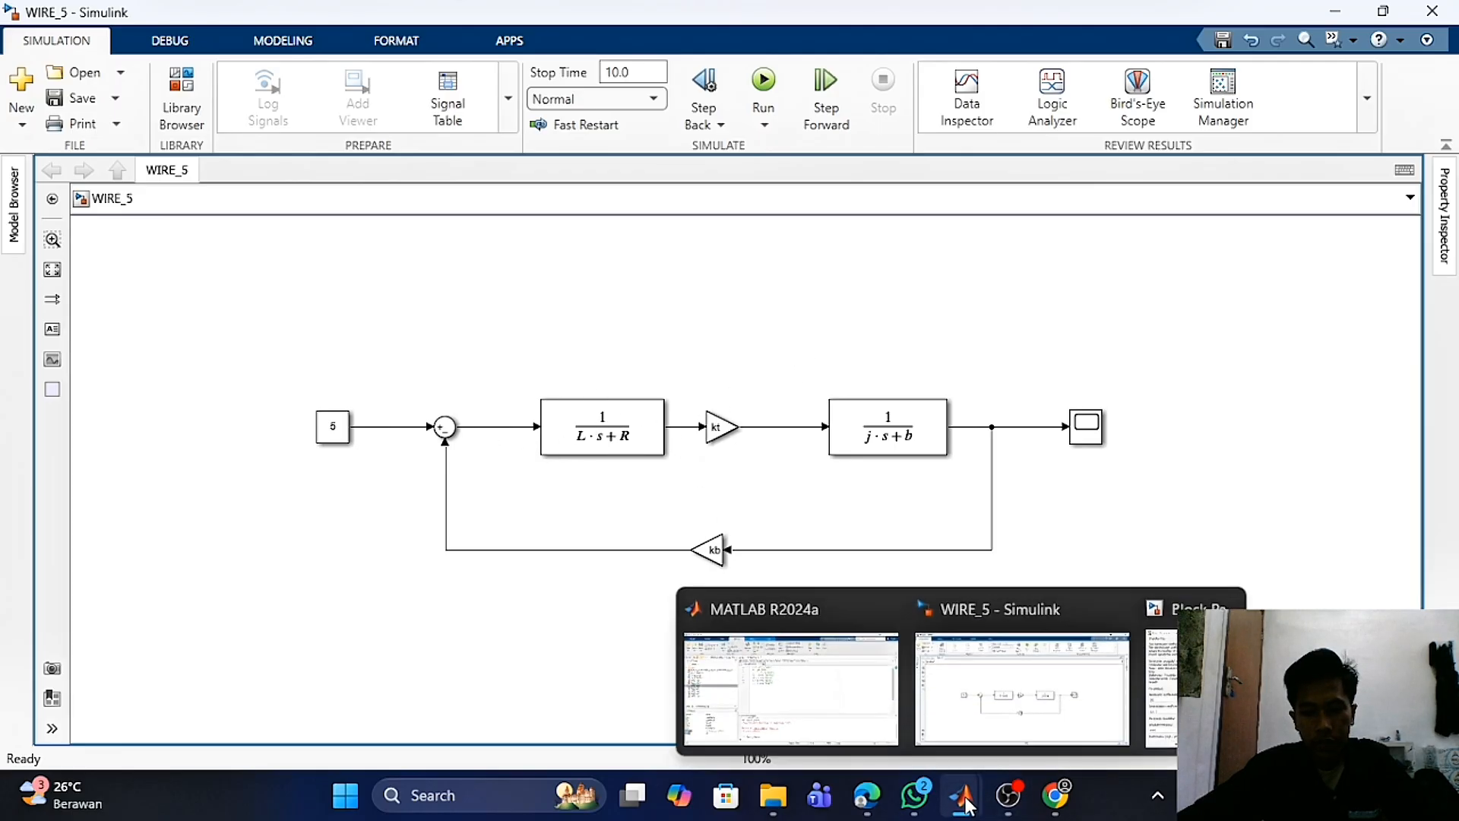
pyautogui.click(790, 687)
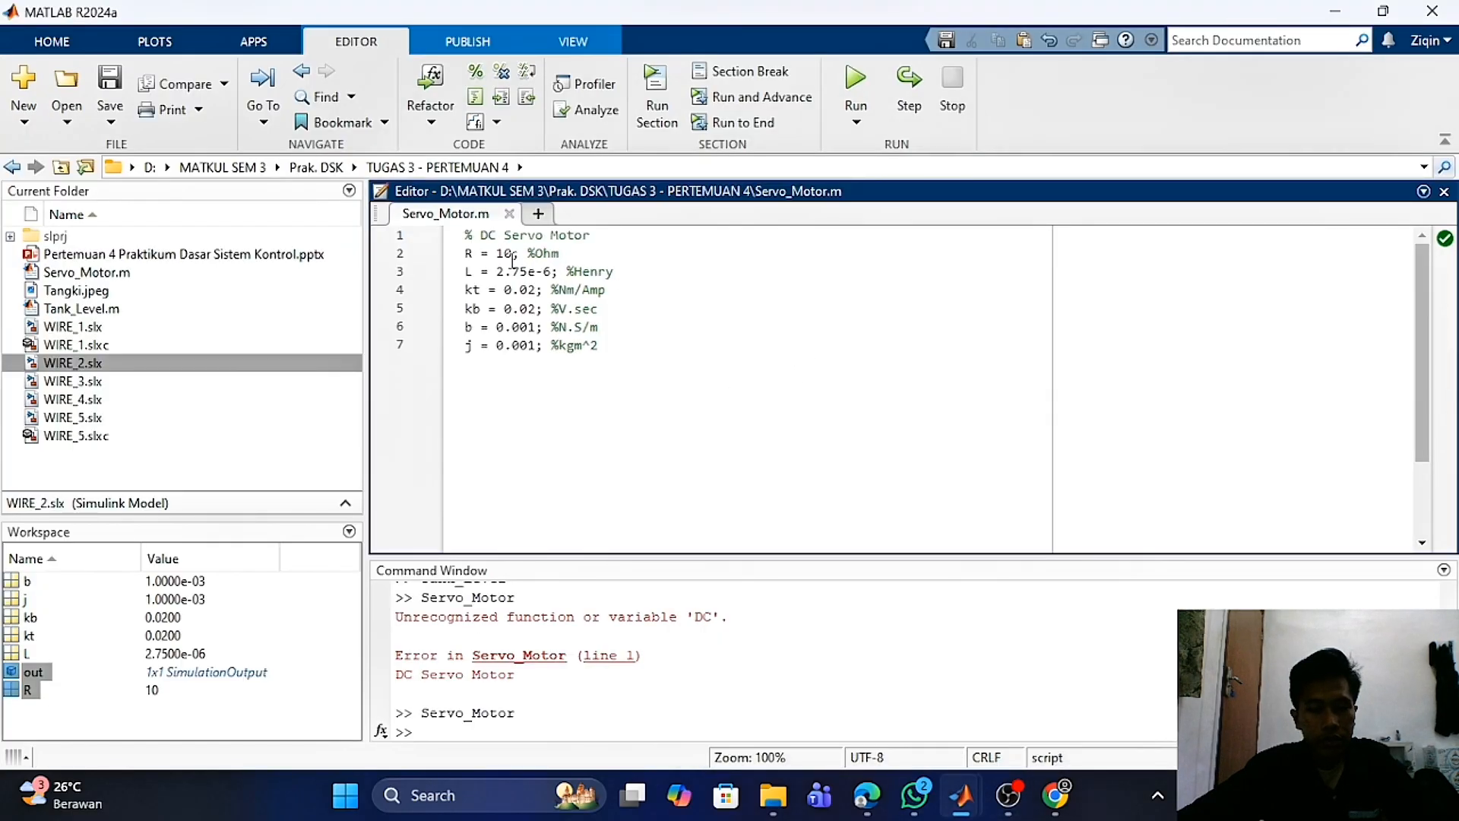
pyautogui.click(476, 272)
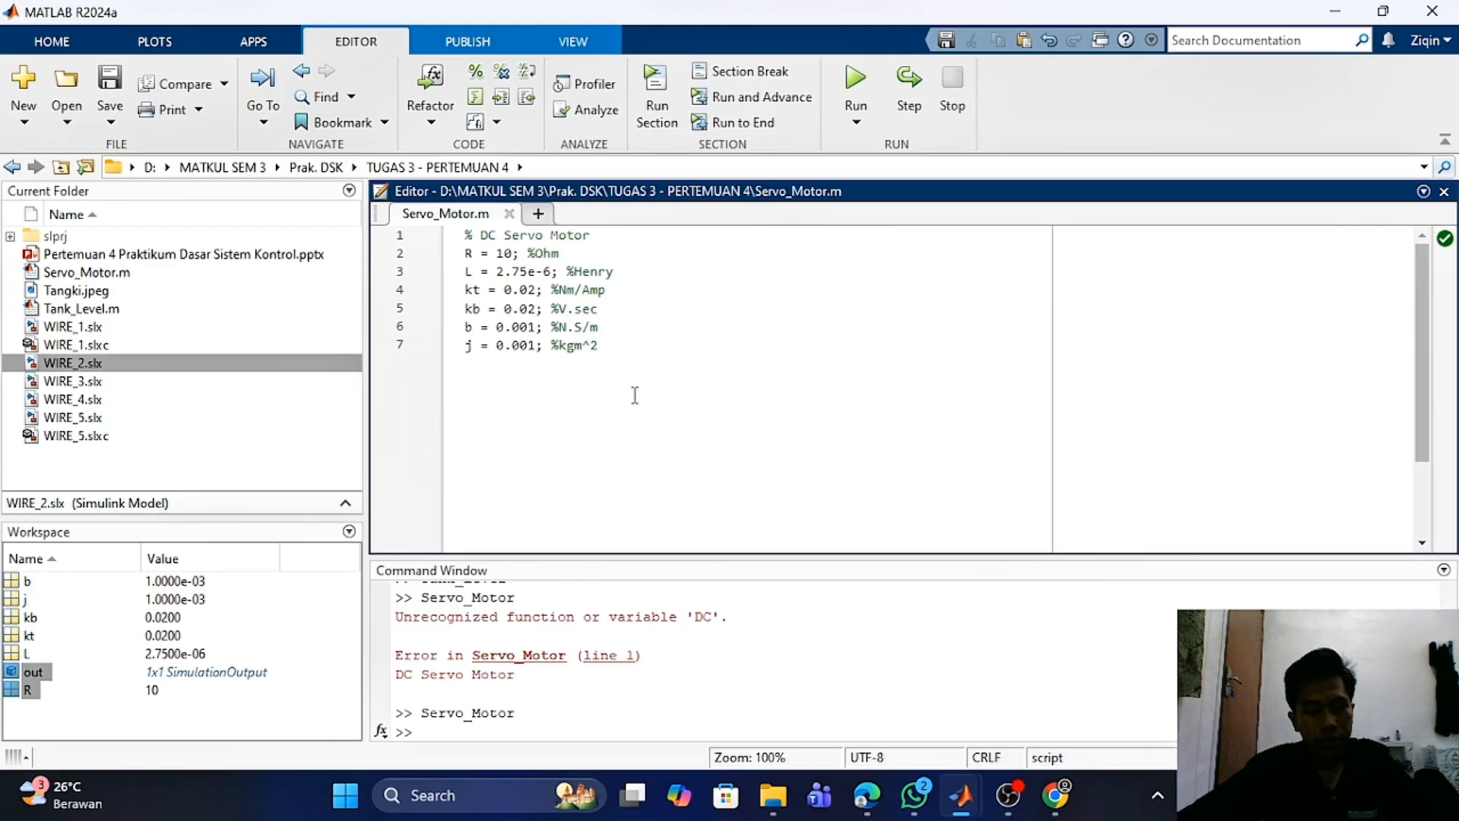
pyautogui.moveTo(977, 795)
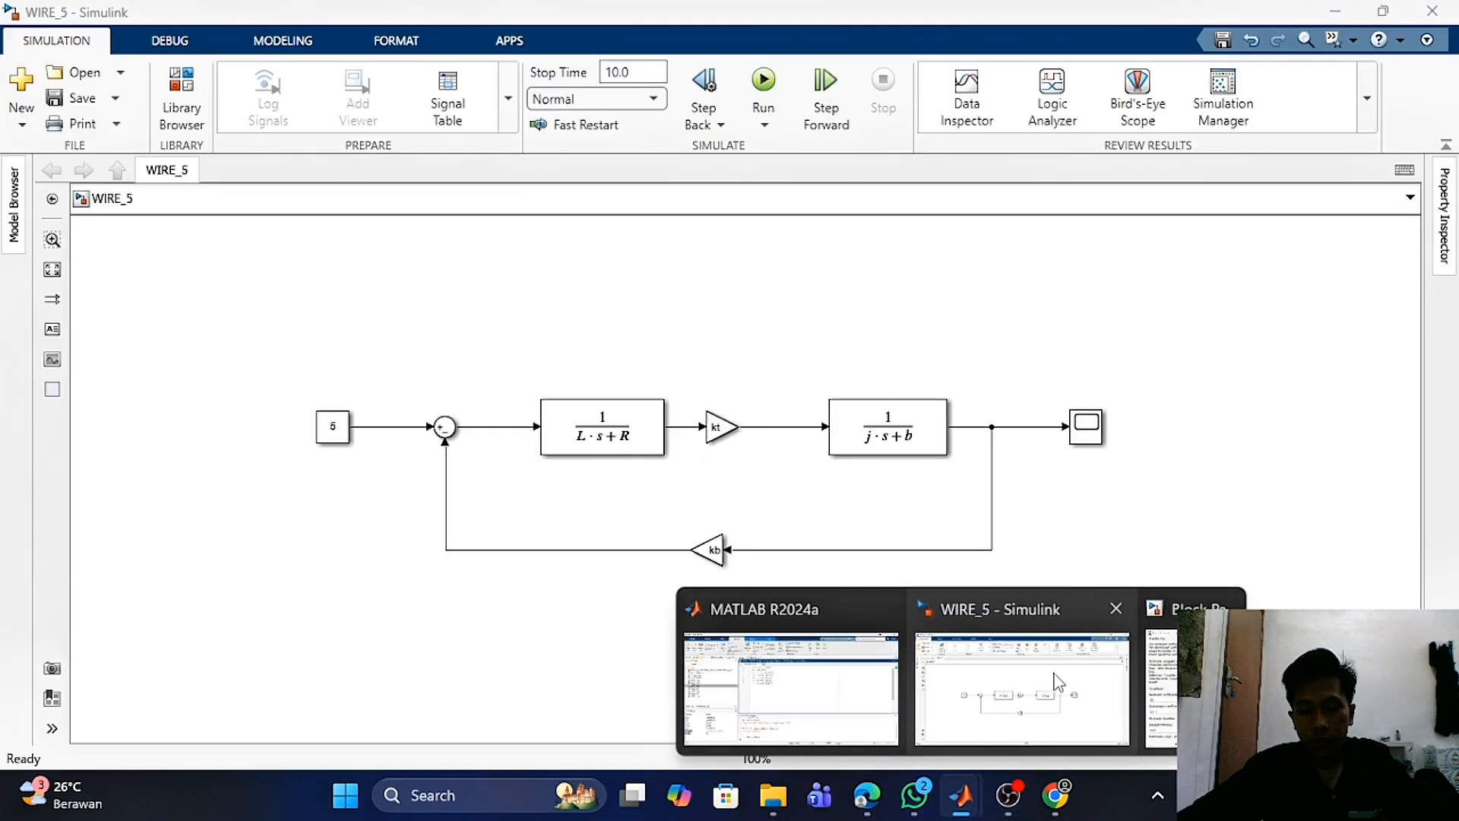
pyautogui.click(1058, 682)
# - Rerun the DC servo motor simulation and open the Scope, repositioning its window to view the response
pyautogui.click(778, 109)
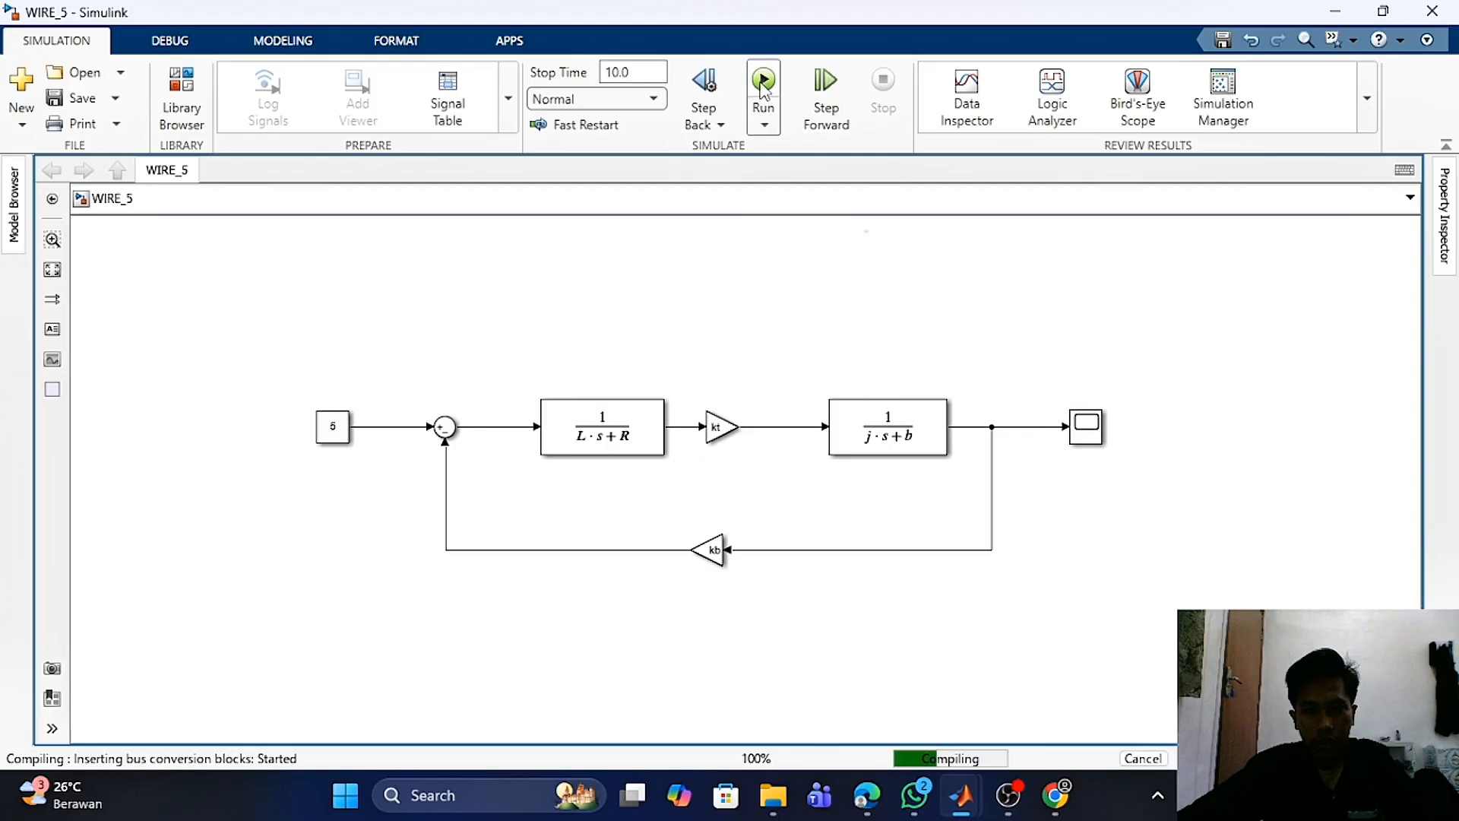
pyautogui.click(1091, 439)
pyautogui.doubleClick(1091, 439)
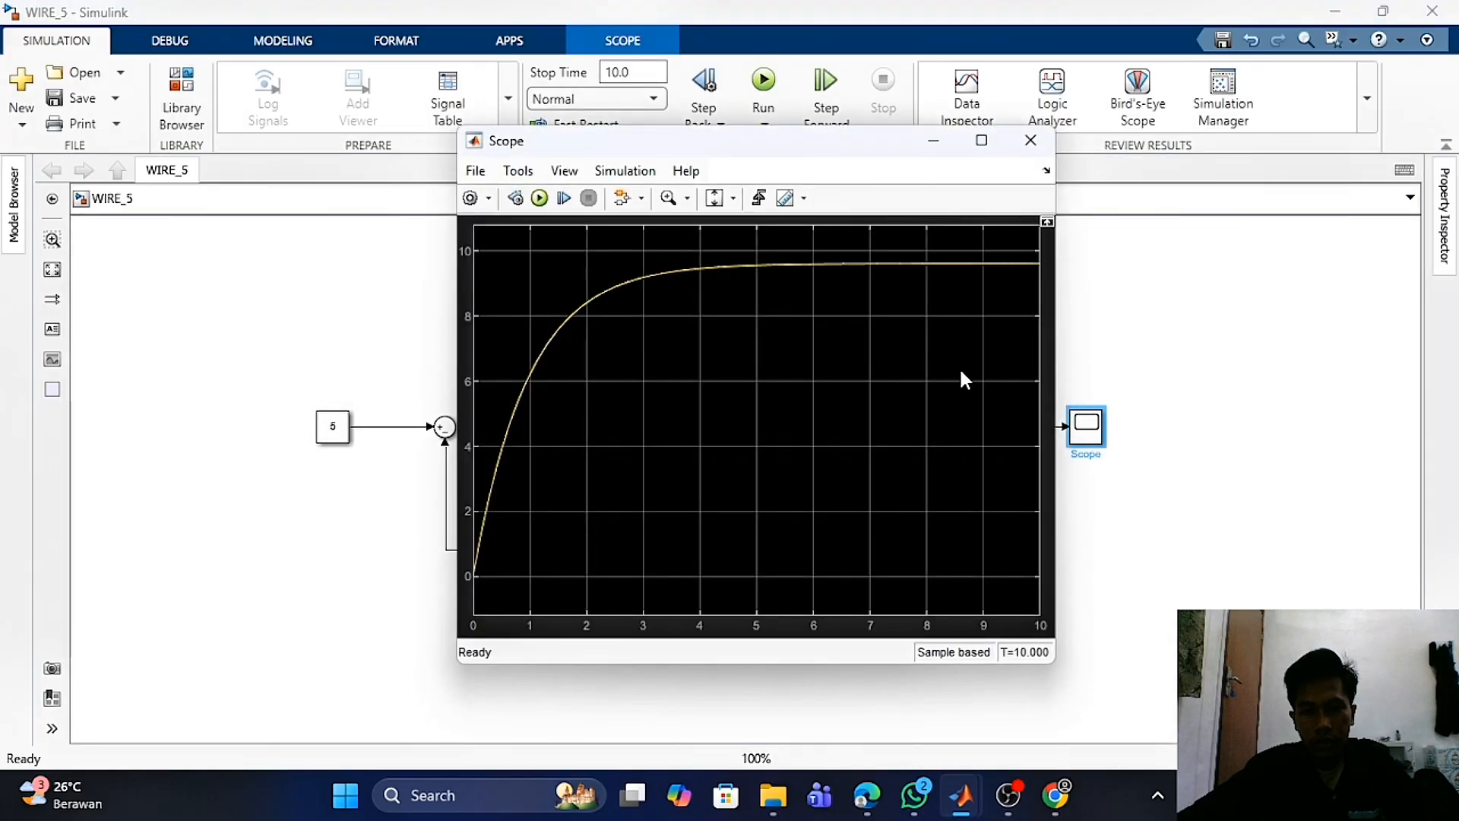
pyautogui.moveTo(798, 140); pyautogui.dragTo(872, 123)
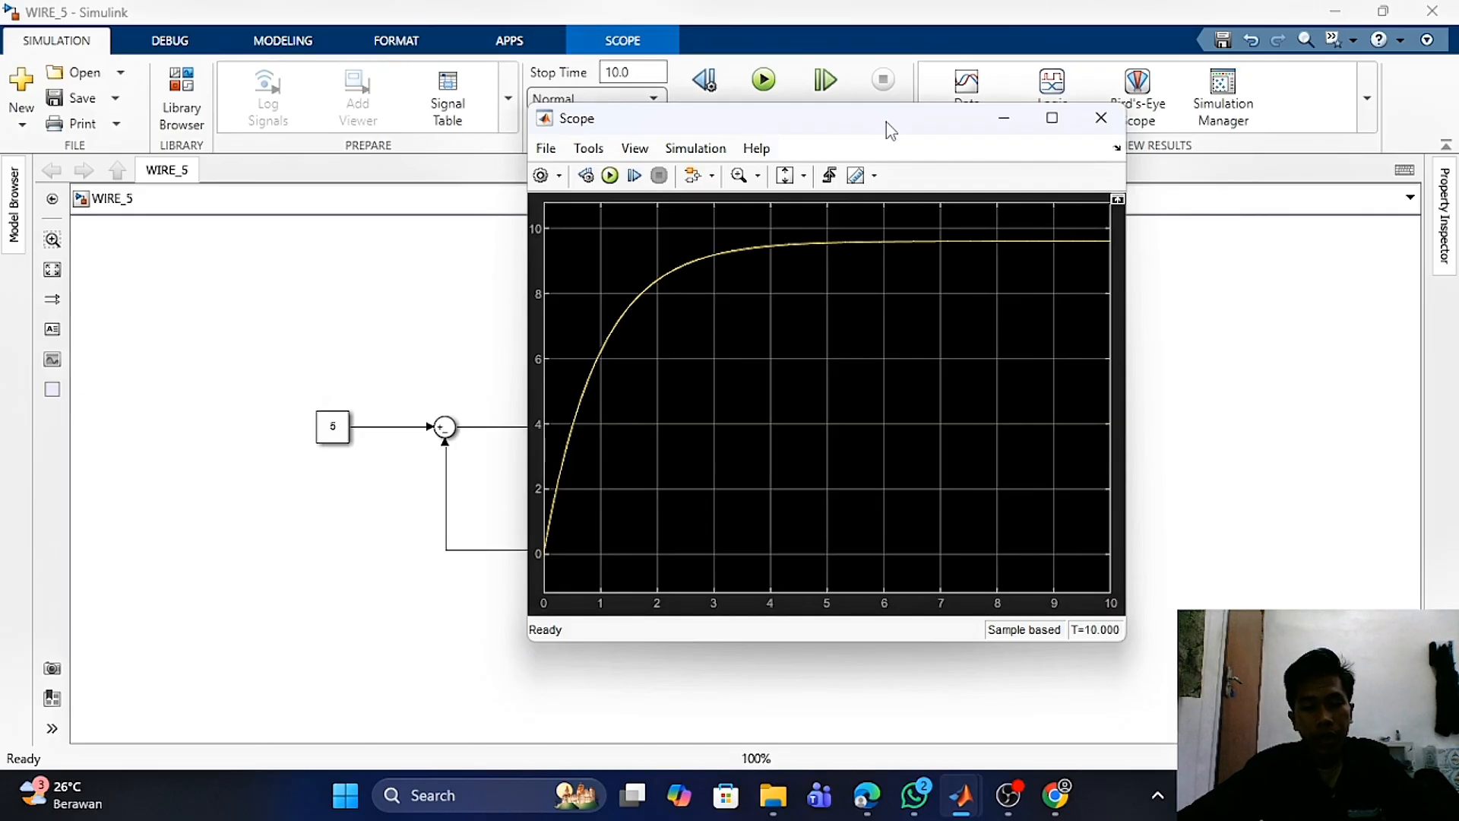
pyautogui.moveTo(883, 122); pyautogui.dragTo(1142, 137)
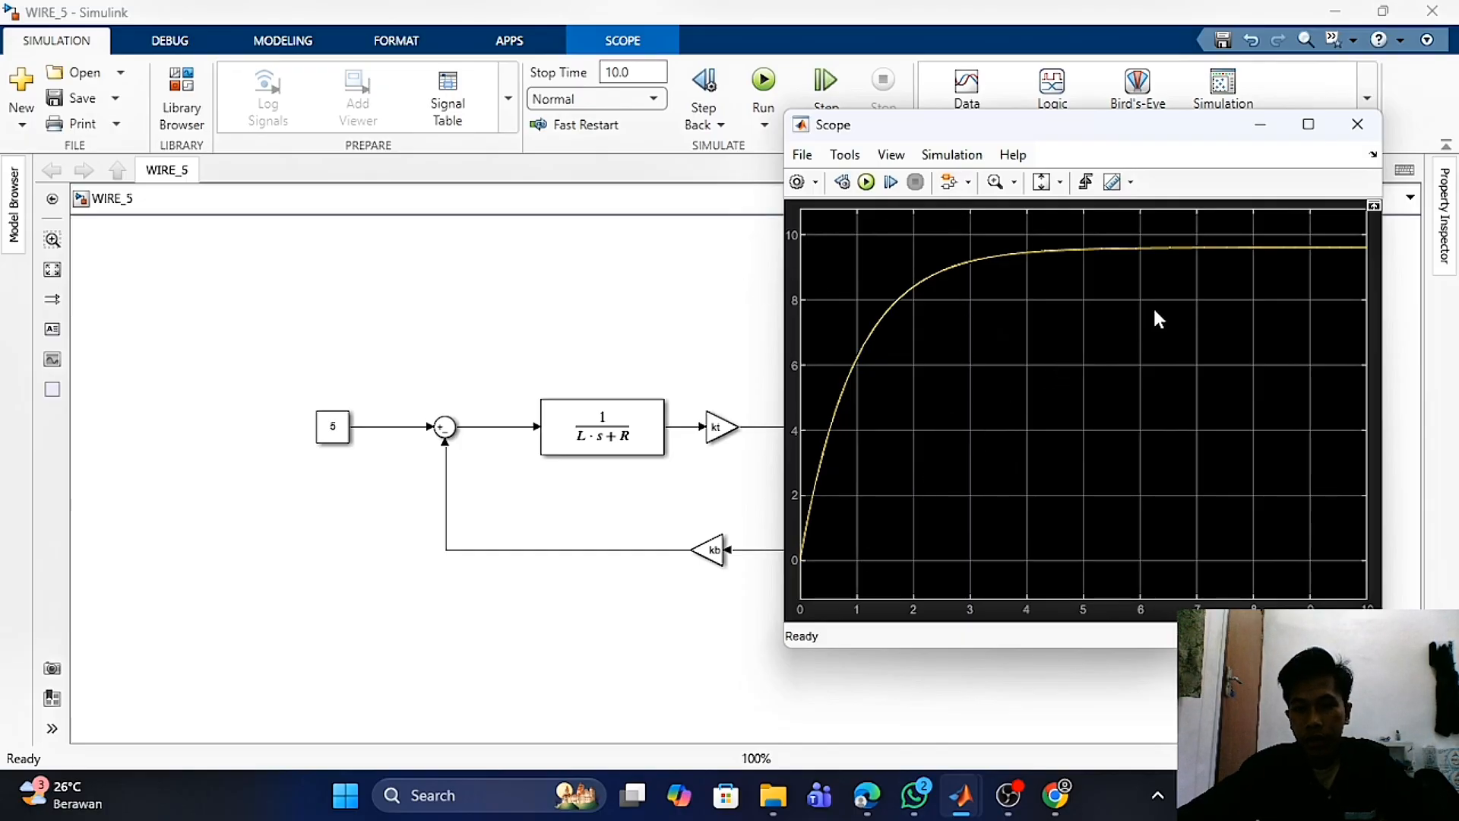
pyautogui.moveTo(1115, 128); pyautogui.dragTo(999, 137)
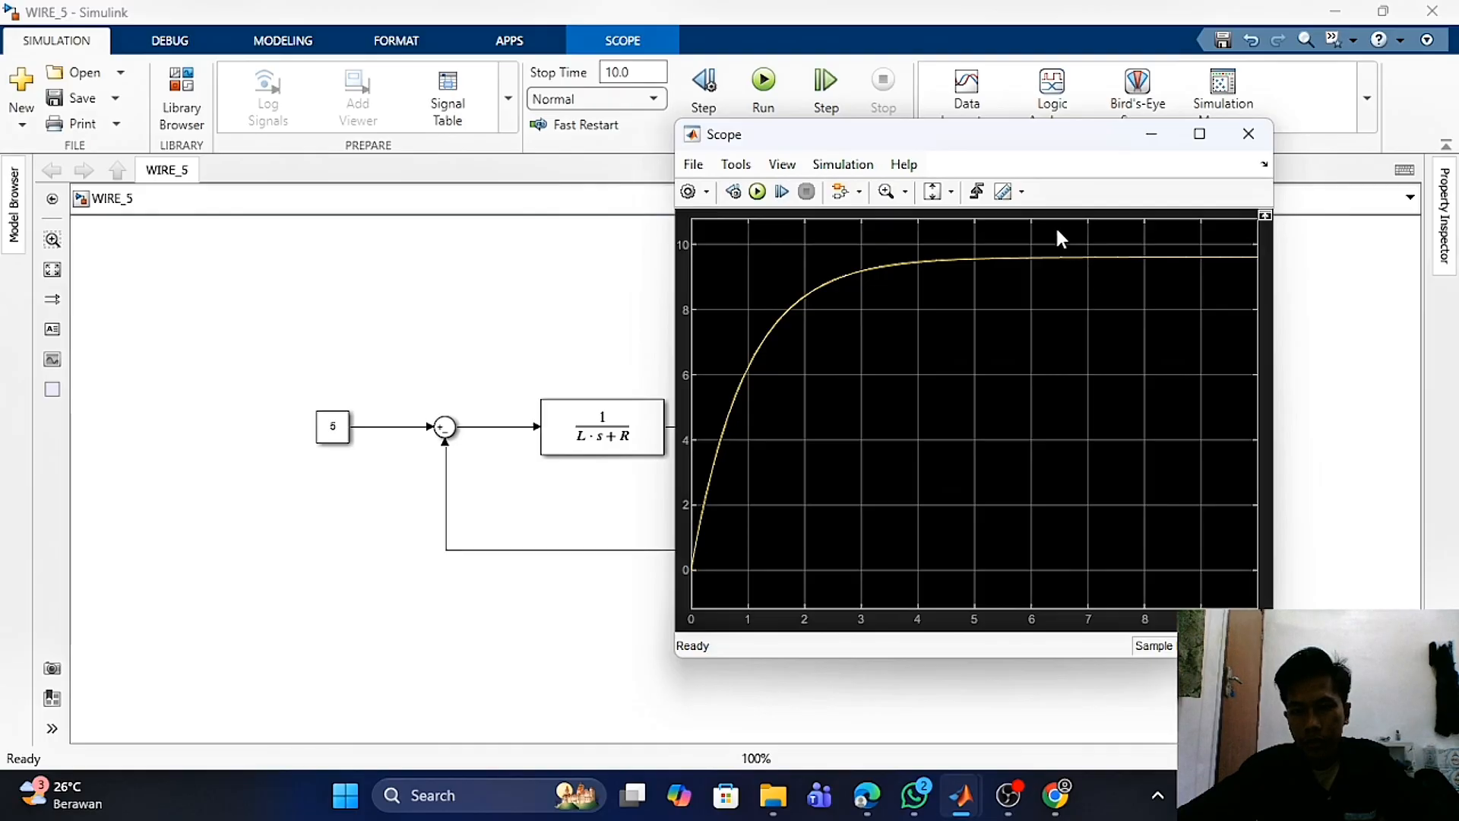
pyautogui.moveTo(1023, 143); pyautogui.dragTo(1056, 172)
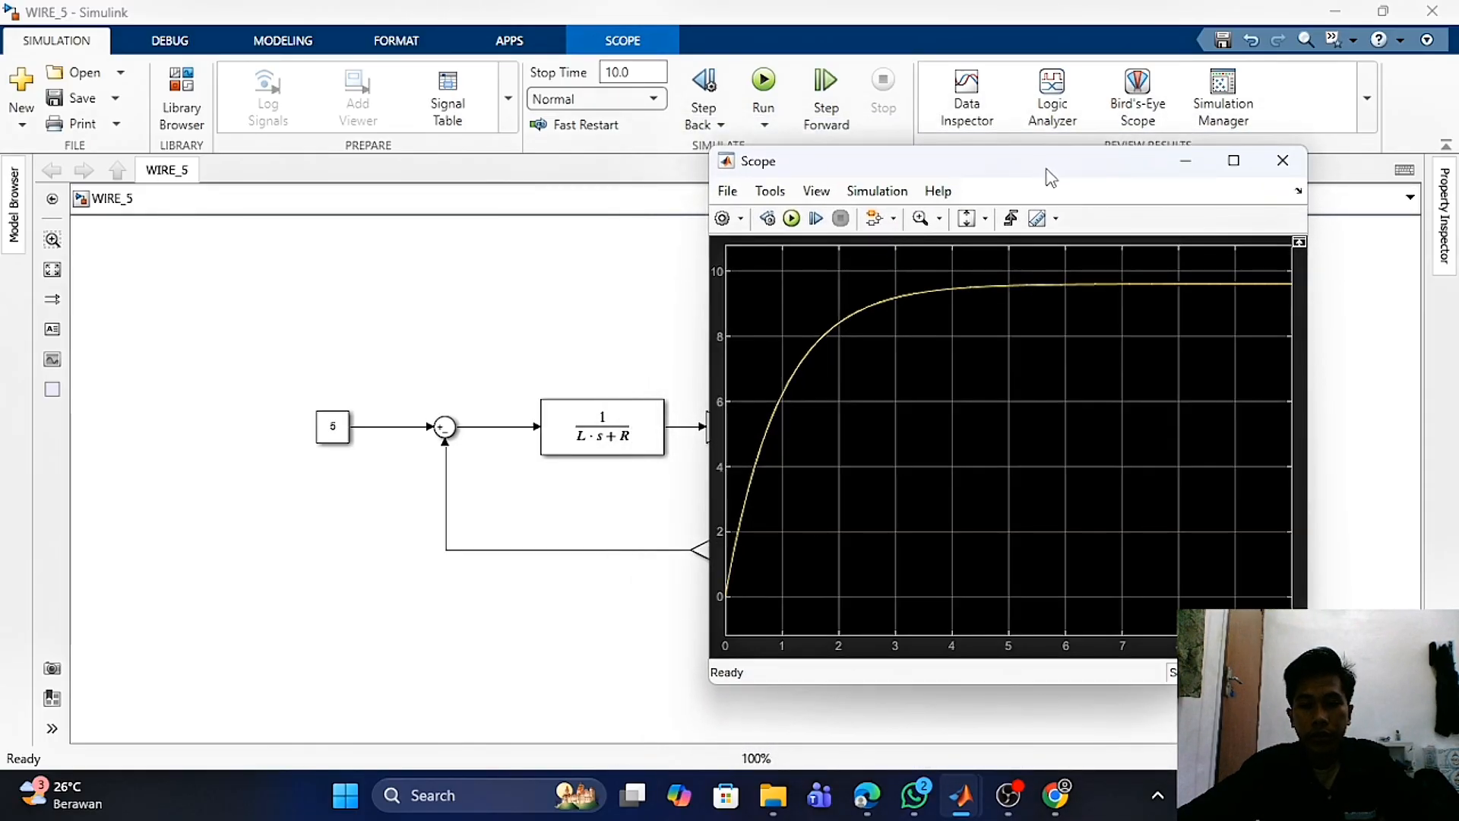
pyautogui.moveTo(1045, 175)
pyautogui.mouseDown()
pyautogui.moveTo(1010, 185)
pyautogui.moveTo(1066, 158)
pyautogui.mouseUp()
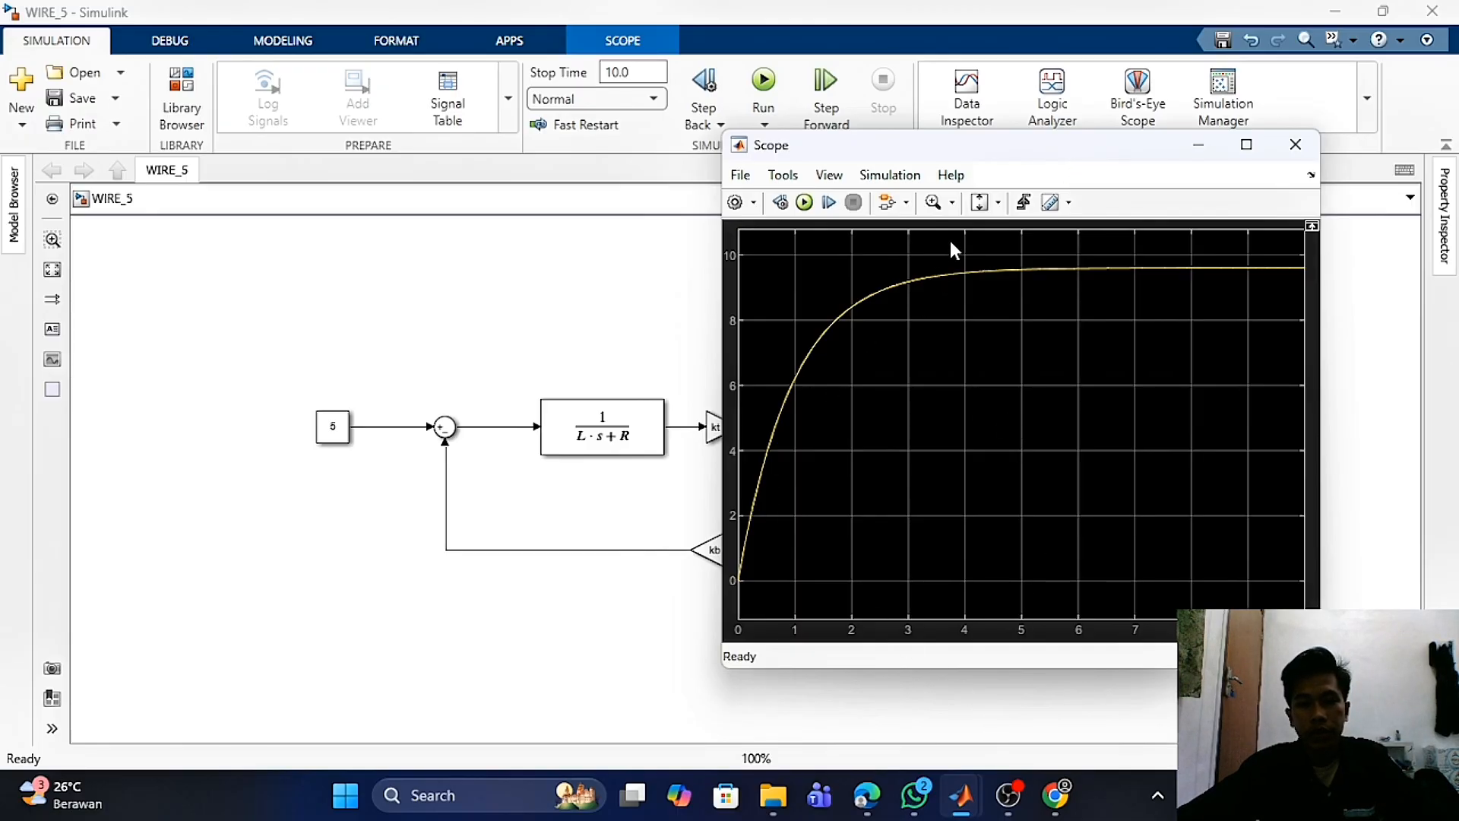
pyautogui.moveTo(971, 160); pyautogui.dragTo(773, 183)
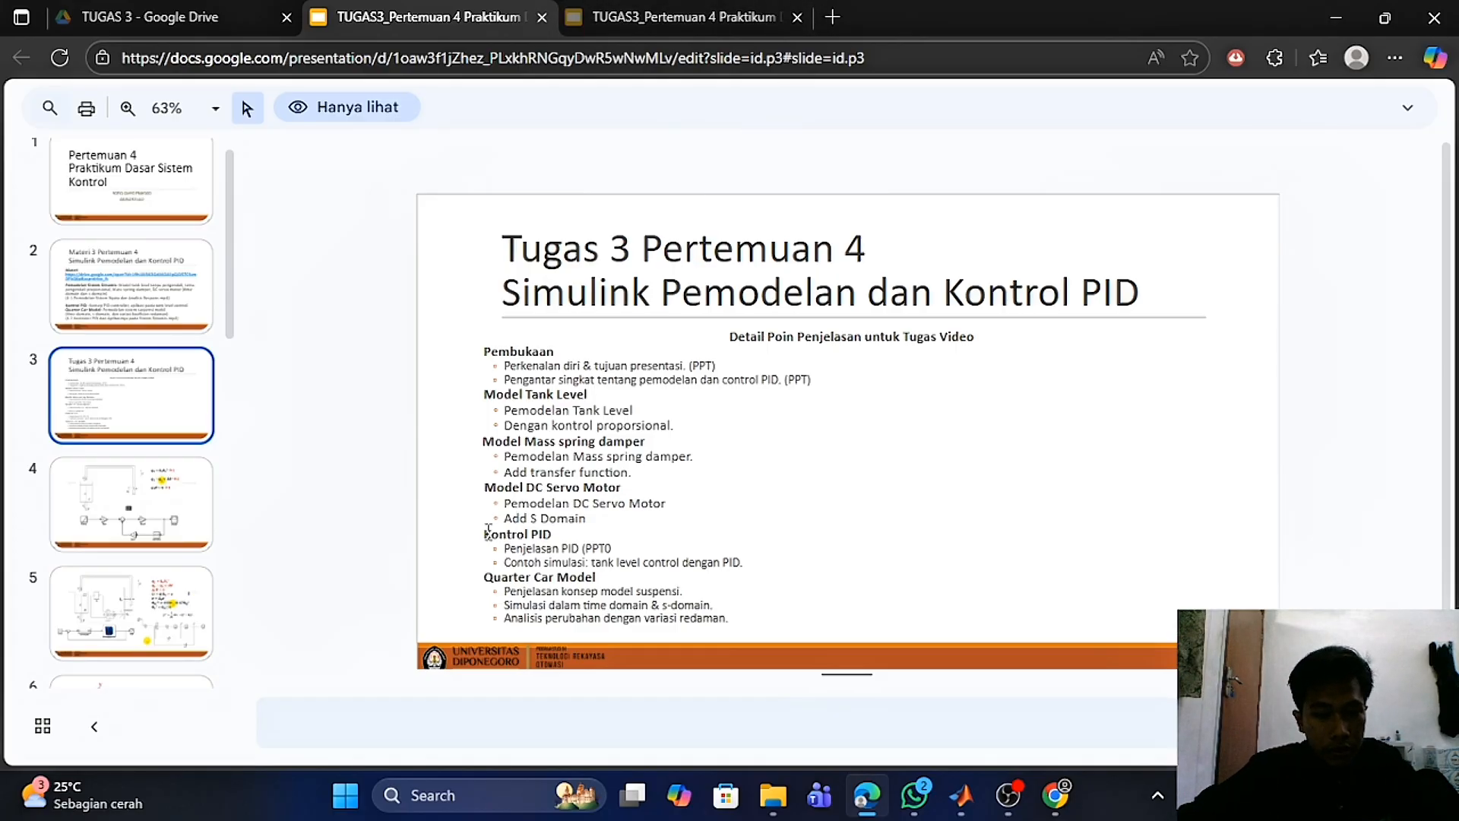
# - Highlight the Kontrol PID section and its tank level control dengan PID example in the slide outline
pyautogui.moveTo(487, 530); pyautogui.dragTo(536, 540)
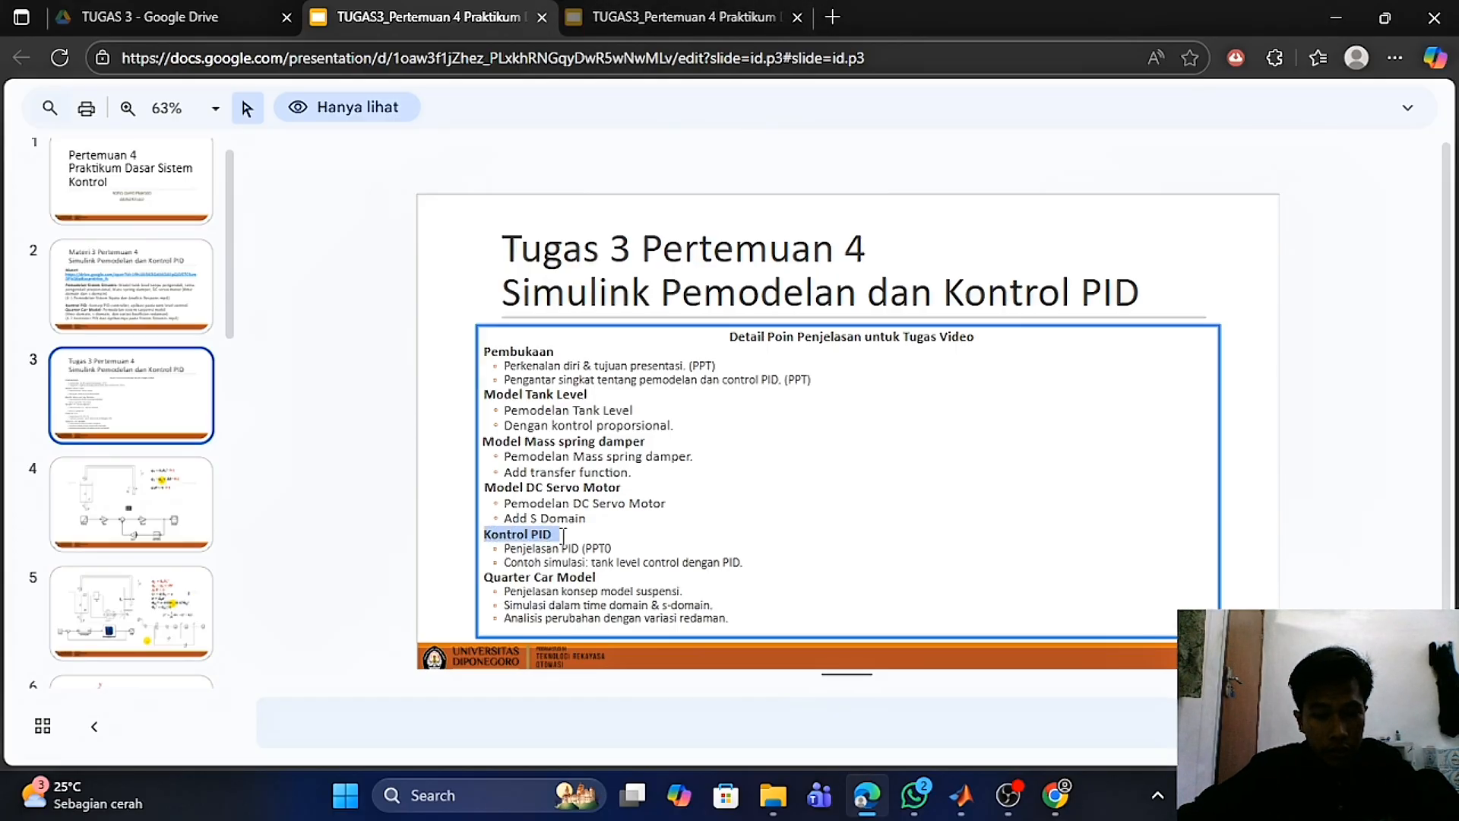
pyautogui.click(638, 536)
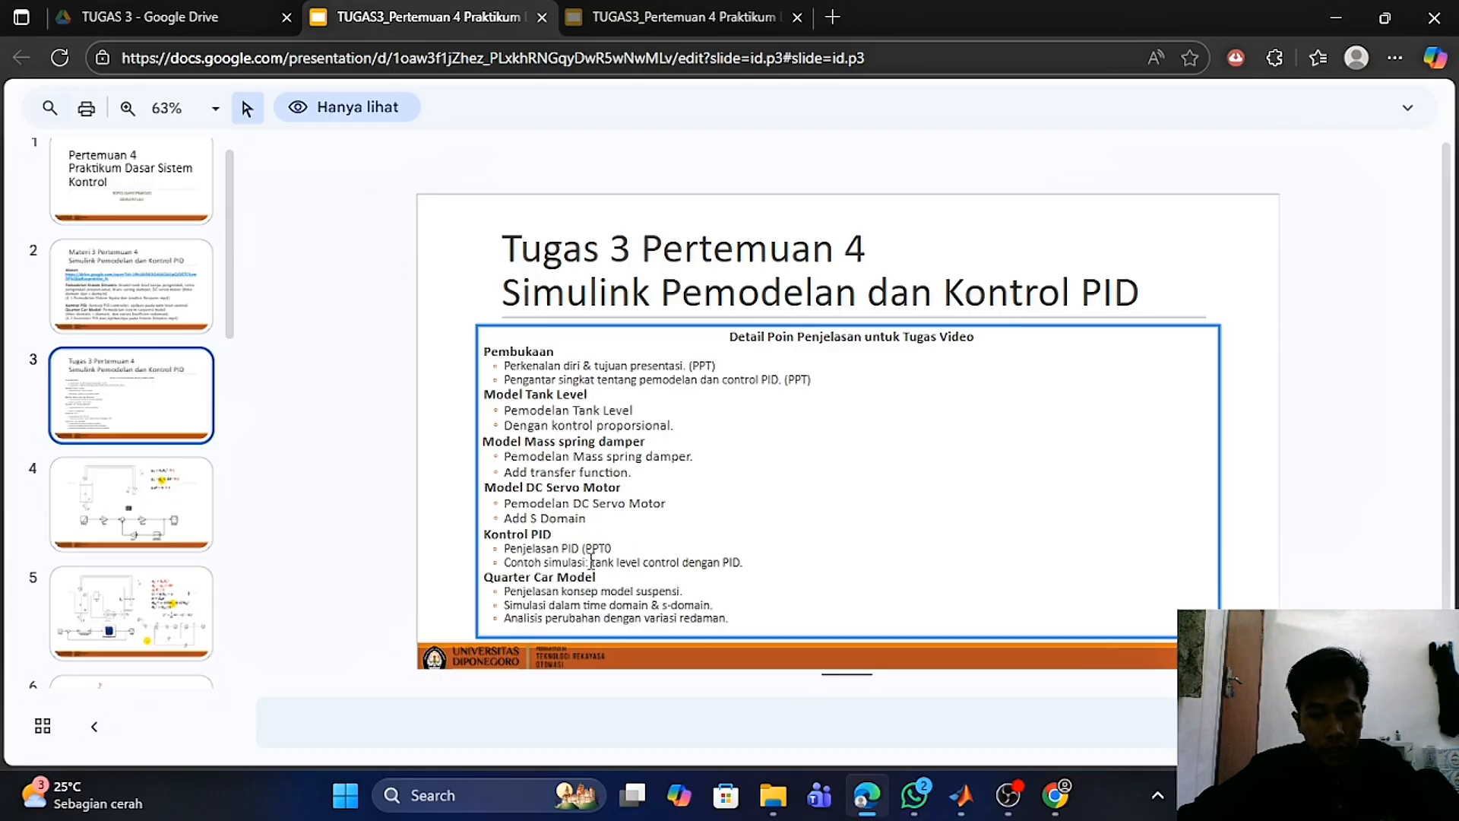
pyautogui.moveTo(591, 562); pyautogui.dragTo(744, 564)
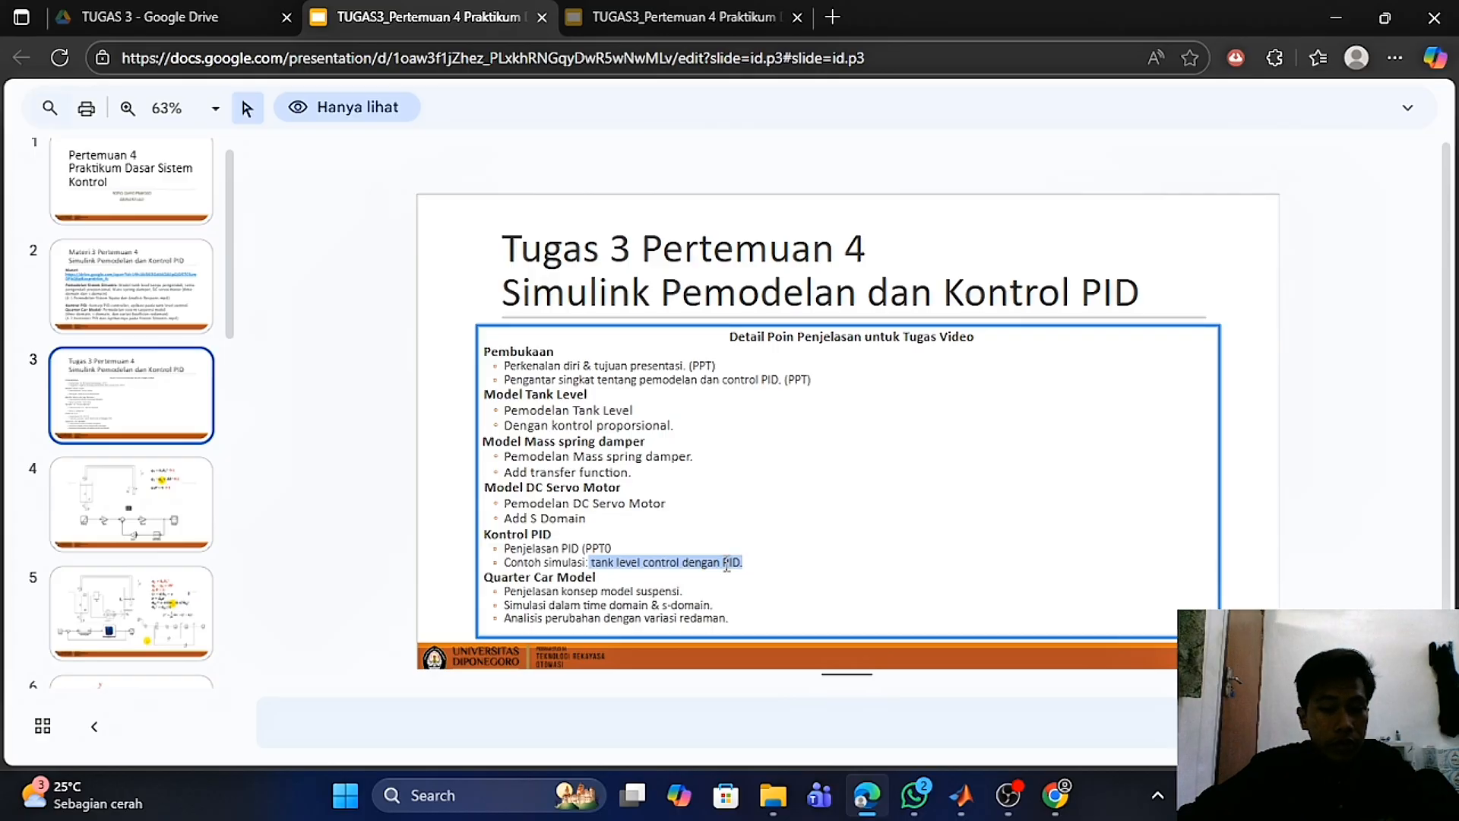
pyautogui.click(696, 508)
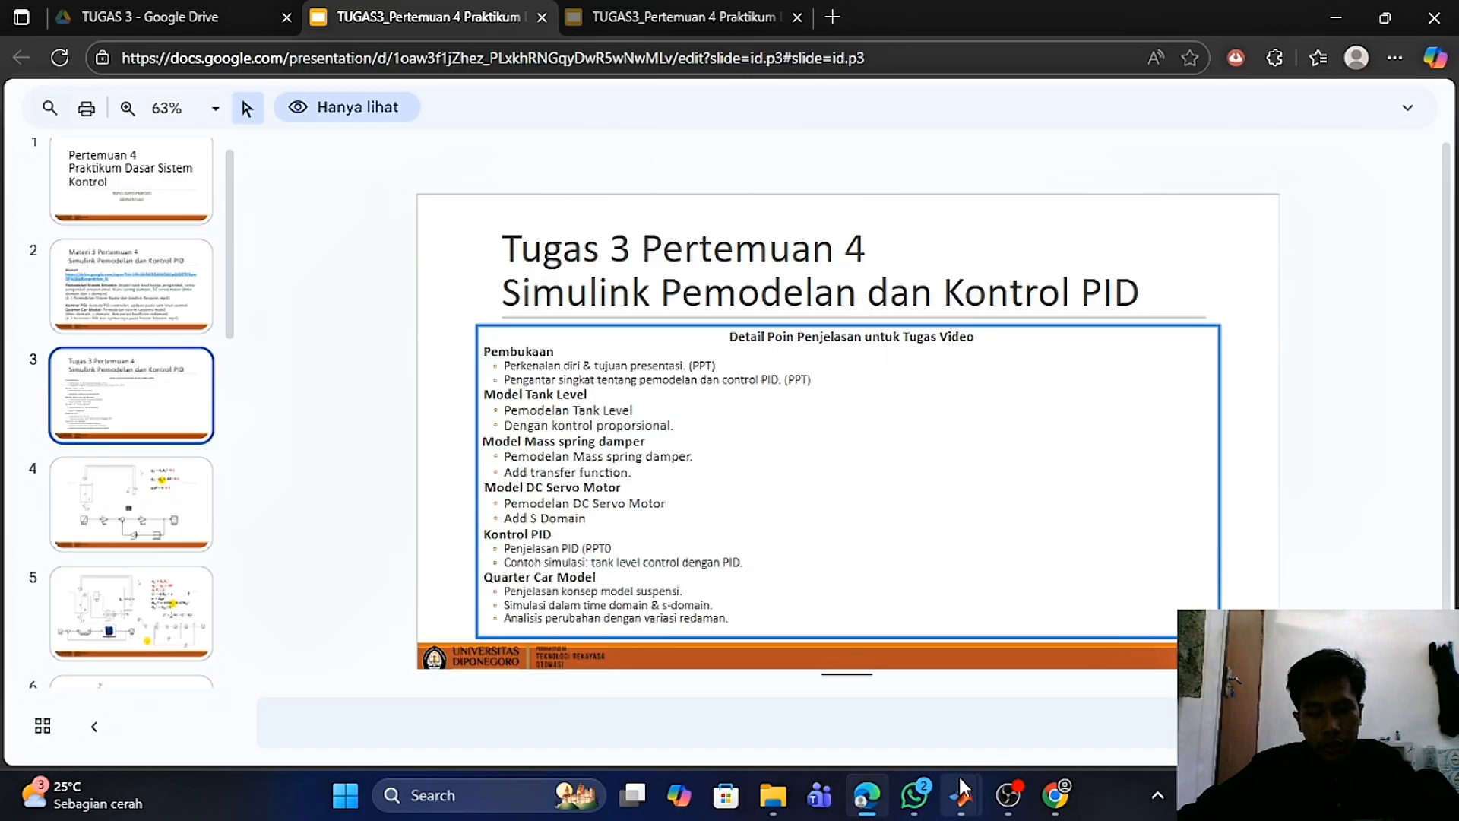
# - Switch to the tank level PID model and move the subsystem block just above the PID controller
pyautogui.moveTo(961, 790)
pyautogui.click(961, 741)
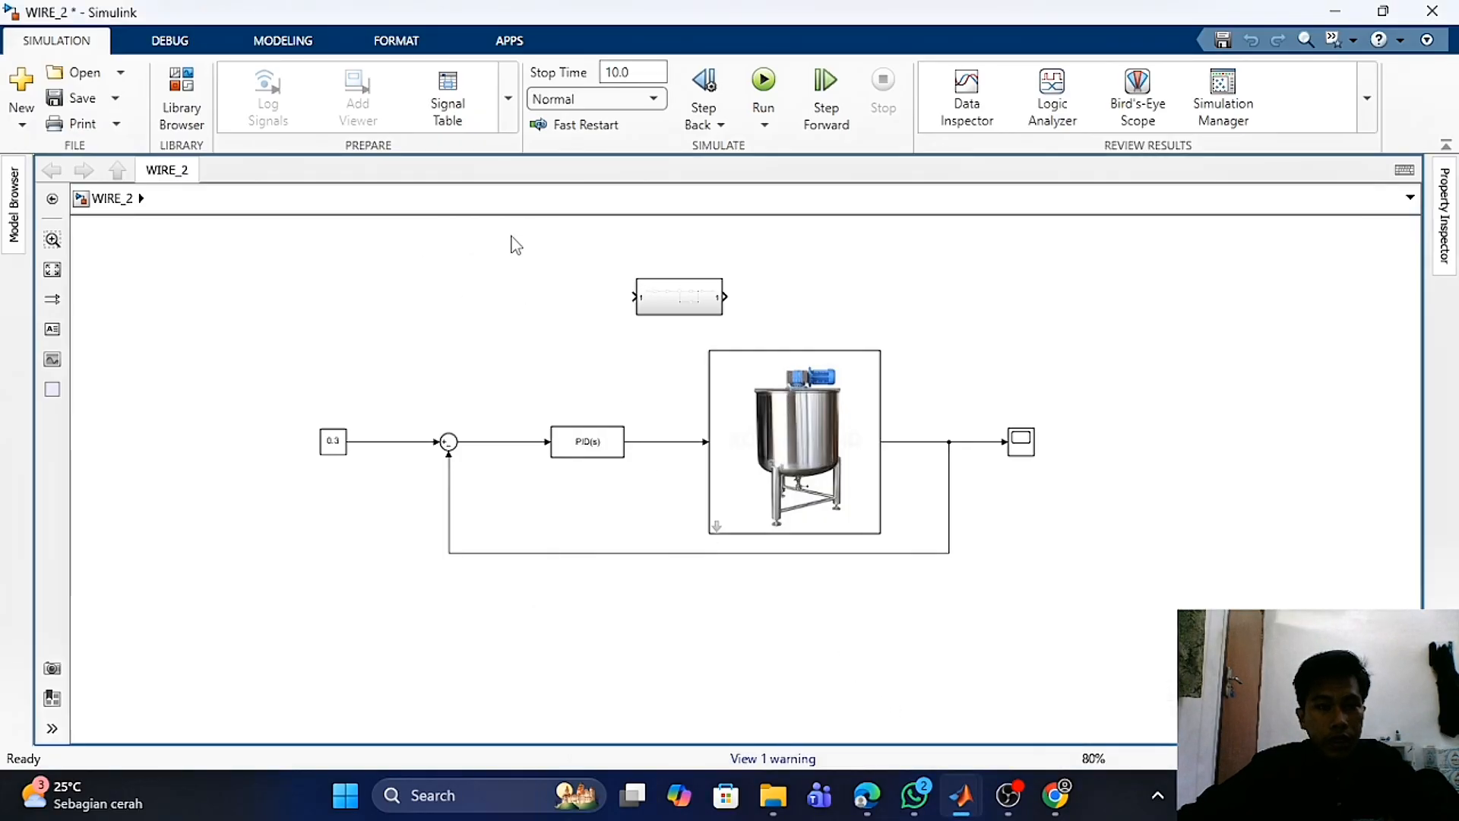
pyautogui.moveTo(677, 297); pyautogui.dragTo(576, 318)
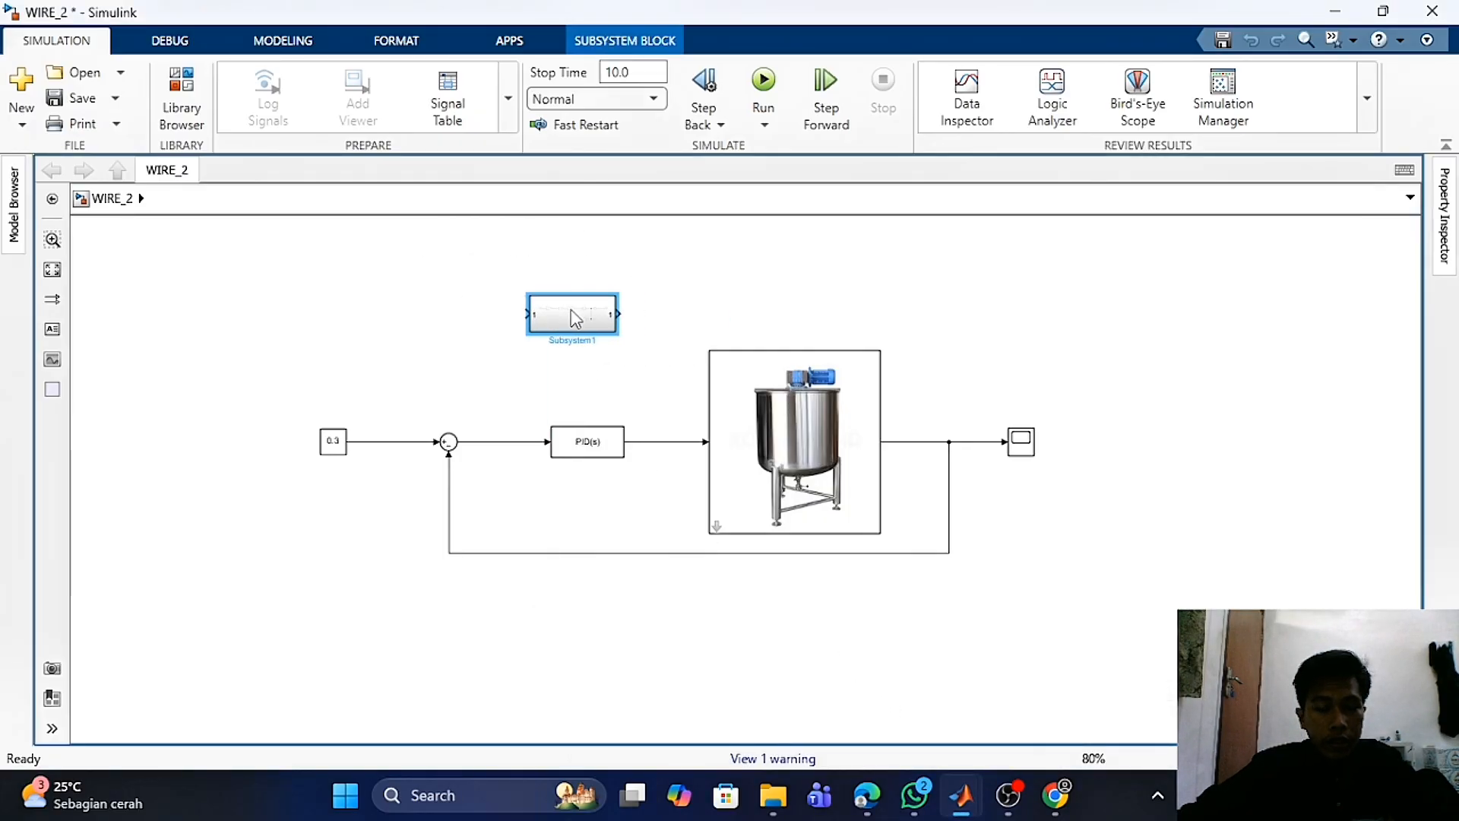
pyautogui.click(669, 263)
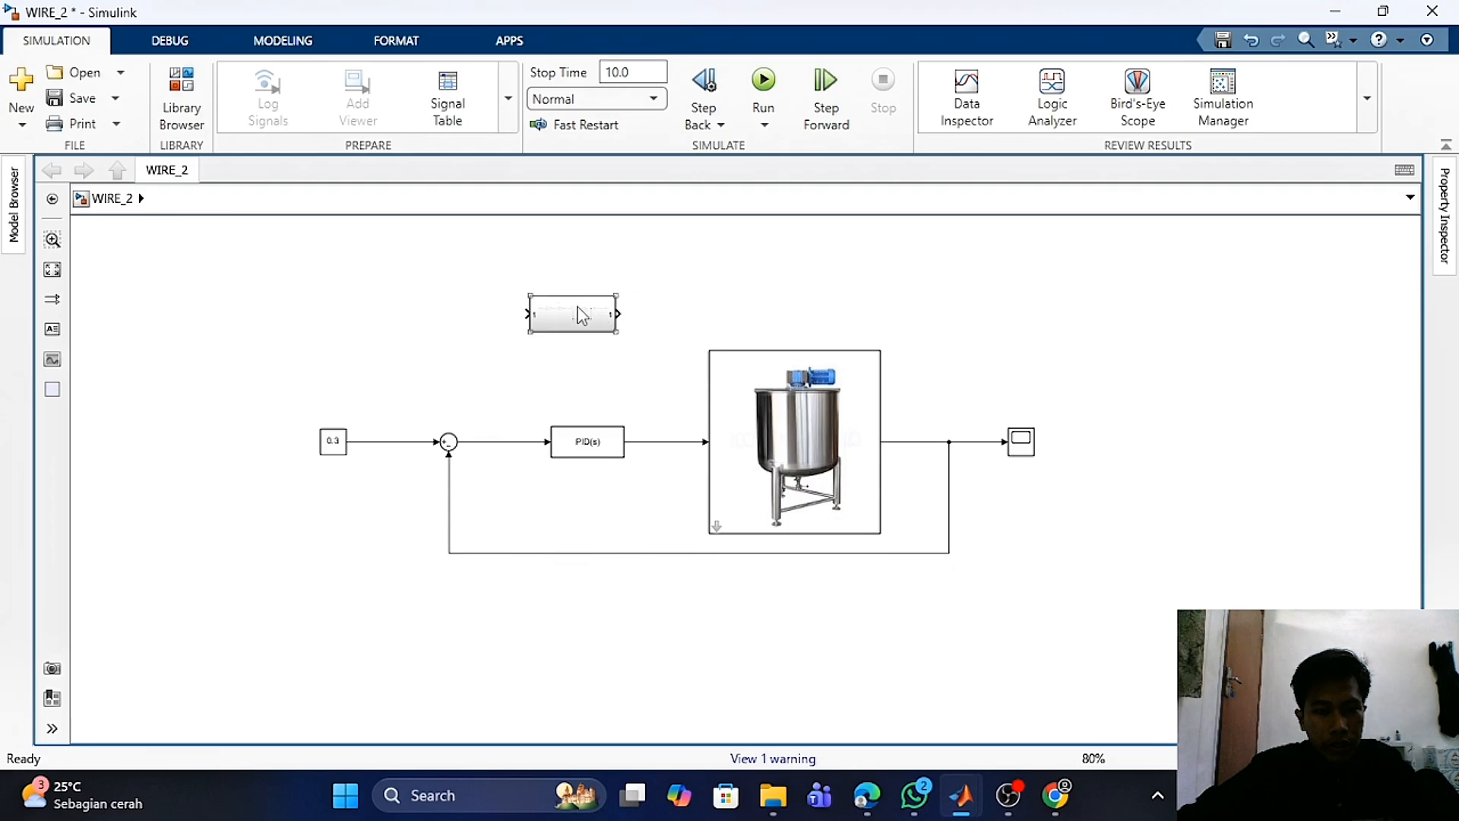
pyautogui.moveTo(583, 323); pyautogui.dragTo(605, 316)
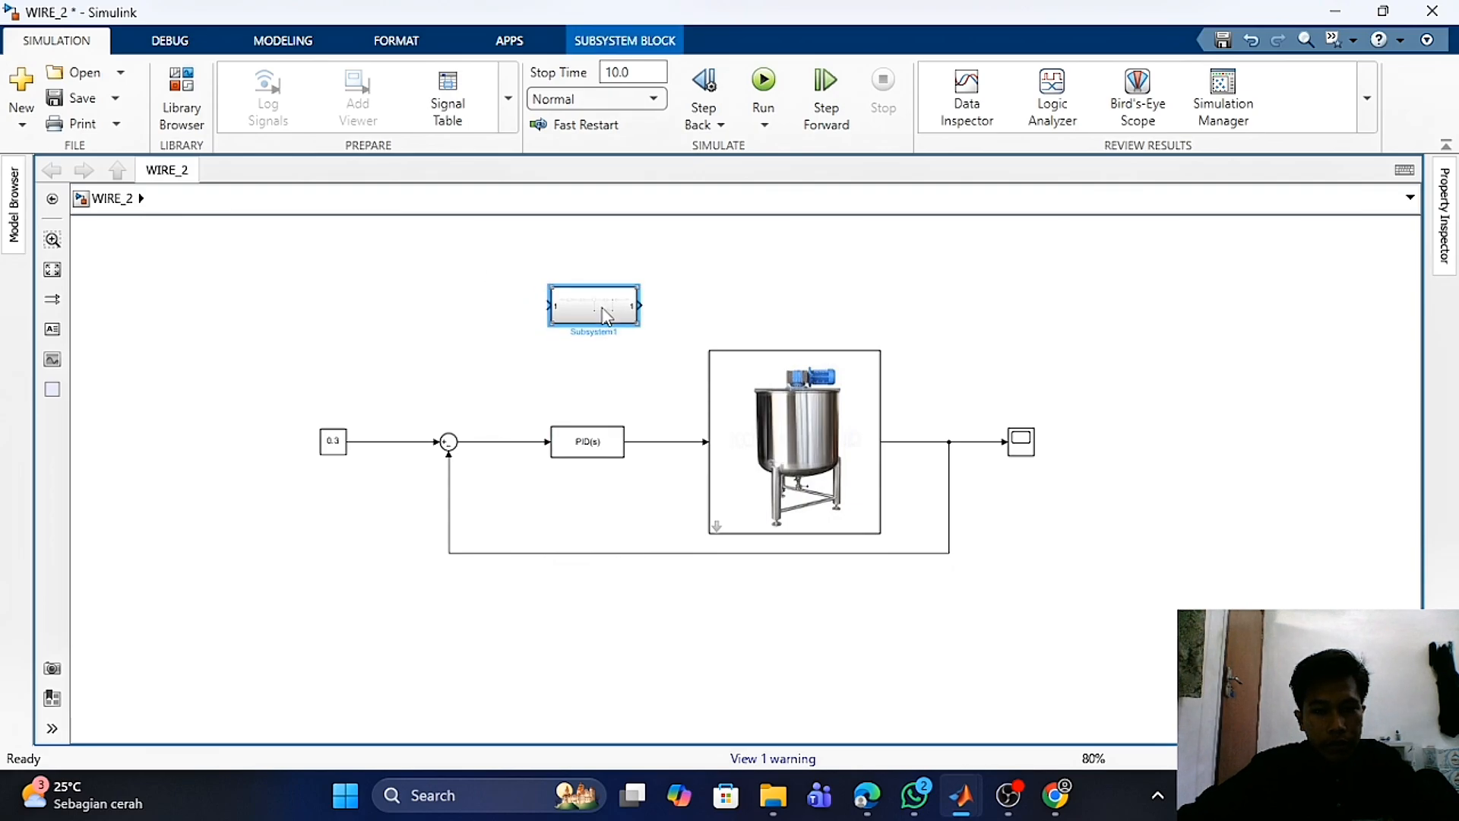
# - Open the subsystem to inspect its gain, integrator and feedback blocks, then return to the top-level model
pyautogui.doubleClick(605, 315)
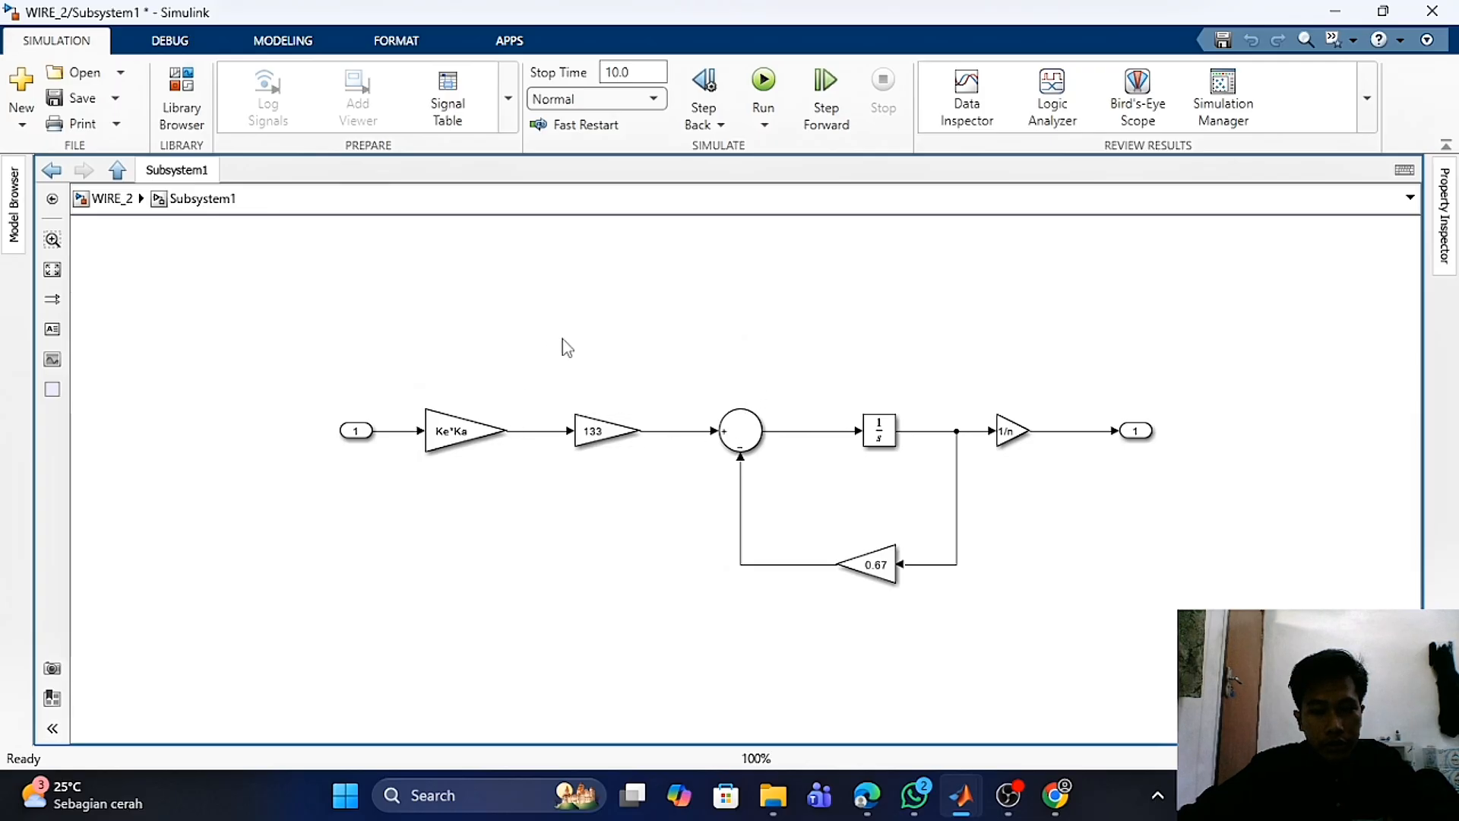
pyautogui.moveTo(197, 318); pyautogui.dragTo(343, 305)
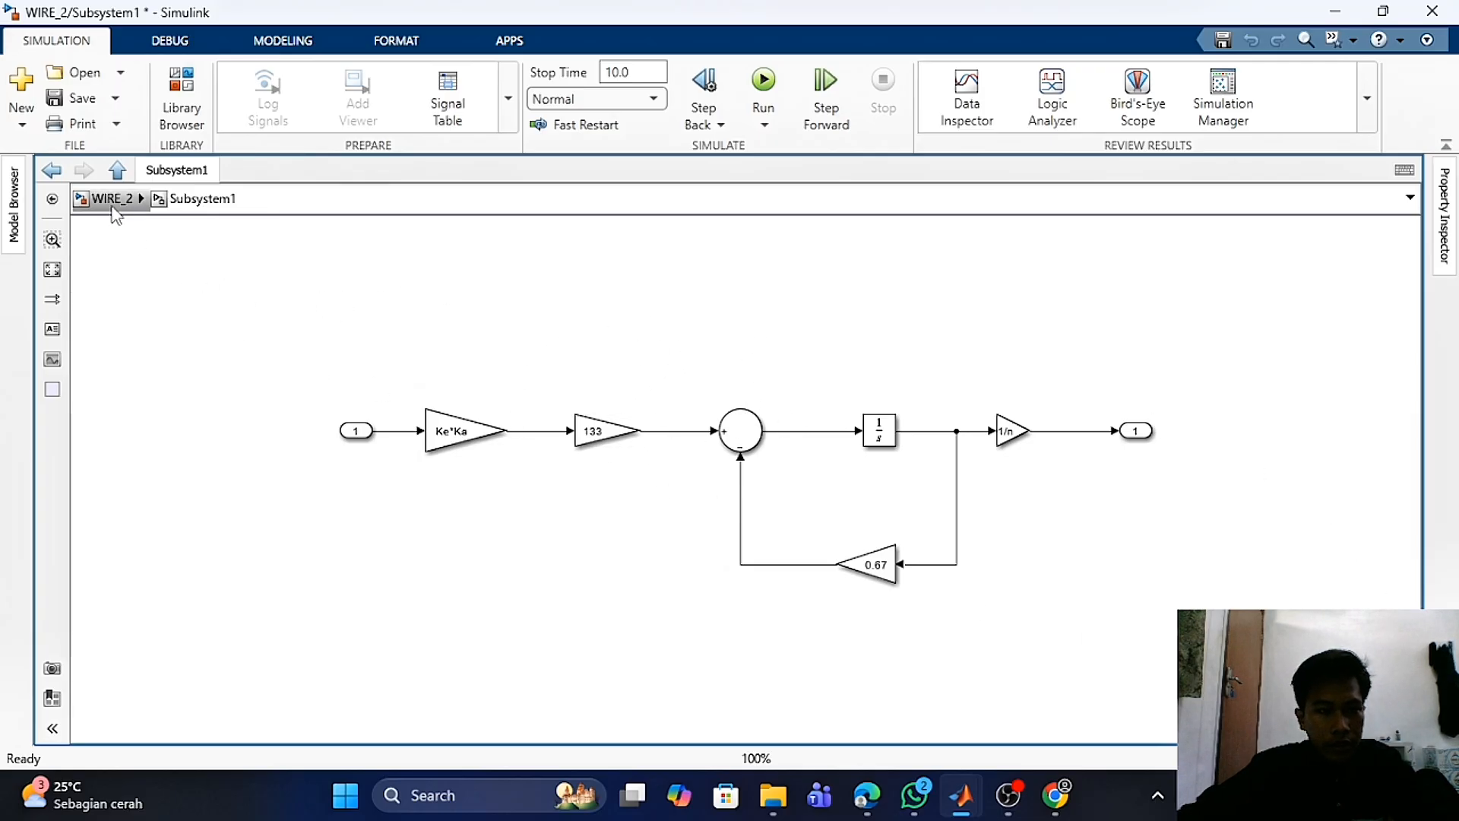
pyautogui.click(110, 198)
pyautogui.click(562, 372)
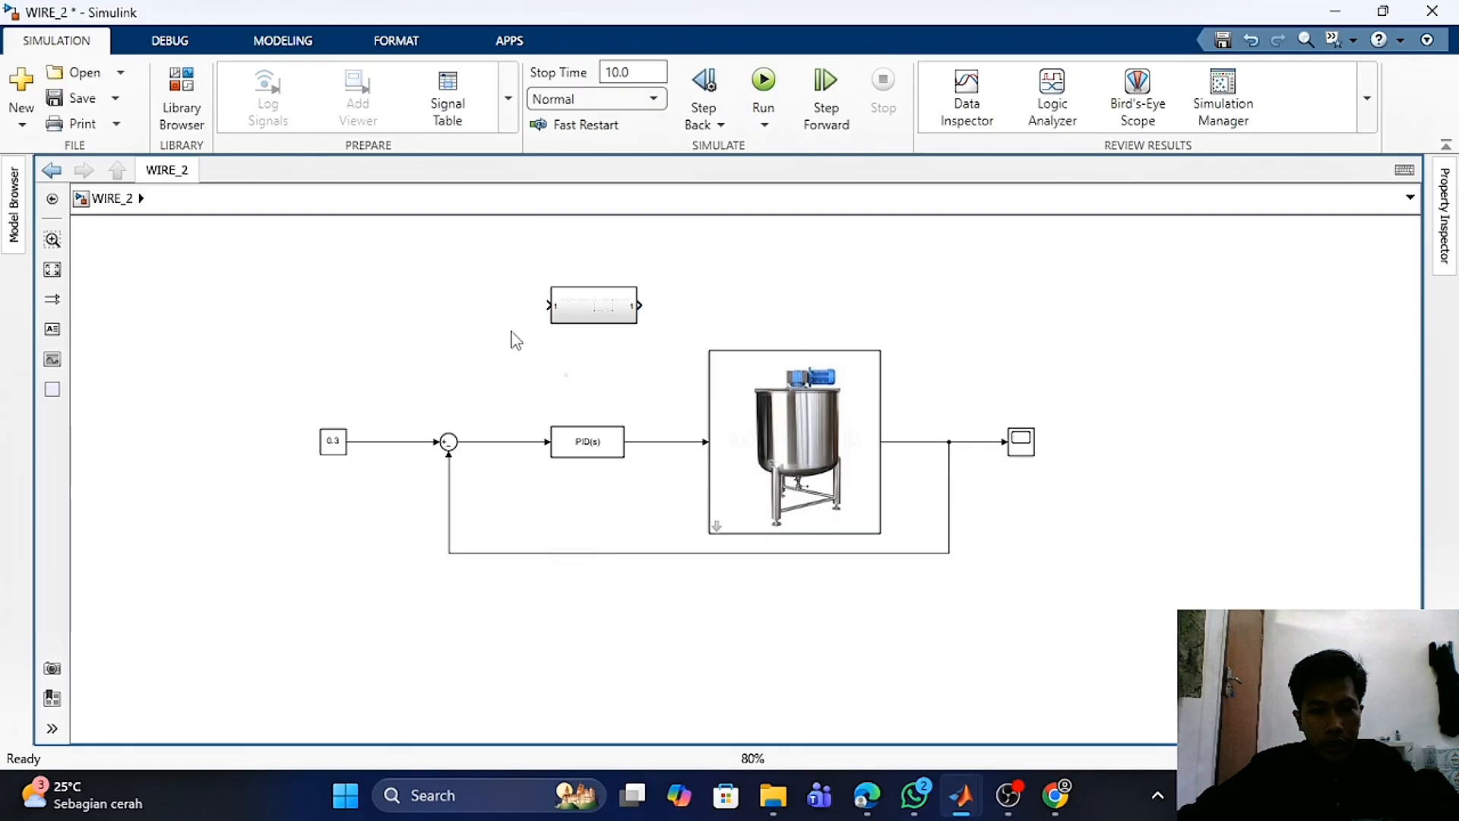
# - Open the PID Controller block parameters and review its gains and initialization settings
pyautogui.click(588, 442)
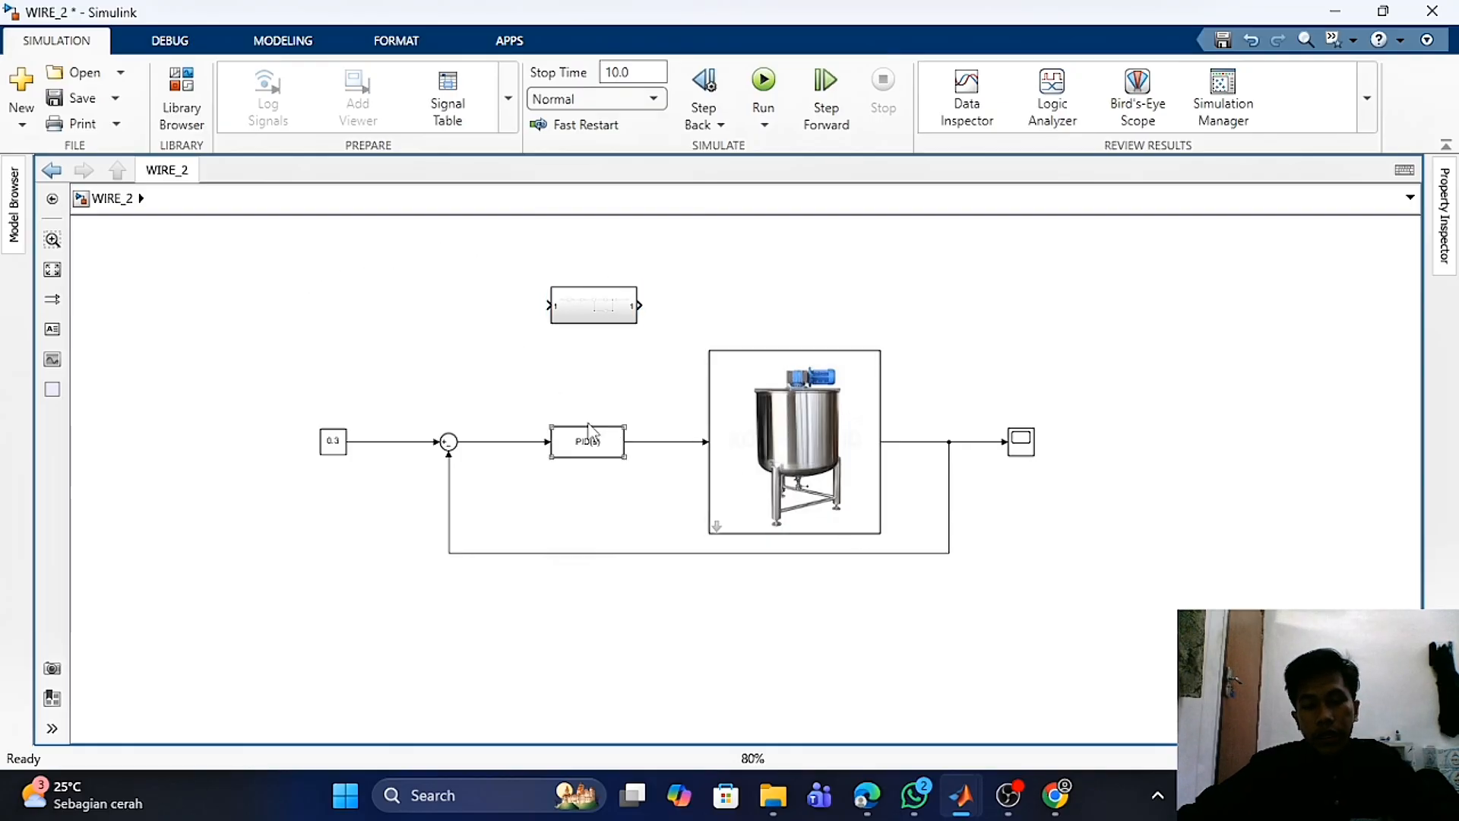
pyautogui.click(432, 372)
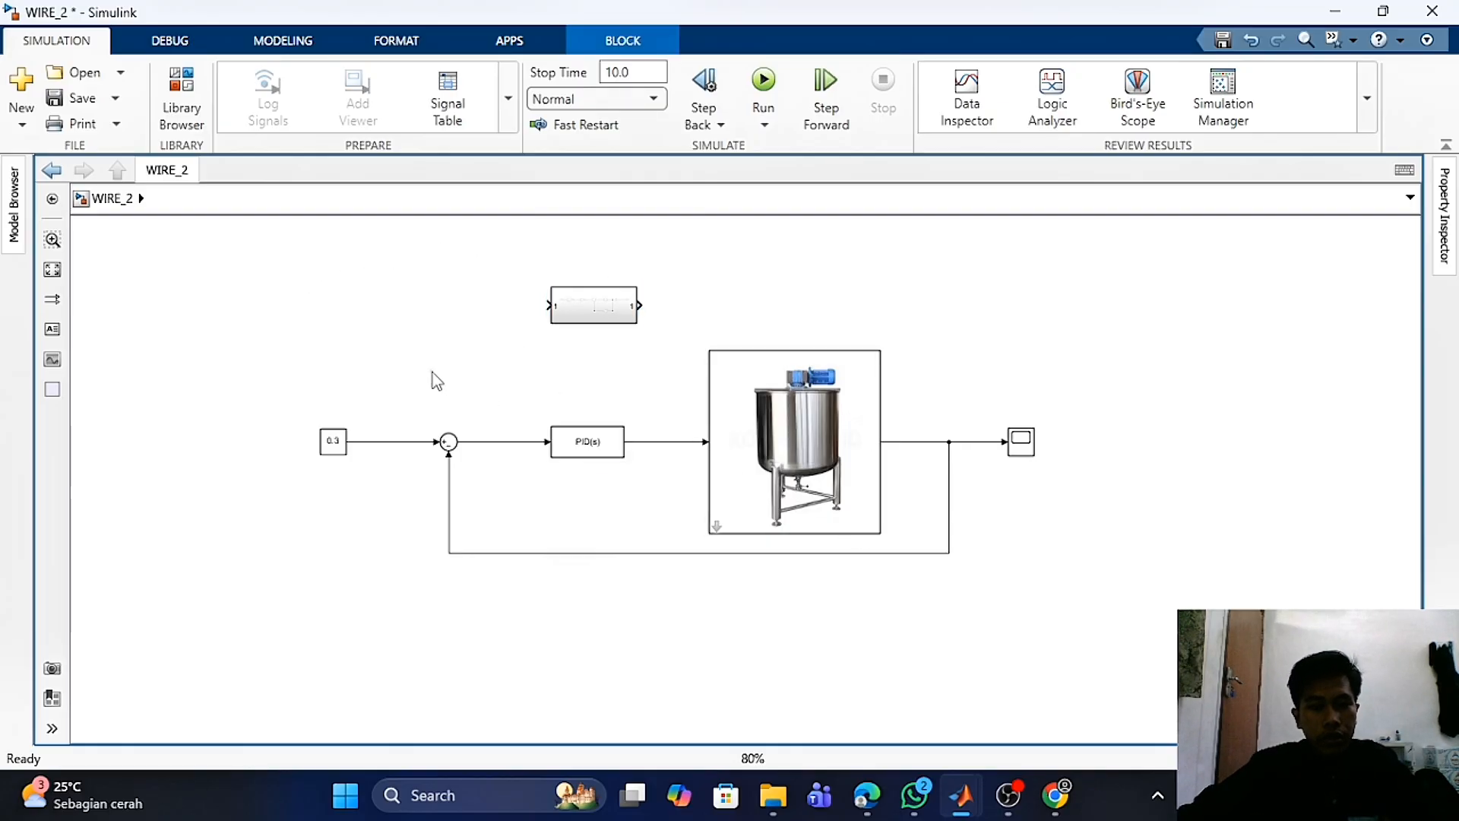
pyautogui.doubleClick(589, 450)
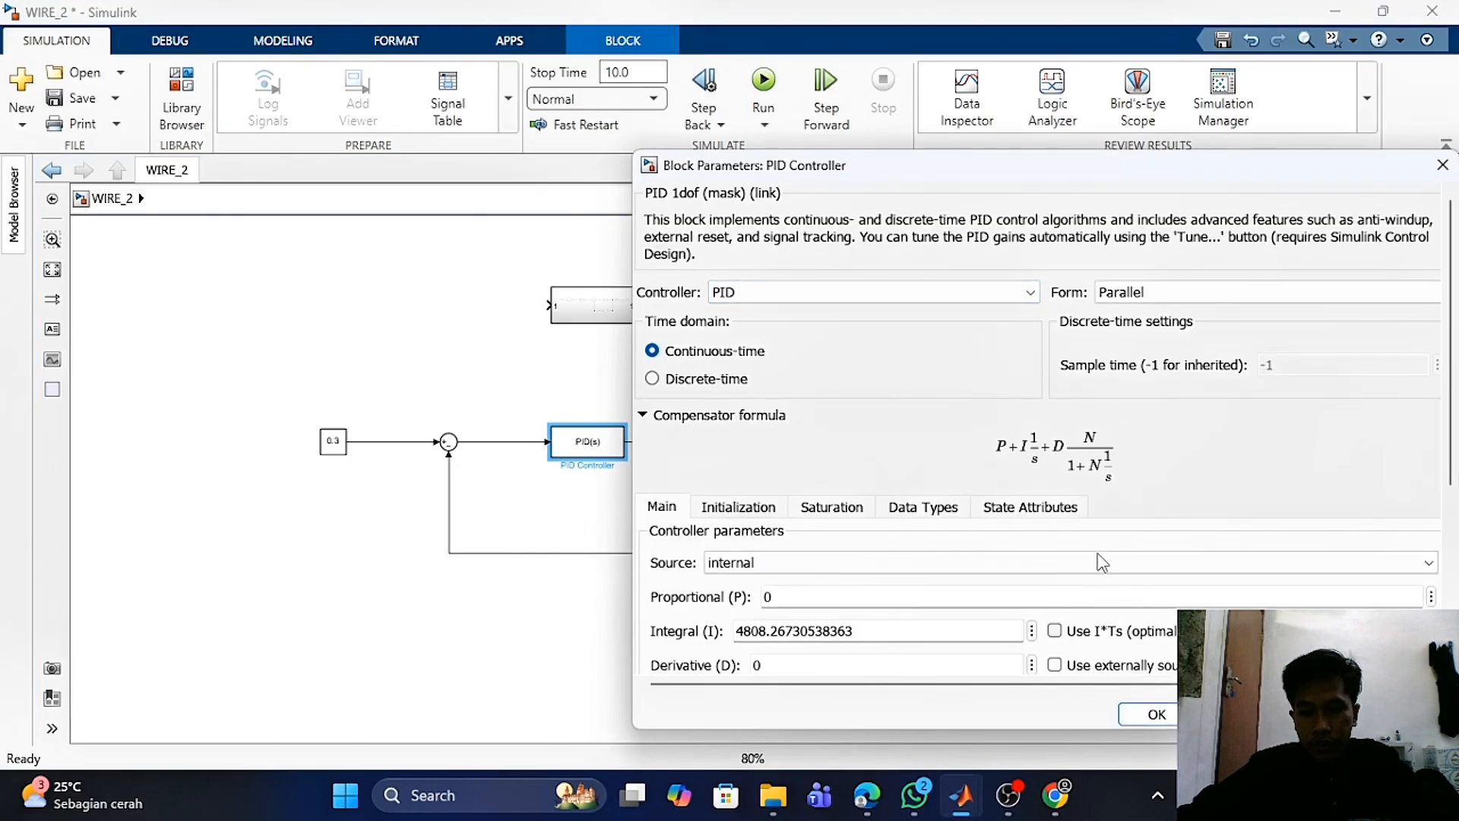
pyautogui.scroll(-3, 1101, 559)
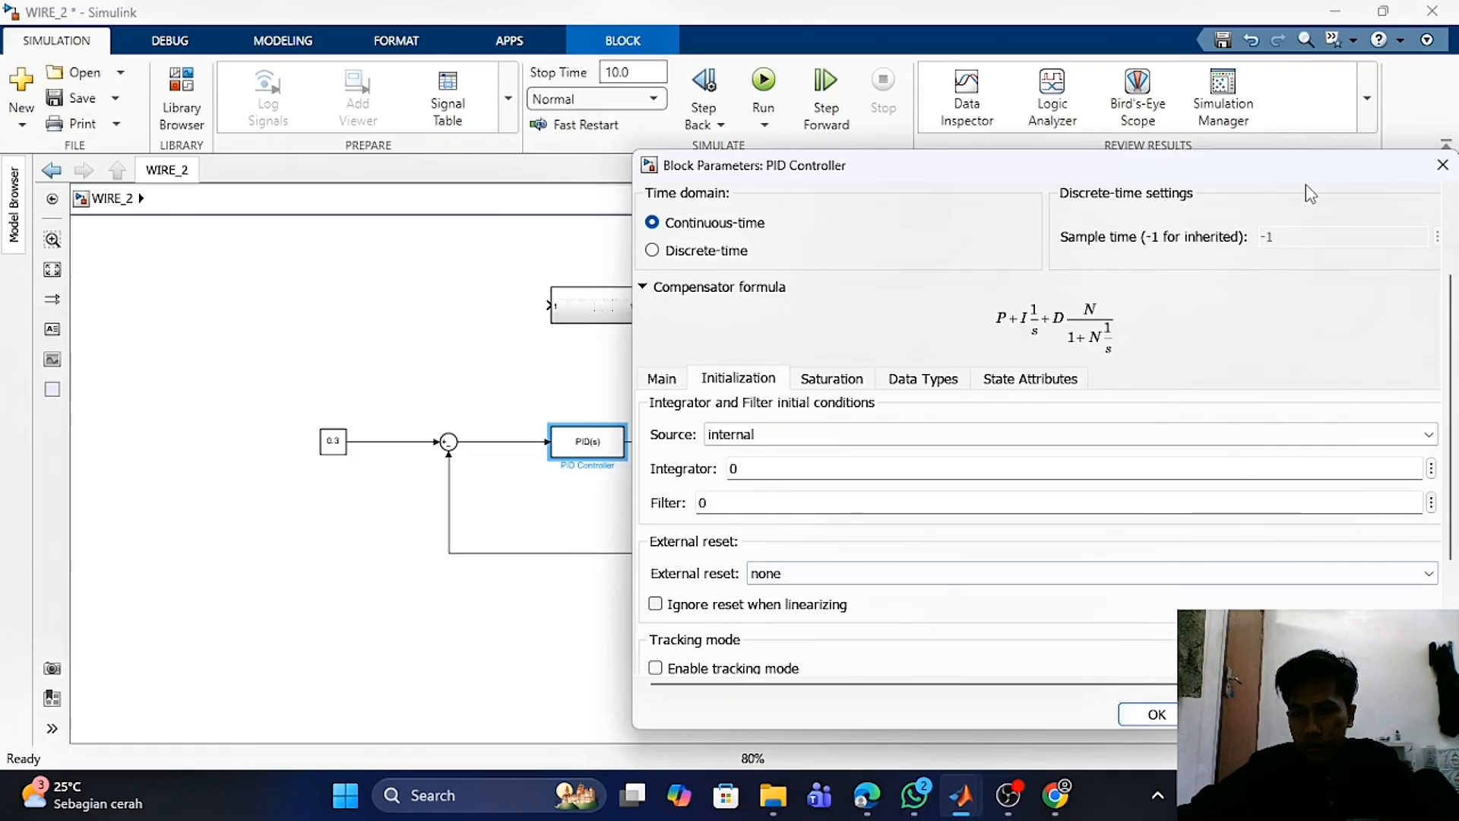
pyautogui.moveTo(1313, 169); pyautogui.dragTo(1057, 123)
pyautogui.scroll(-3, 874, 554)
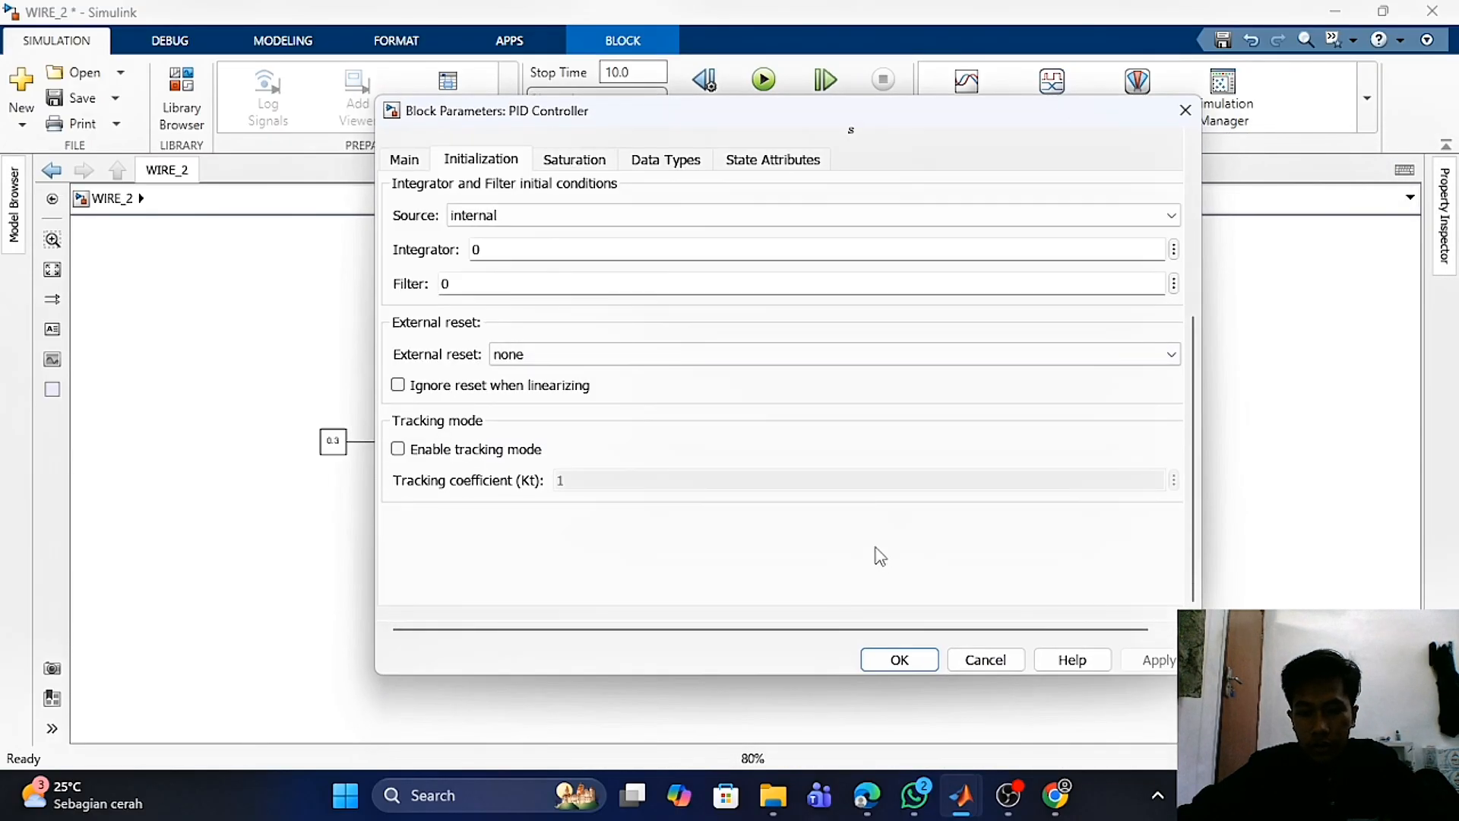
pyautogui.scroll(5, 882, 521)
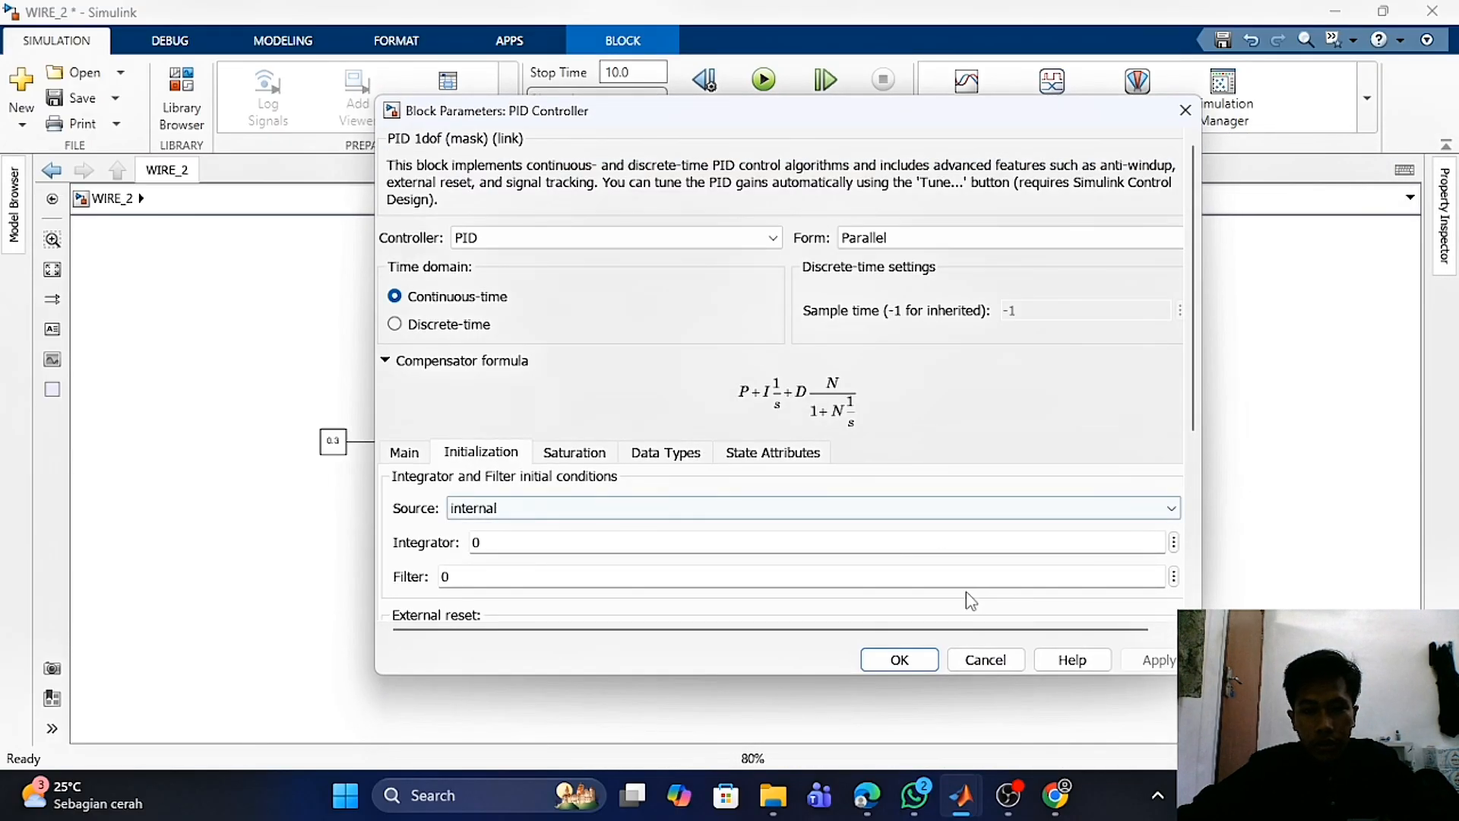
# - Close the PID Controller parameters dialog and the previously opened PID Tuner window
pyautogui.scroll(-3, 817, 441)
pyautogui.scroll(3, 827, 425)
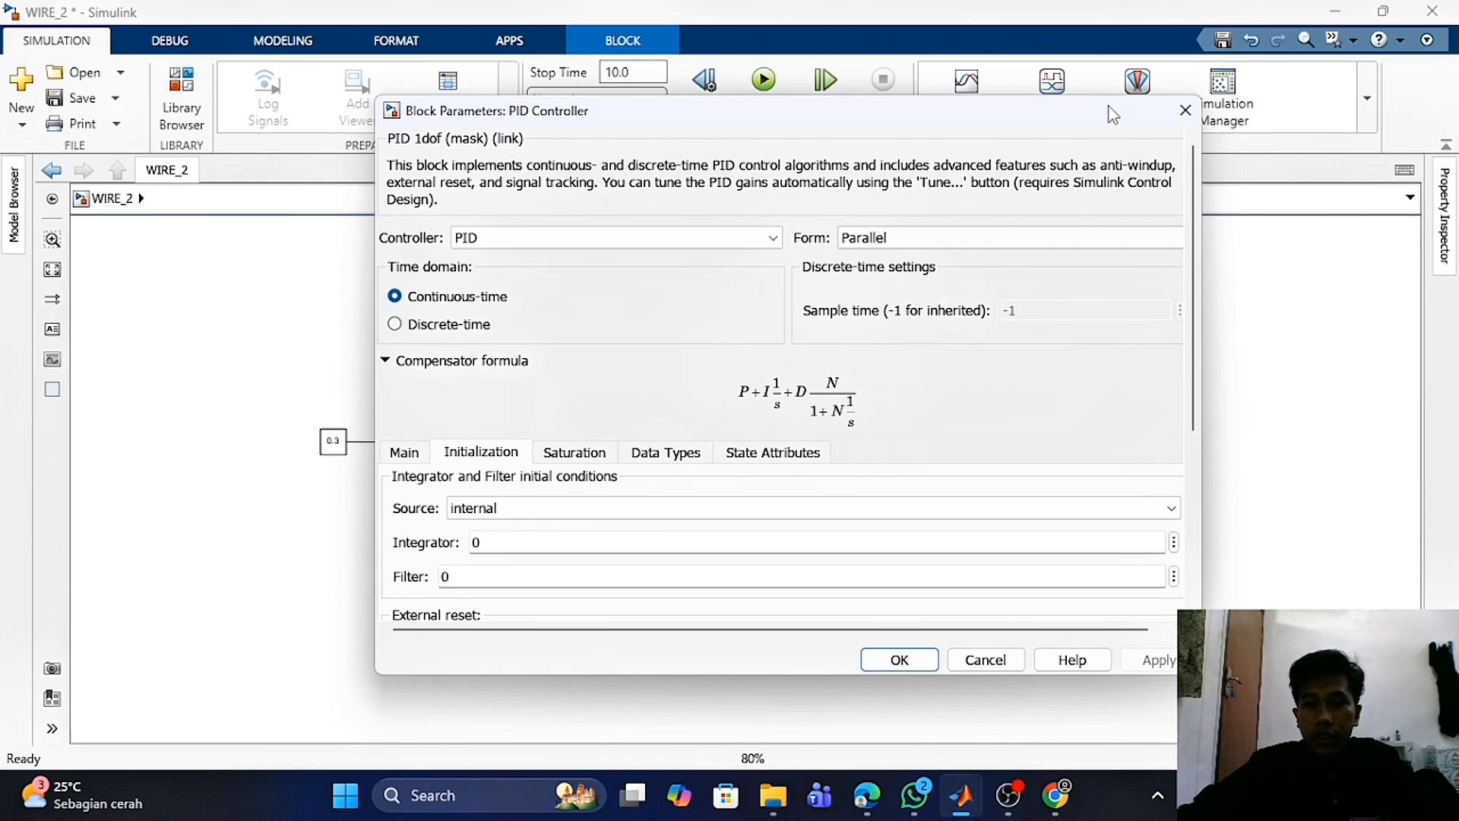
pyautogui.click(1185, 110)
pyautogui.moveTo(960, 797)
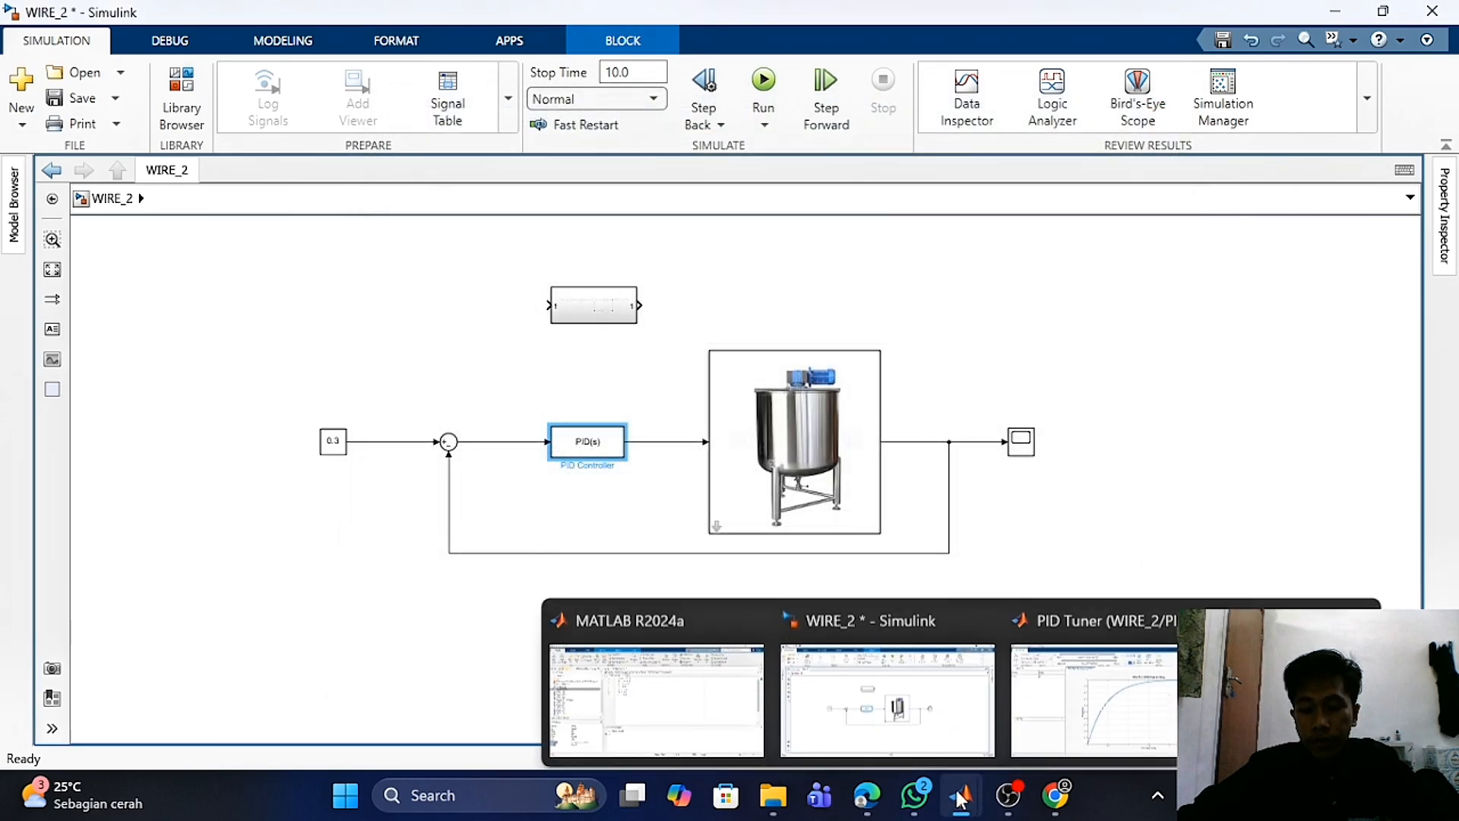
pyautogui.click(1124, 693)
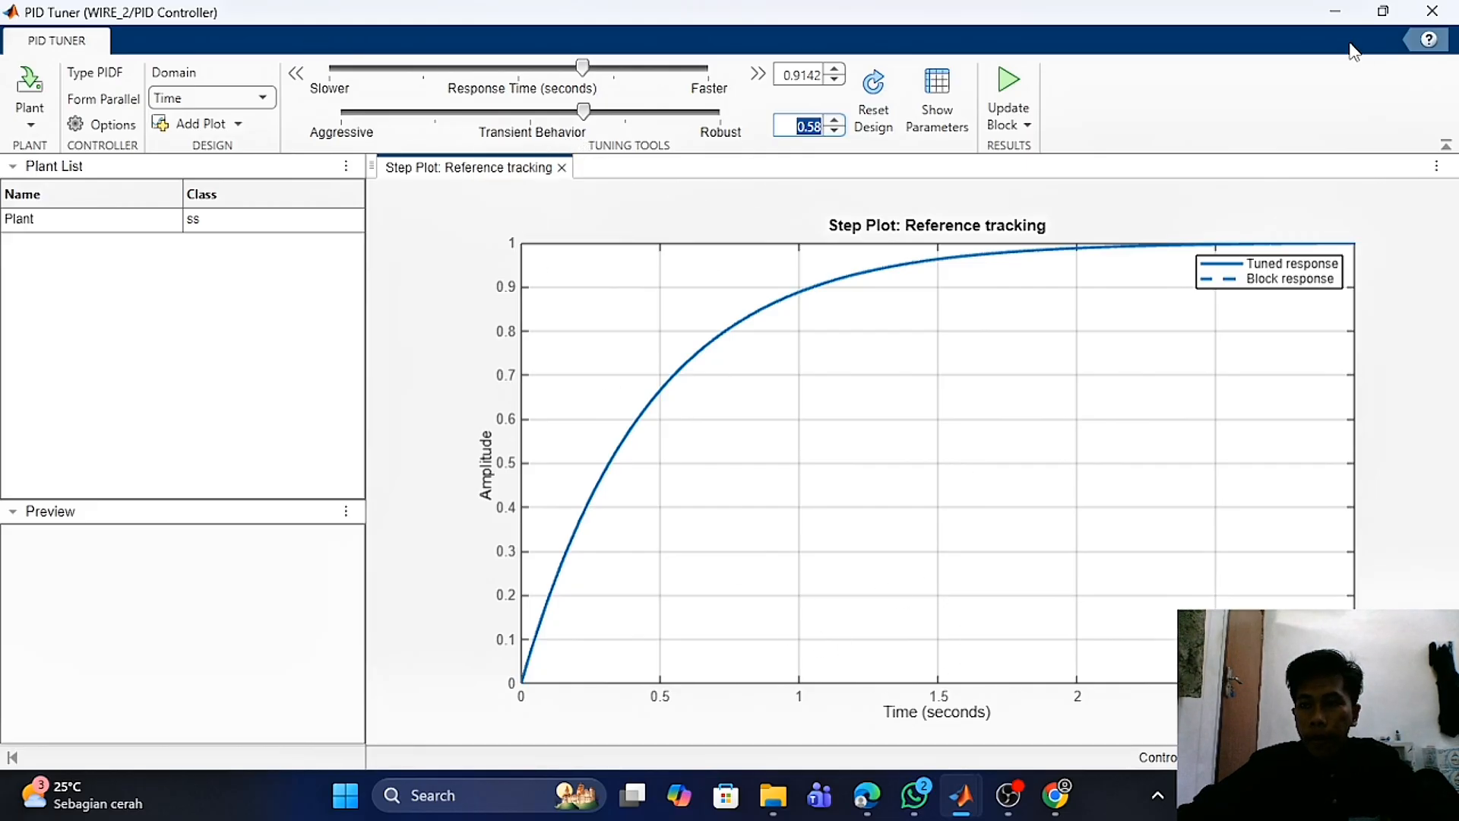
pyautogui.click(1431, 18)
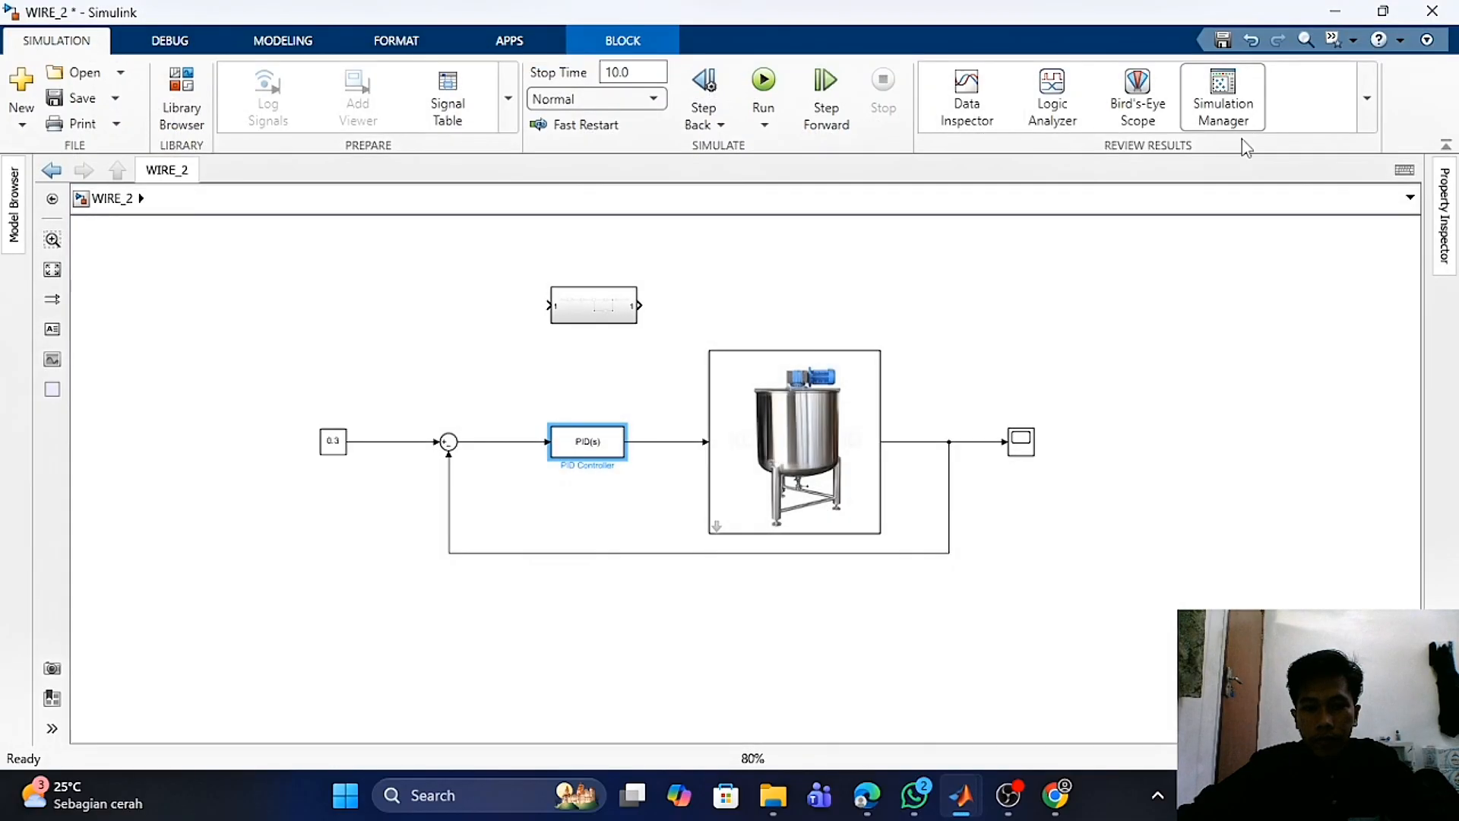
# - Open the PID Controller block parameters and launch the PID Tuner from its automated tuning option, maximizing the tuner window
pyautogui.click(1136, 619)
pyautogui.moveTo(963, 801)
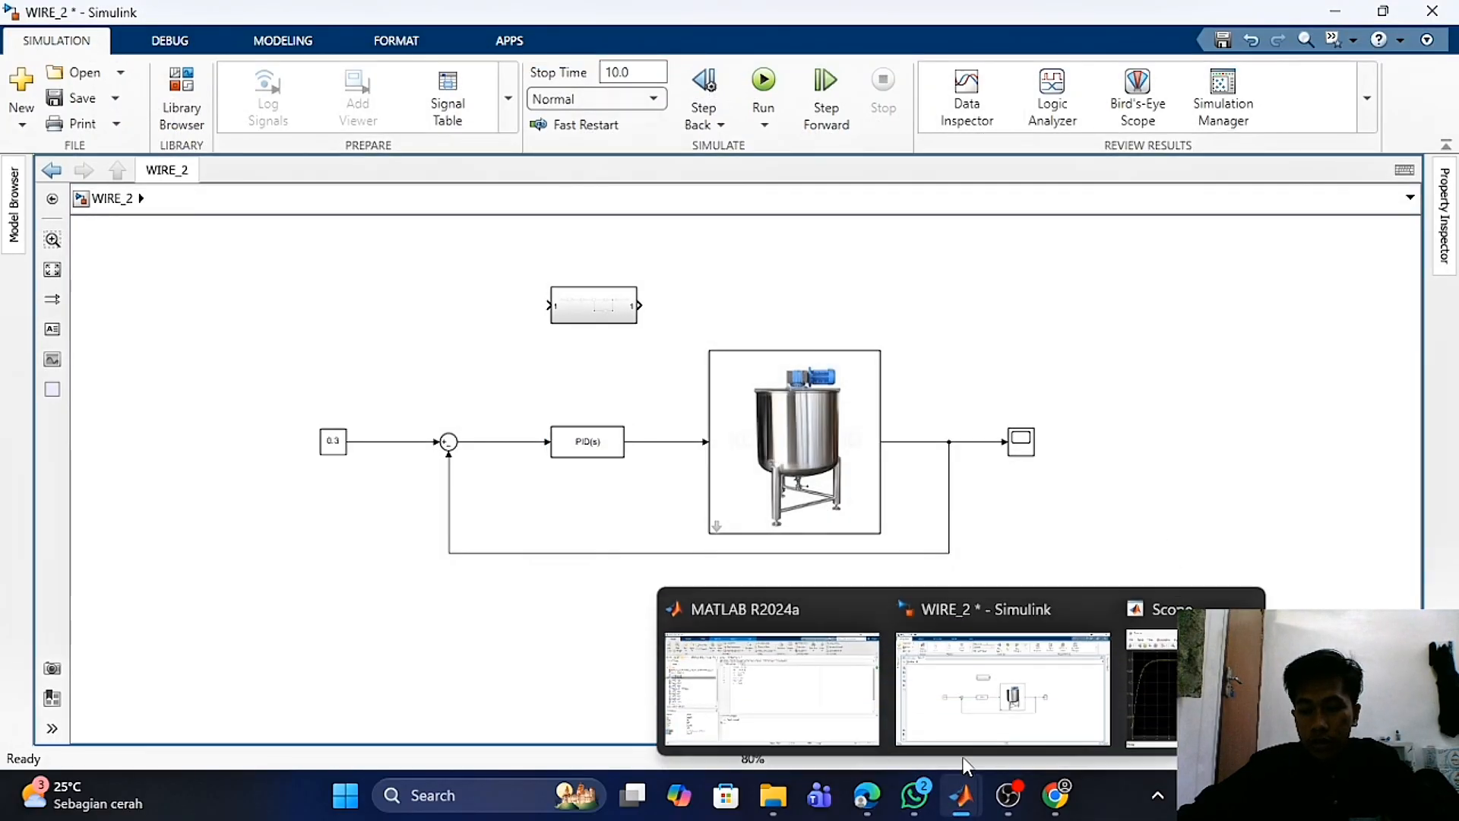
pyautogui.click(595, 448)
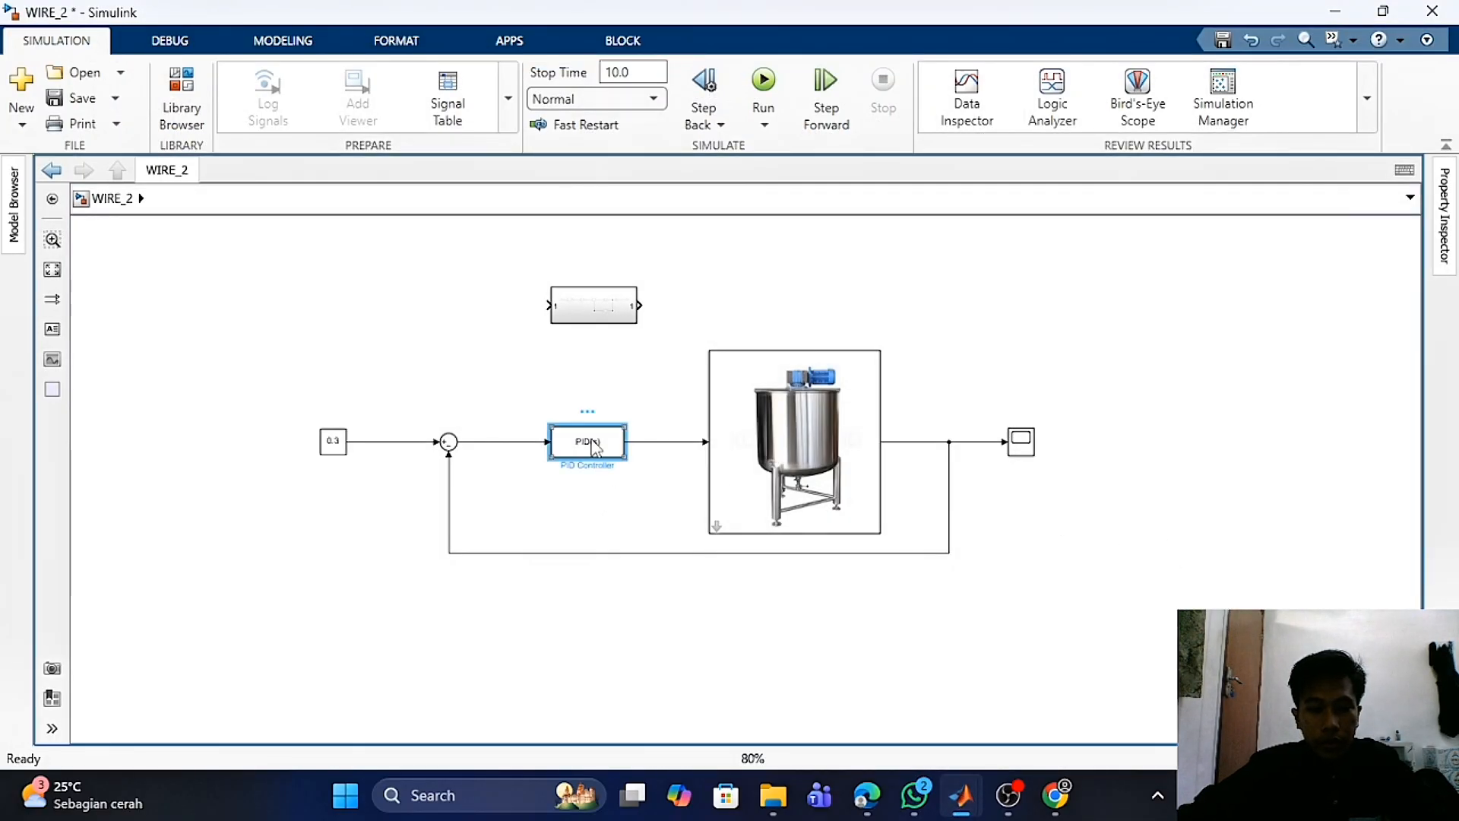
pyautogui.doubleClick(595, 449)
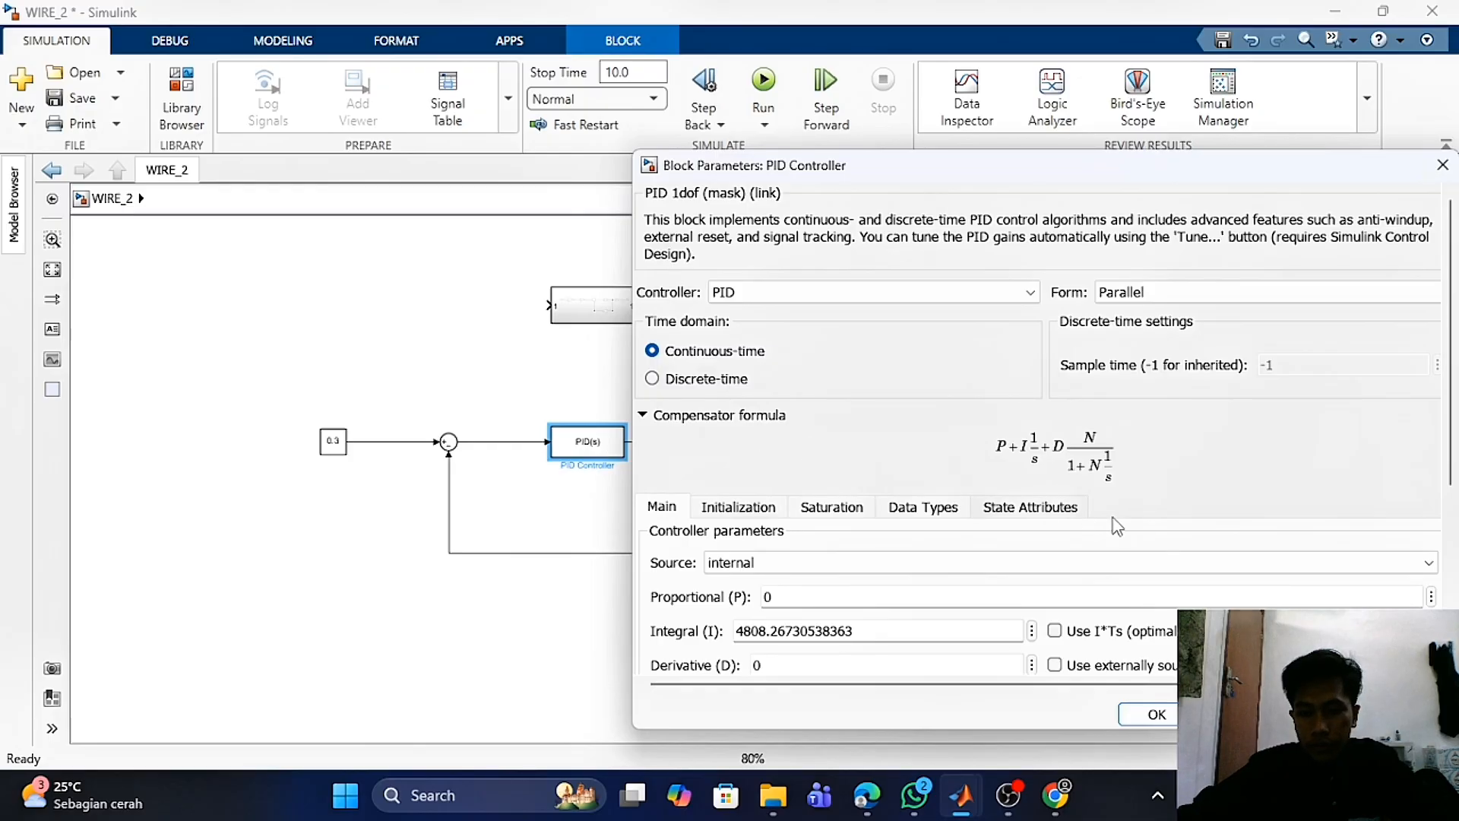
pyautogui.scroll(-5, 1141, 517)
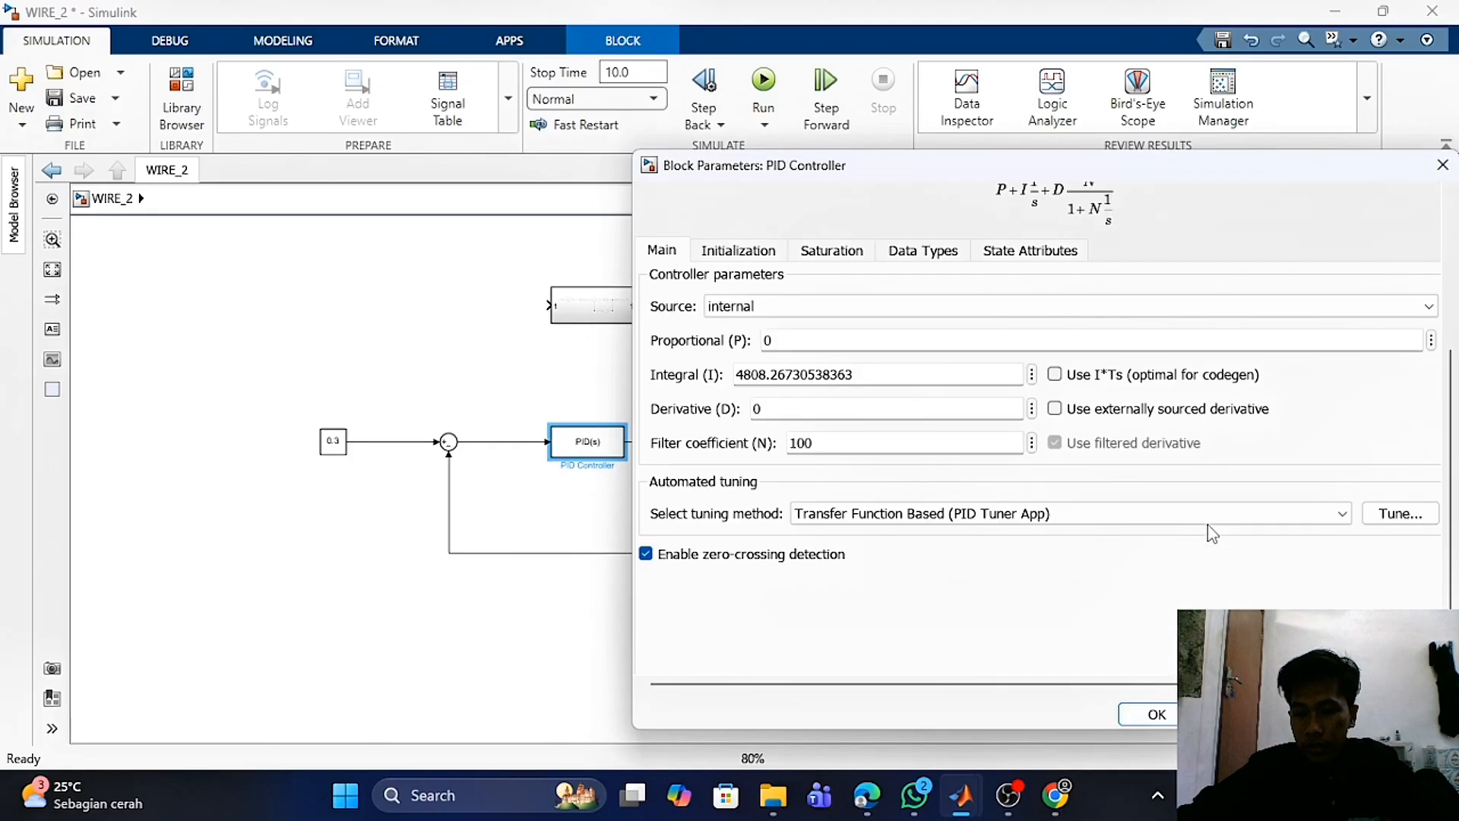
pyautogui.click(1400, 516)
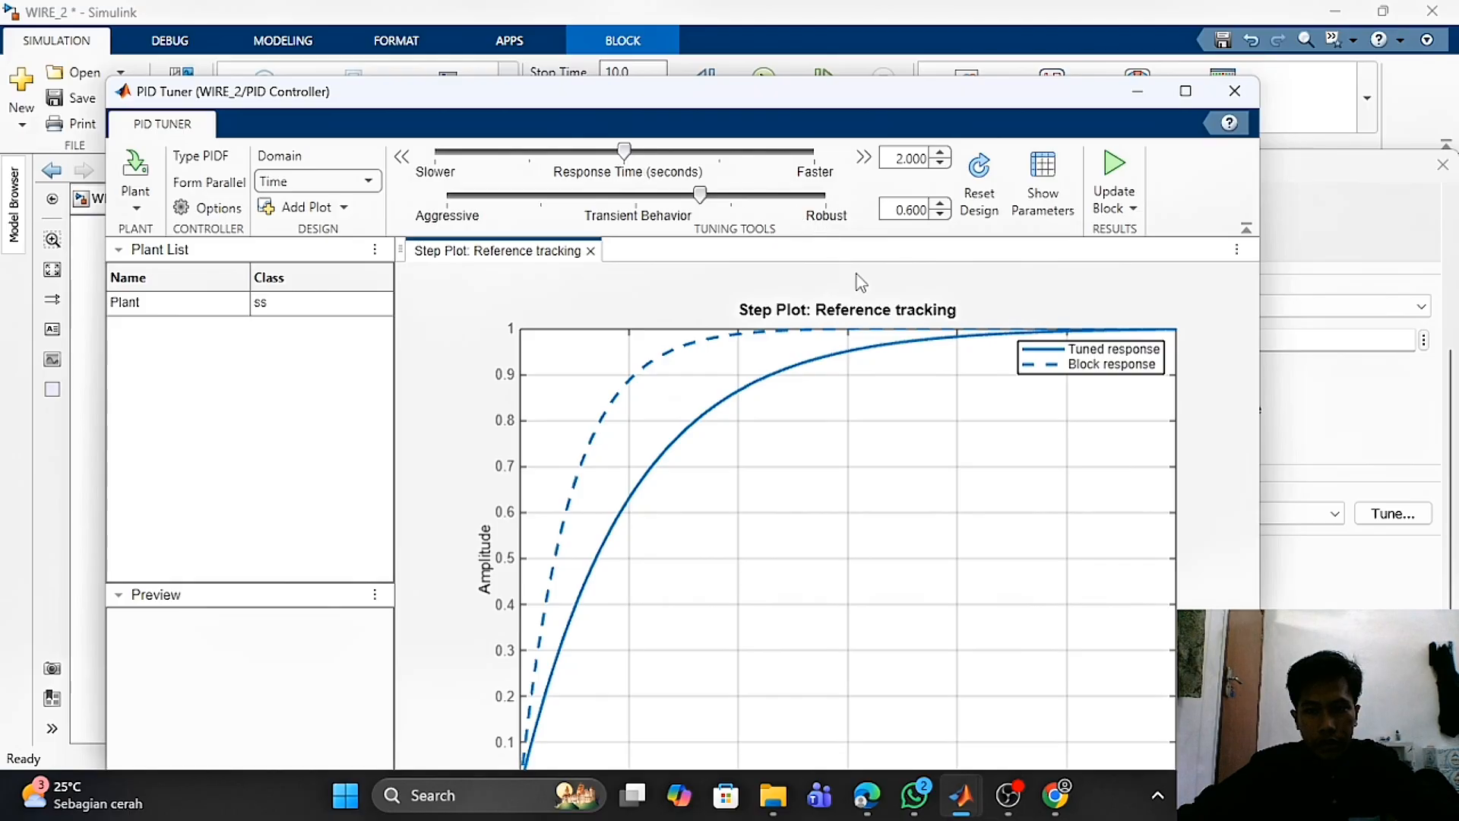
pyautogui.click(1184, 91)
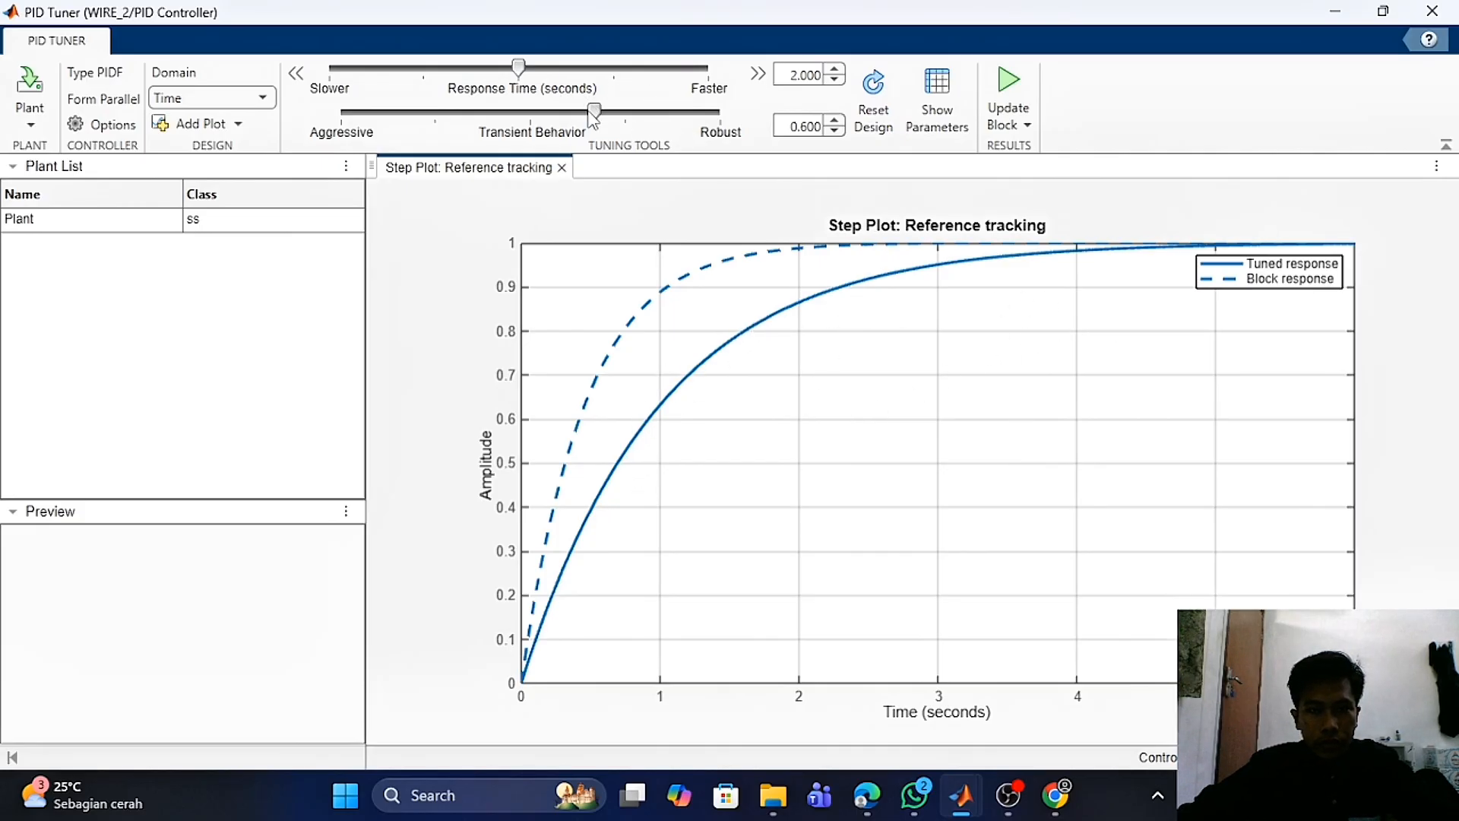
# - Tune the controller to a response time of 0.6325 s and transient behavior of 0.306, then update the block
pyautogui.moveTo(518, 70); pyautogui.dragTo(612, 76)
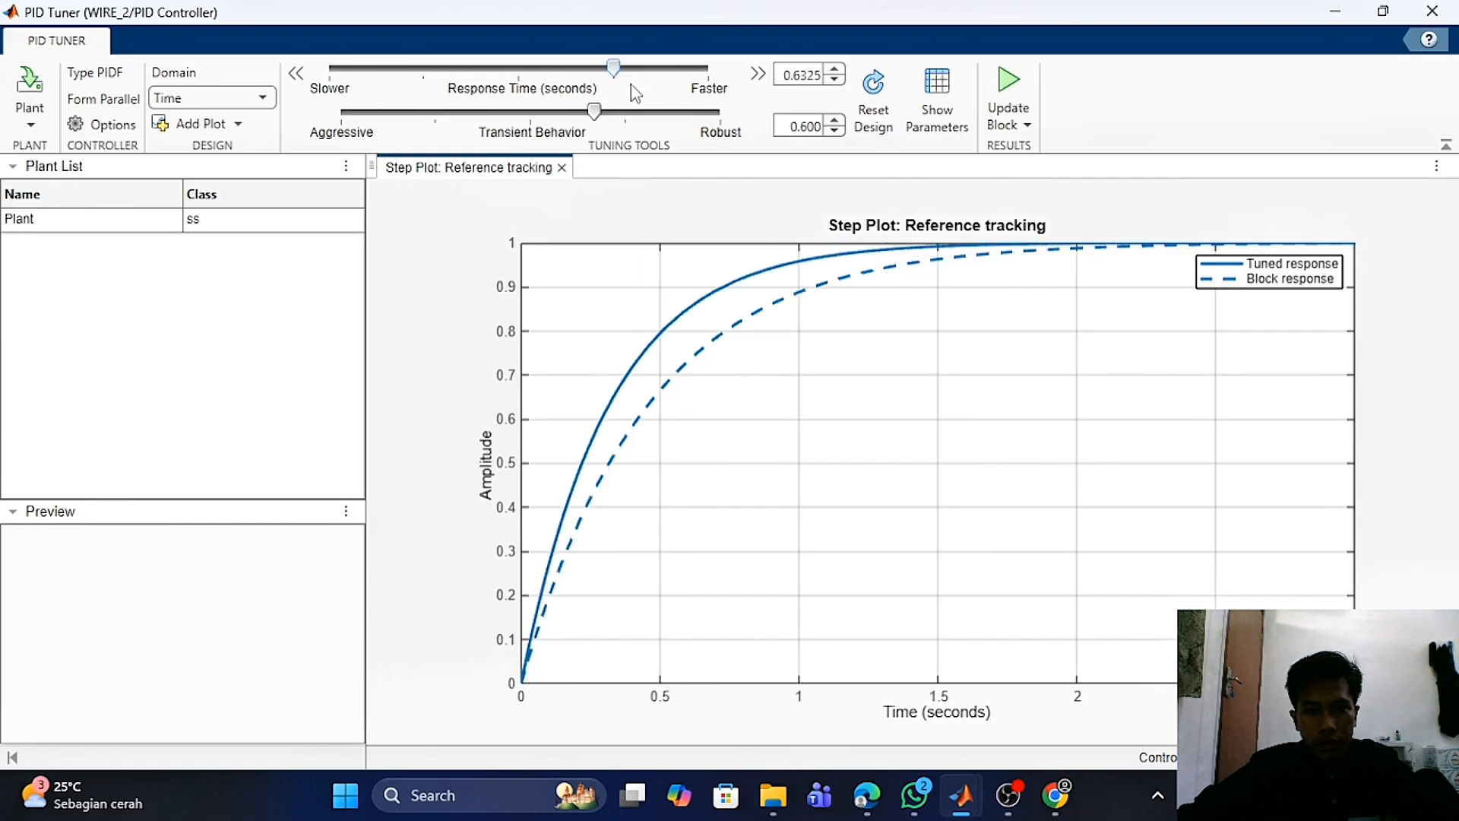
pyautogui.moveTo(597, 110); pyautogui.dragTo(498, 112)
pyautogui.doubleClick(798, 126)
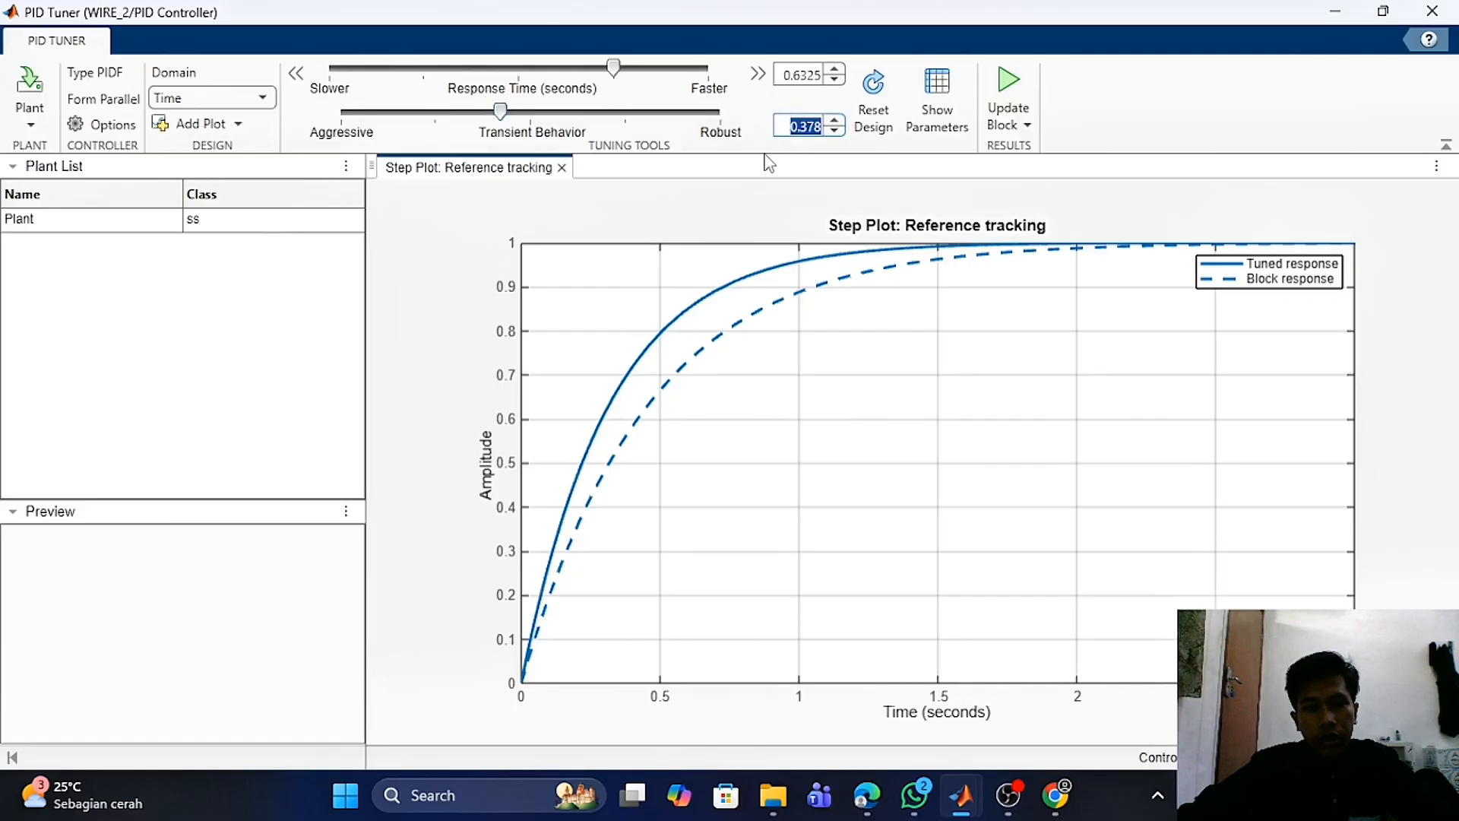
pyautogui.moveTo(500, 112); pyautogui.dragTo(473, 118)
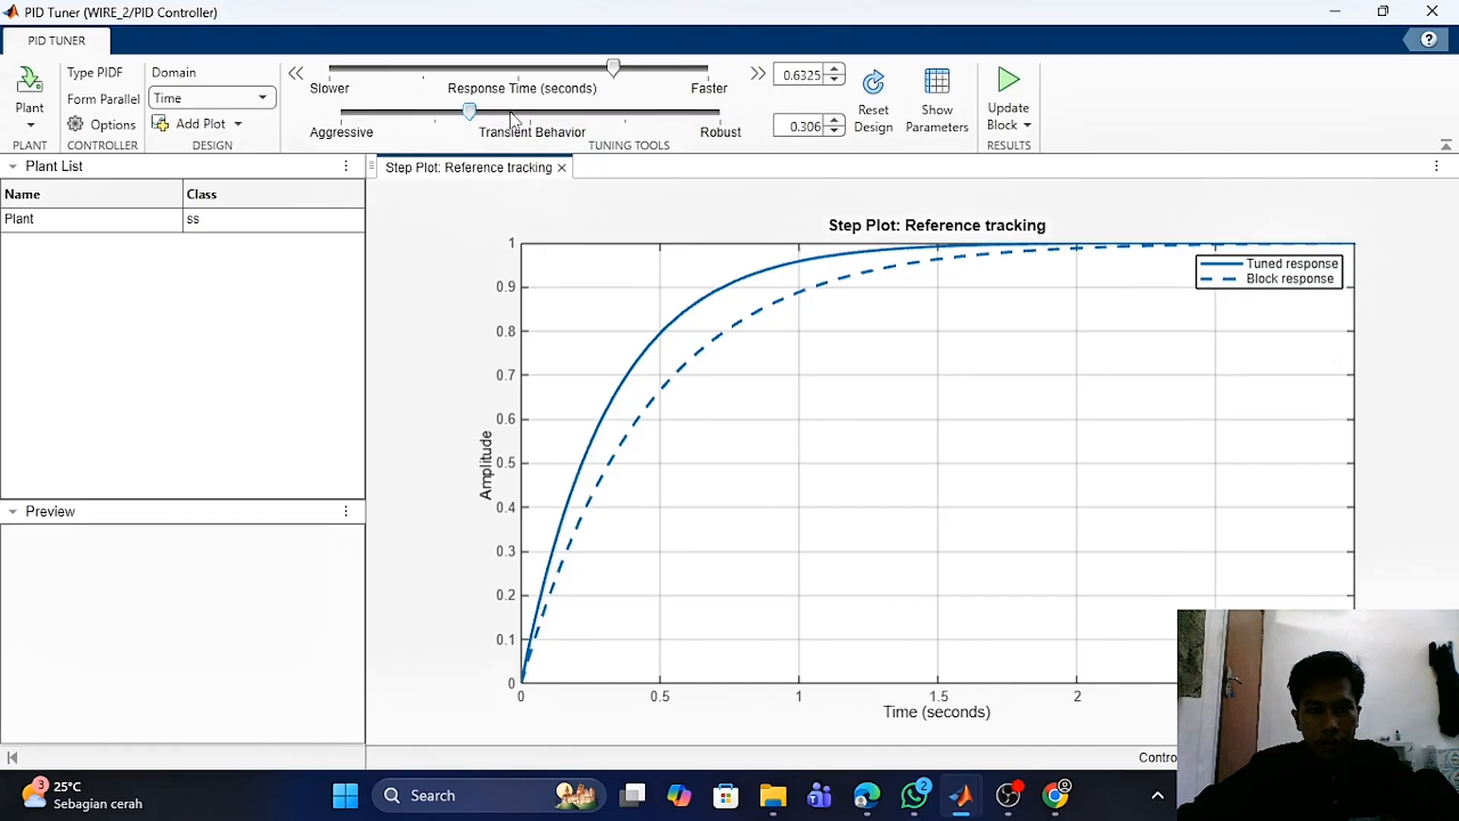
pyautogui.click(1008, 97)
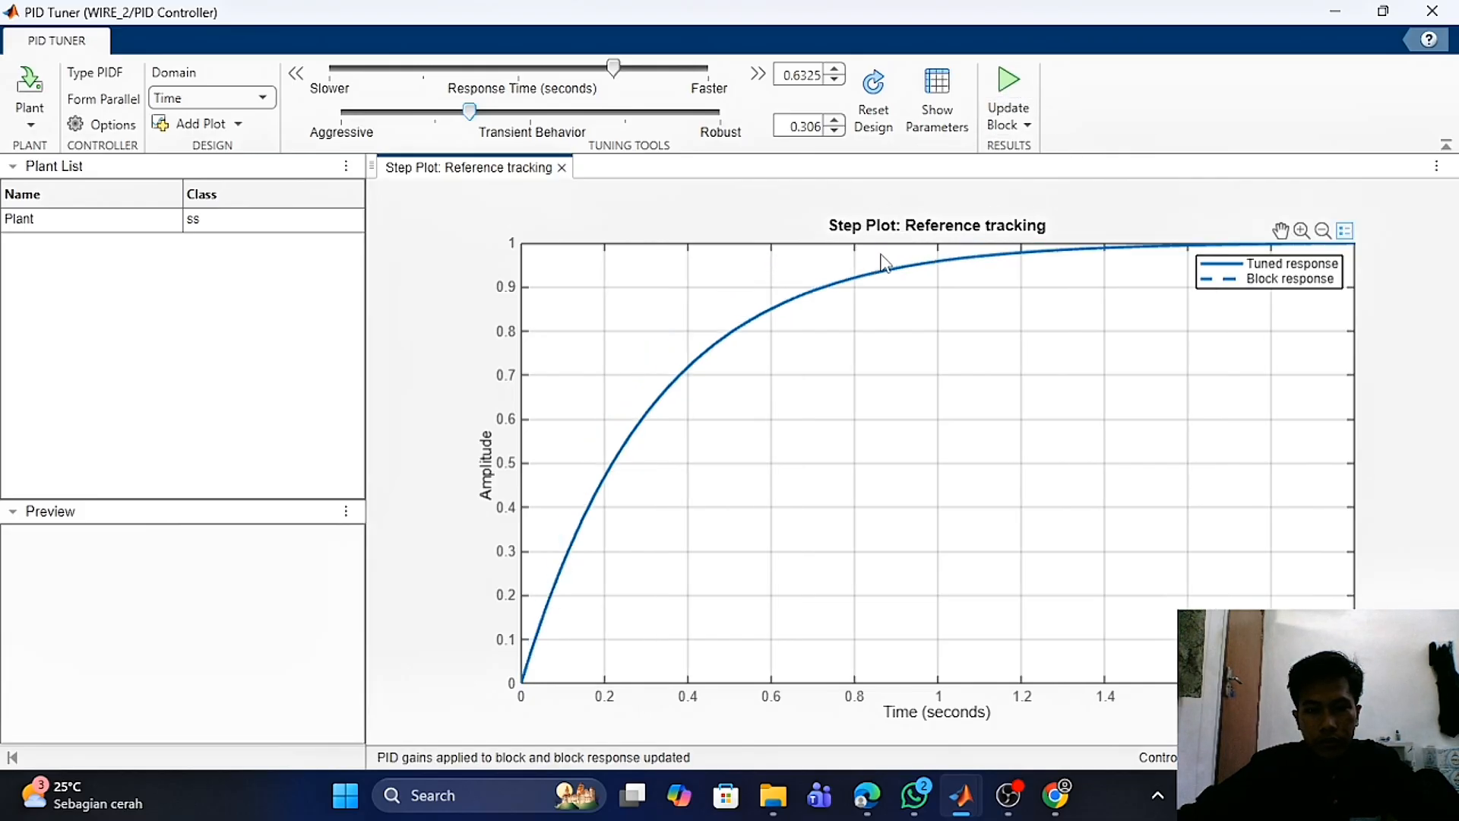
# - Set the transient behavior to 0.58 and update the PID Controller block again
pyautogui.doubleClick(807, 127)
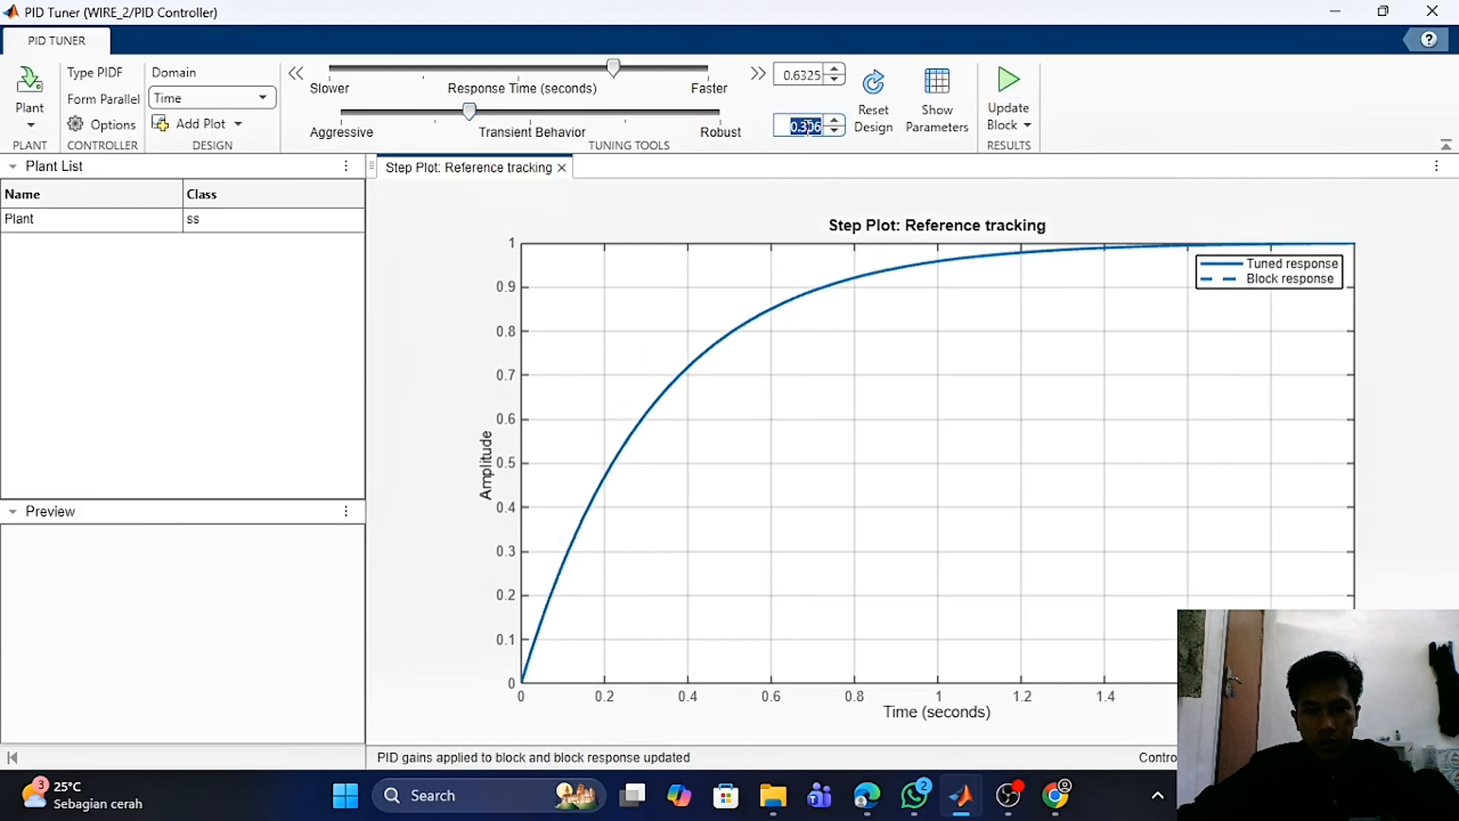
pyautogui.write('0.')
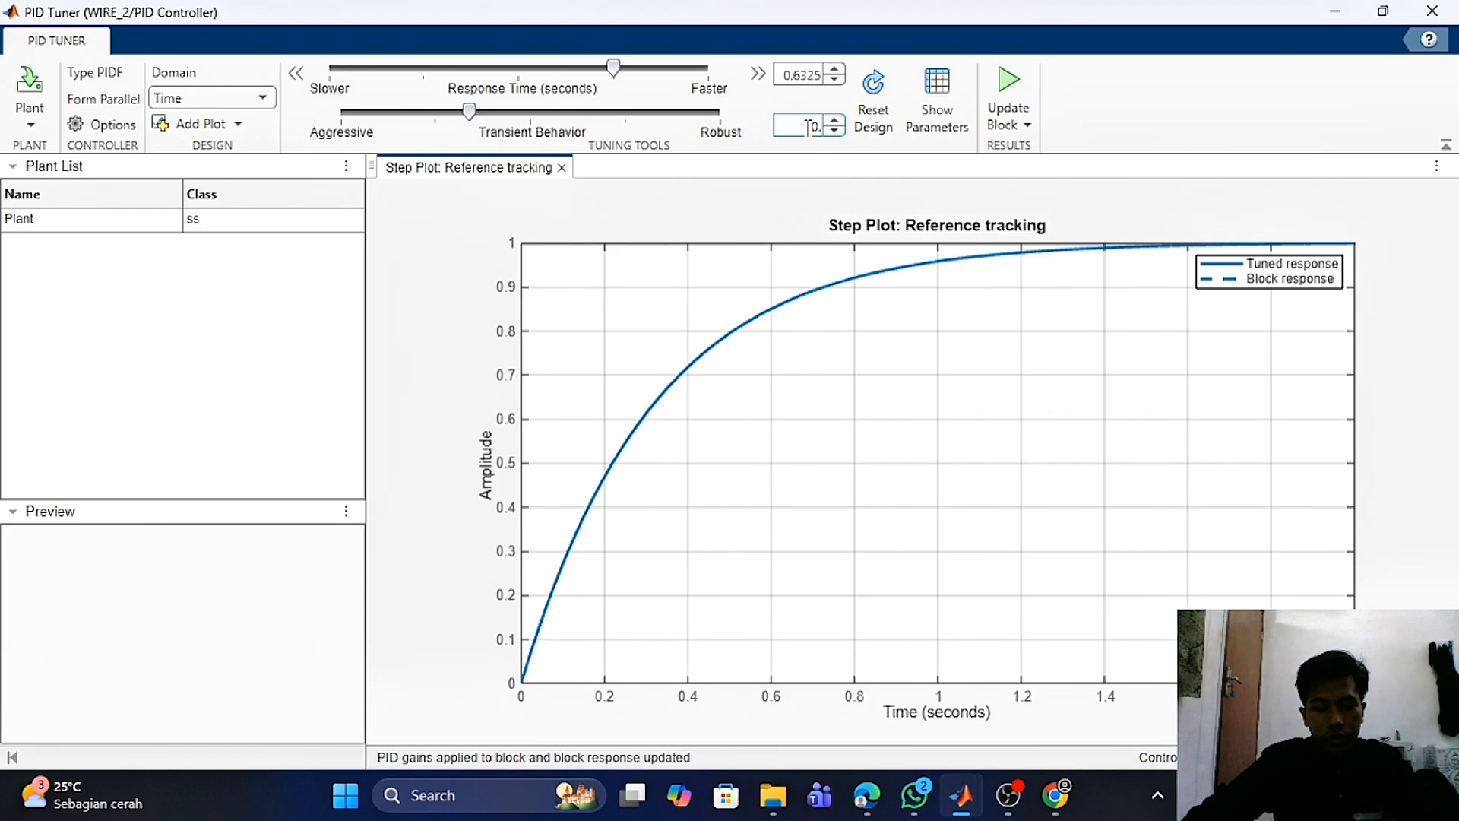
pyautogui.write('68')
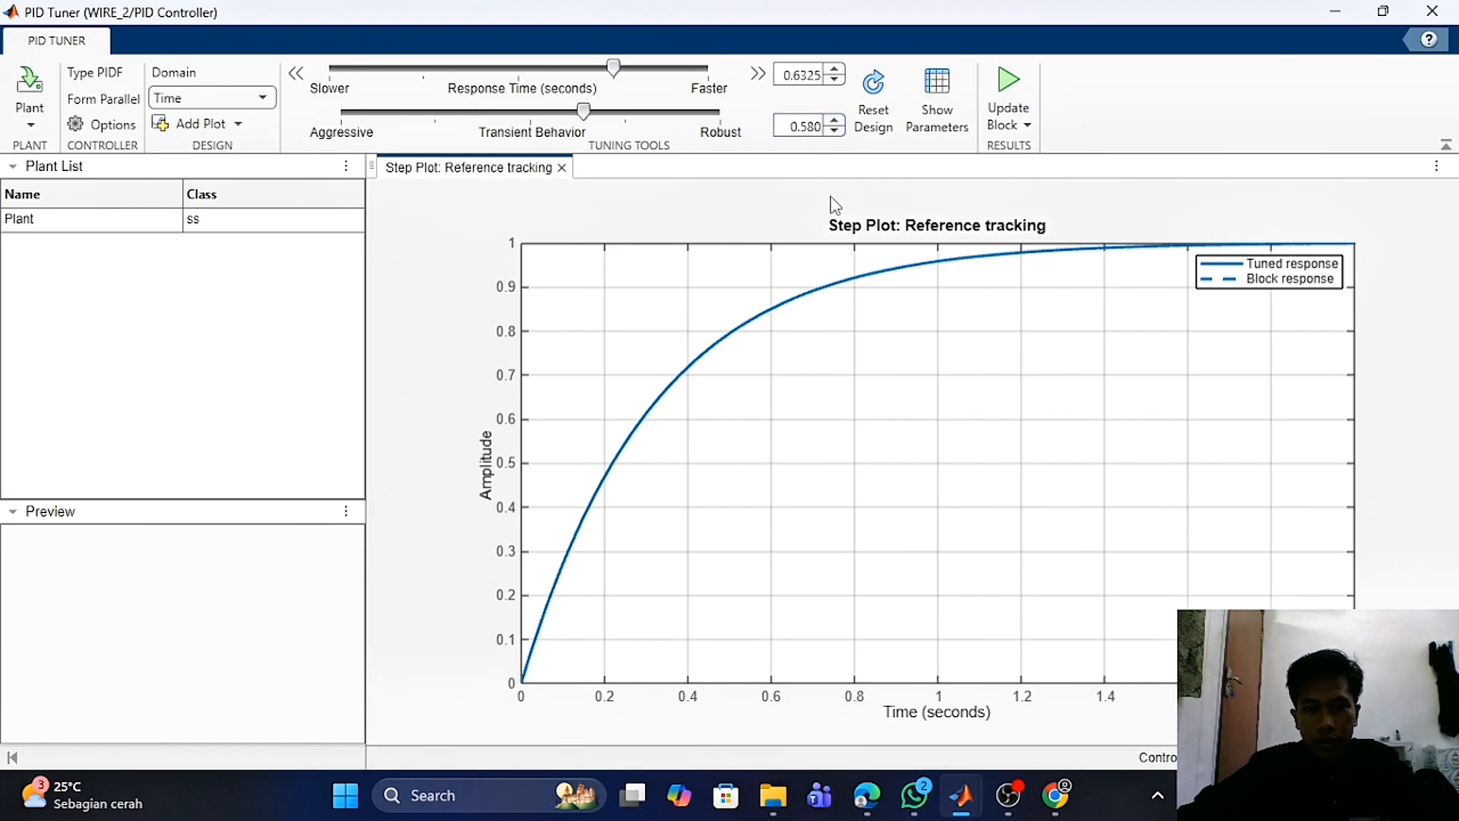
pyautogui.click(1008, 95)
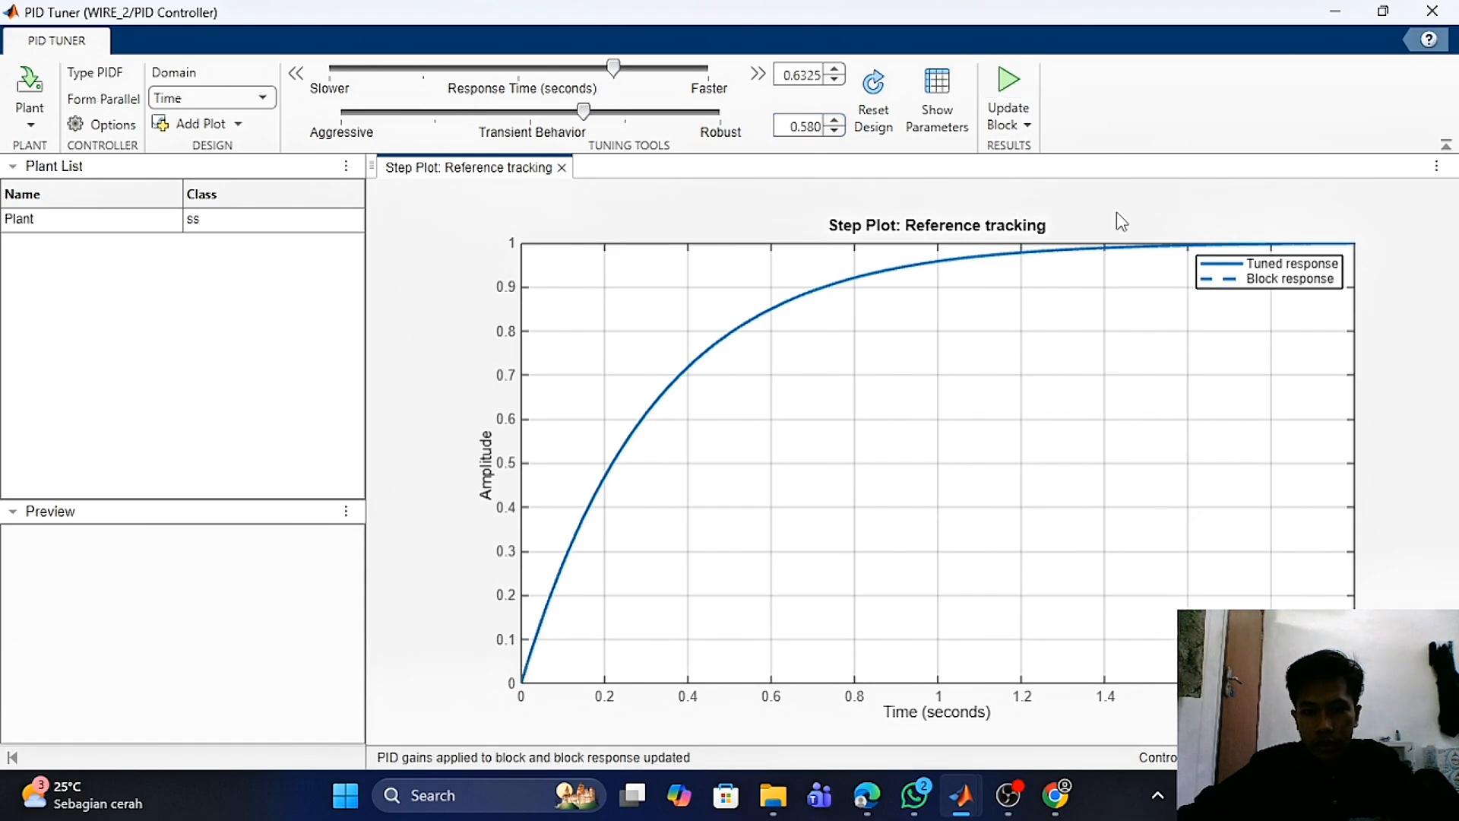
# - Return to the tank level model, run the simulation and open the Scope
pyautogui.moveTo(963, 798)
pyautogui.click(763, 703)
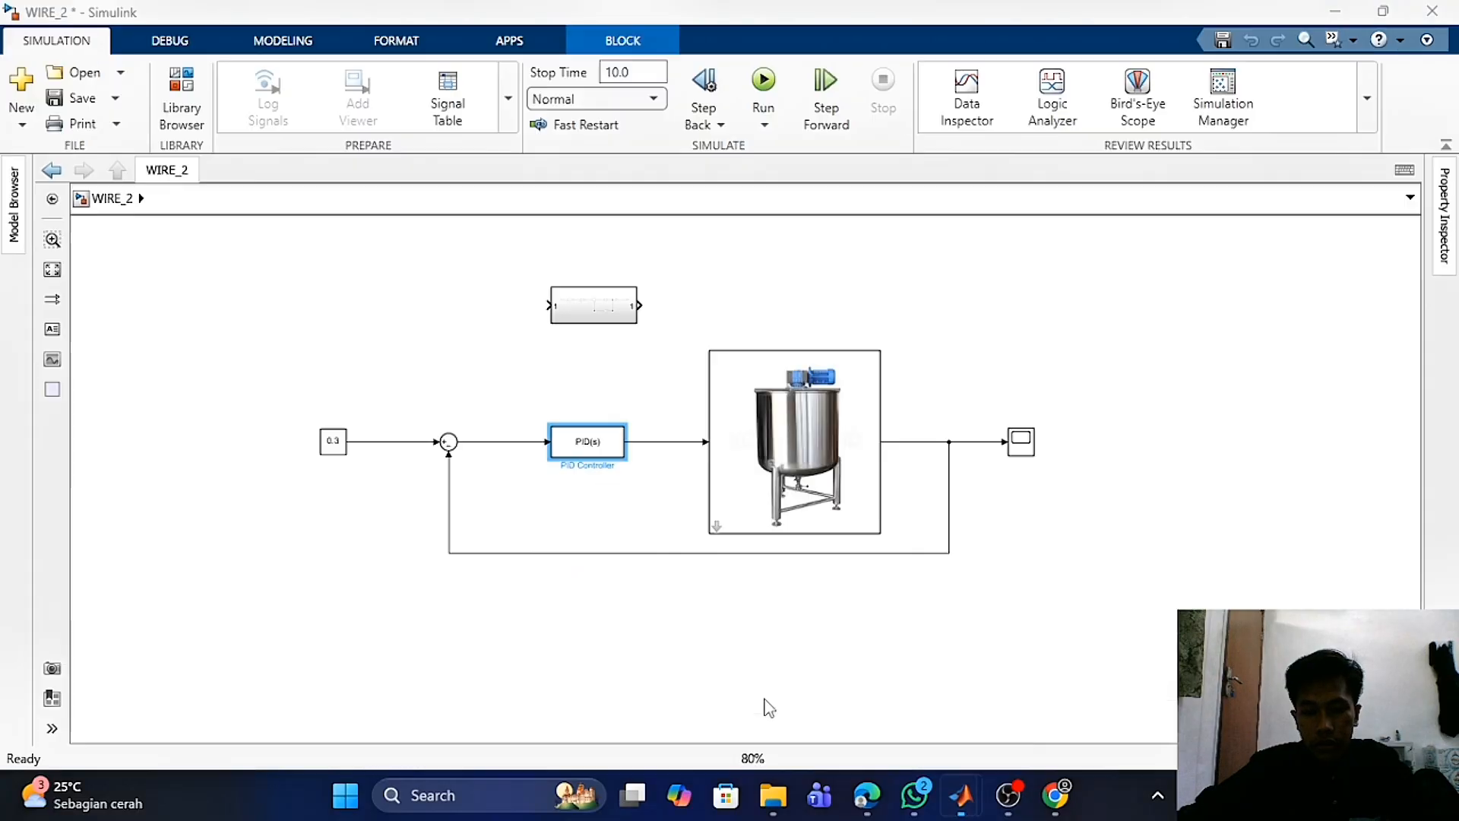
pyautogui.click(773, 70)
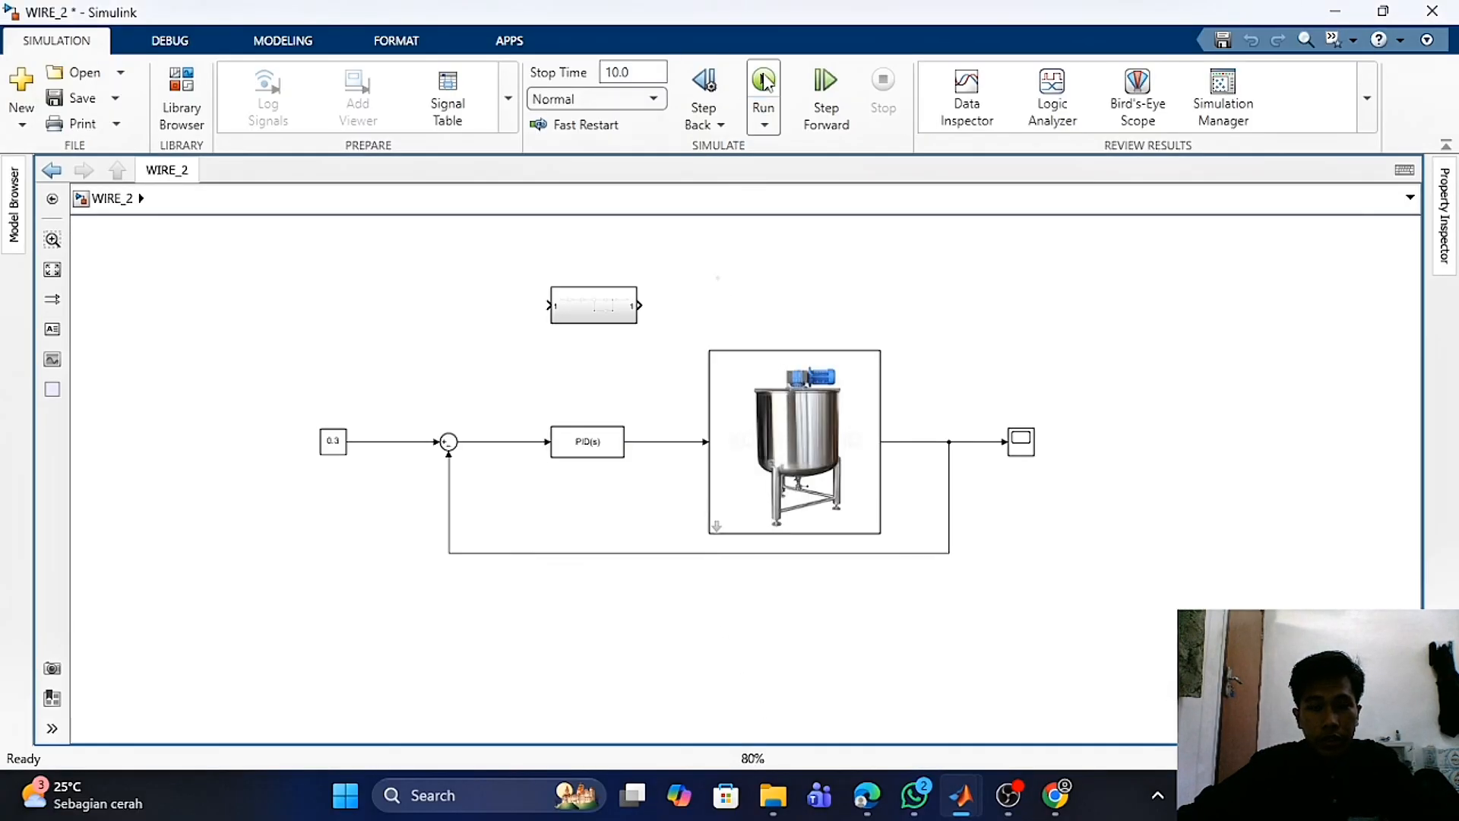
pyautogui.doubleClick(1021, 442)
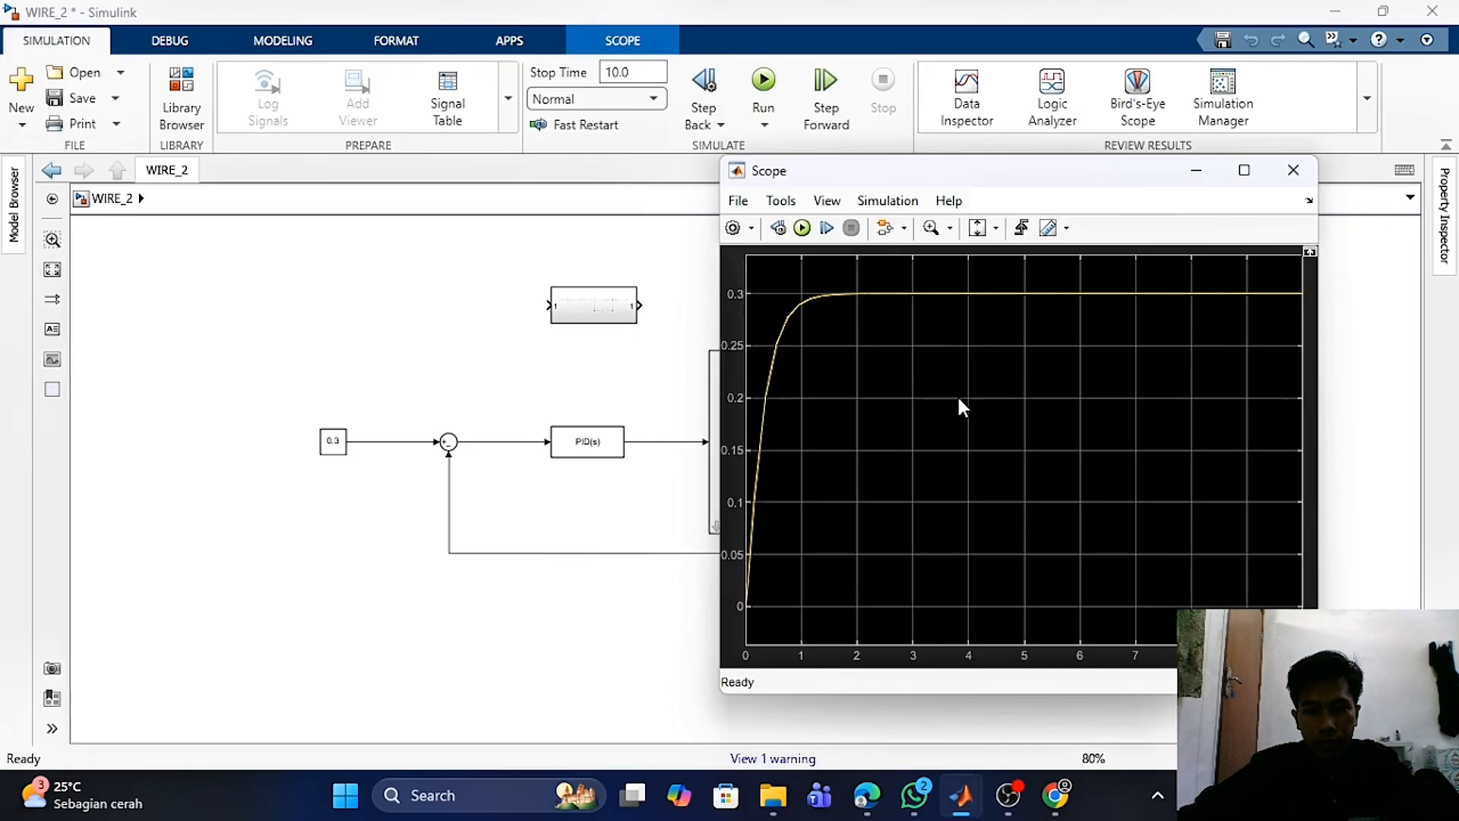
# - Reposition the Scope window beside the model and examine the tank level response
pyautogui.moveTo(1024, 189); pyautogui.dragTo(889, 139)
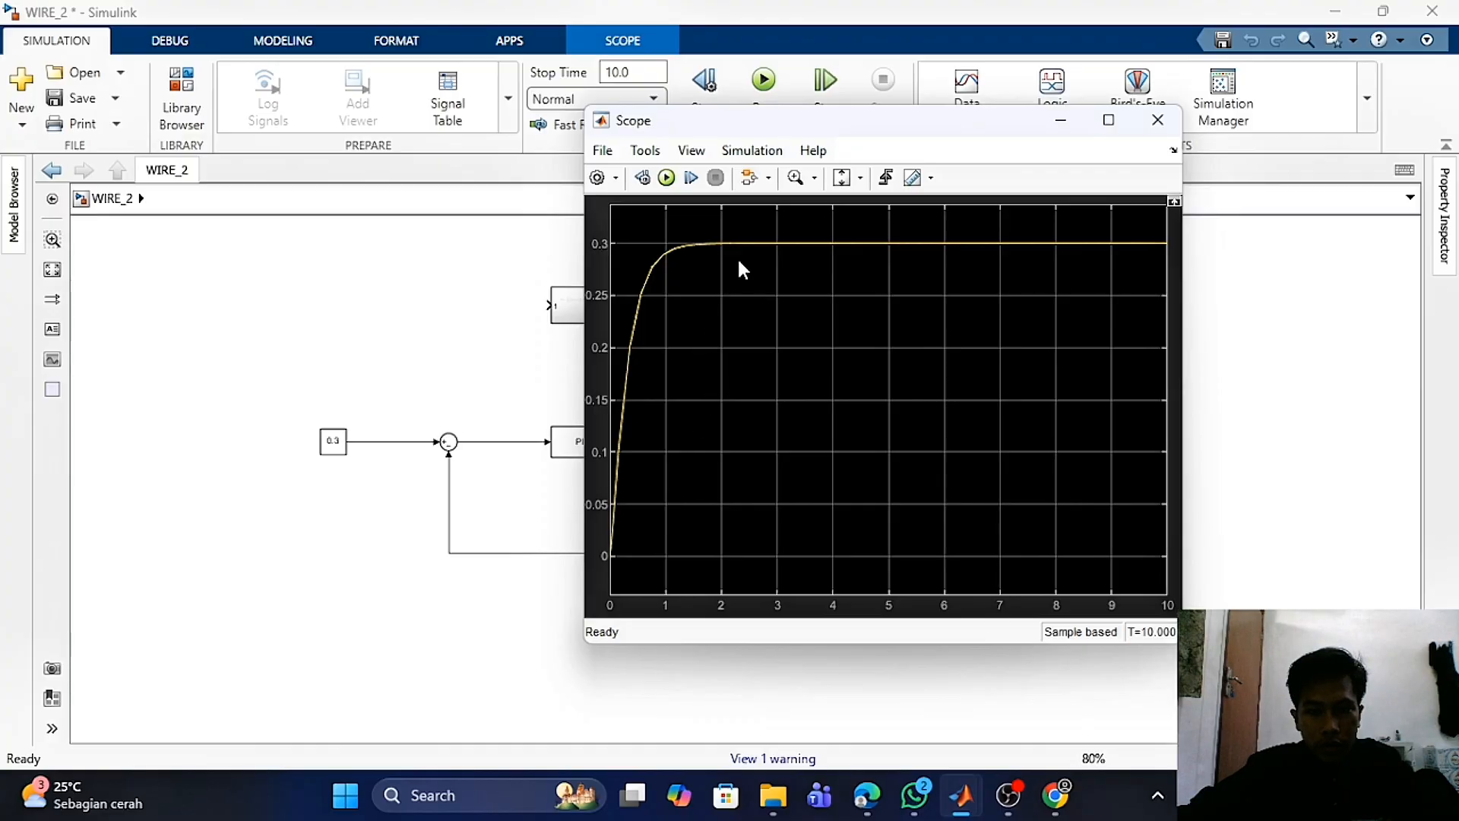
pyautogui.moveTo(946, 135); pyautogui.dragTo(1127, 154)
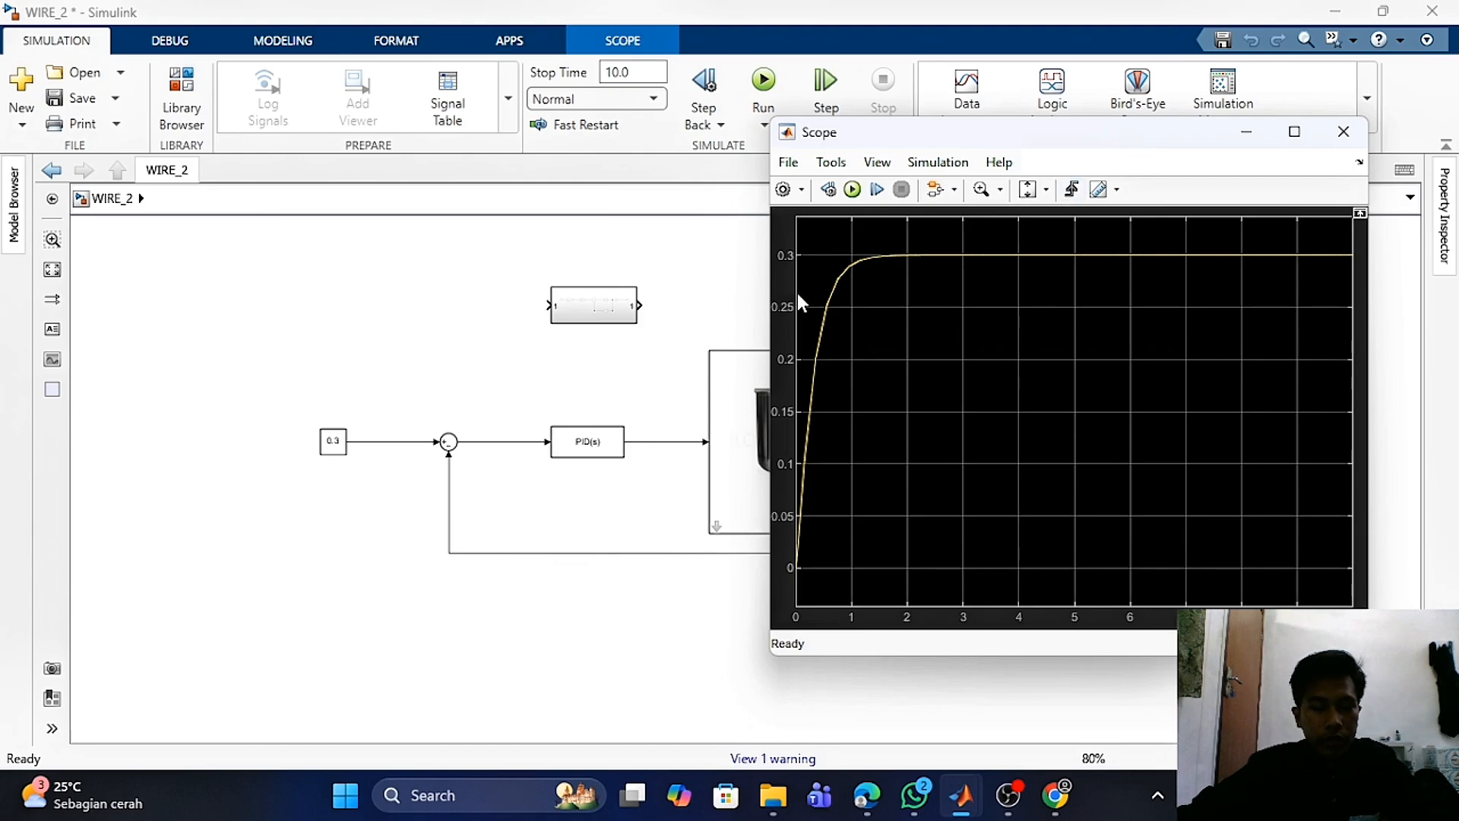
pyautogui.click(619, 312)
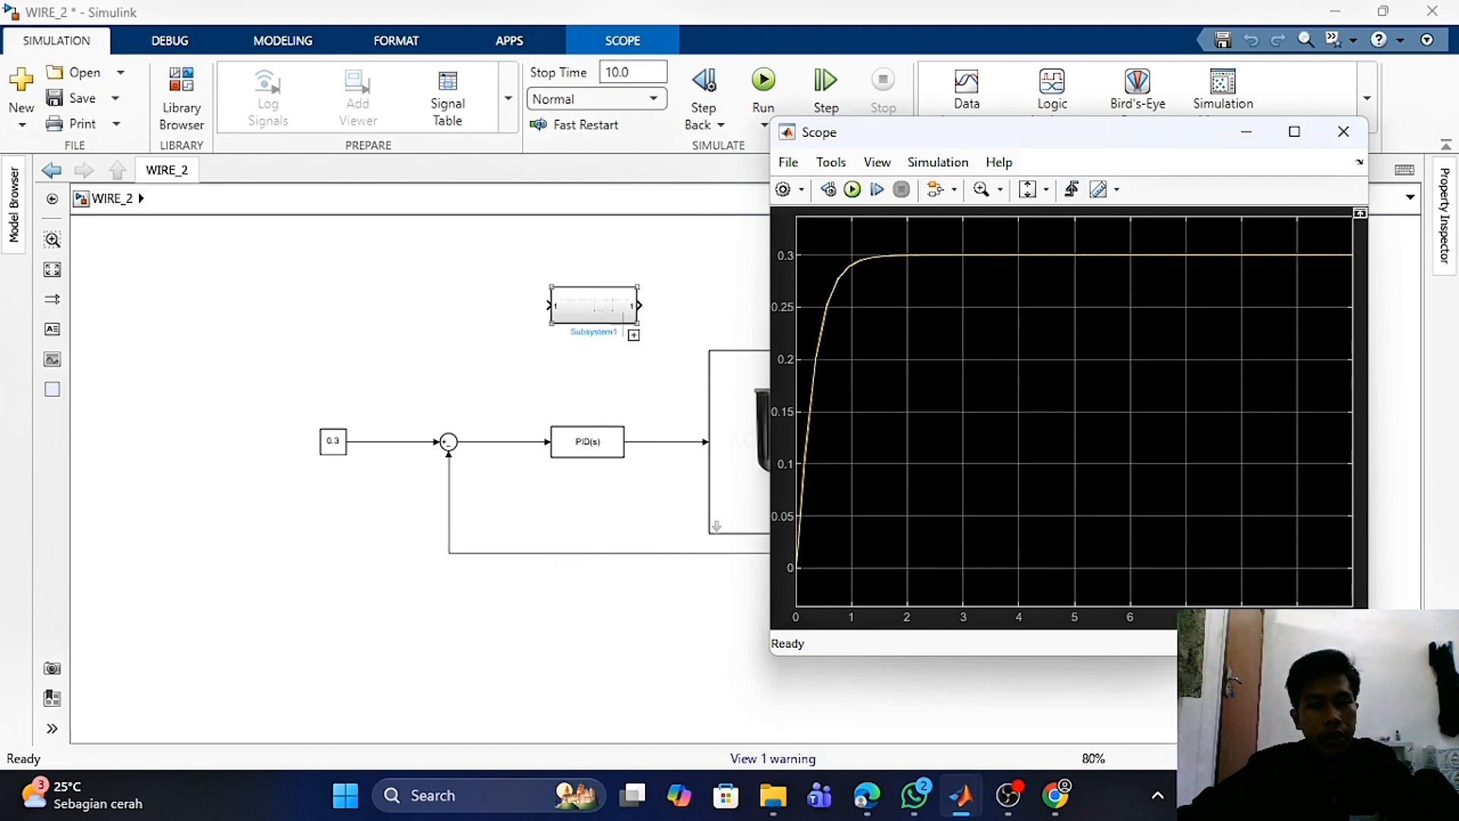
pyautogui.click(626, 378)
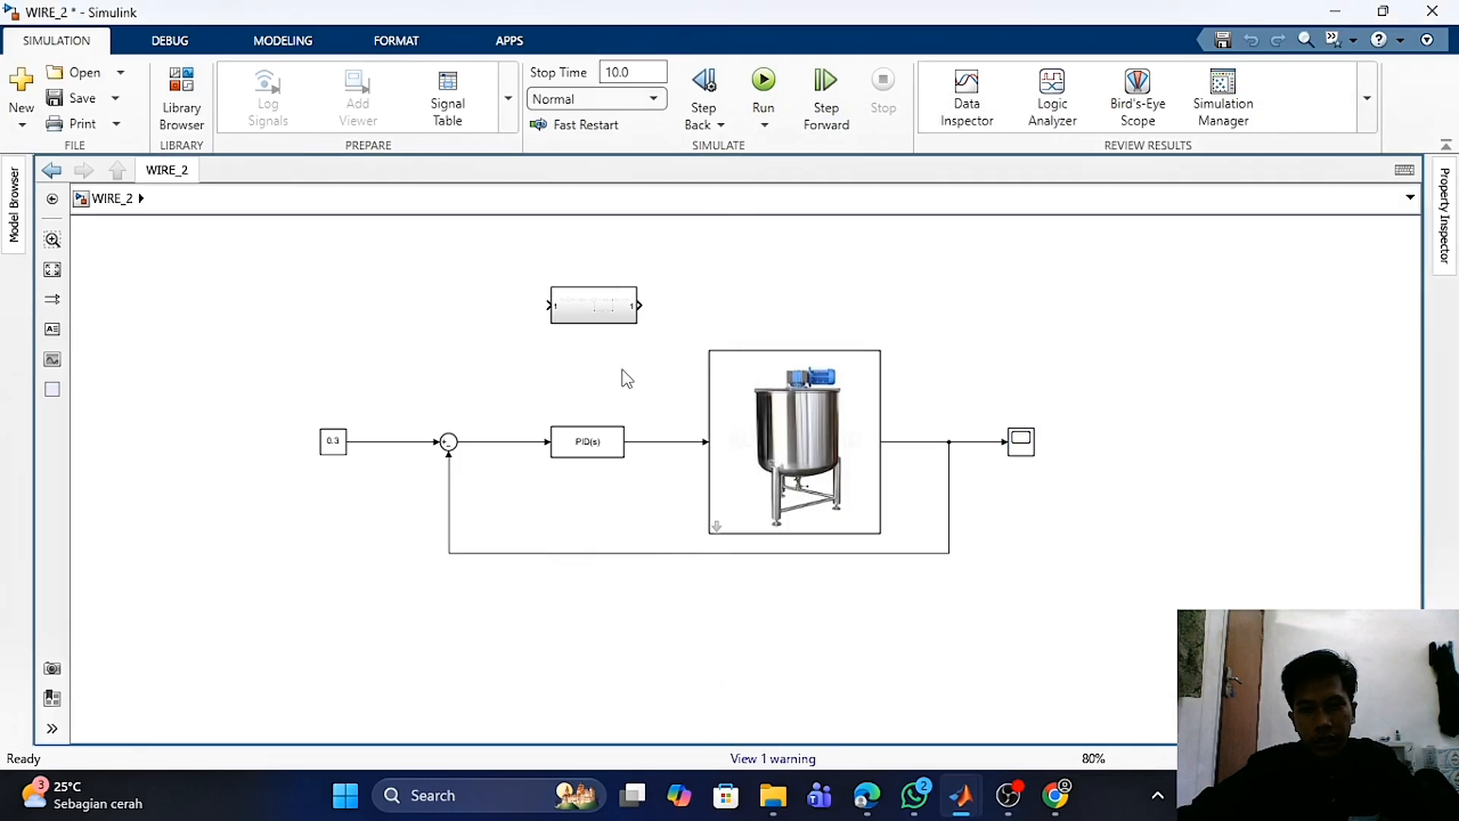
pyautogui.moveTo(961, 795)
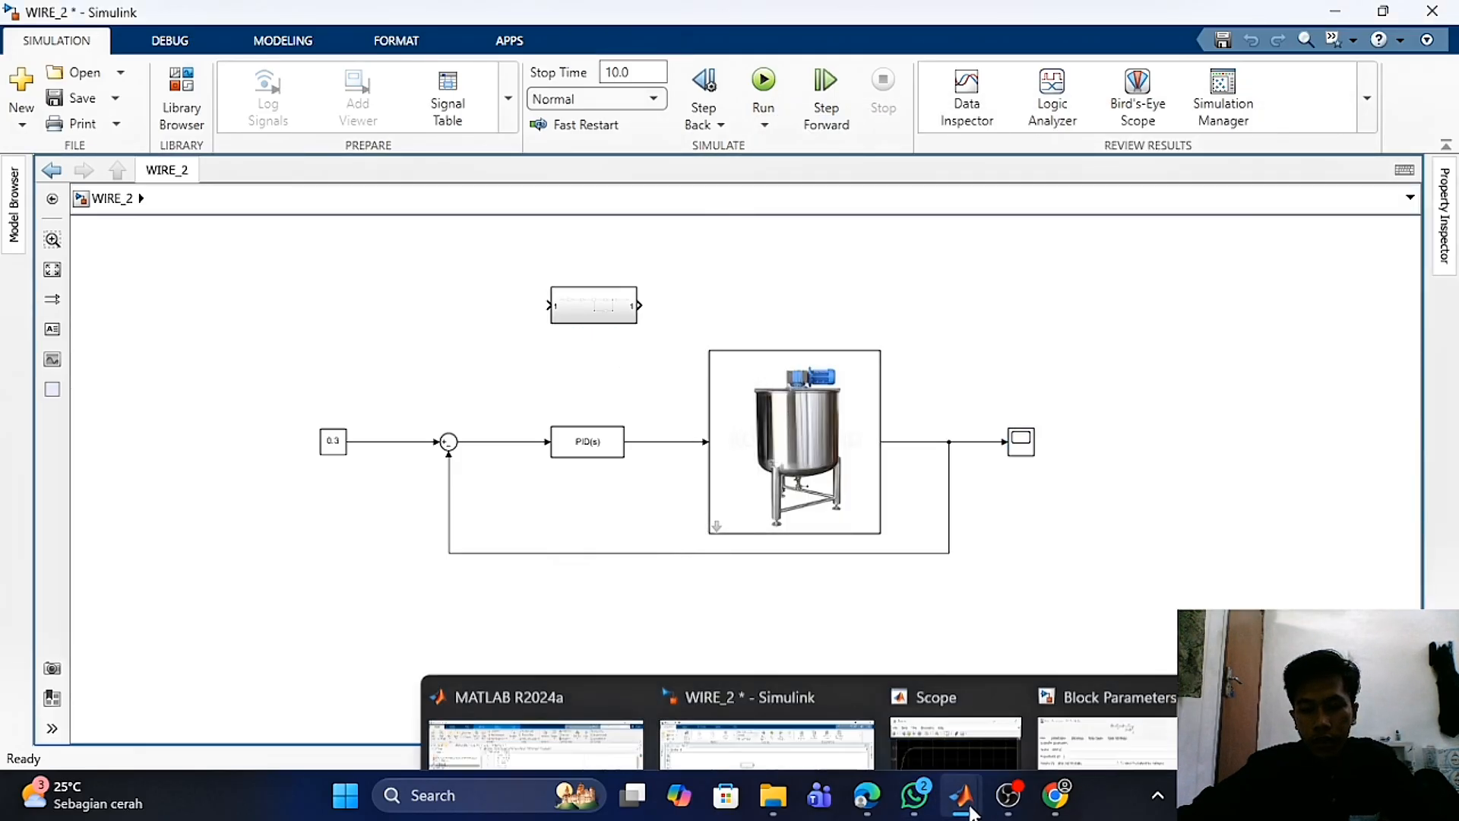
pyautogui.click(972, 715)
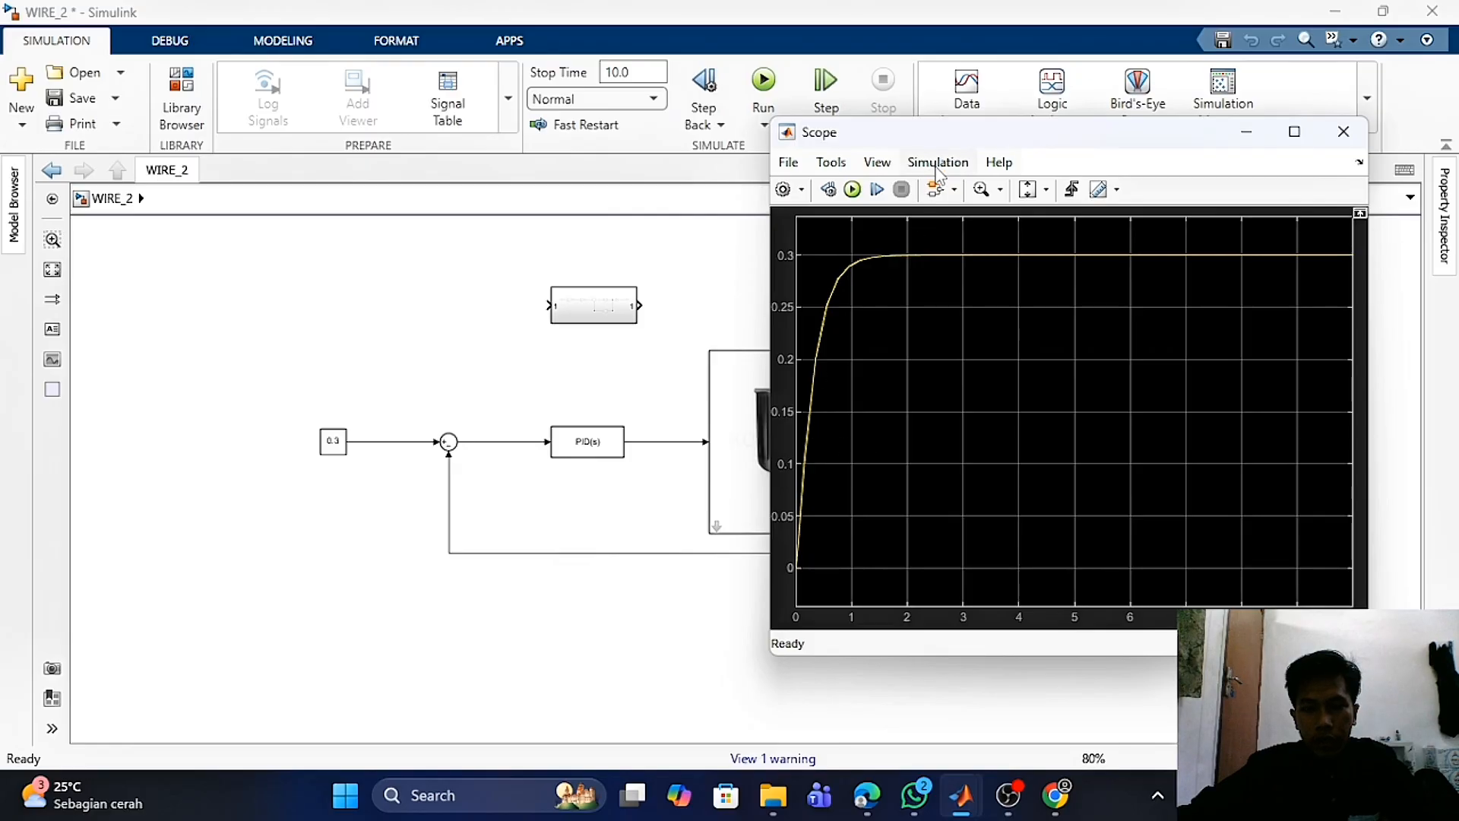
pyautogui.moveTo(957, 135)
pyautogui.mouseDown()
pyautogui.moveTo(897, 148)
pyautogui.moveTo(970, 133)
pyautogui.mouseUp()
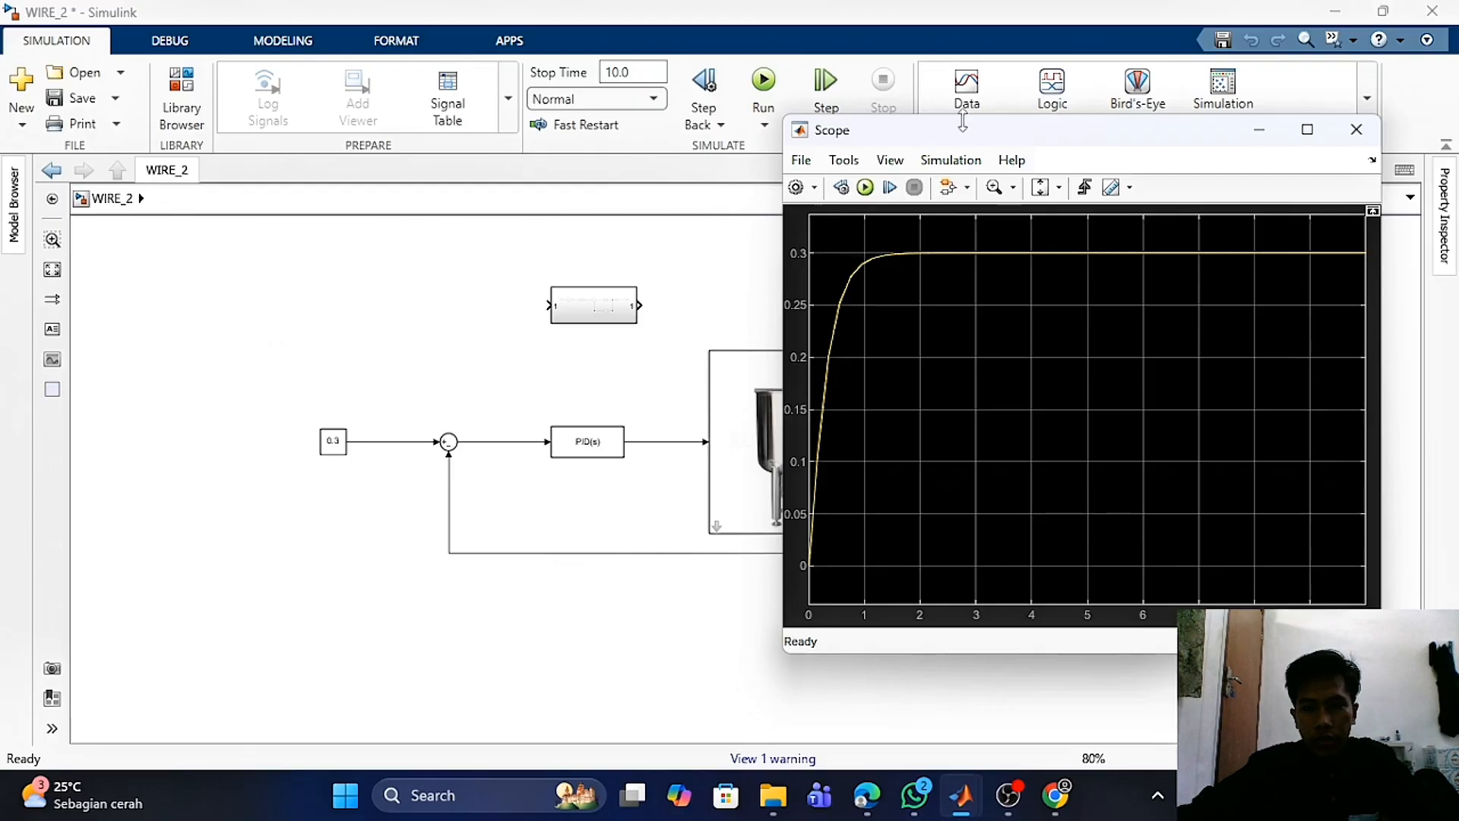
pyautogui.moveTo(972, 139)
pyautogui.mouseDown()
pyautogui.moveTo(959, 145)
pyautogui.moveTo(978, 145)
pyautogui.mouseUp()
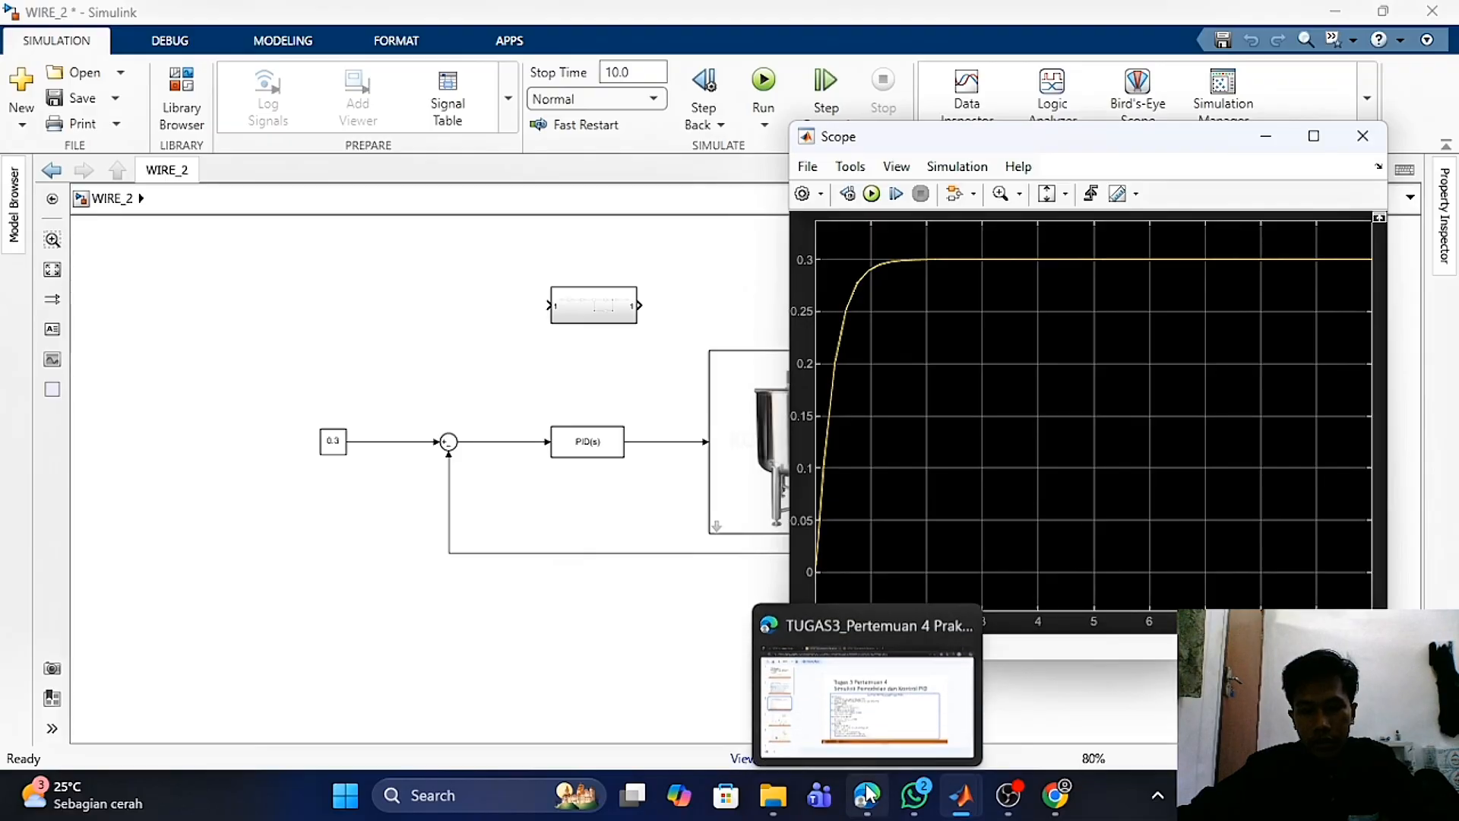
# - Switch to the assignment slides and review the Tugas 3 outline on slide 3
pyautogui.click(867, 687)
pyautogui.scroll(-3, 787, 377)
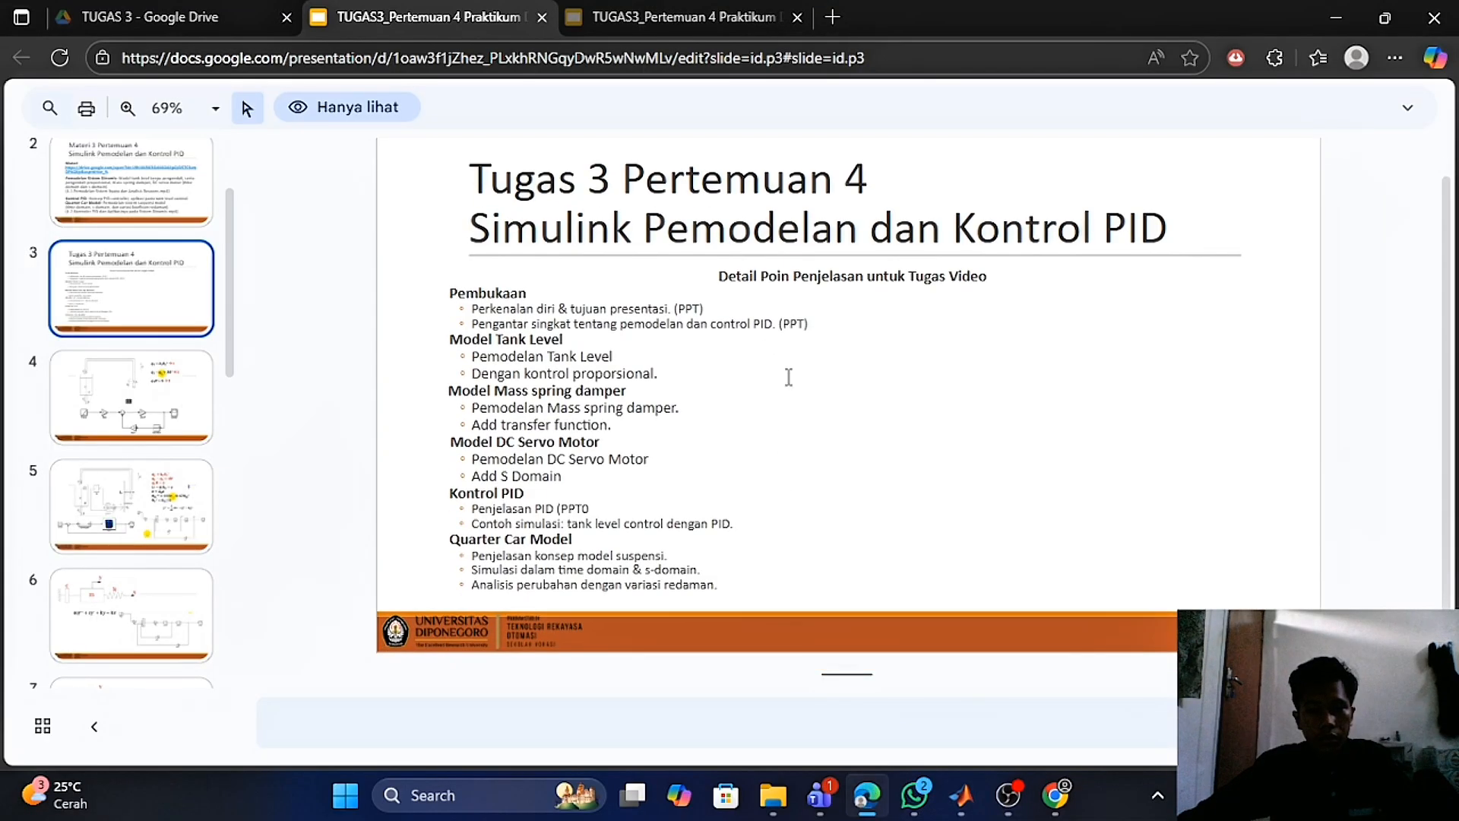
pyautogui.click(130, 289)
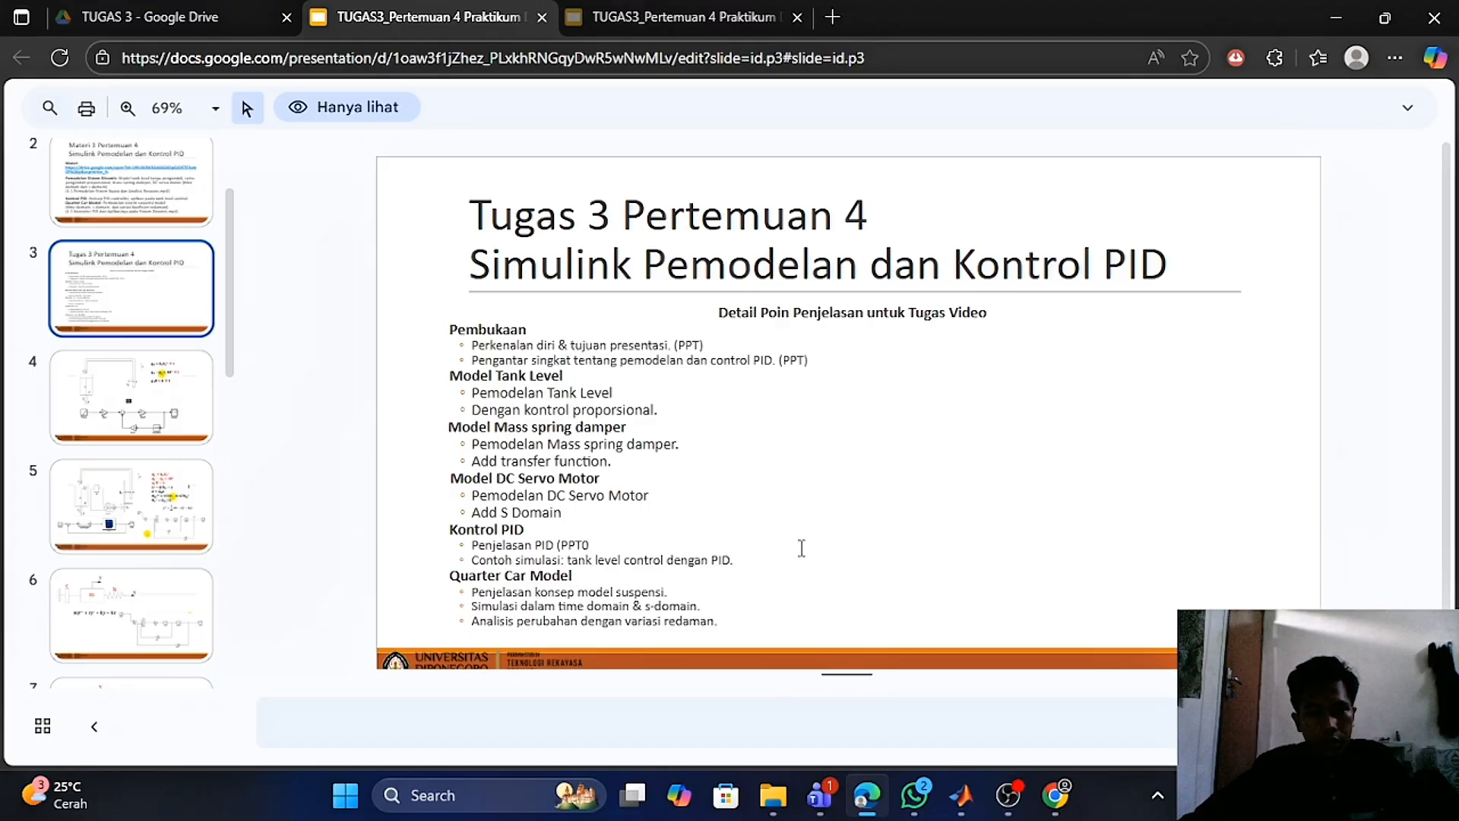
# - Switch to the untitled quarter car suspension model in Simulink and inspect its blocks
pyautogui.moveTo(961, 795)
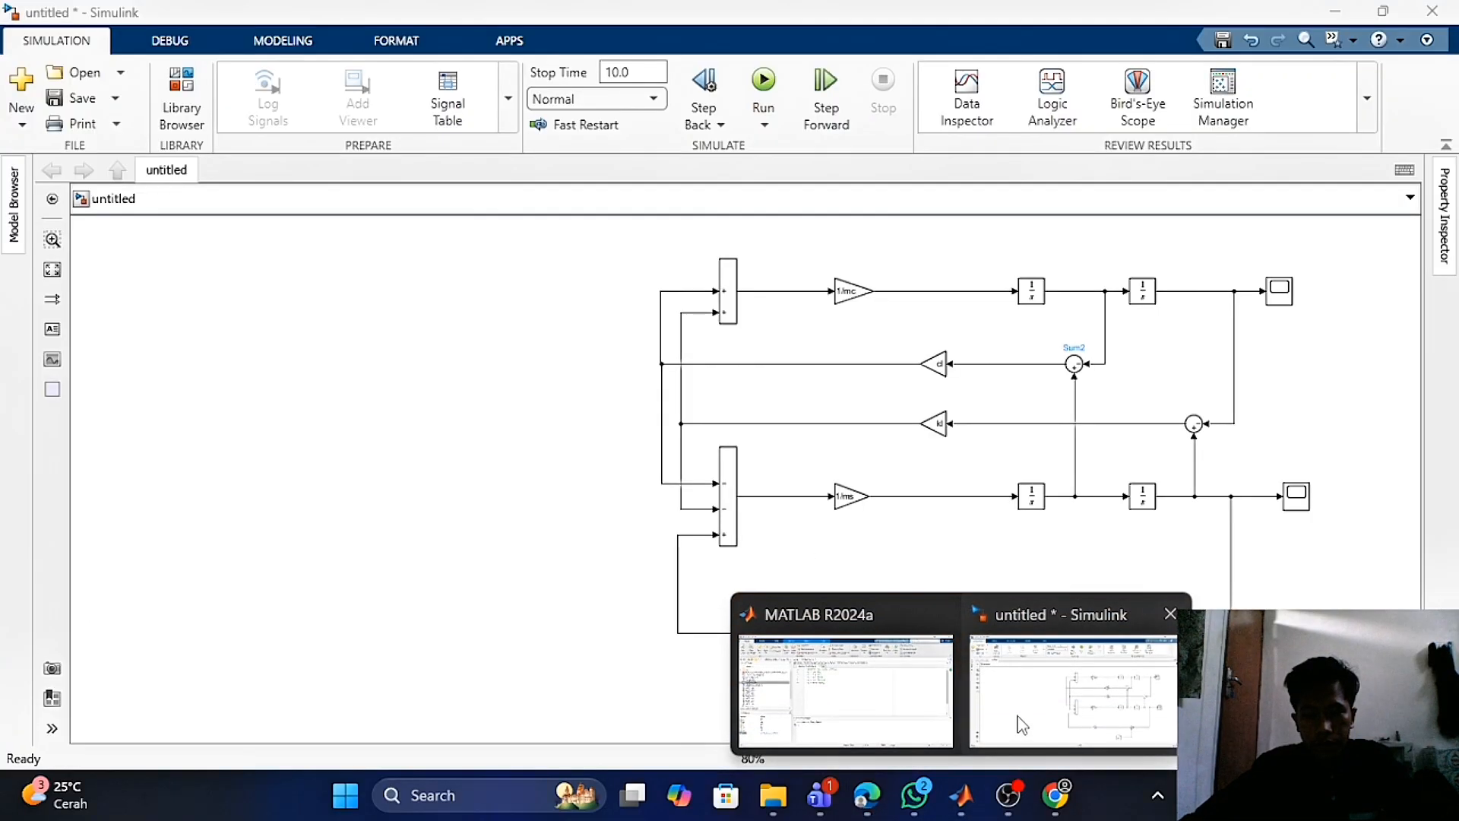
pyautogui.click(1075, 688)
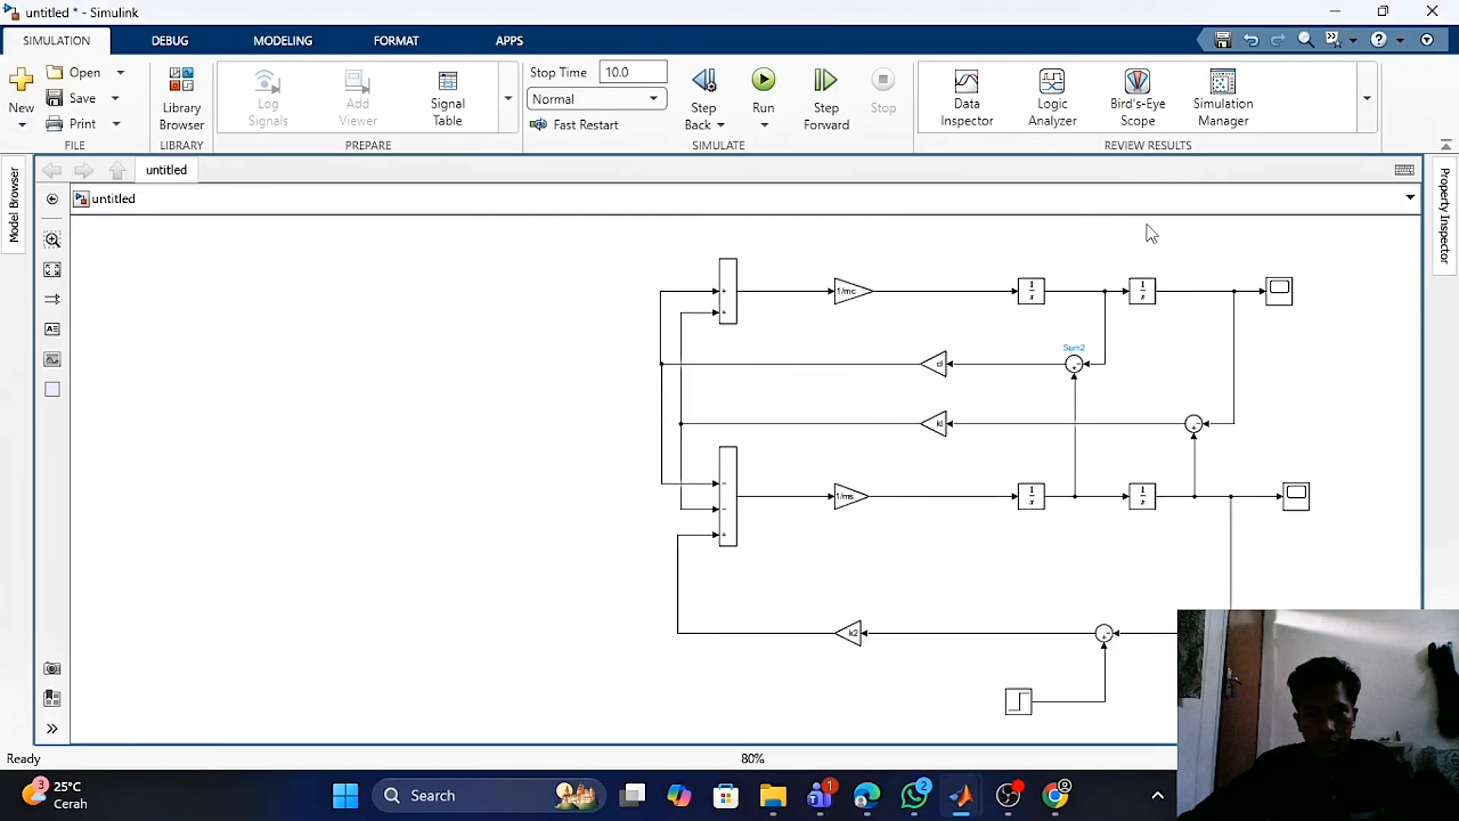
pyautogui.click(1027, 288)
pyautogui.click(956, 245)
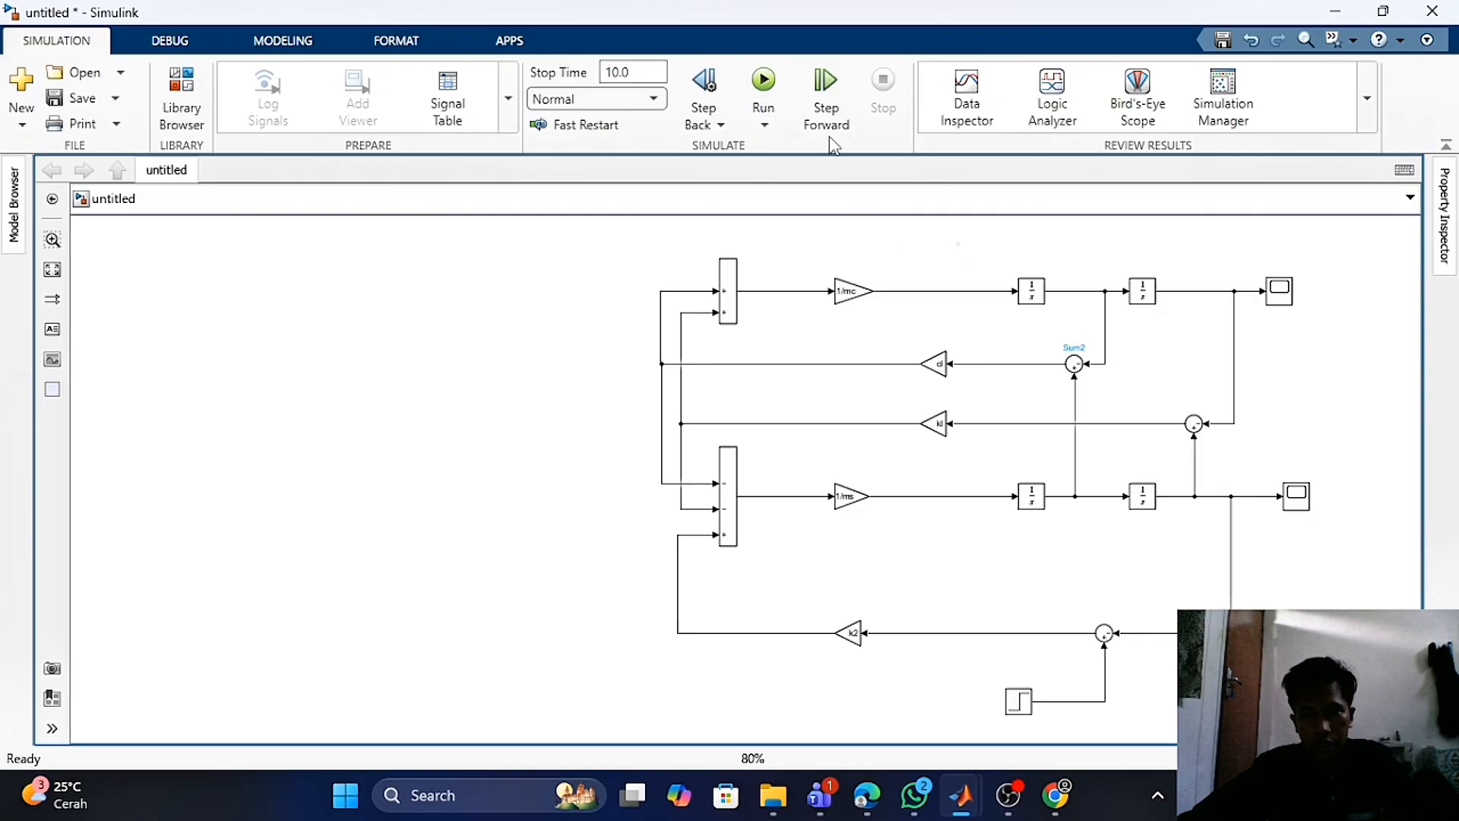
pyautogui.moveTo(961, 795)
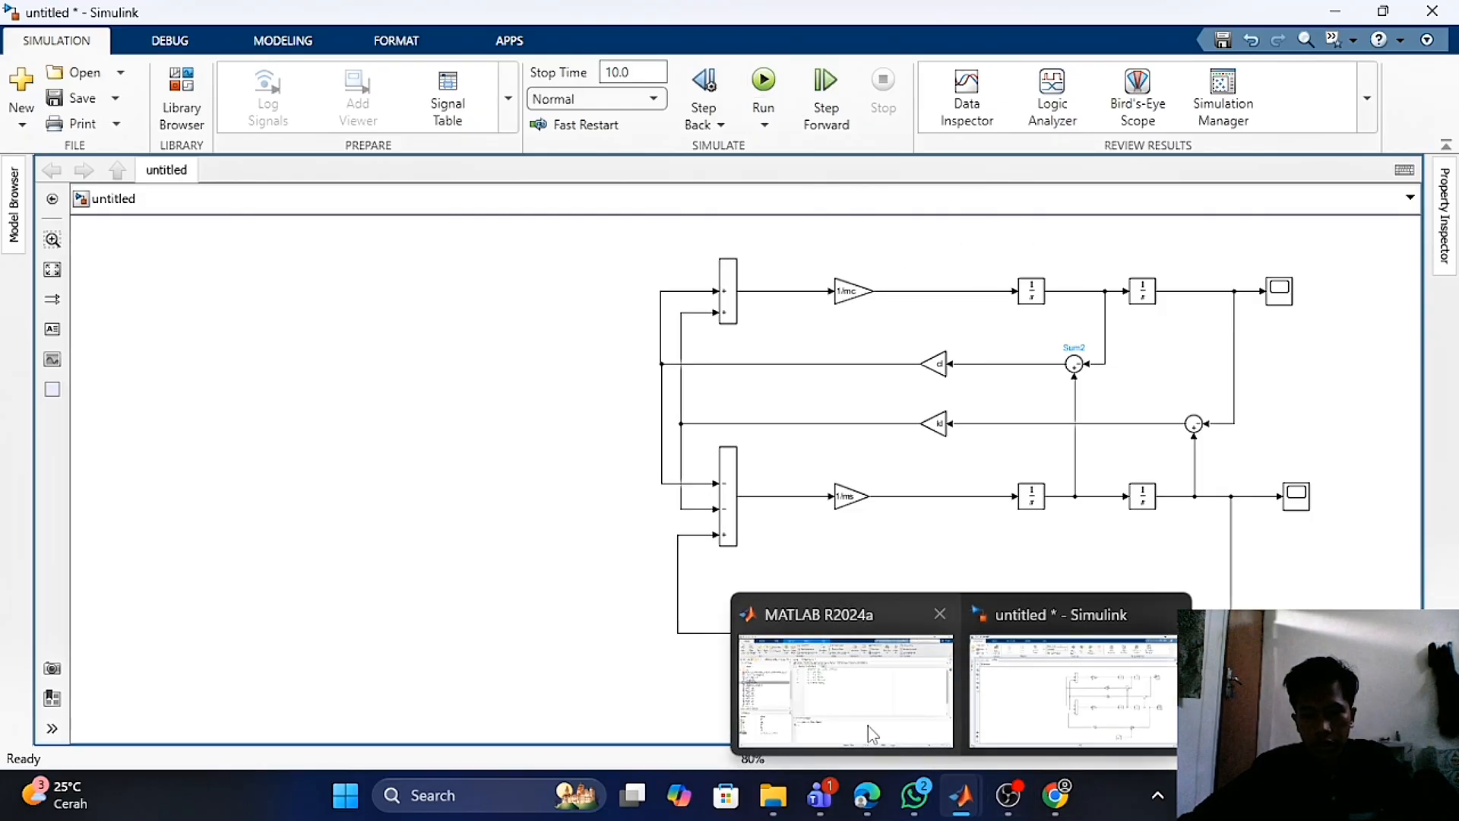
# - Switch to the MATLAB window to check the Quarter_Car_Model script parameters, then return to the quarter car model
pyautogui.click(851, 703)
pyautogui.click(672, 286)
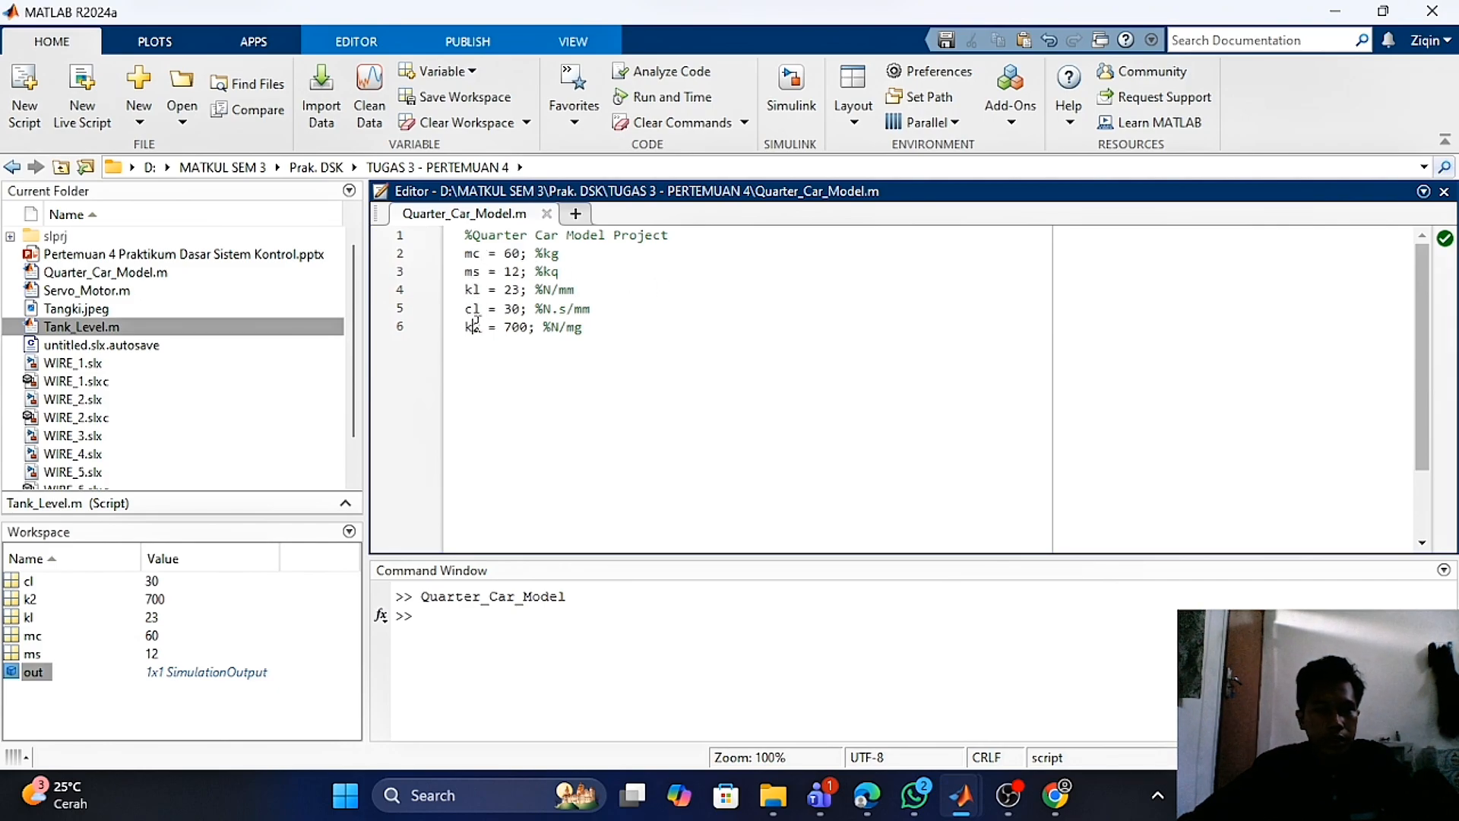
pyautogui.moveTo(961, 790)
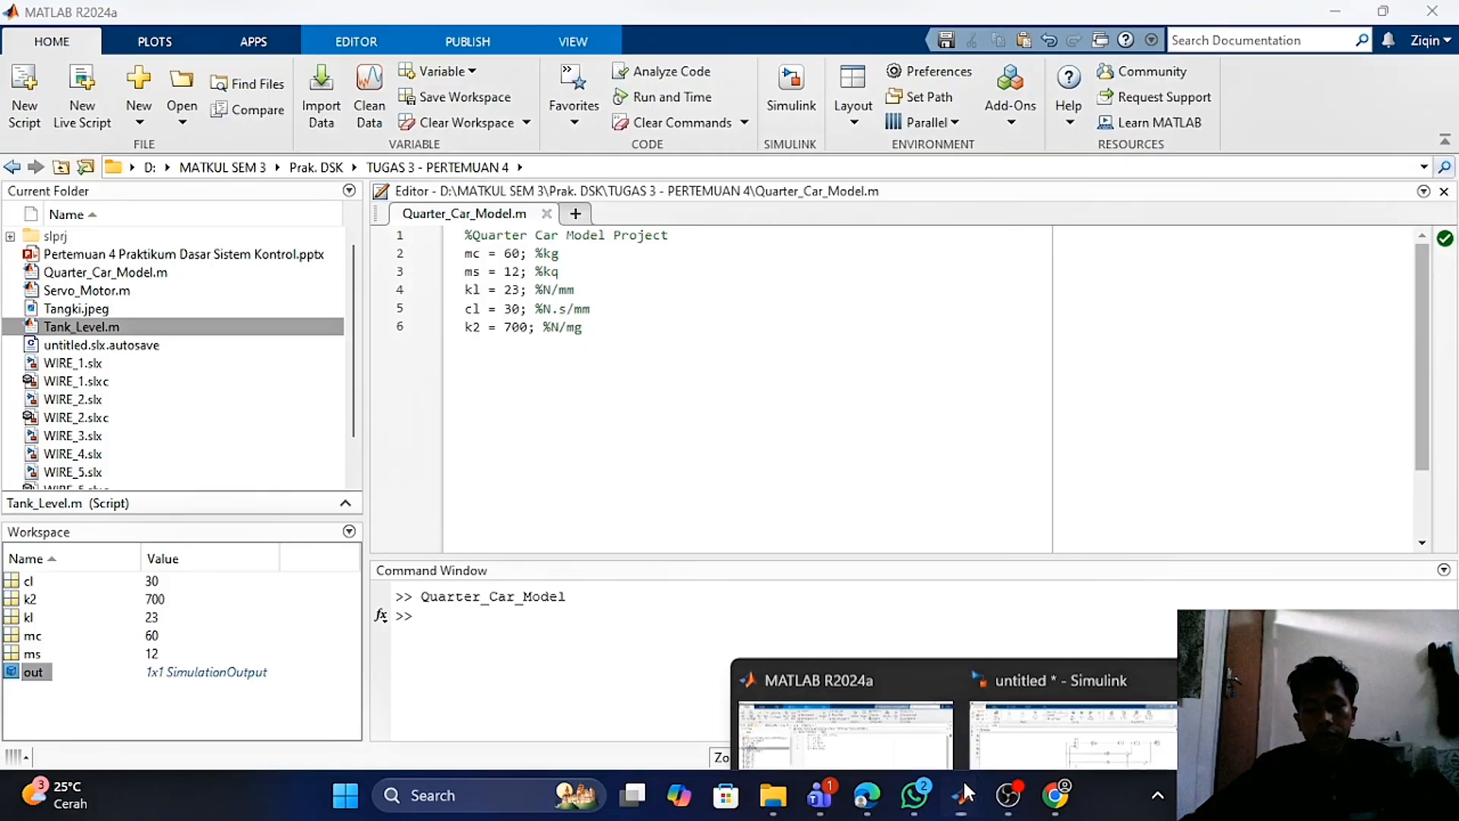
pyautogui.click(1051, 688)
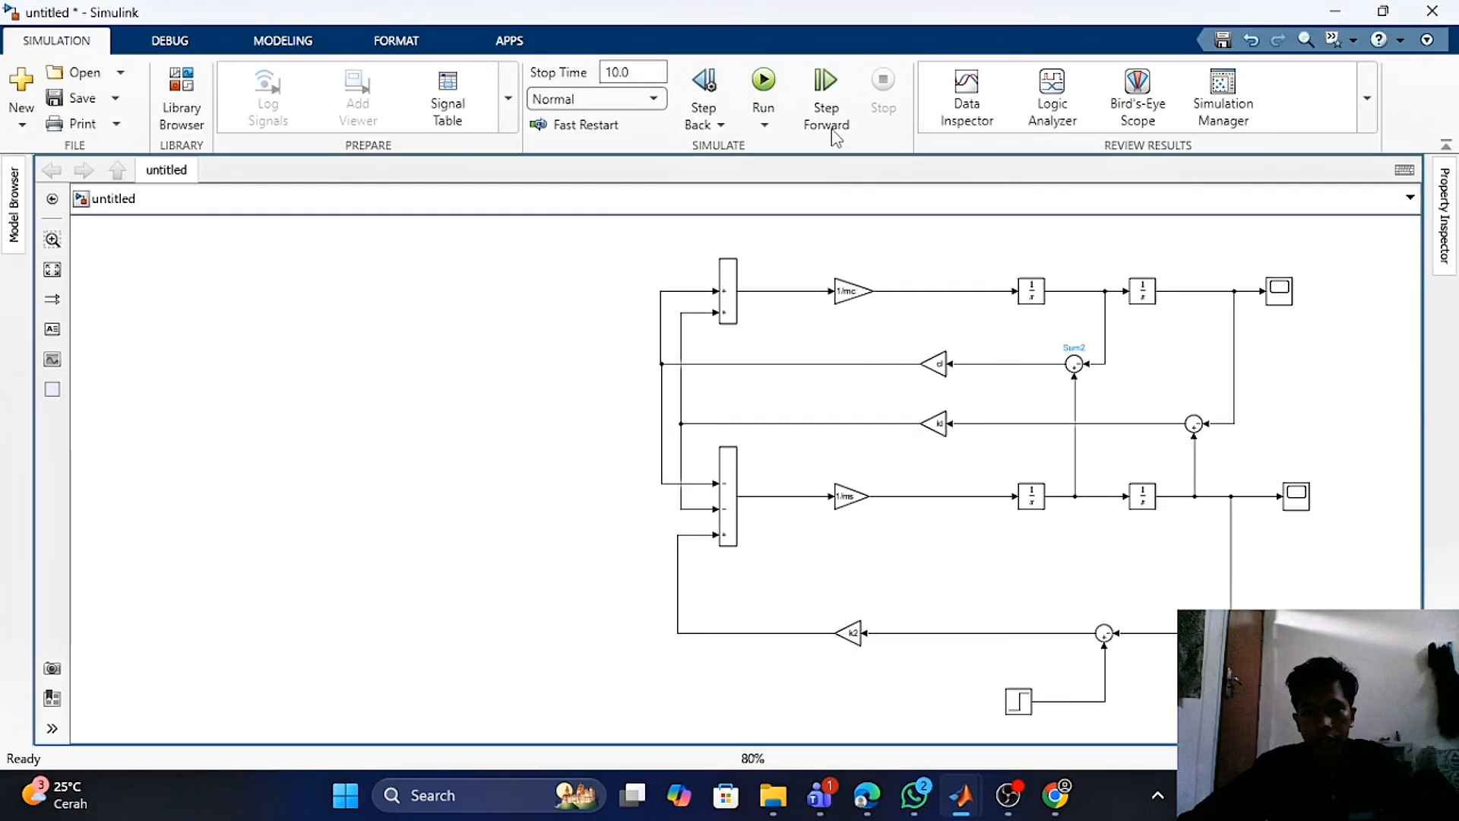
# - Run the quarter car simulation and open the upper Scope1 to view the sprung mass response, then close it
pyautogui.click(773, 97)
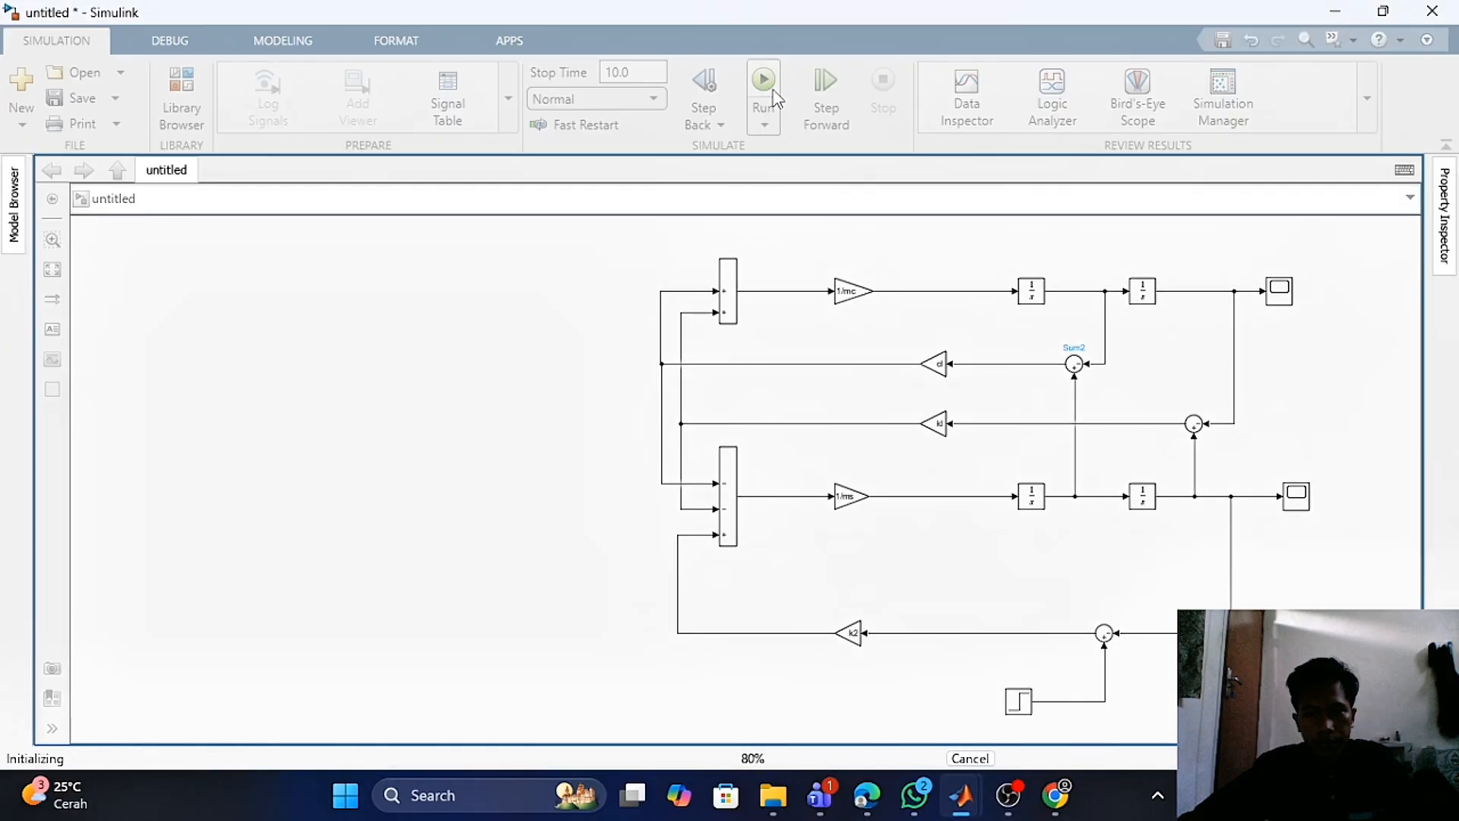
pyautogui.doubleClick(1279, 302)
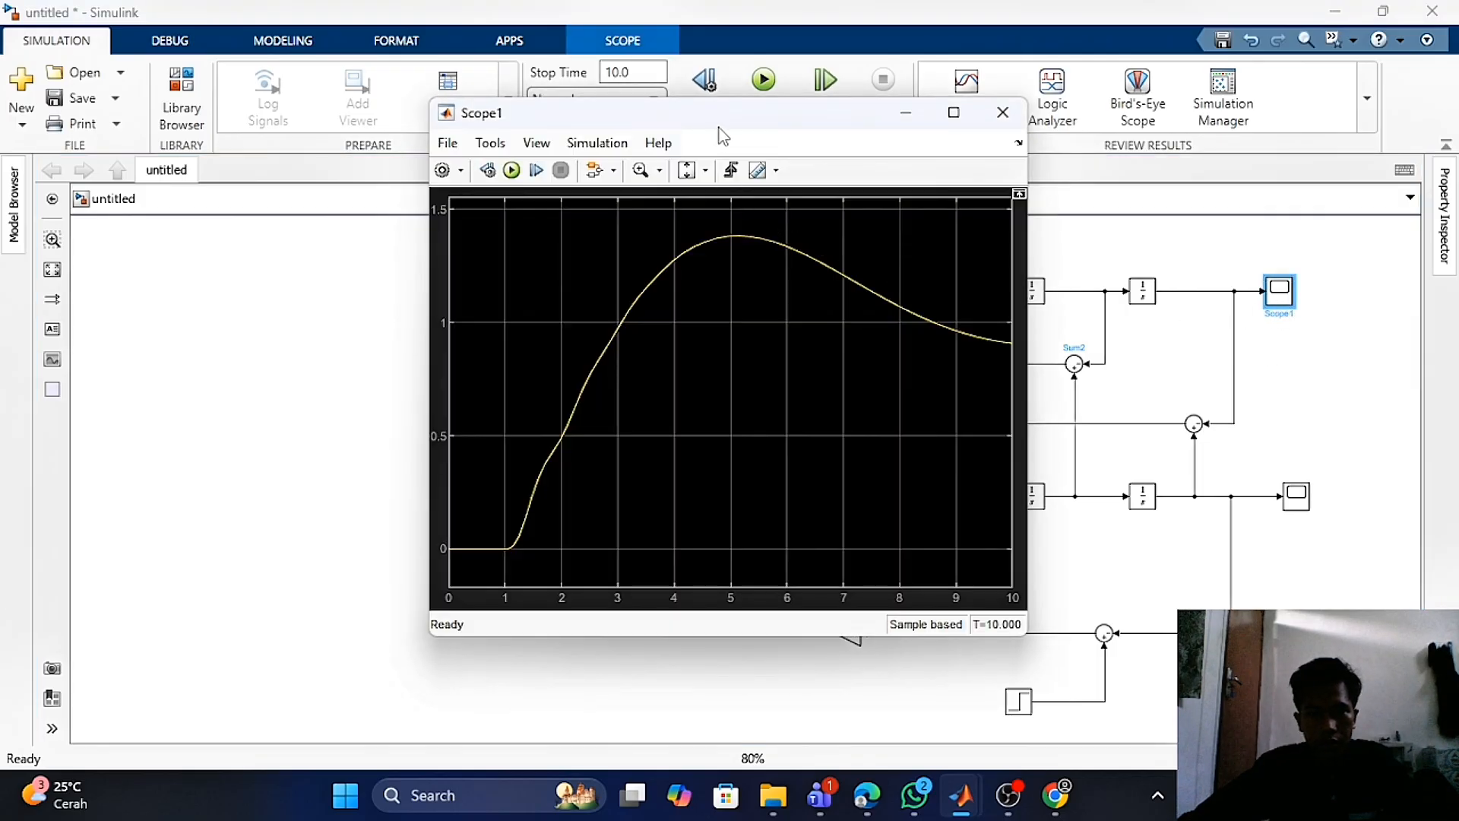
pyautogui.moveTo(720, 129); pyautogui.dragTo(764, 112)
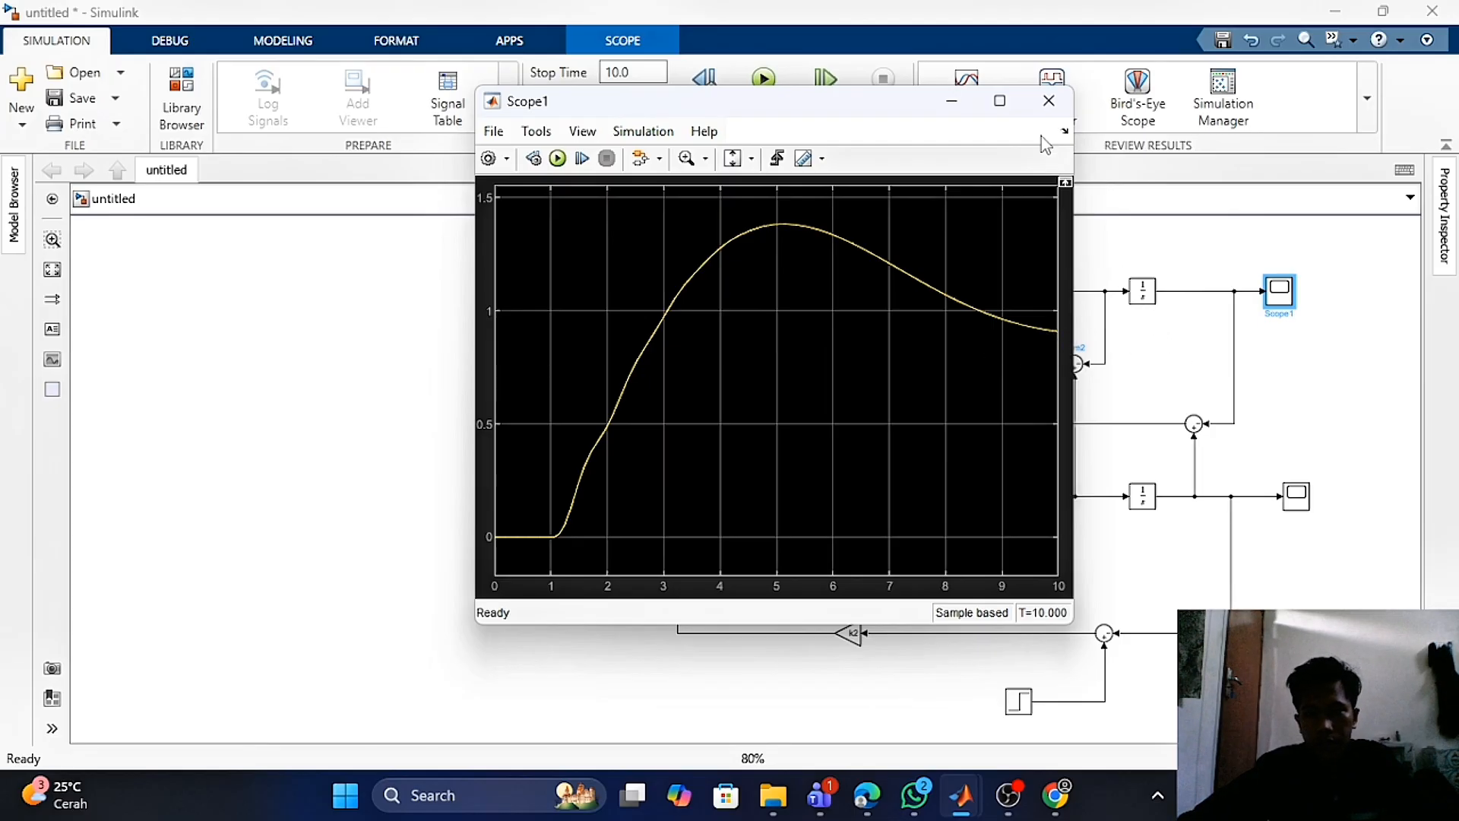
pyautogui.click(1048, 101)
# - Open the lower Scope to view the unsprung mass response, then close it
pyautogui.click(1297, 496)
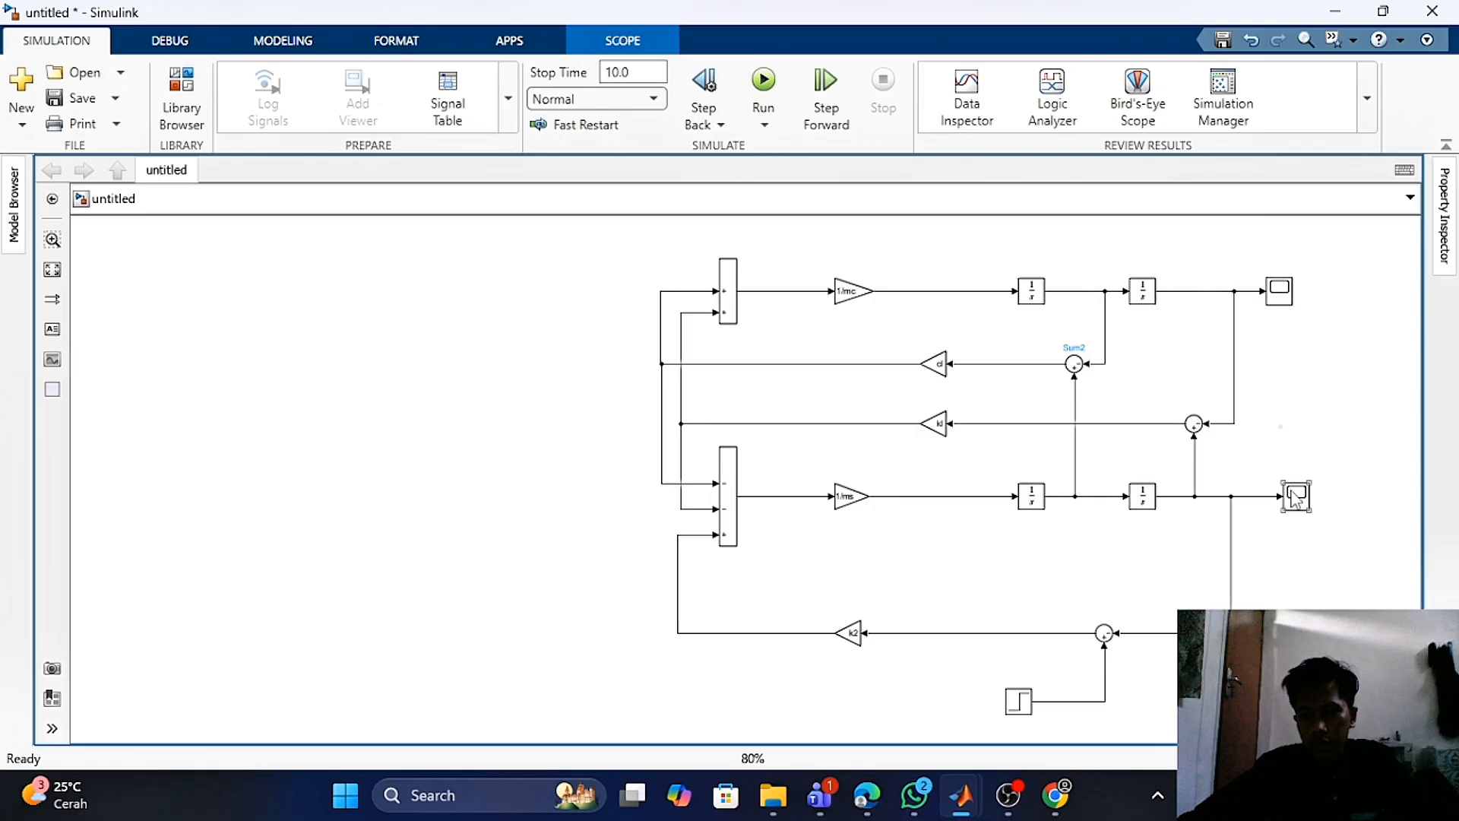
pyautogui.doubleClick(1296, 496)
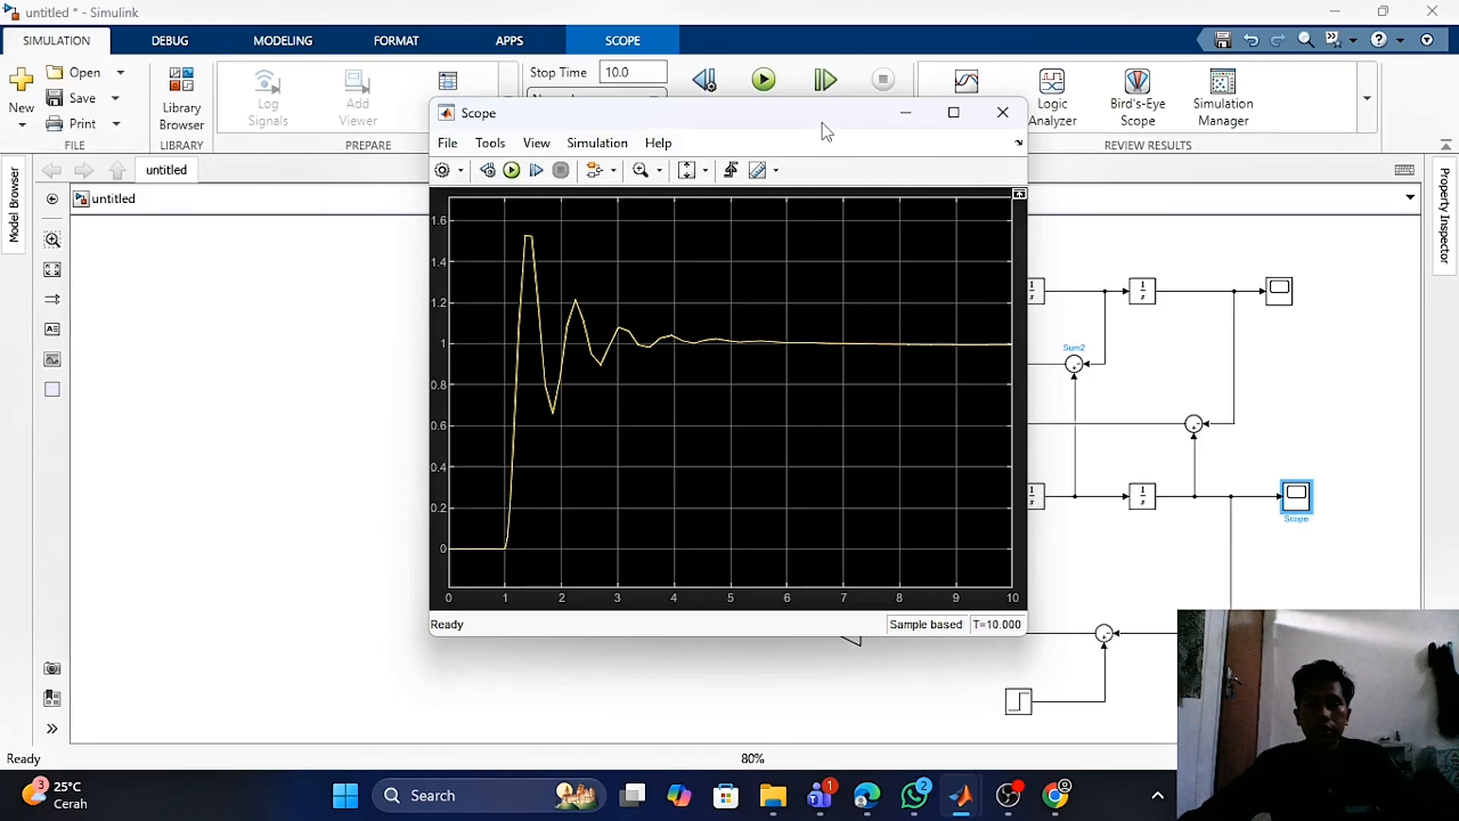
pyautogui.moveTo(822, 123); pyautogui.dragTo(831, 120)
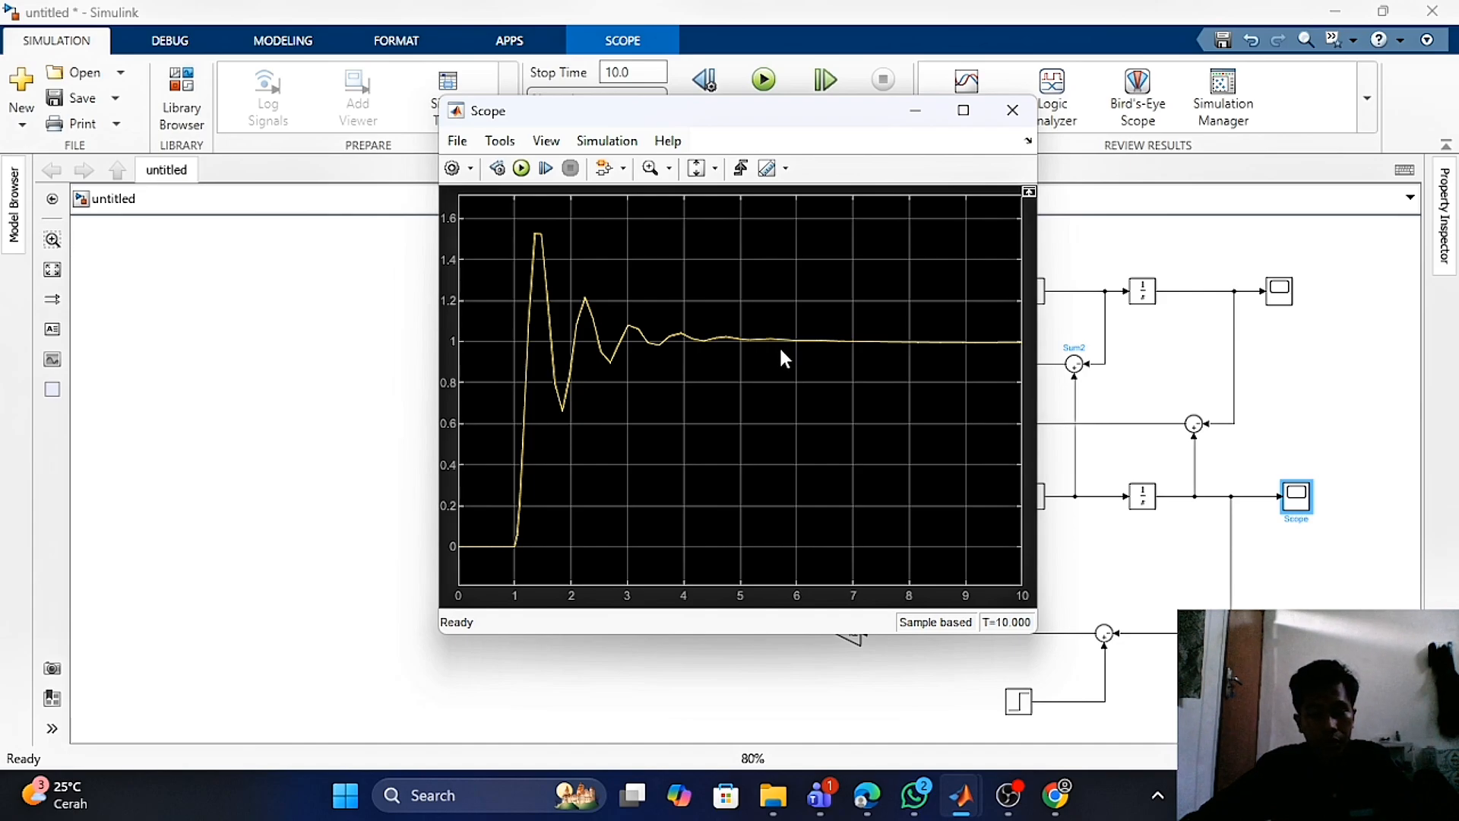
pyautogui.click(1012, 110)
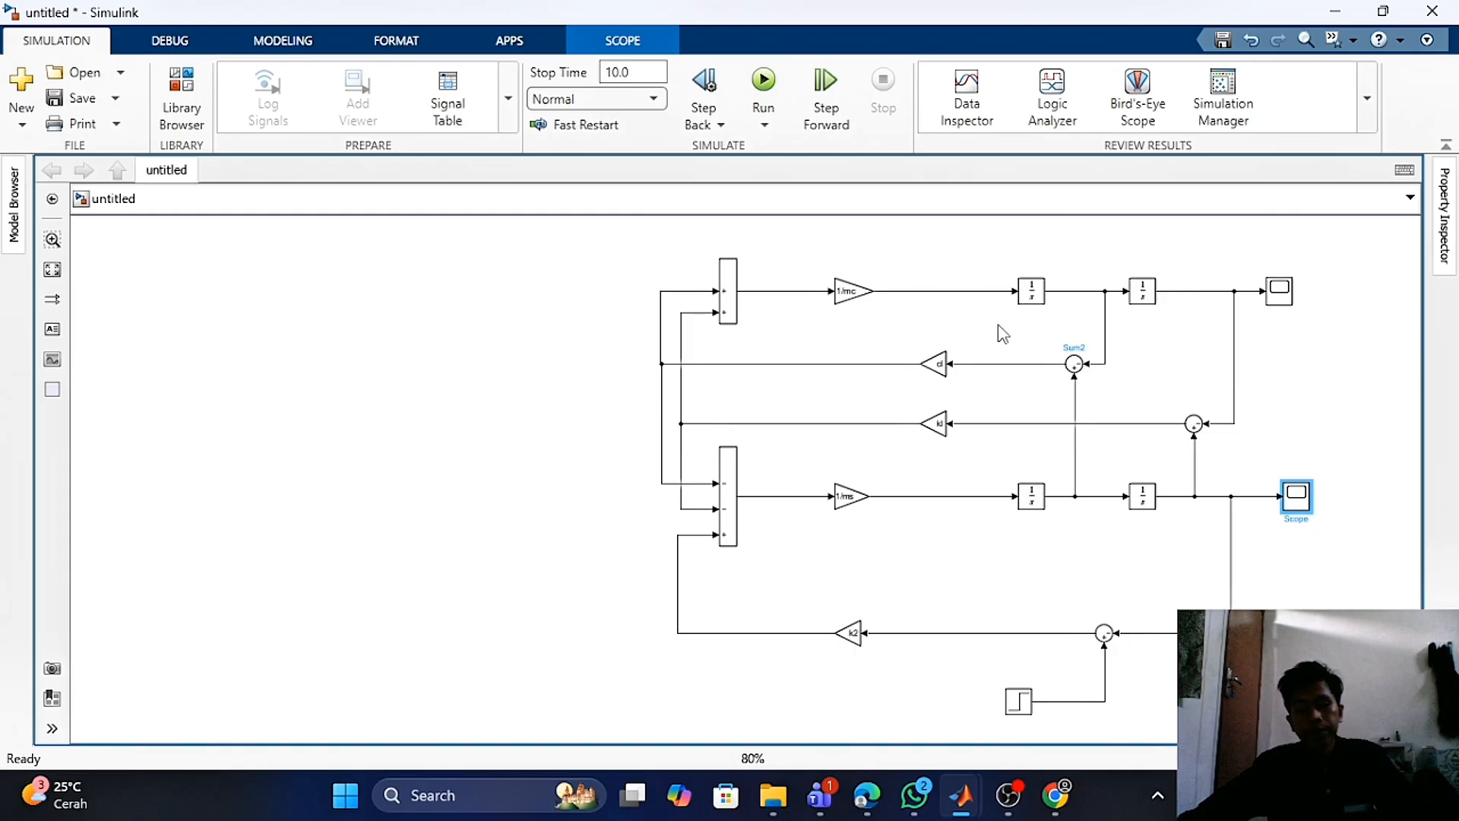
# - Review the Quarter Car Model transfer-function slide, then switch to the WIRE_8 model in Simulink
pyautogui.click(567, 231)
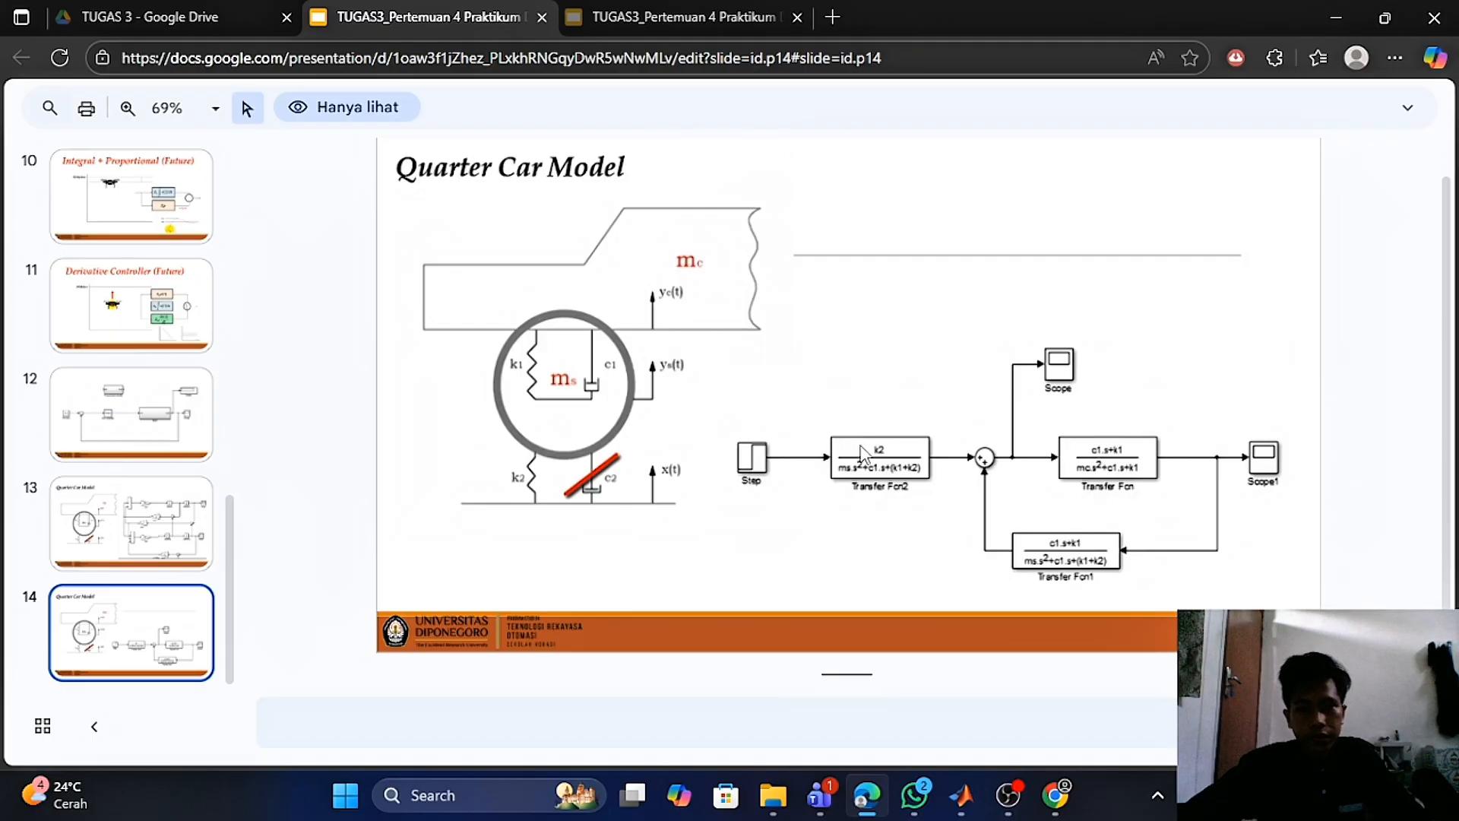
pyautogui.click(971, 800)
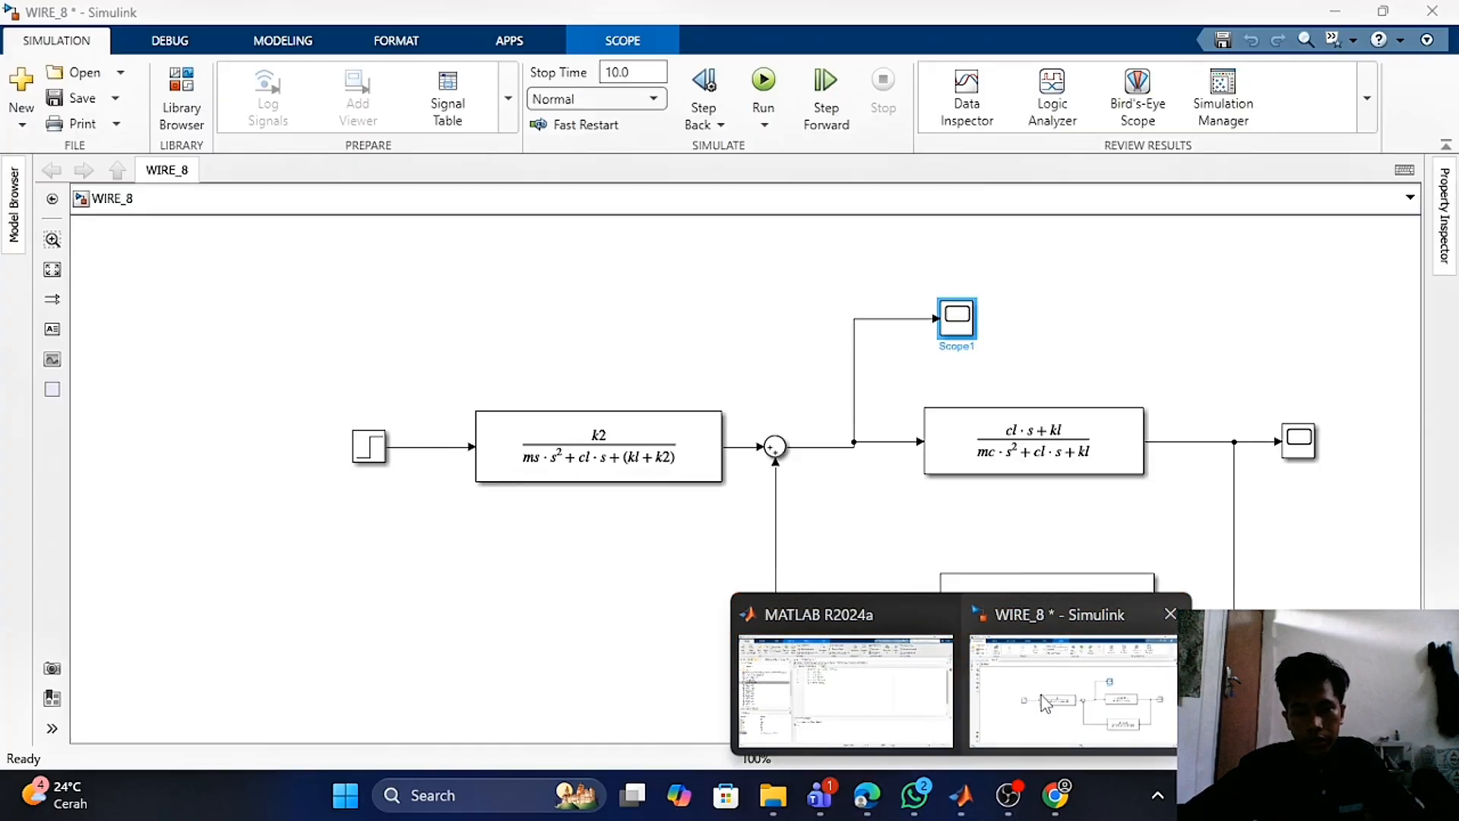
pyautogui.click(1045, 703)
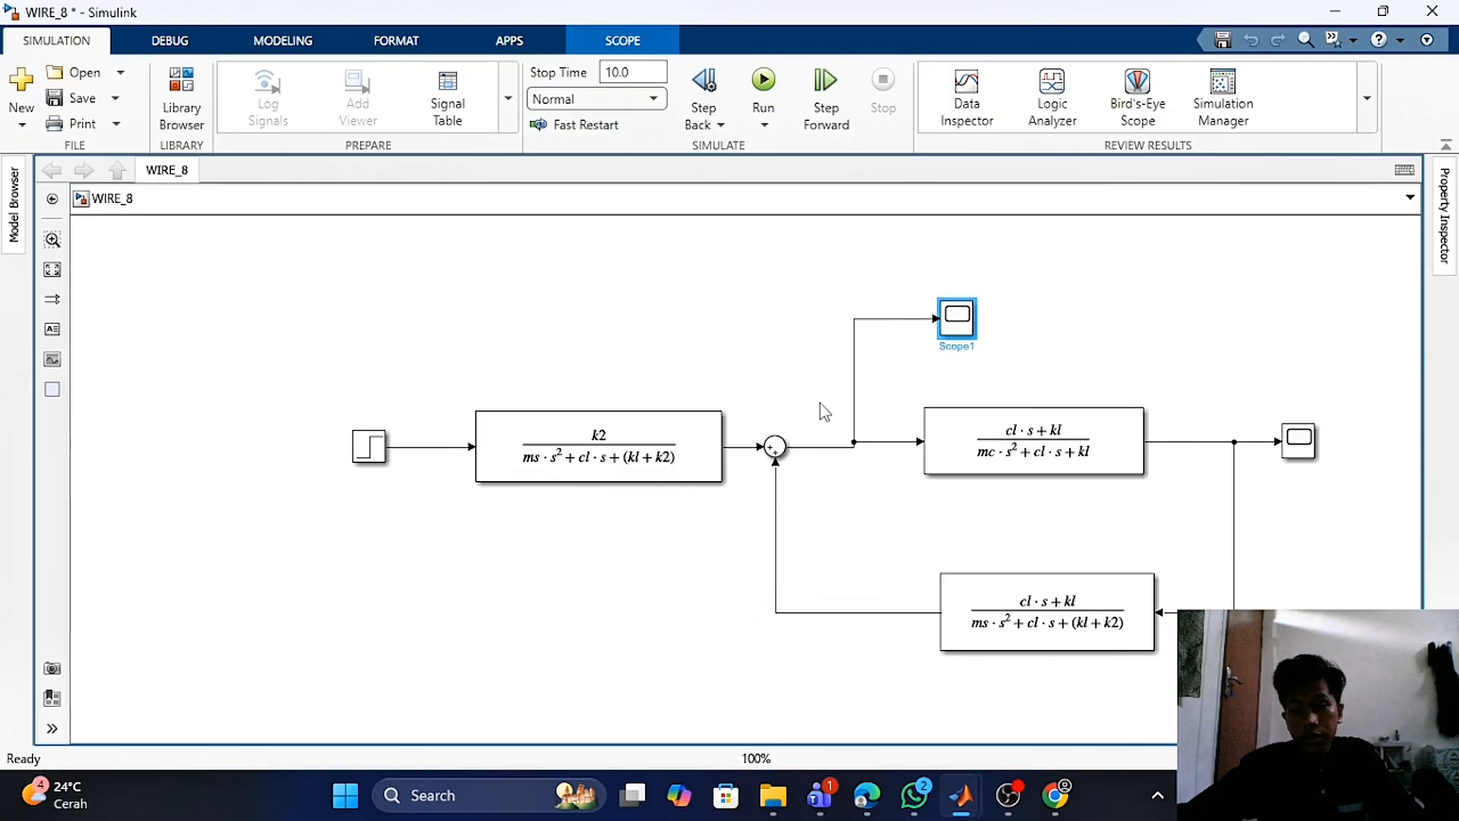
# - Run the WIRE_8 transfer-function simulation and open its output Scope to view the response, then close it
pyautogui.click(354, 455)
pyautogui.click(364, 446)
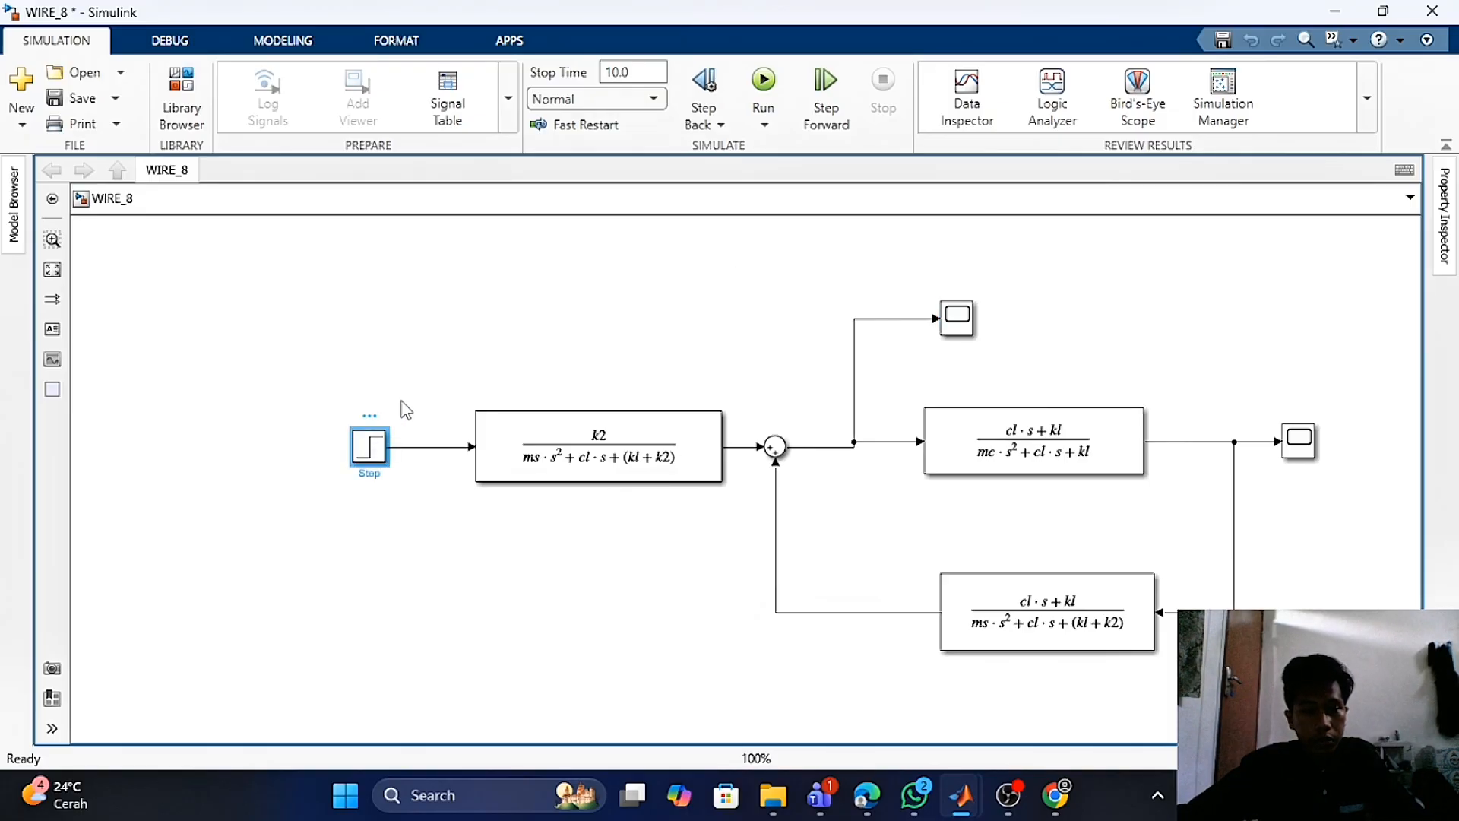
pyautogui.click(503, 333)
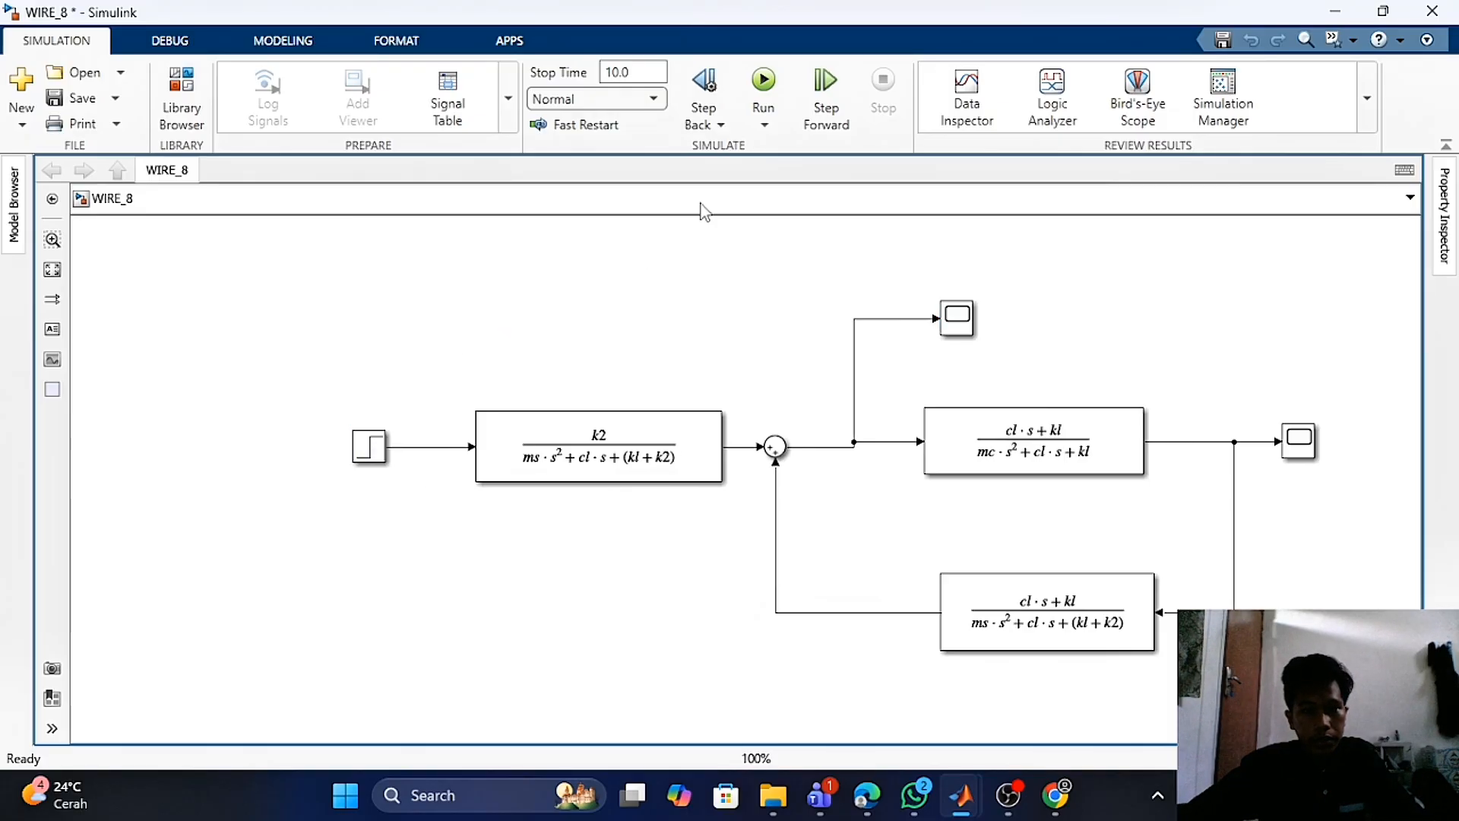
pyautogui.click(774, 94)
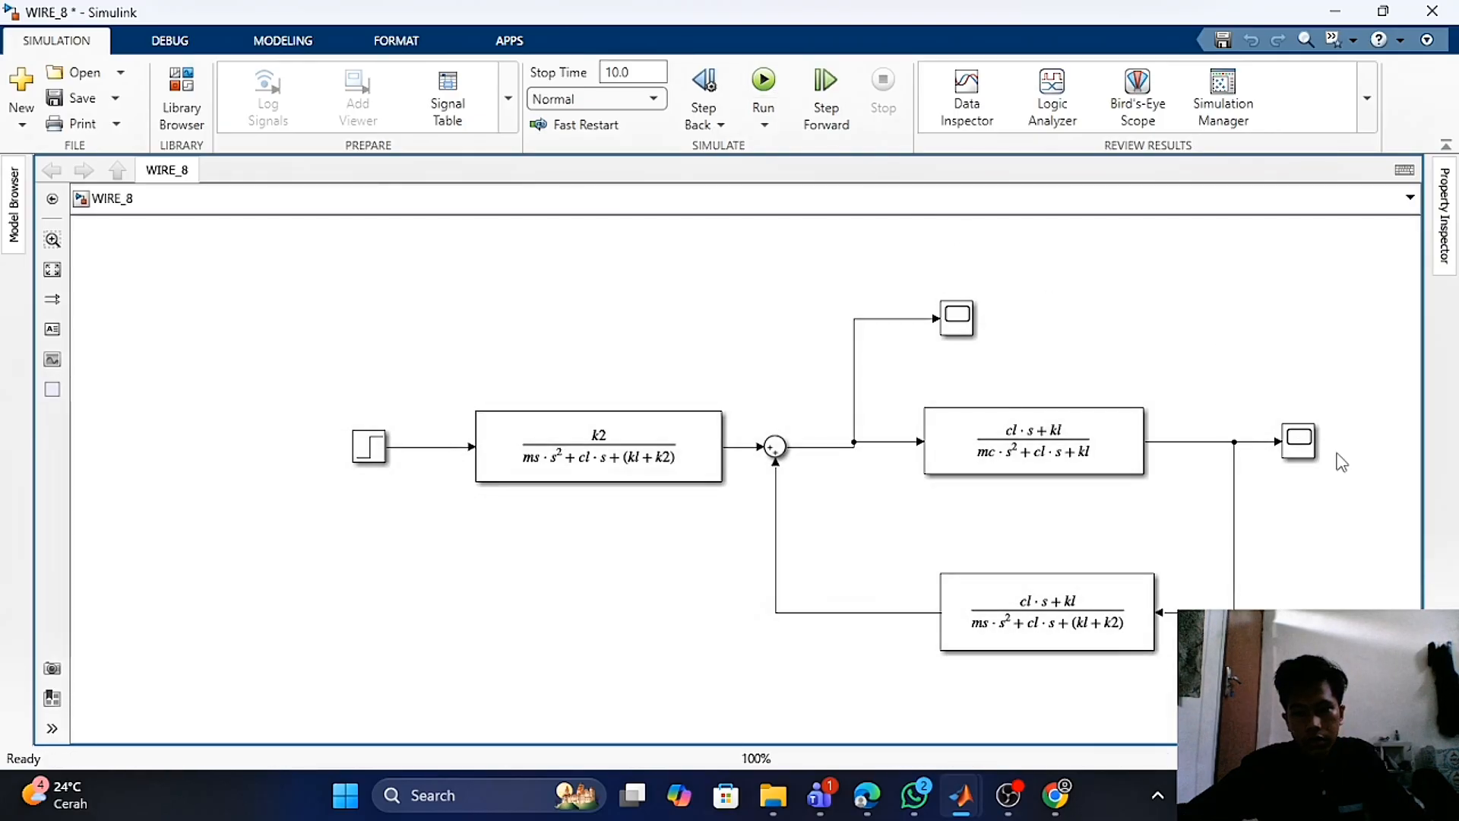
pyautogui.doubleClick(1308, 445)
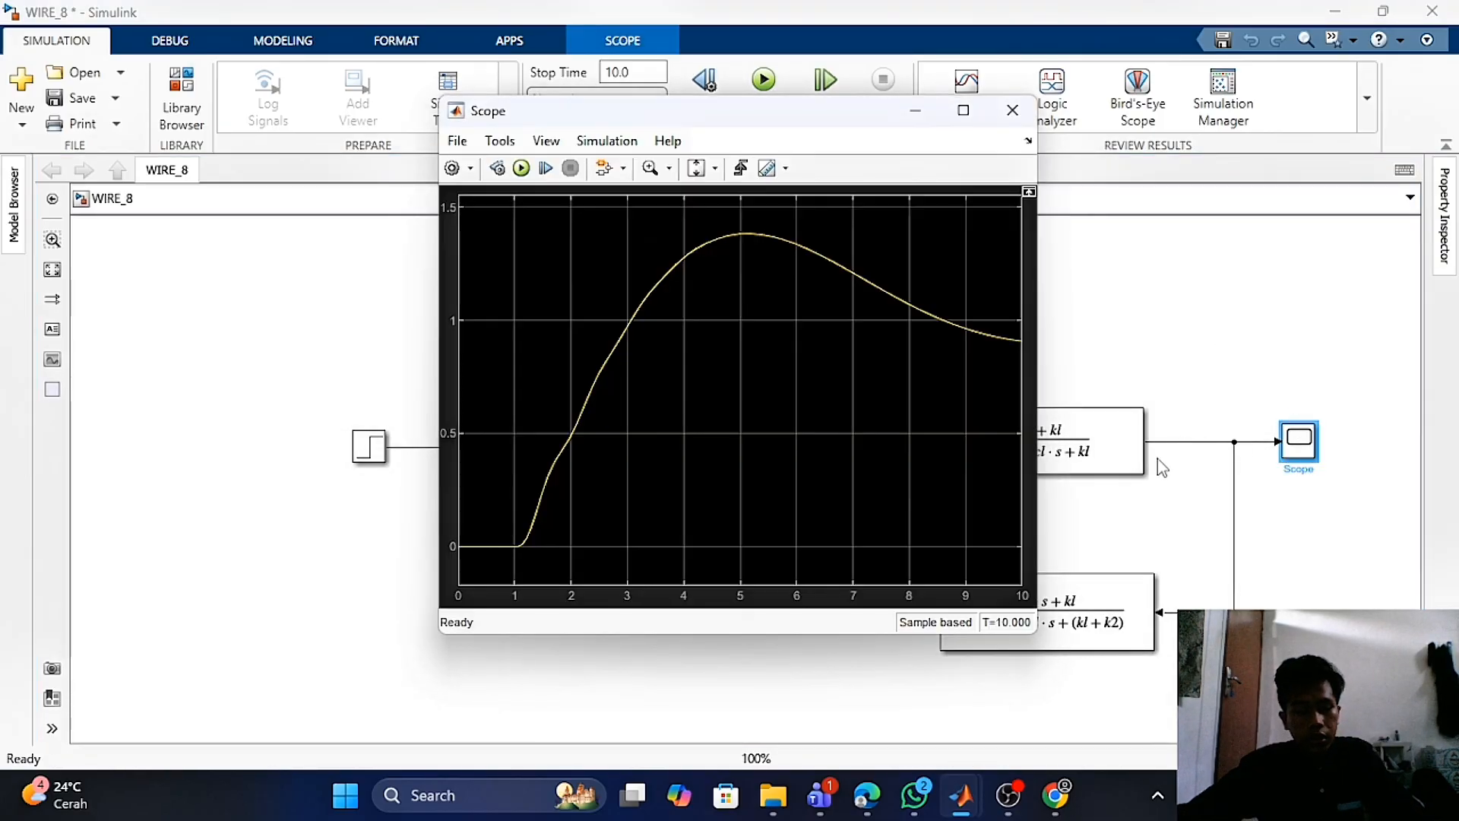
pyautogui.click(1012, 110)
# - Open Scope1 in the WIRE_8 model to examine the oscillating response, closing it afterwards each time
pyautogui.click(970, 339)
pyautogui.doubleClick(970, 338)
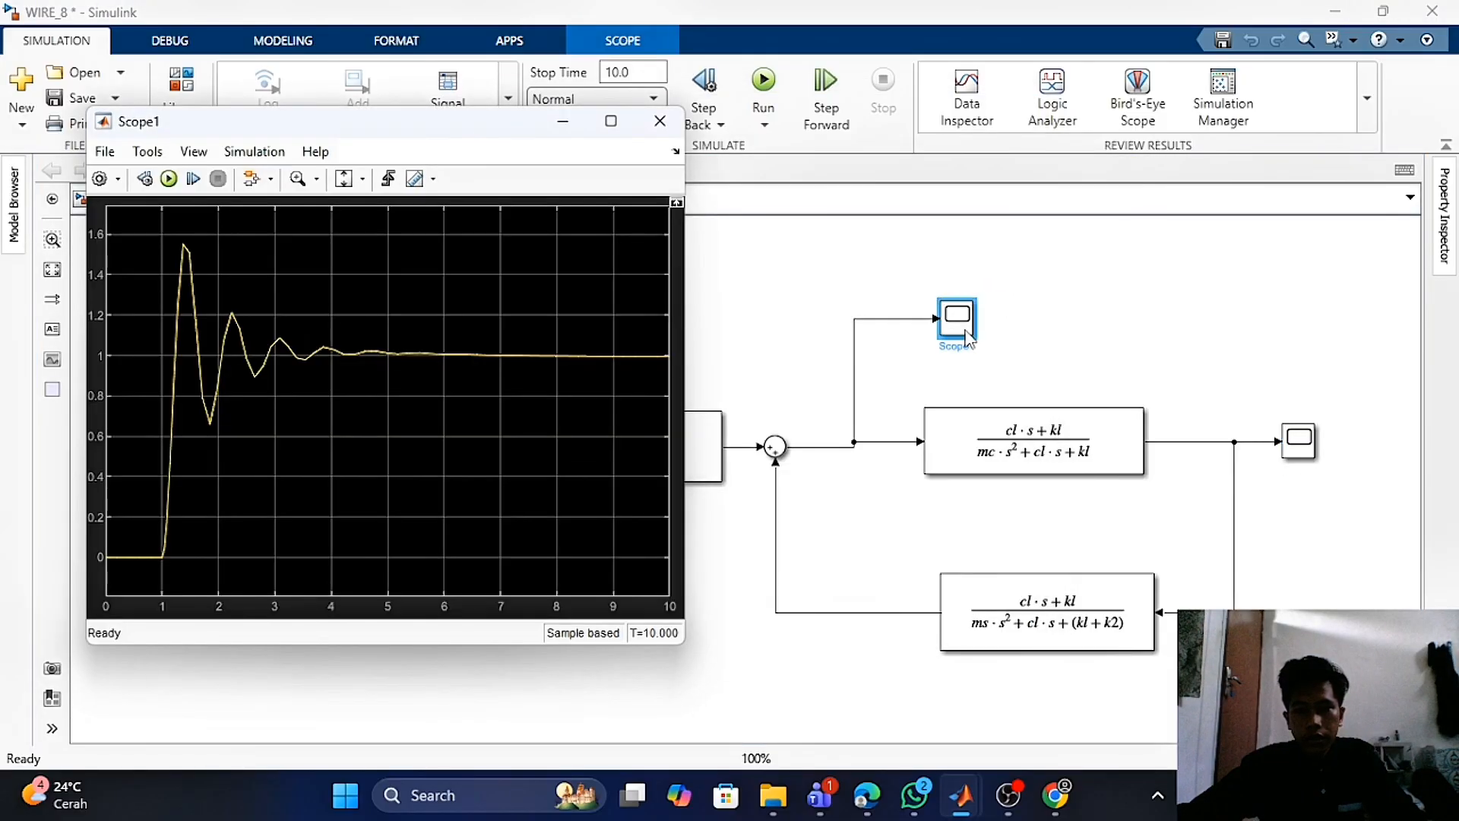
pyautogui.click(653, 120)
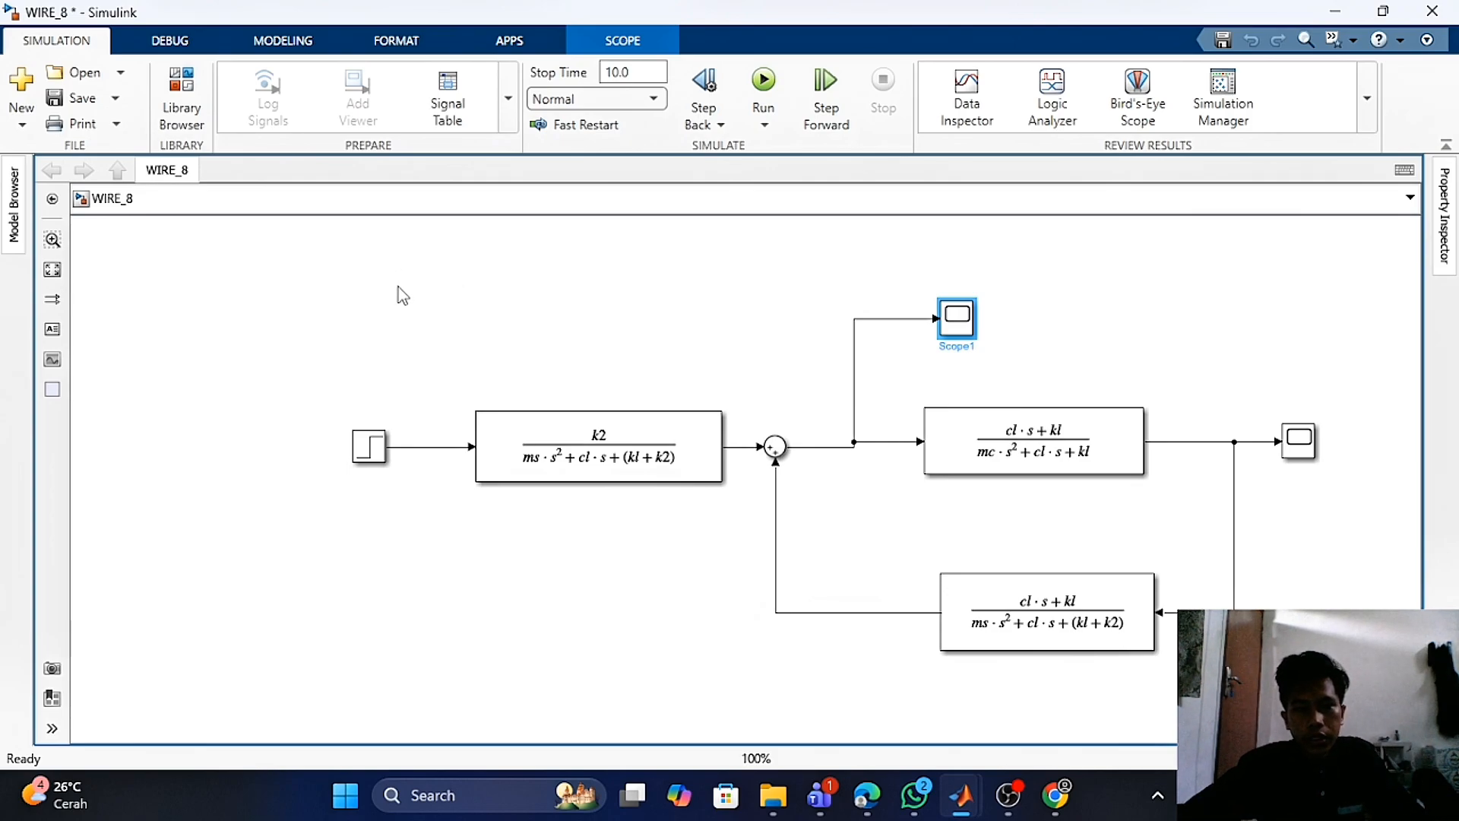
pyautogui.doubleClick(962, 332)
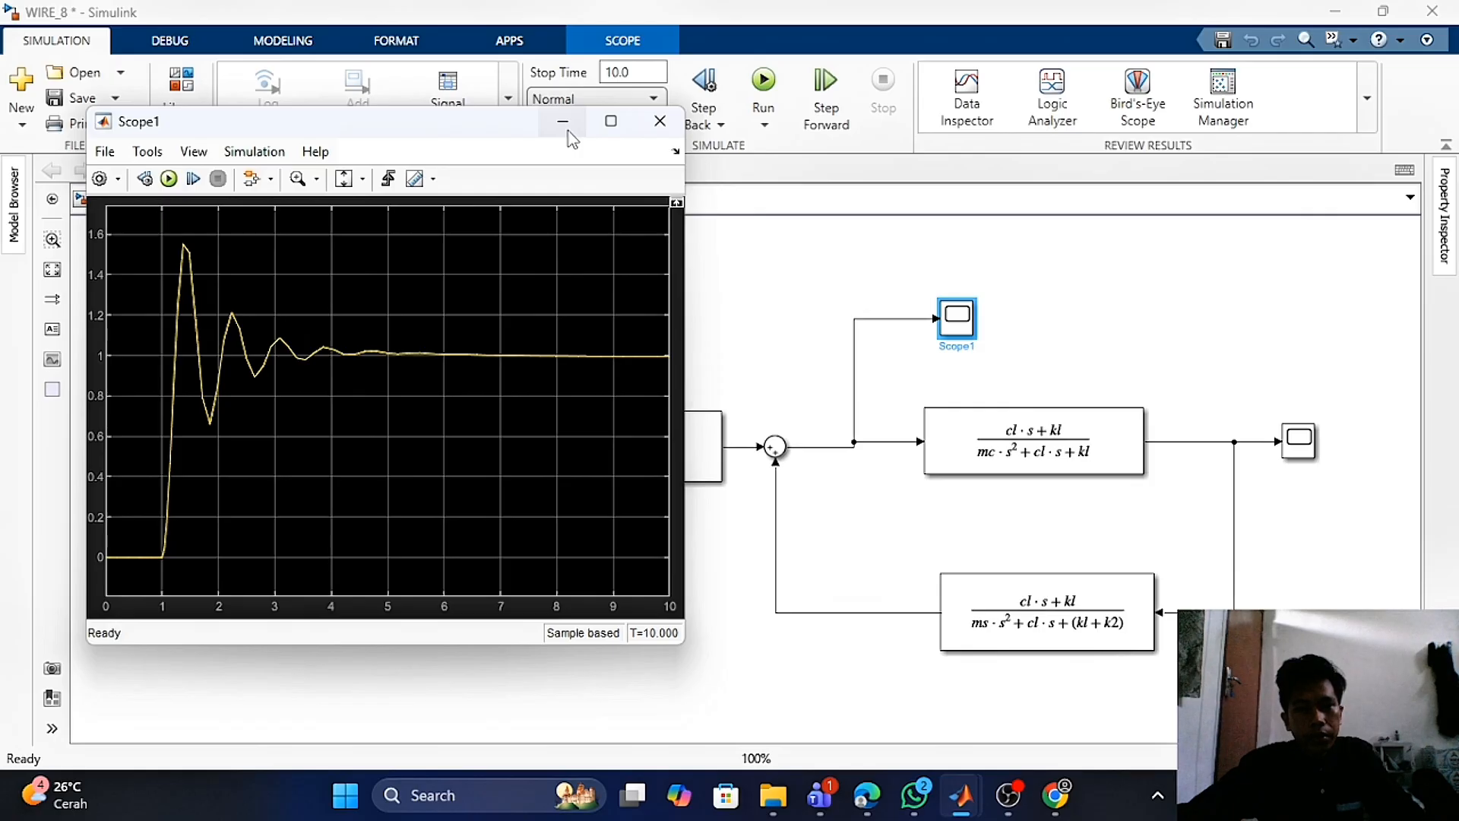
pyautogui.click(645, 127)
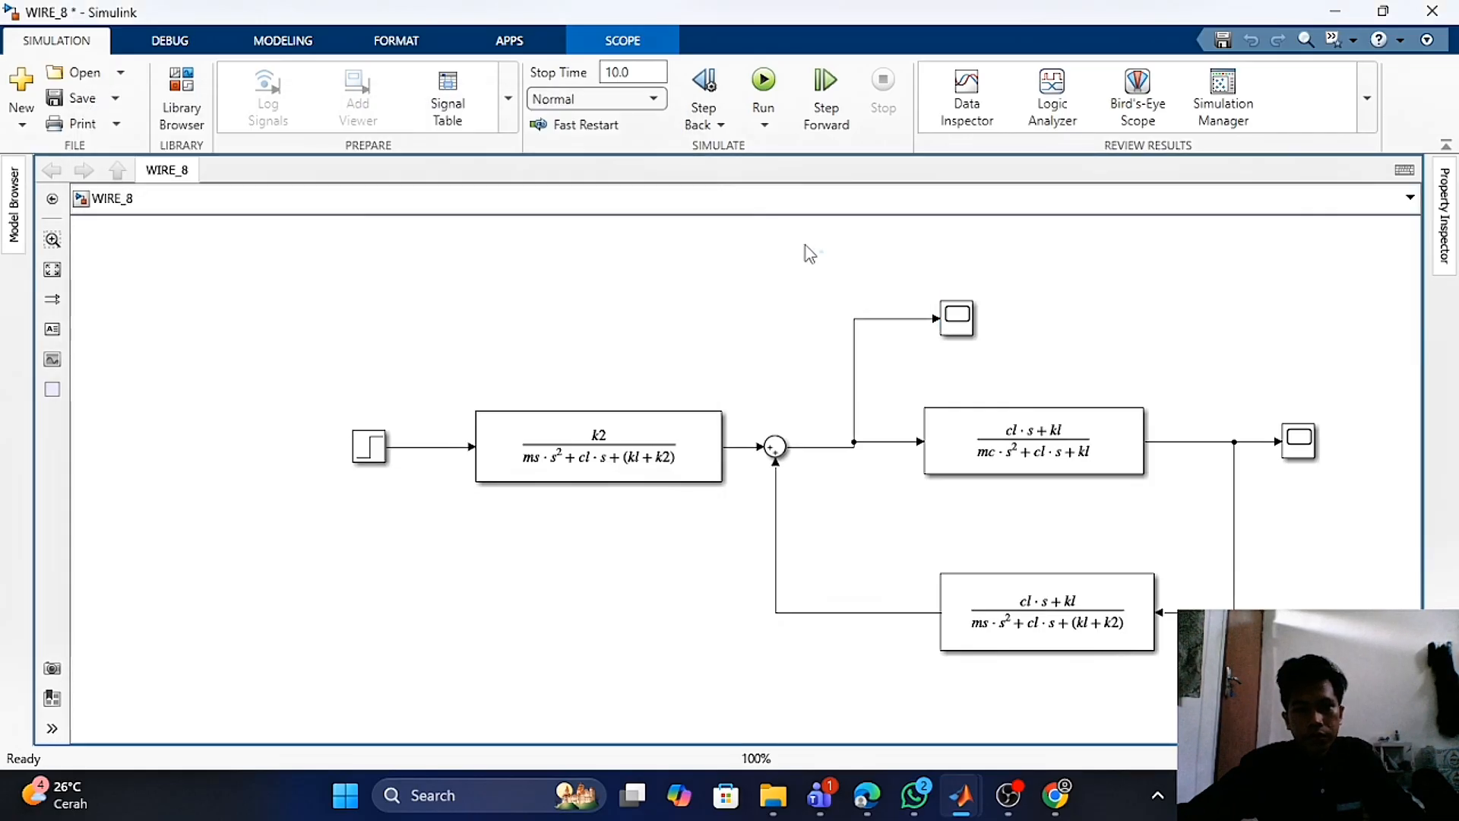